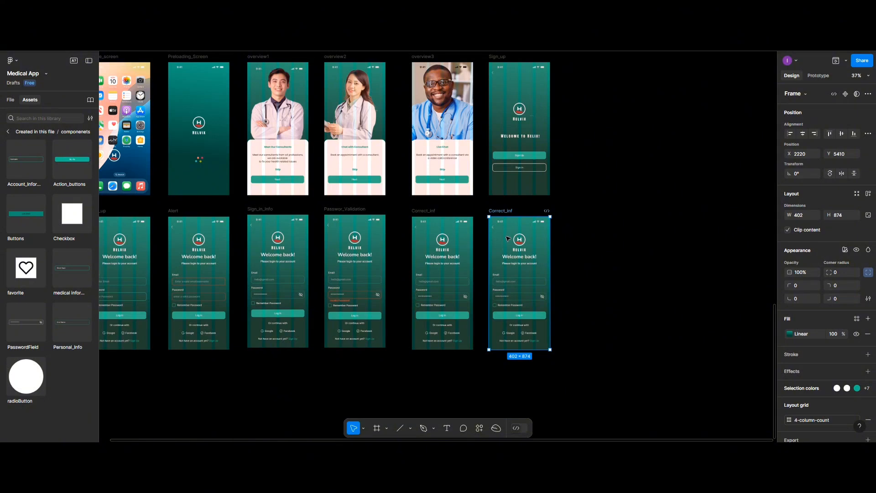
# Step: Draw a 402 × 874 rectangle that completely covers the rightmost Correct_inf screen
pyautogui.scroll(5, 507, 239)
pyautogui.scroll(-2, 508, 239)
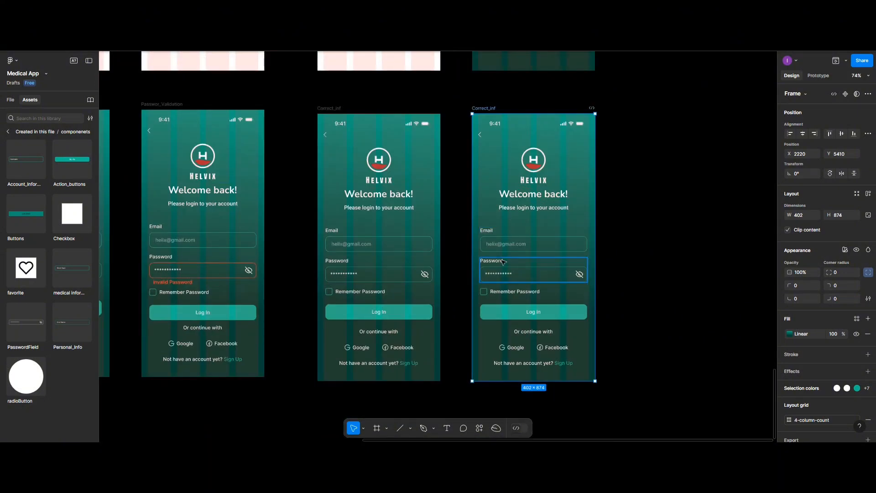
pyautogui.scroll(-1, 513, 267)
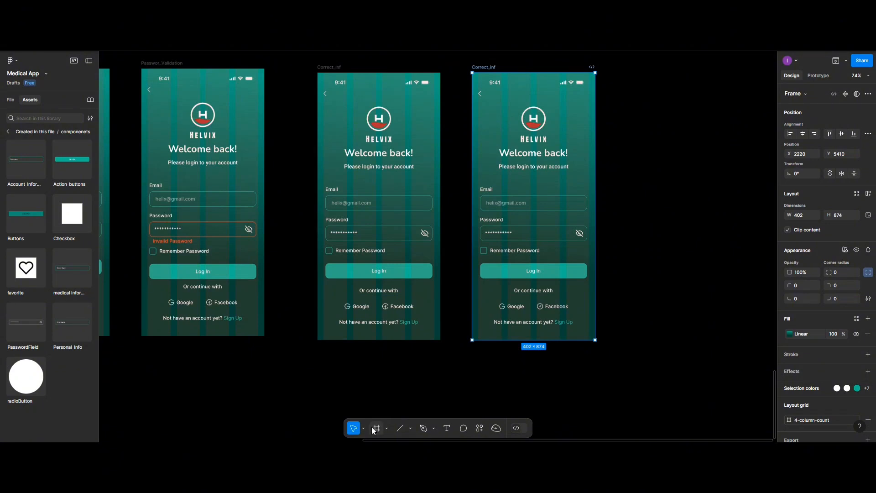
pyautogui.click(410, 429)
pyautogui.click(408, 349)
pyautogui.scroll(2, 471, 226)
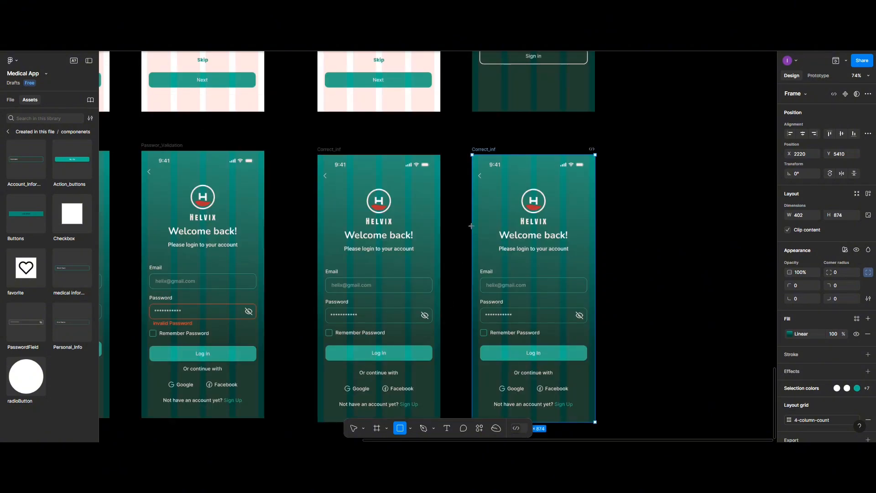
pyautogui.moveTo(472, 155)
pyautogui.mouseDown()
pyautogui.moveTo(507, 314)
pyautogui.moveTo(555, 358)
pyautogui.moveTo(553, 379)
pyautogui.moveTo(567, 371)
pyautogui.moveTo(595, 381)
pyautogui.mouseUp()
# Step: Move the covered Correct_inf frame slightly left, closer to the neighbouring Correct_inf frame
pyautogui.scroll(-1, 555, 360)
pyautogui.click(480, 108)
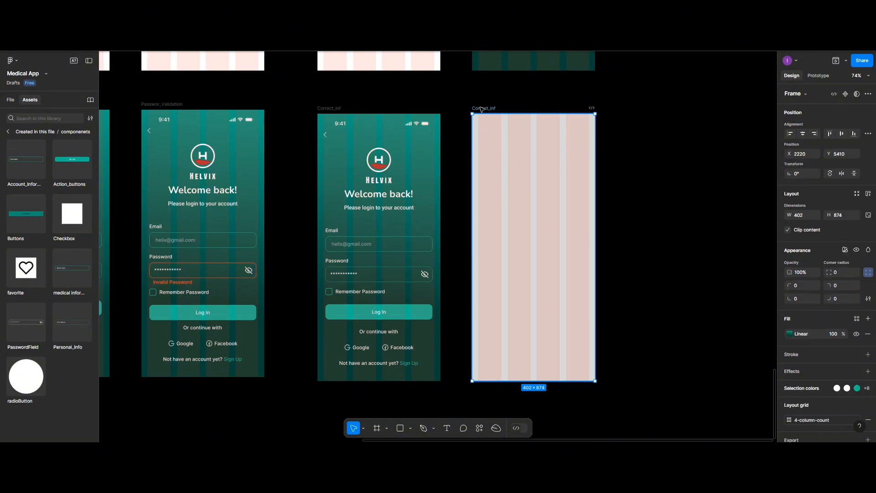
pyautogui.moveTo(480, 108); pyautogui.dragTo(473, 111)
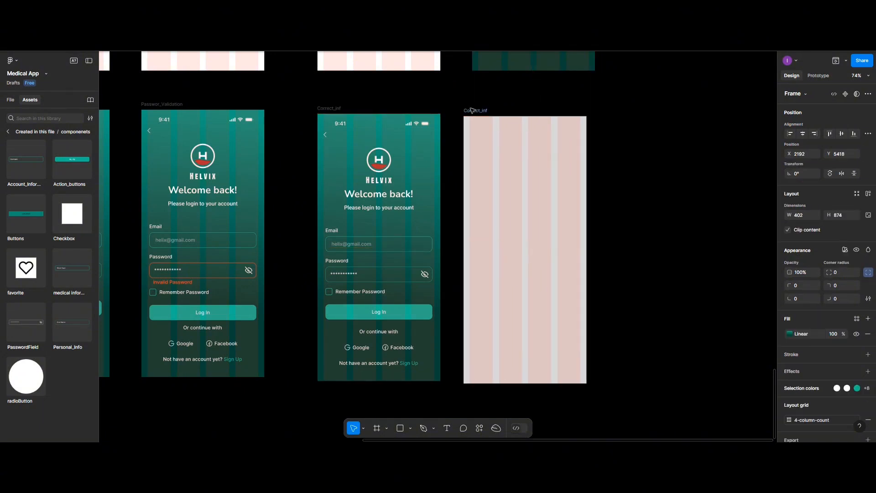
# Step: Fill the rectangle covering the Correct_inf screen with black (000000) at 80% opacity
pyautogui.click(479, 123)
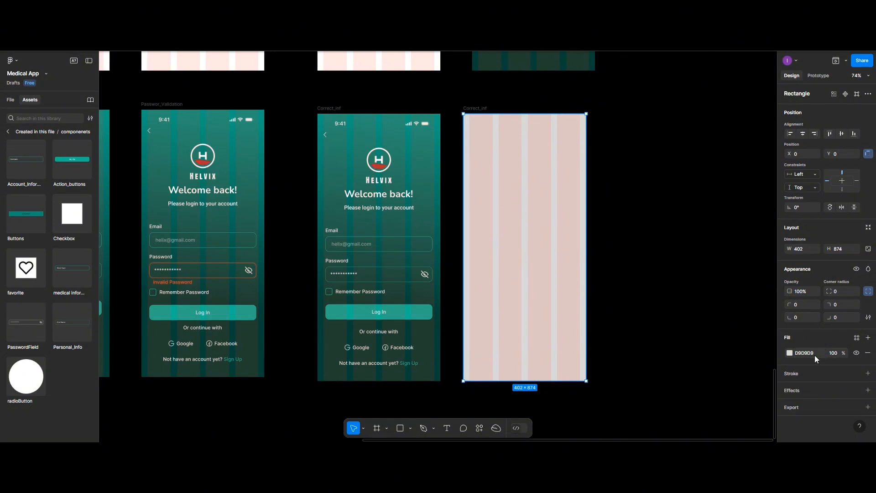
pyautogui.click(789, 353)
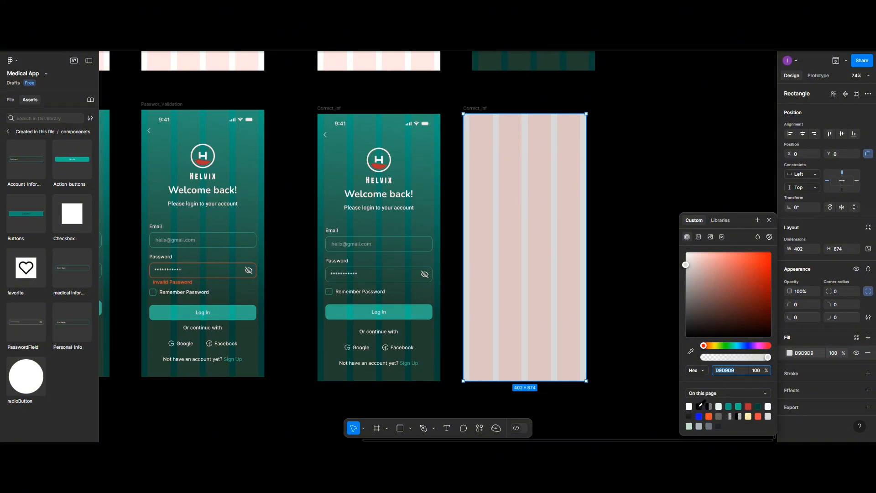
pyautogui.click(698, 406)
pyautogui.click(790, 352)
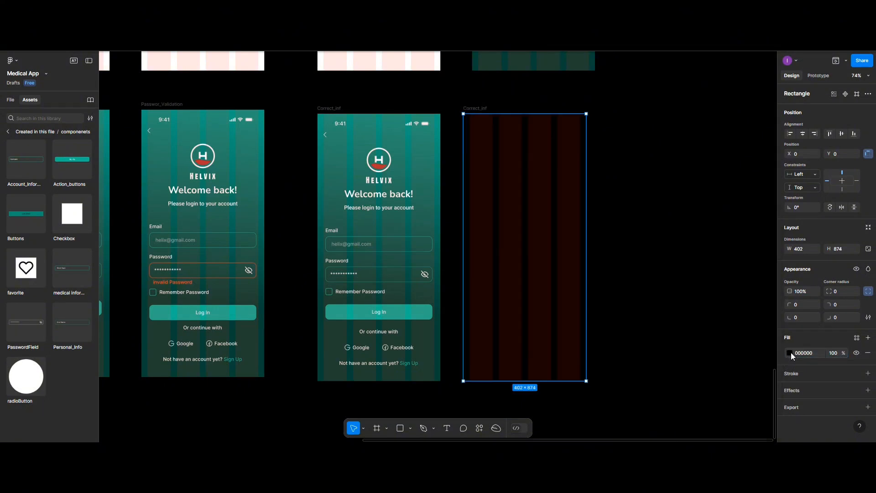
pyautogui.click(834, 353)
pyautogui.write('80')
pyautogui.press('Return')
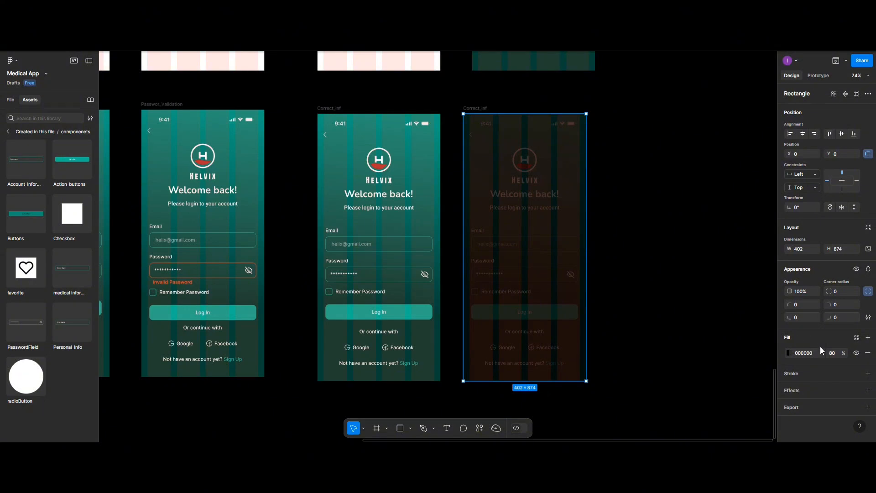
# Step: Lower the covering rectangle's black fill opacity to 70%
pyautogui.click(833, 352)
pyautogui.write('70')
pyautogui.press('Return')
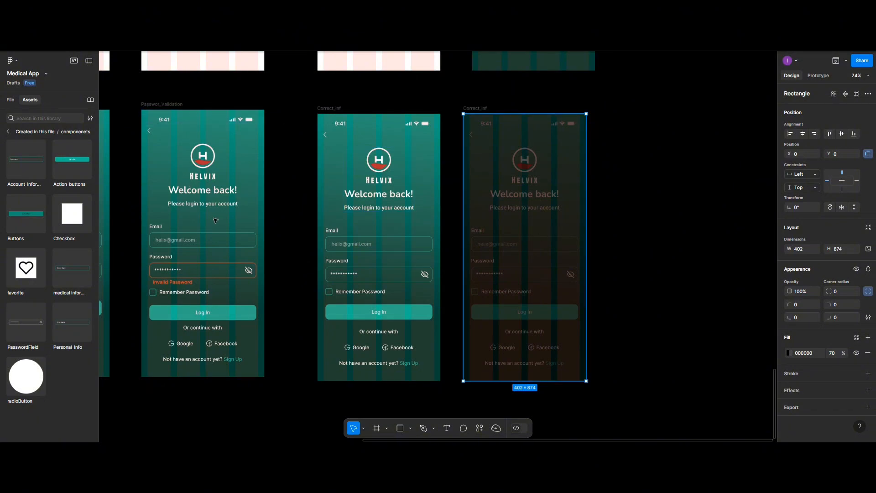
# Step: Copy the loading-dots GIF from the Preloading_Screen onto the darkened screen and centre it horizontally and vertically
pyautogui.scroll(-5, 215, 220)
pyautogui.hscroll(-10, 232, 100)
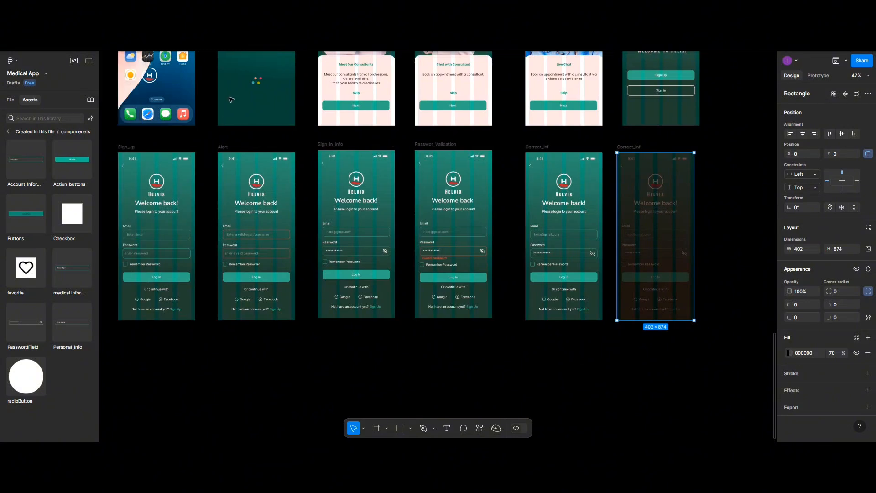
pyautogui.click(254, 83)
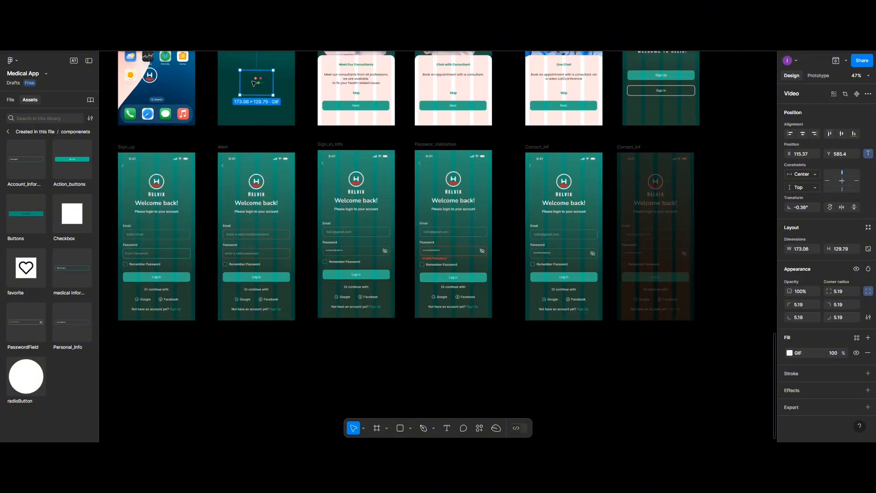
pyautogui.moveTo(255, 84); pyautogui.dragTo(656, 245)
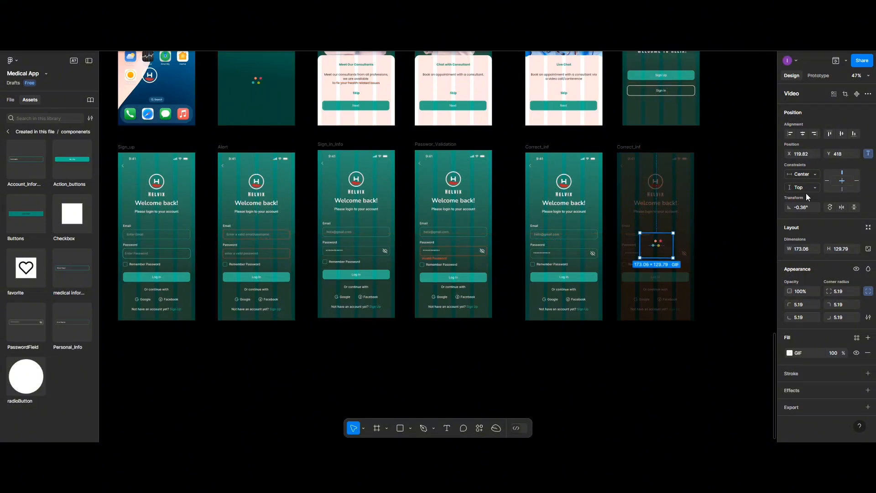
pyautogui.click(804, 134)
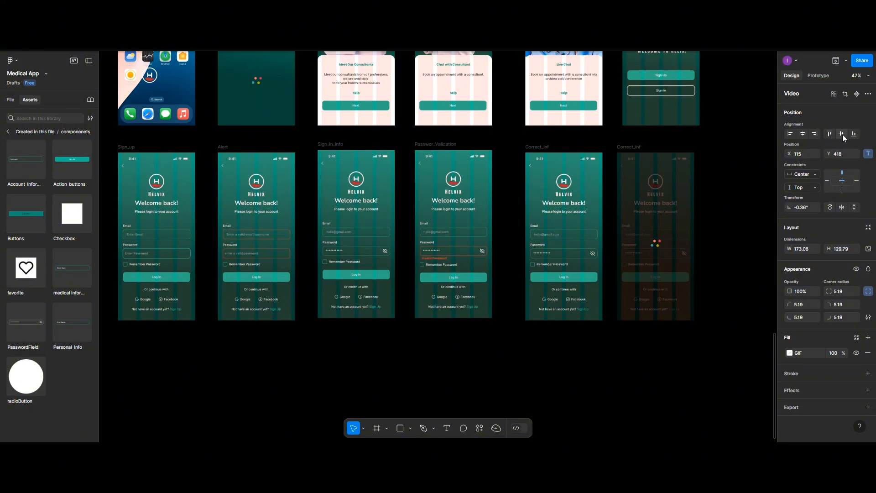
pyautogui.click(843, 134)
pyautogui.click(603, 214)
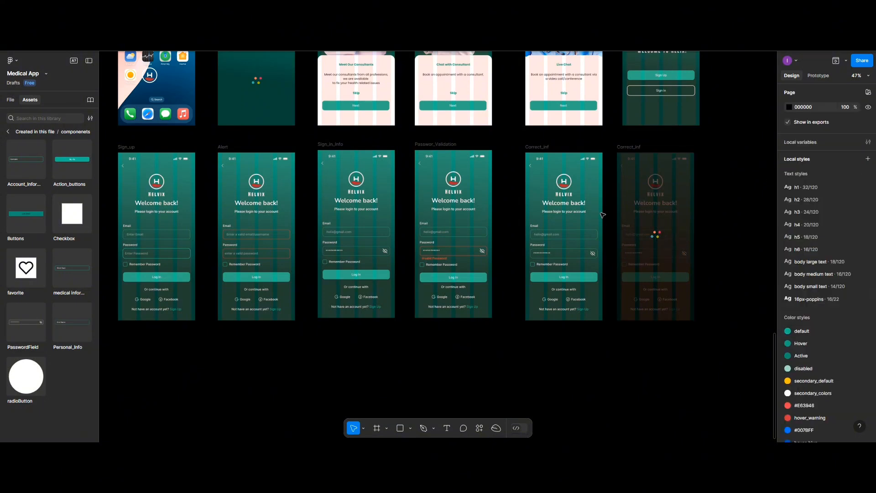
# Step: Align the darkened frame under the Sign_up frame at X 2220, Y 5410 and rename it Preloader
pyautogui.scroll(-2, 410, 335)
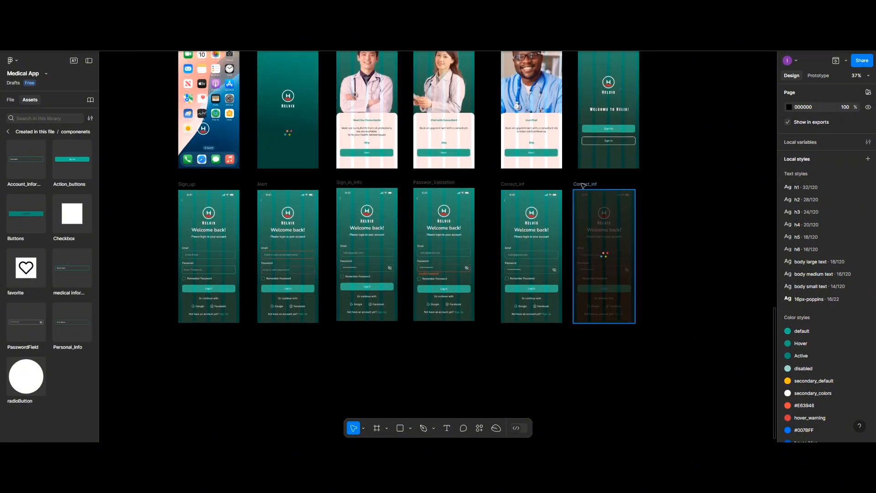
pyautogui.moveTo(583, 185); pyautogui.dragTo(588, 184)
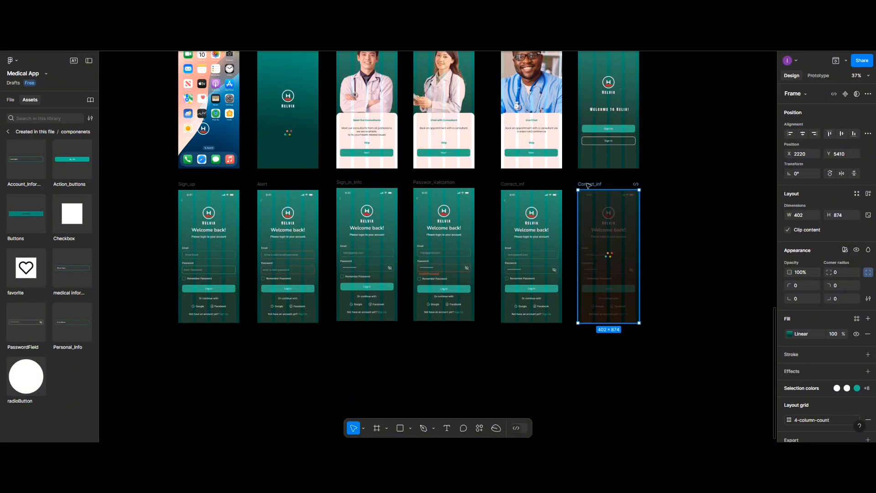
pyautogui.doubleClick(588, 184)
pyautogui.write('Pre')
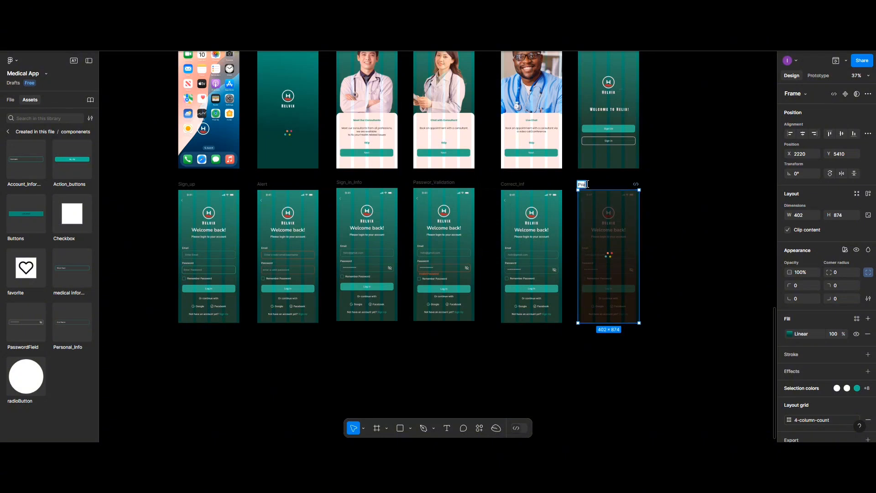
pyautogui.write('loader')
pyautogui.click(432, 358)
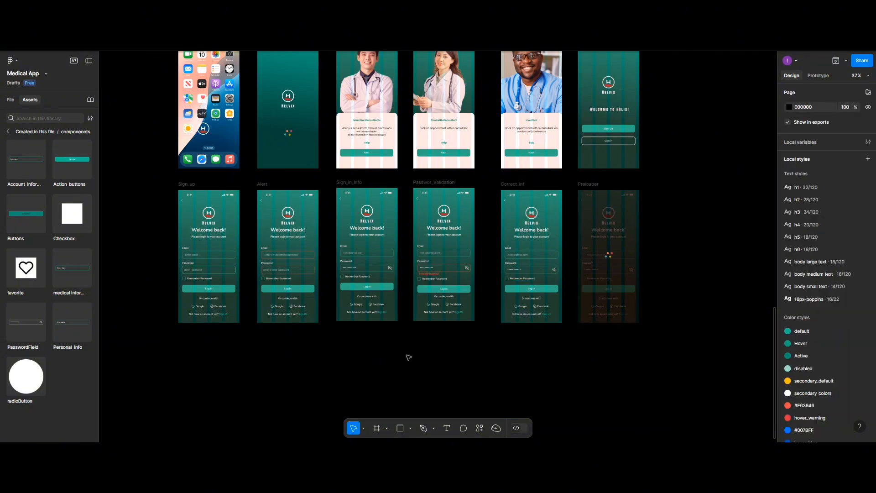
# Step: Duplicate the Sign_up login frame into a new row directly below the original, at X -408, Y 6452
pyautogui.scroll(-3, 392, 352)
pyautogui.scroll(3, 393, 352)
pyautogui.scroll(-2, 370, 319)
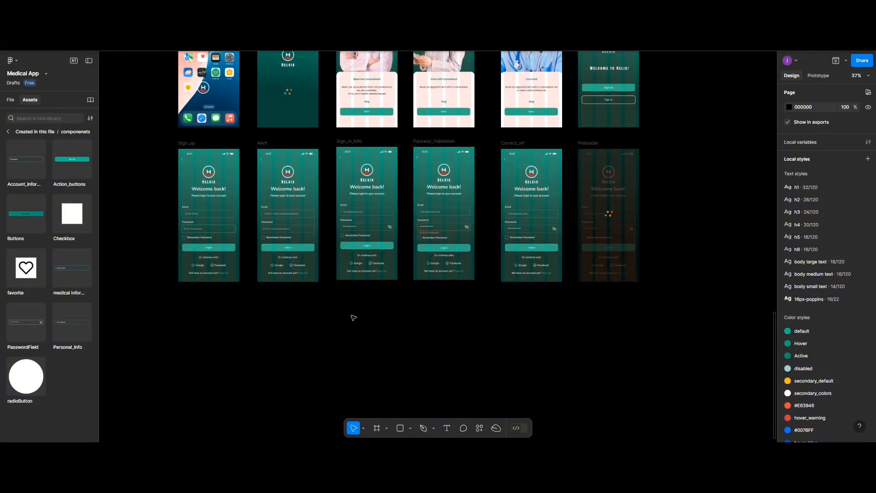
pyautogui.hscroll(-3, 335, 313)
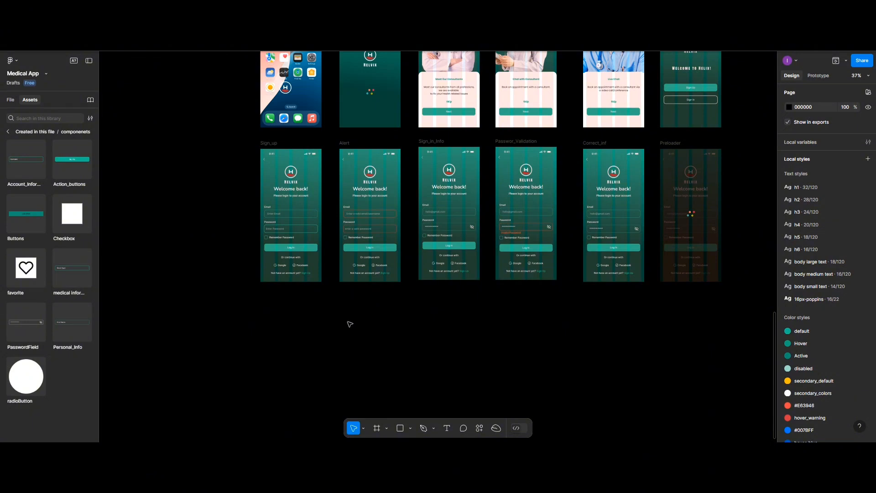
pyautogui.click(270, 146)
pyautogui.moveTo(270, 146); pyautogui.dragTo(271, 306)
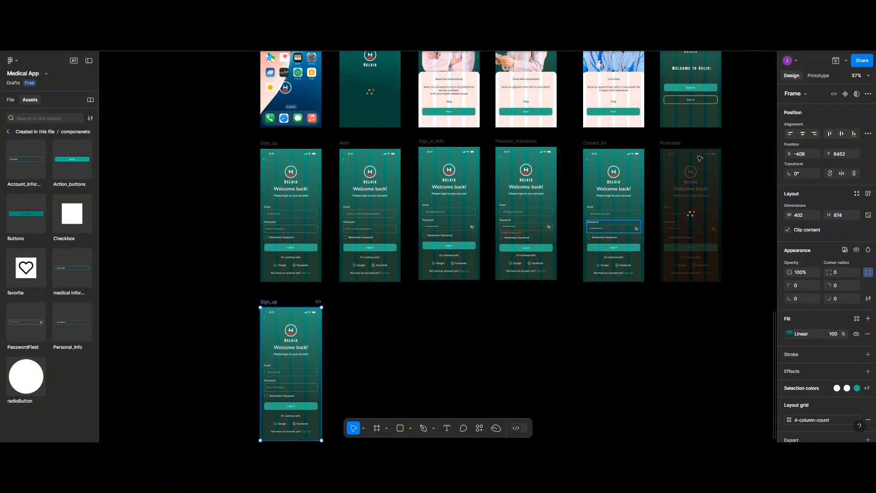
# Step: Remove the prototype interaction leading from the duplicated Sign_up frame's back arrow to Home_screen
pyautogui.click(818, 75)
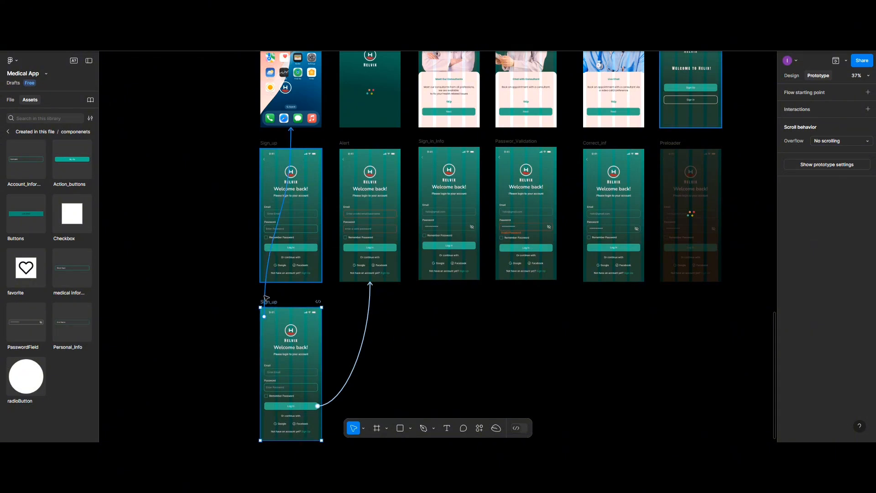
pyautogui.click(265, 296)
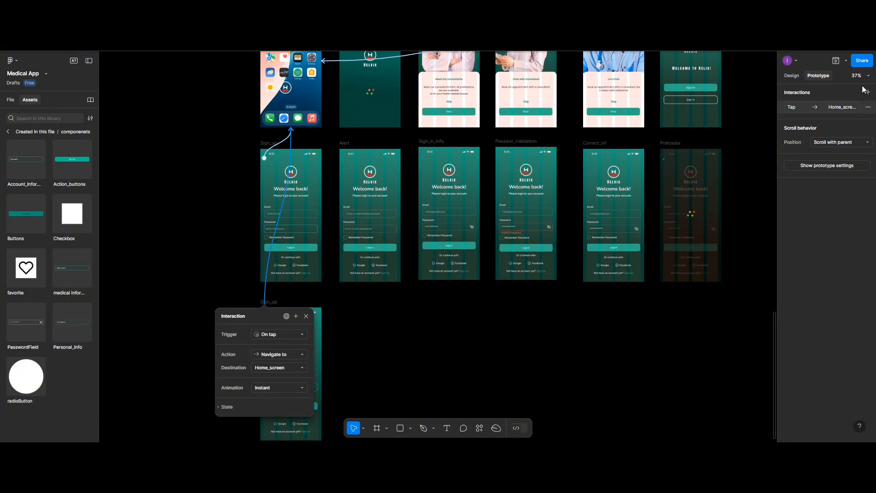
pyautogui.click(868, 106)
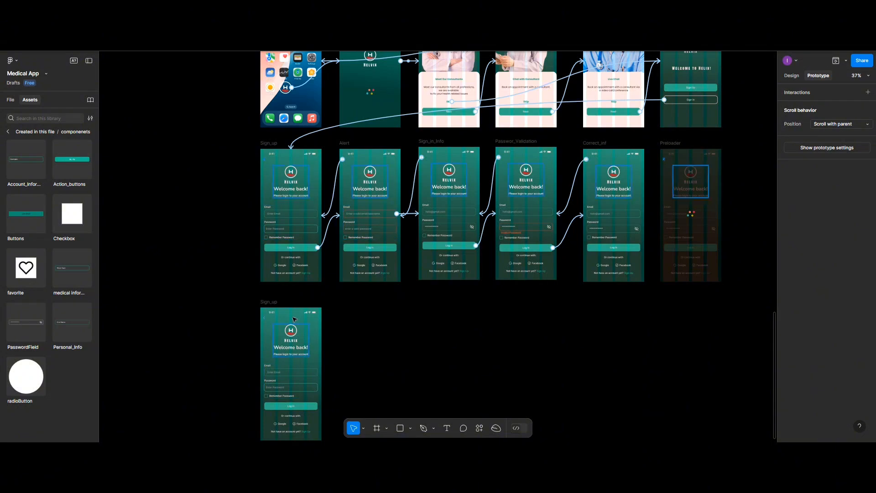
# Step: Remove the prototype interaction from the duplicated Sign_up frame's Log In button
pyautogui.scroll(3, 378, 333)
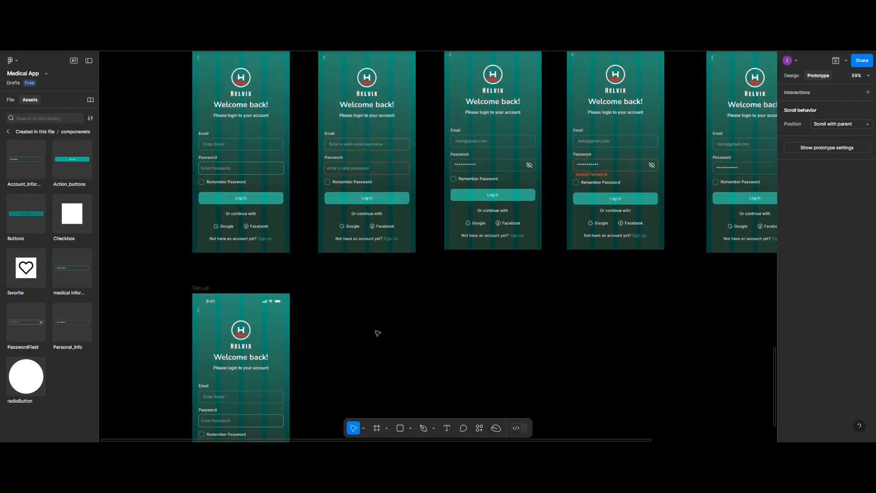
pyautogui.scroll(2, 378, 334)
pyautogui.scroll(-2, 377, 333)
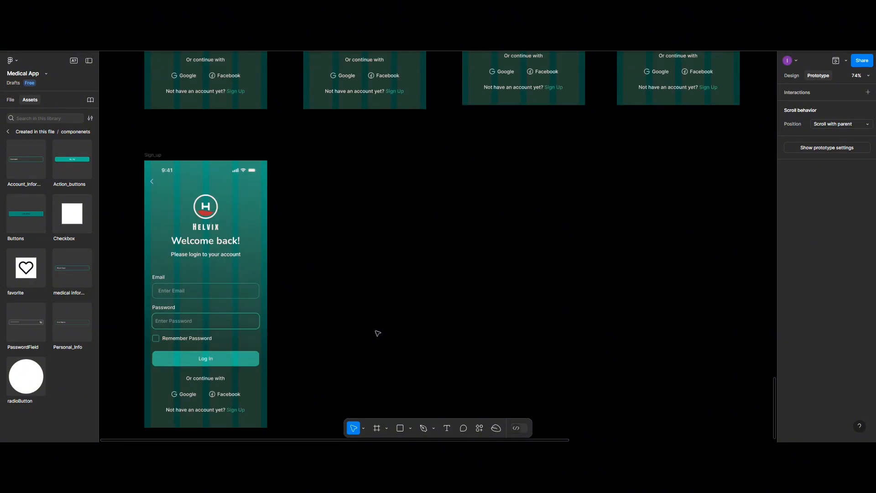
pyautogui.hscroll(-2, 378, 333)
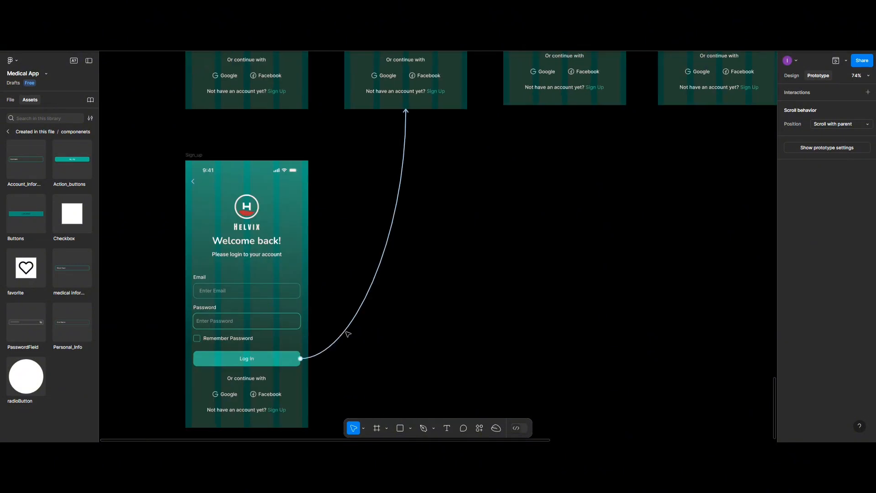
pyautogui.click(287, 358)
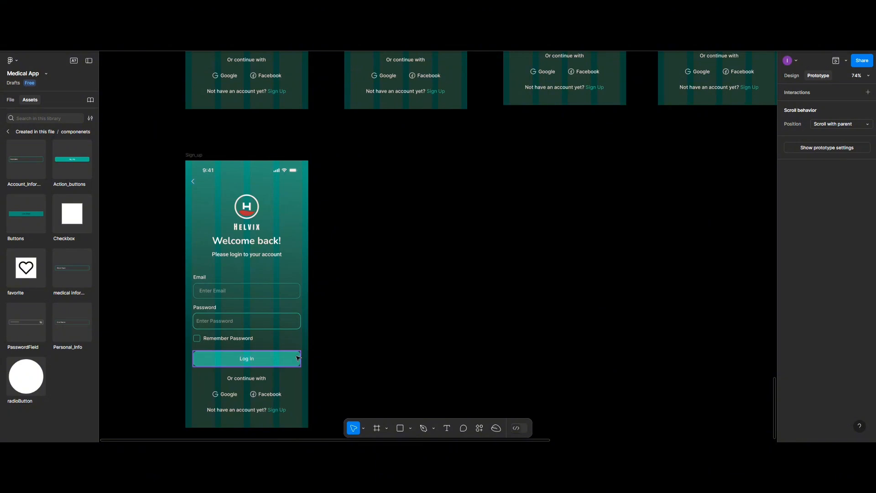
pyautogui.click(868, 107)
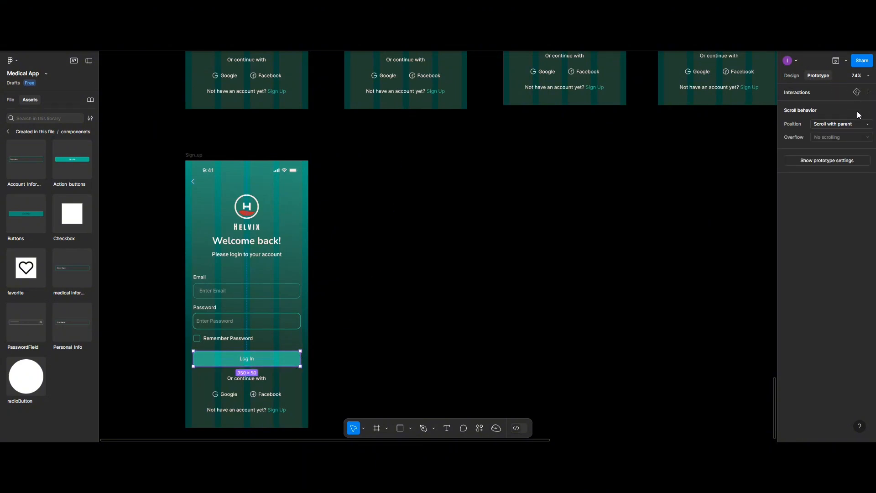
# Step: Ungroup the Logo&Content group holding the logo and welcome text in the duplicated Sign_up frame
pyautogui.scroll(3, 334, 250)
pyautogui.hscroll(-2, 304, 258)
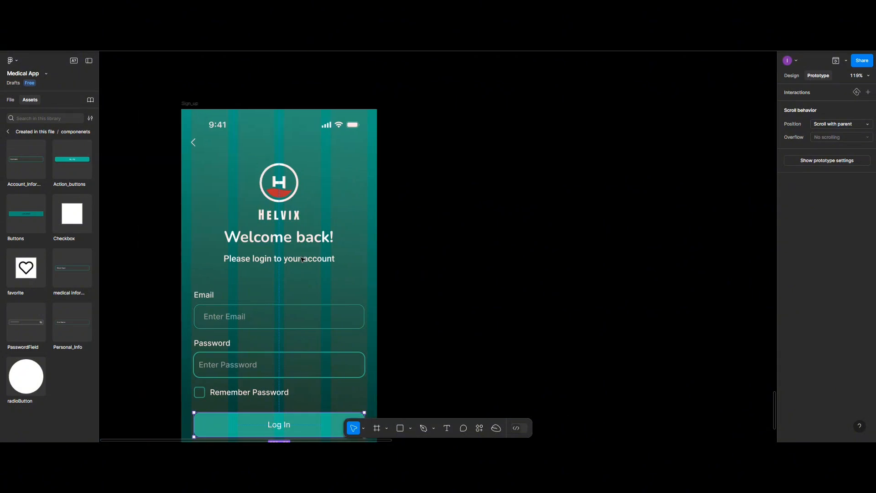
pyautogui.scroll(-2, 352, 256)
pyautogui.scroll(-2, 352, 257)
pyautogui.scroll(-3, 352, 260)
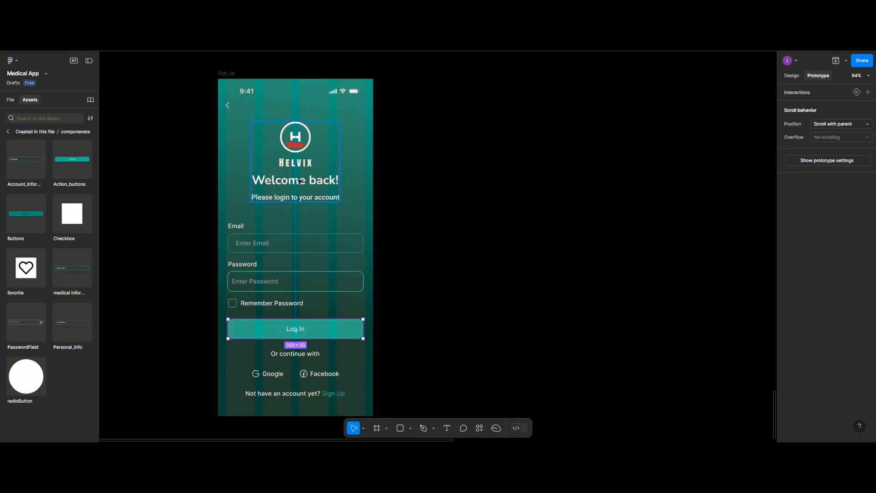
pyautogui.press('Escape')
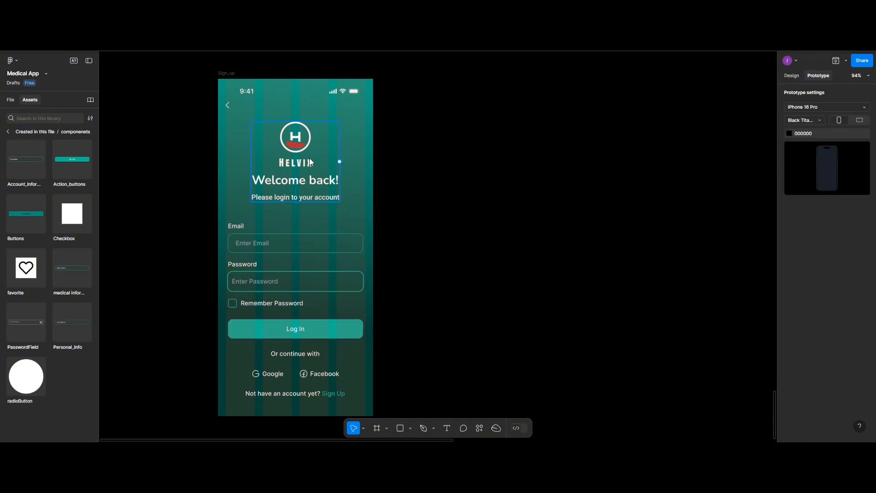
pyautogui.click(309, 157)
pyautogui.rightClick(309, 158)
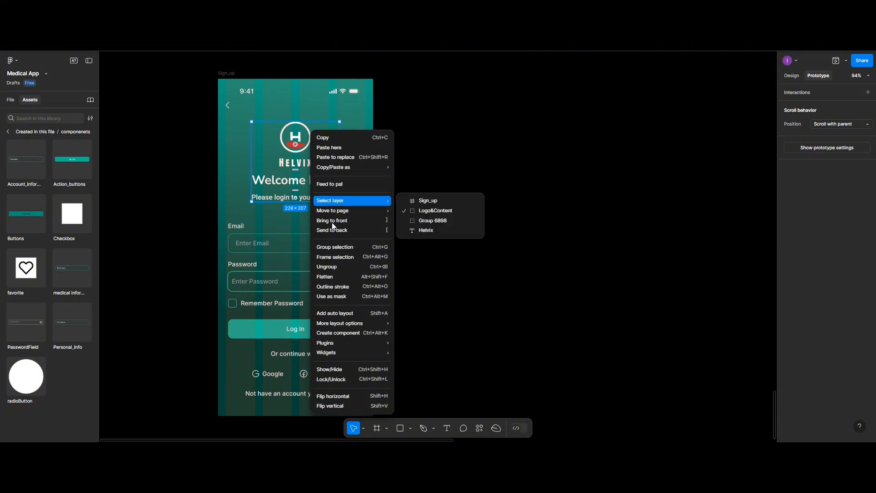
pyautogui.click(331, 266)
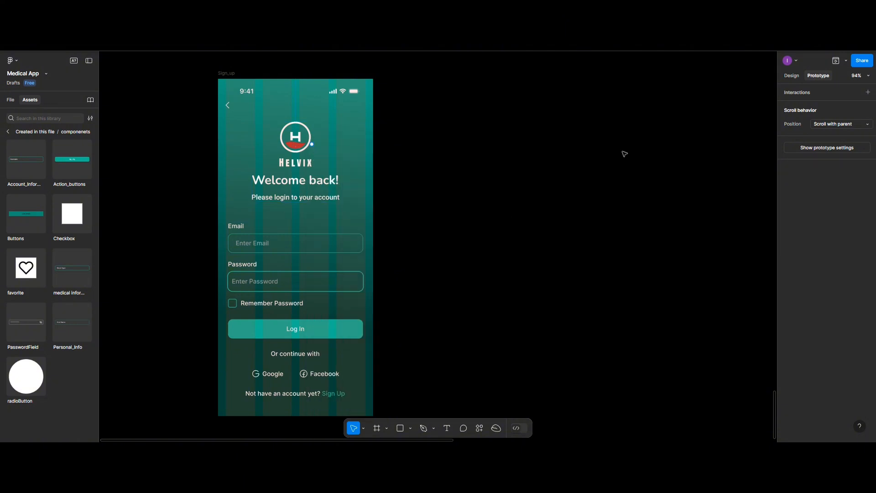
# Step: Replace the "Welcome back!" heading in the duplicated Sign_up frame with "Sign Up For Free"
pyautogui.click(789, 77)
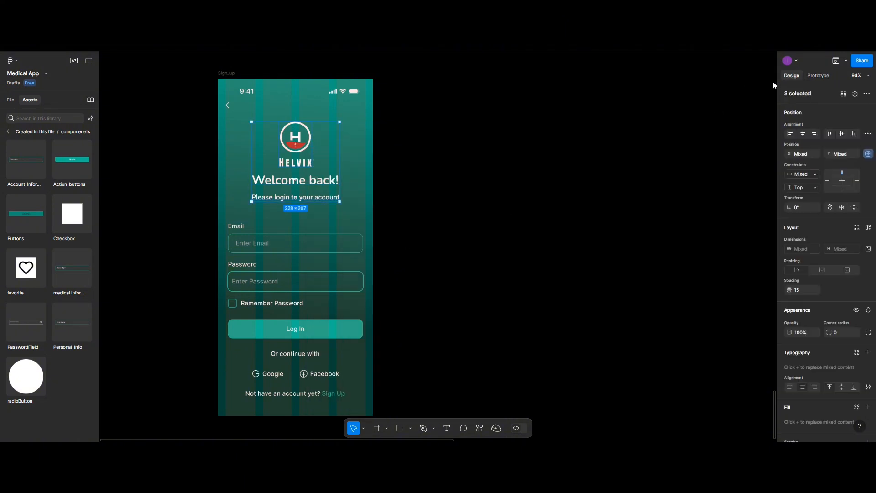
pyautogui.click(318, 183)
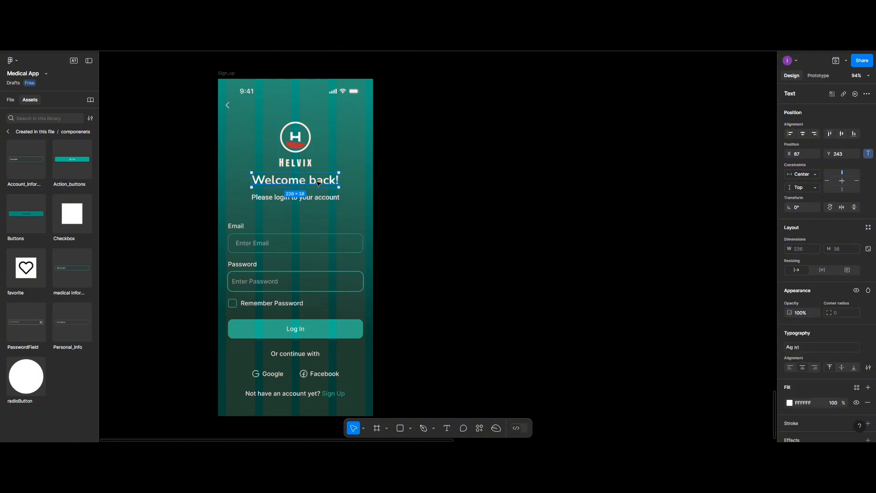
pyautogui.doubleClick(318, 183)
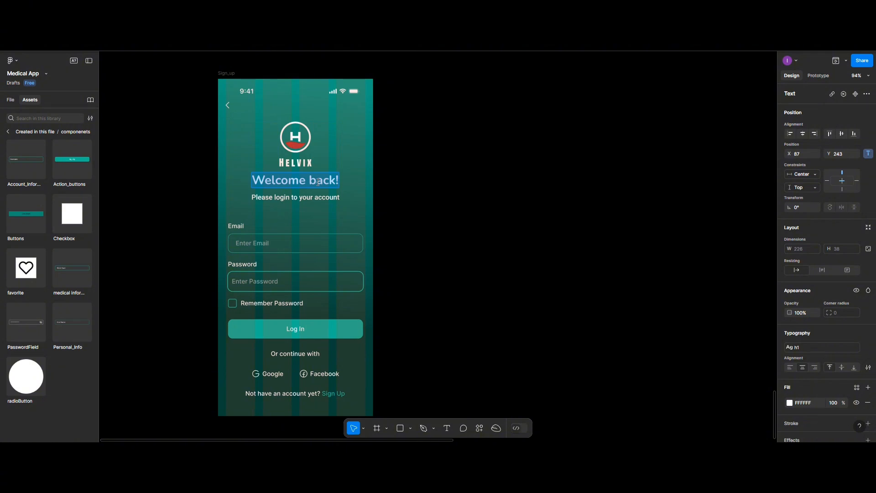
pyautogui.write('Sign')
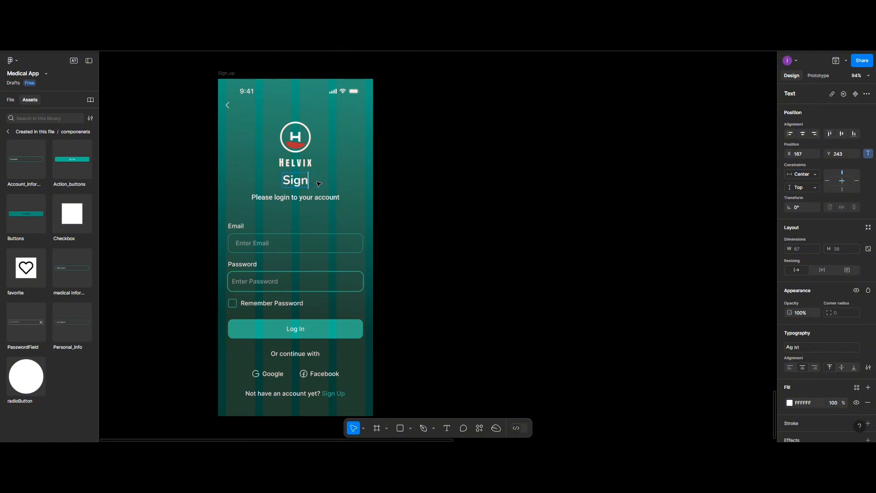
pyautogui.write(' Up')
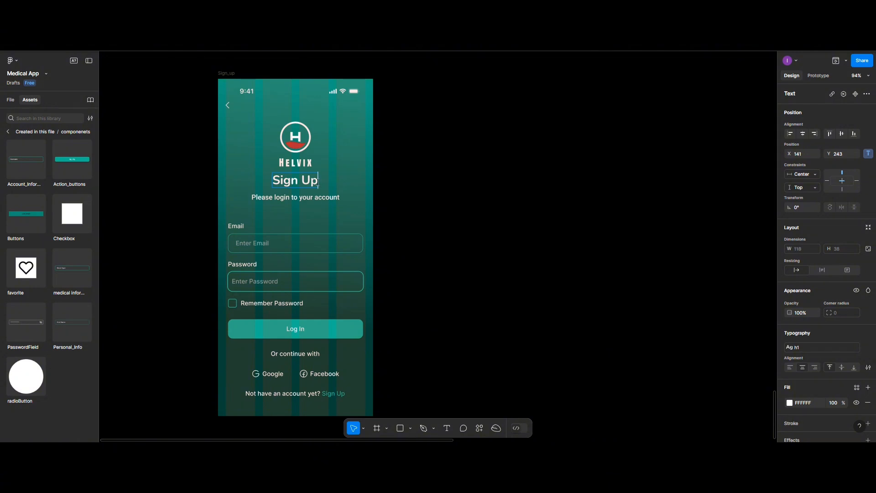
pyautogui.write(' For Free')
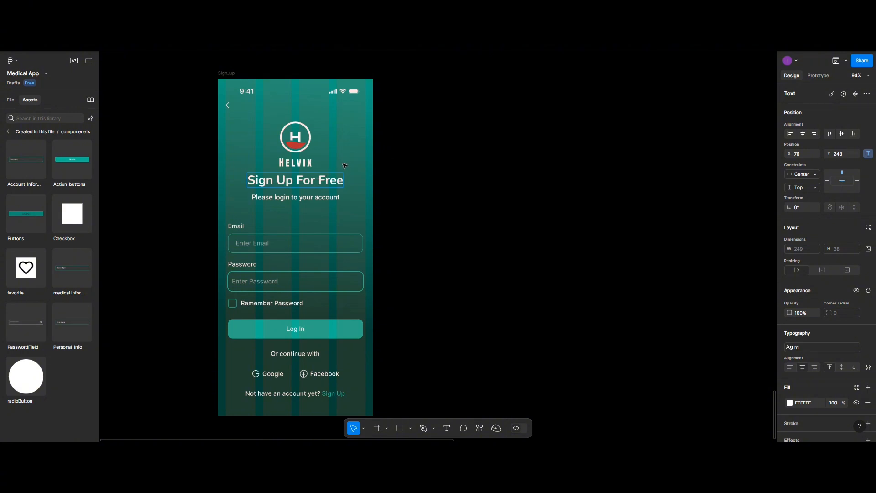
# Step: Ungroup the Helvix logo and delete the HELVIX wordmark beneath the icon
pyautogui.click(293, 149)
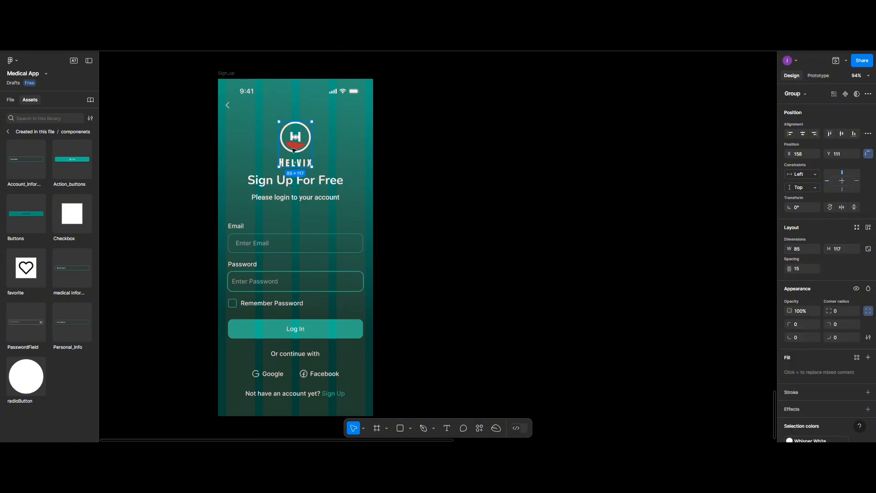
pyautogui.rightClick(293, 149)
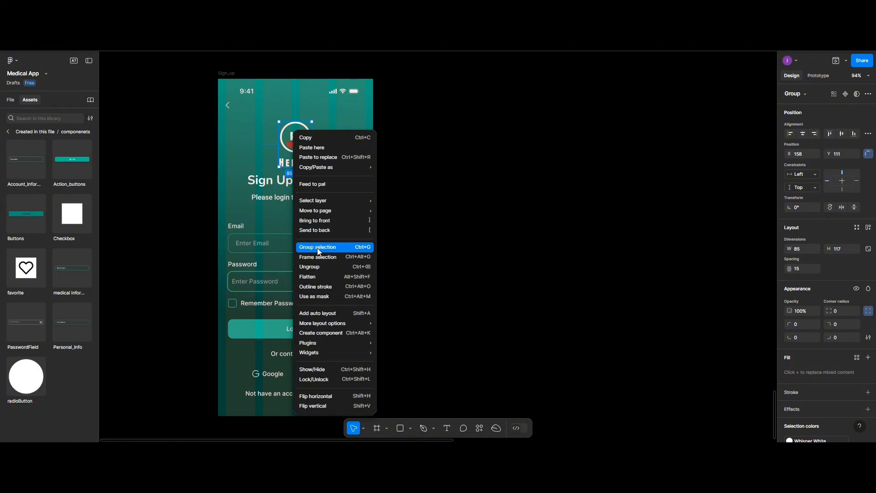
pyautogui.click(316, 266)
pyautogui.click(379, 157)
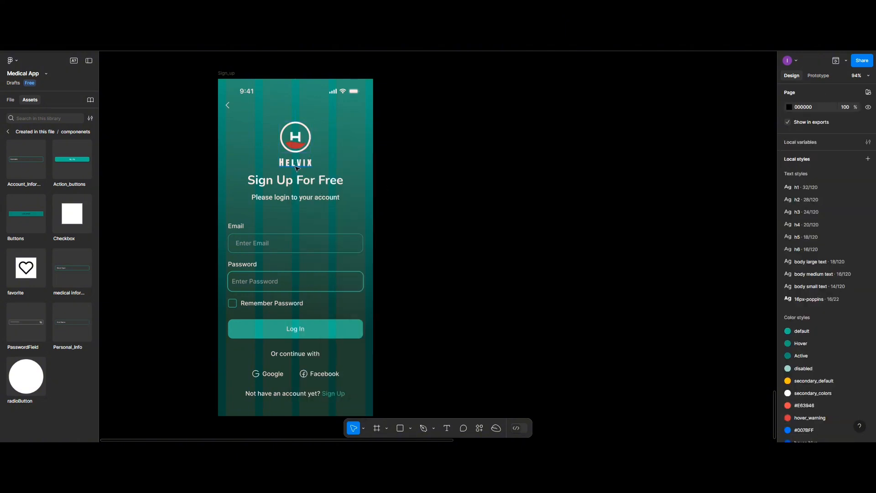
pyautogui.click(297, 169)
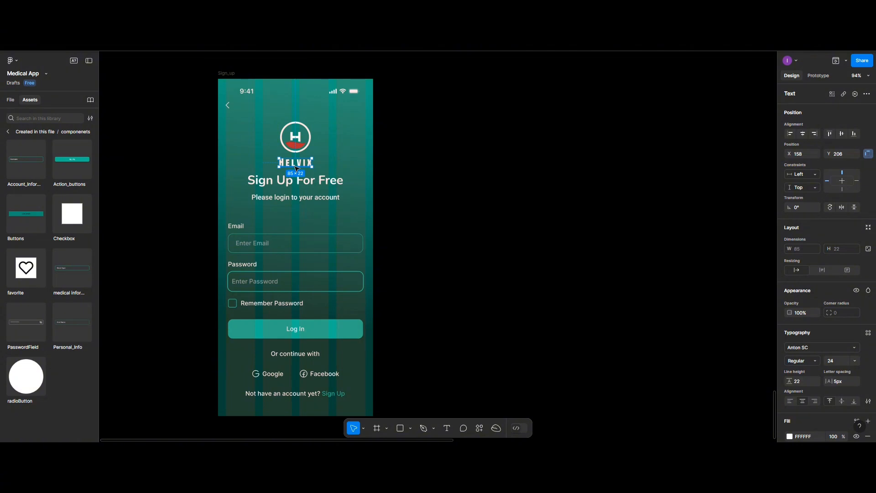
pyautogui.press('Delete')
# Step: Scale the H logo icon down to 29 × 29 and place it in the frame's upper-right corner, level with the back arrow
pyautogui.click(295, 143)
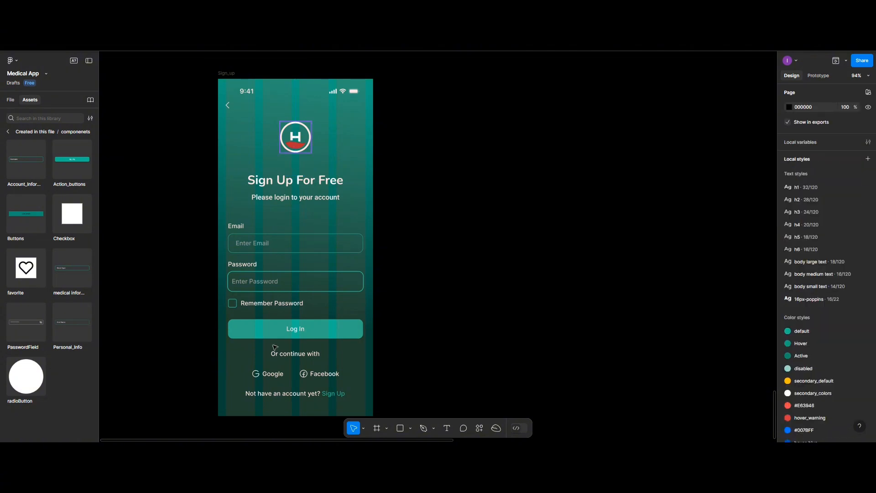
pyautogui.click(363, 428)
pyautogui.click(374, 408)
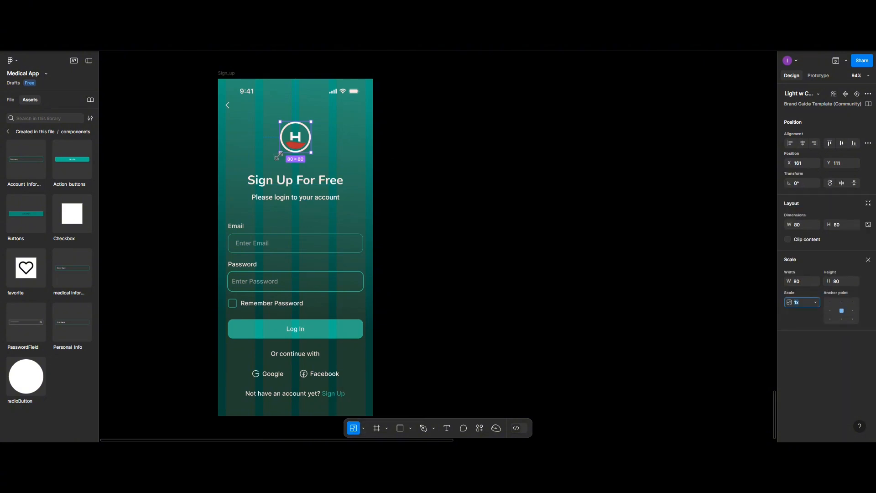
pyautogui.moveTo(287, 142); pyautogui.dragTo(359, 104)
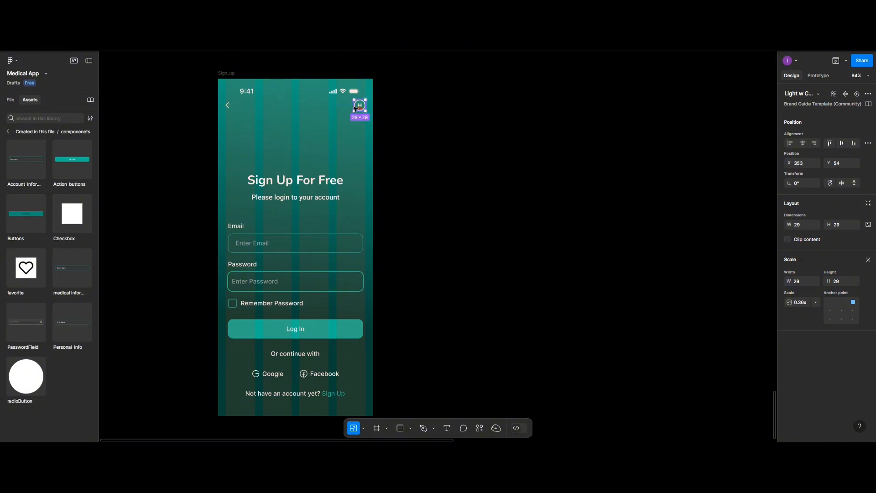
pyautogui.keyDown('shift'); pyautogui.click(229, 109); pyautogui.keyUp('shift')
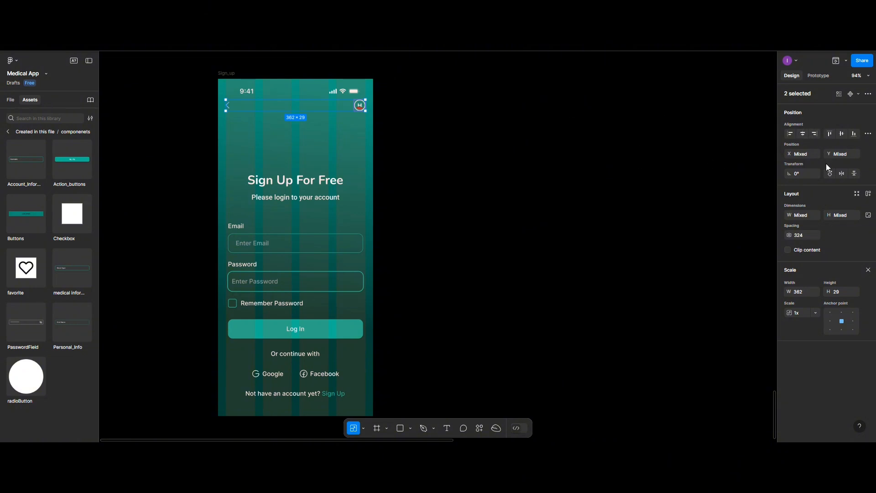
pyautogui.press('Escape')
pyautogui.click(362, 105)
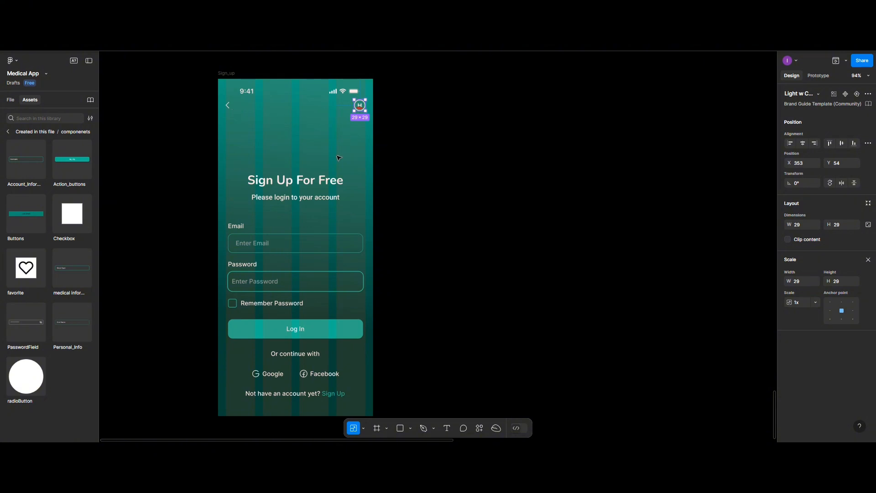
pyautogui.press('Escape')
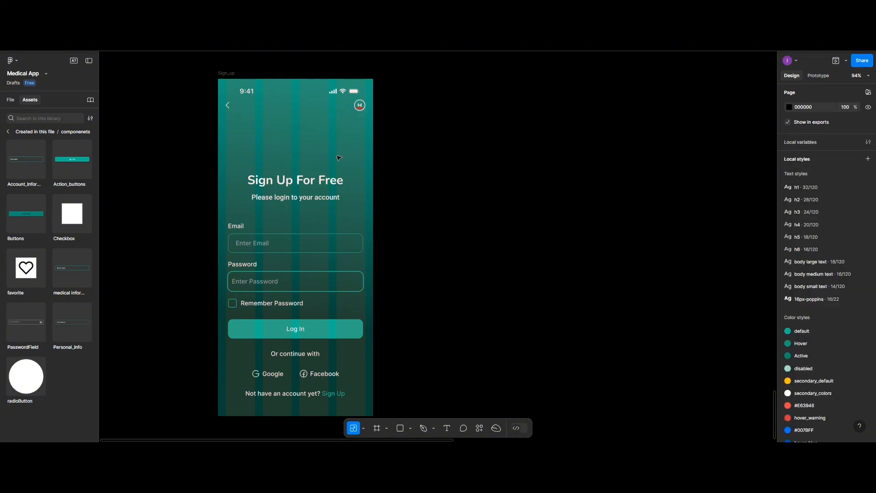
pyautogui.click(364, 110)
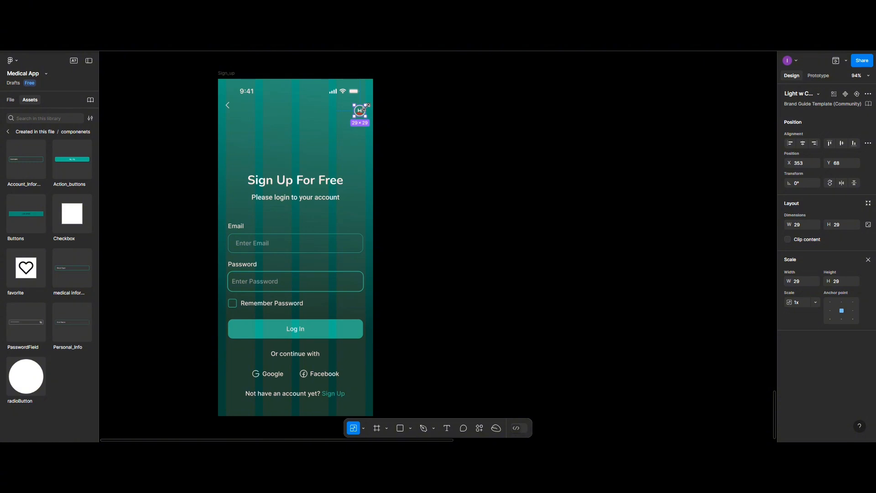
pyautogui.moveTo(366, 105); pyautogui.dragTo(365, 100)
pyautogui.click(370, 113)
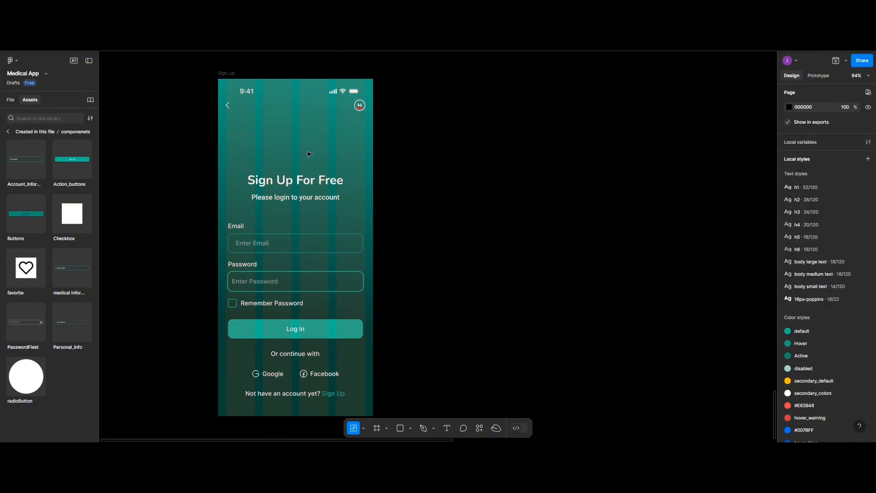
# Step: Move the "Sign Up For Free" heading up to Y 50, between the back arrow and logo, and centre it horizontally
pyautogui.click(299, 181)
pyautogui.moveTo(299, 181); pyautogui.dragTo(294, 106)
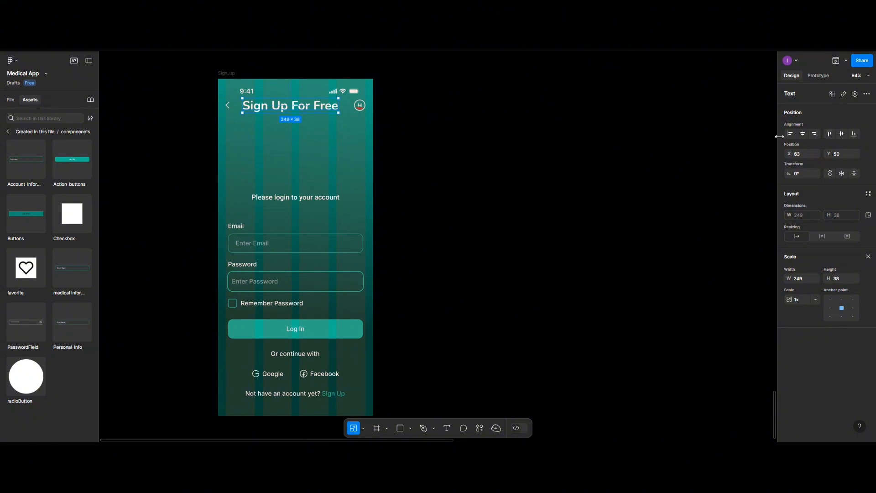
pyautogui.click(802, 134)
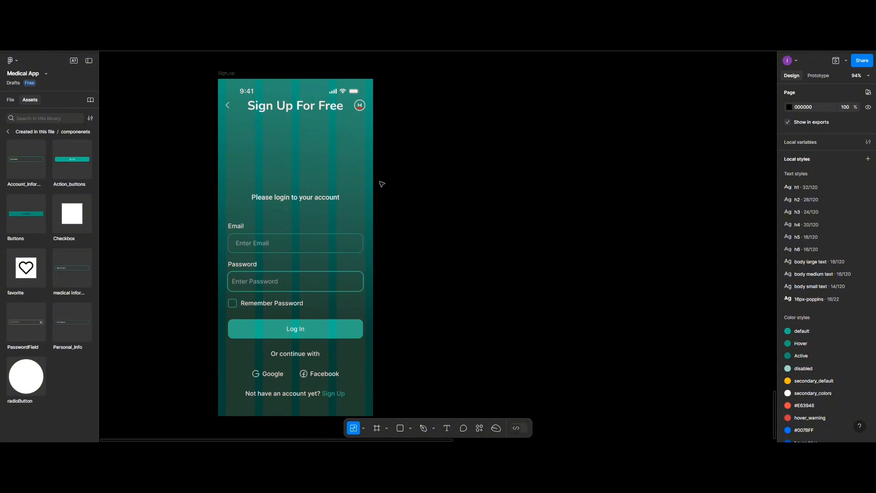
# Step: Move the "Not have an account yet? Sign Up" line to just below the heading, at X 74, Y 101
pyautogui.click(297, 399)
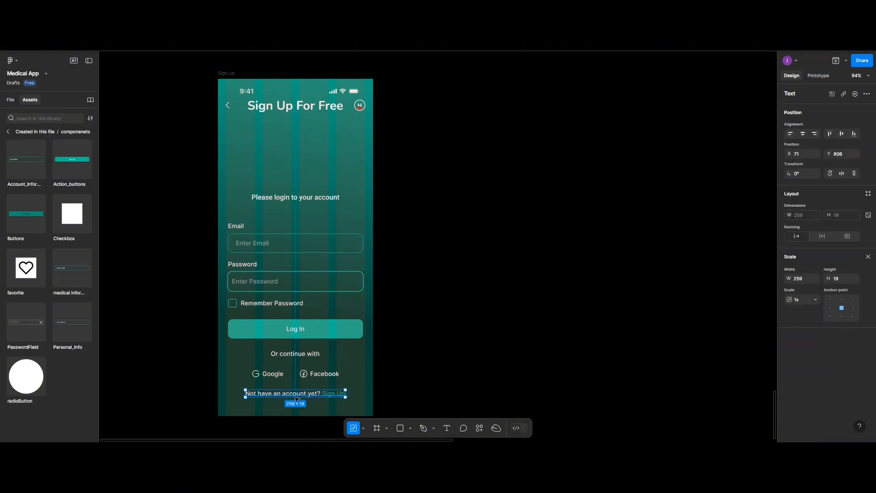
pyautogui.moveTo(297, 400); pyautogui.dragTo(297, 128)
pyautogui.press('v')
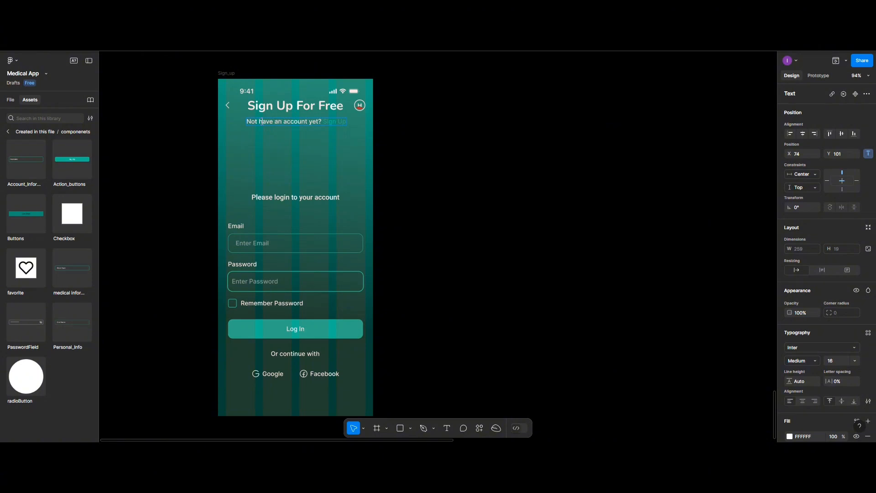
# Step: Reword the account line below the heading as "Have an account already? Sign In"
pyautogui.press('BackSpace')
pyautogui.press('BackSpace')
pyautogui.press('BackSpace')
pyautogui.press('BackSpace')
pyautogui.press('BackSpace')
pyautogui.write('H')
pyautogui.press('BackSpace')
pyautogui.press('BackSpace')
pyautogui.press('BackSpace')
pyautogui.write('already')
pyautogui.click(342, 121)
pyautogui.press('BackSpace')
pyautogui.press('BackSpace')
# Step: Set the "Sign In" words of the account line to the Bold font weight
pyautogui.click(814, 359)
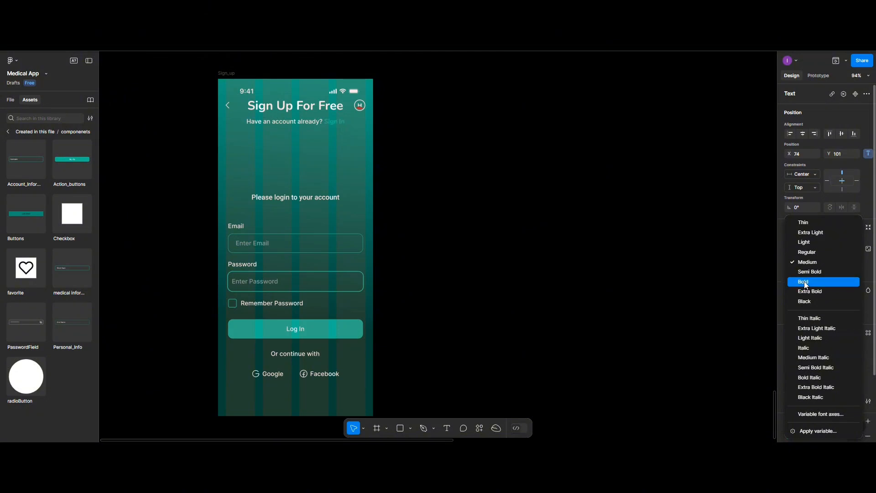
pyautogui.click(805, 284)
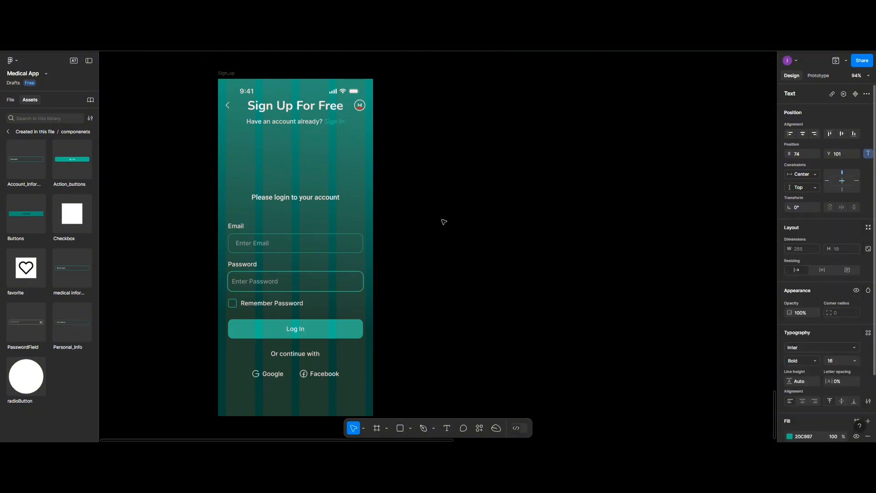
pyautogui.press('Escape')
pyautogui.click(327, 184)
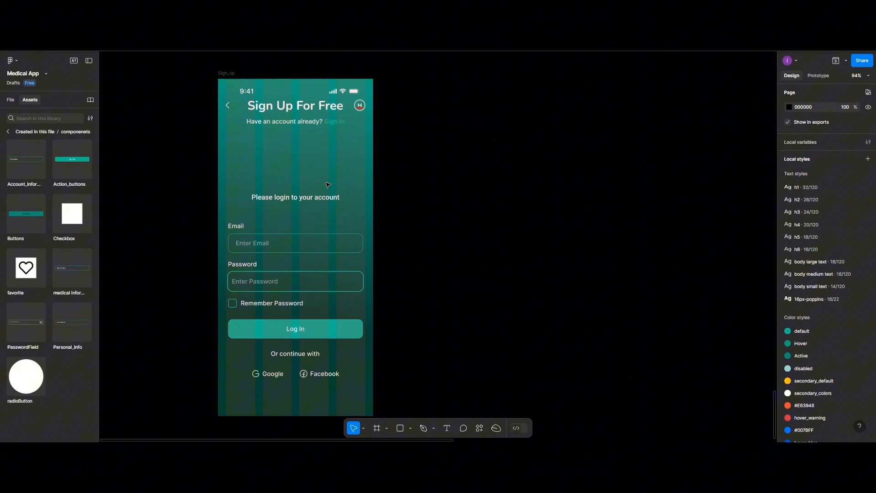
pyautogui.click(308, 106)
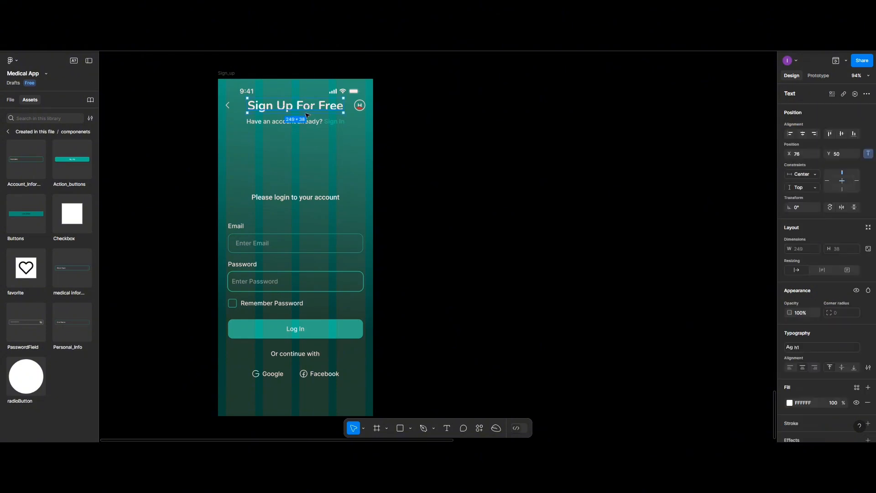
# Step: Change "Please login to your account" to "Personal Information" and move it below the account line at X 26, Y 144
pyautogui.doubleClick(300, 201)
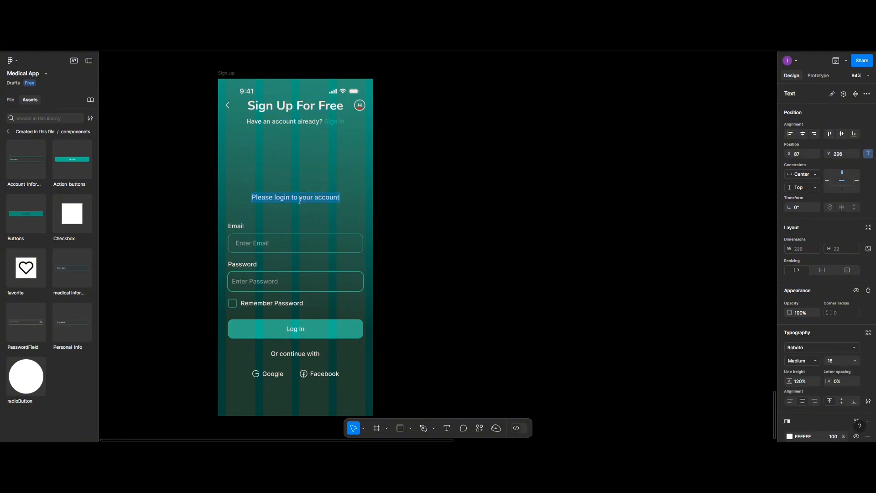
pyautogui.write('Perso')
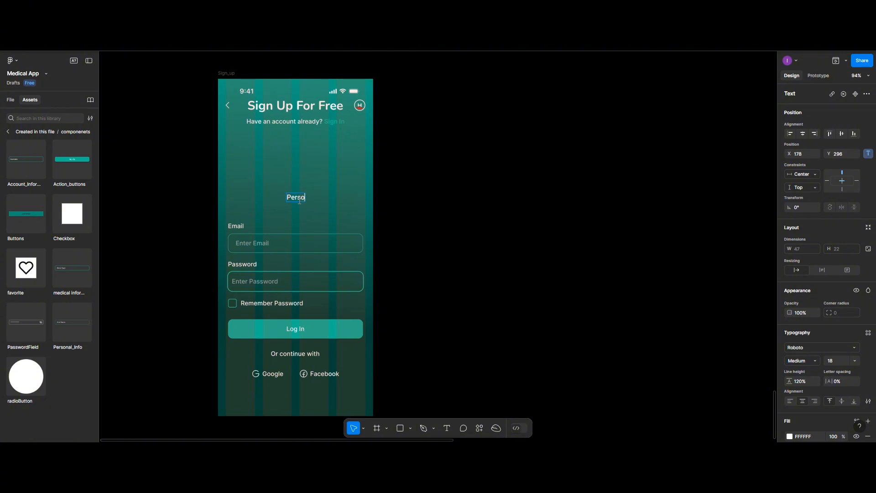
pyautogui.write('nal information')
pyautogui.moveTo(312, 199); pyautogui.dragTo(277, 140)
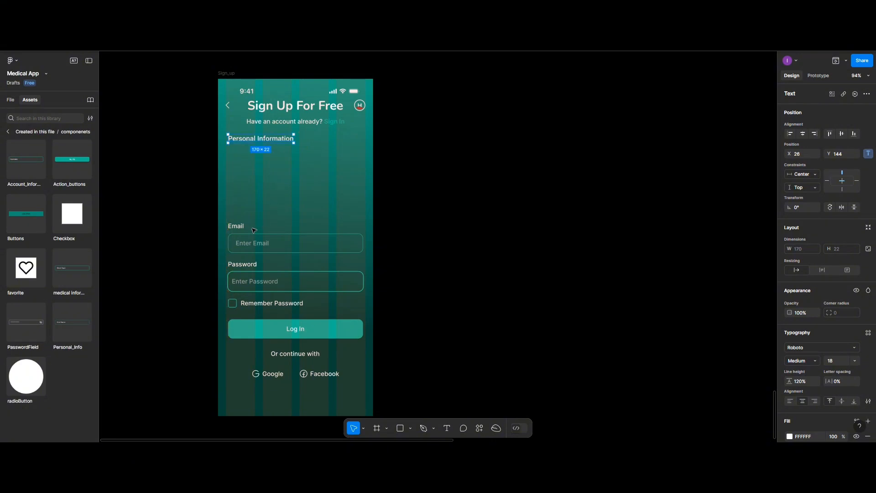
# Step: Delete the email and password fields group, the "Or continue with" text, and the Google and Facebook options
pyautogui.click(244, 239)
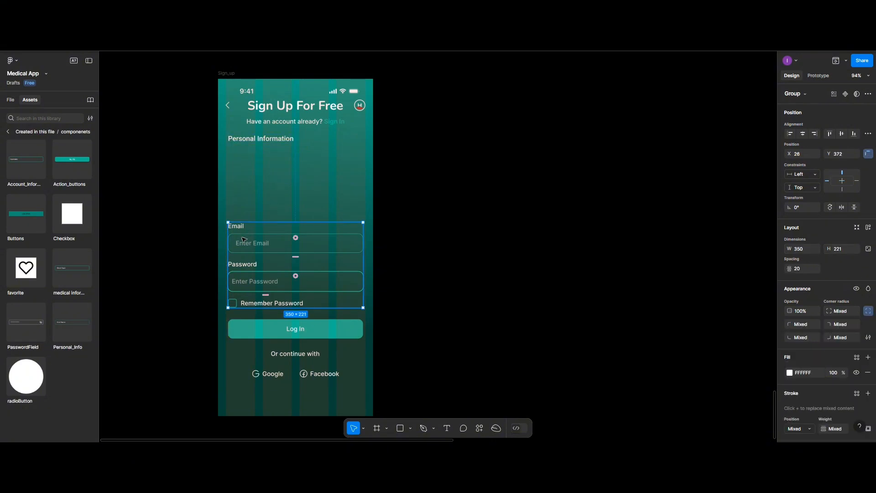
pyautogui.press('Delete')
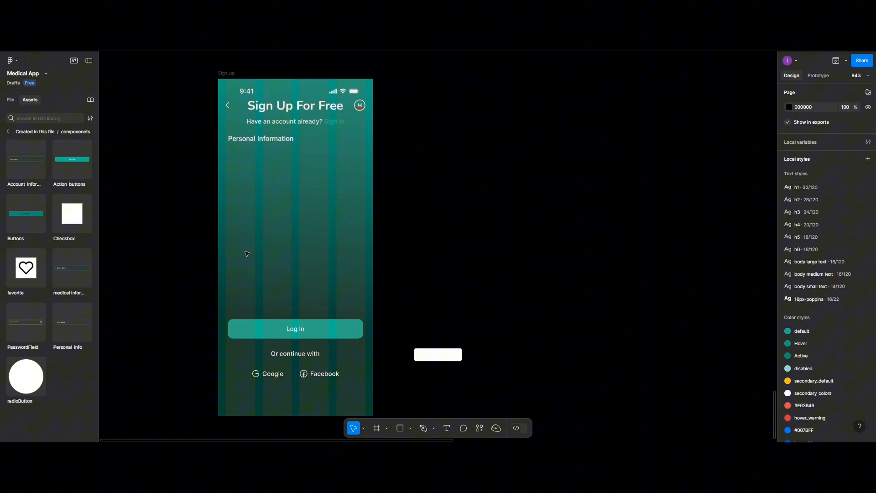
pyautogui.click(290, 355)
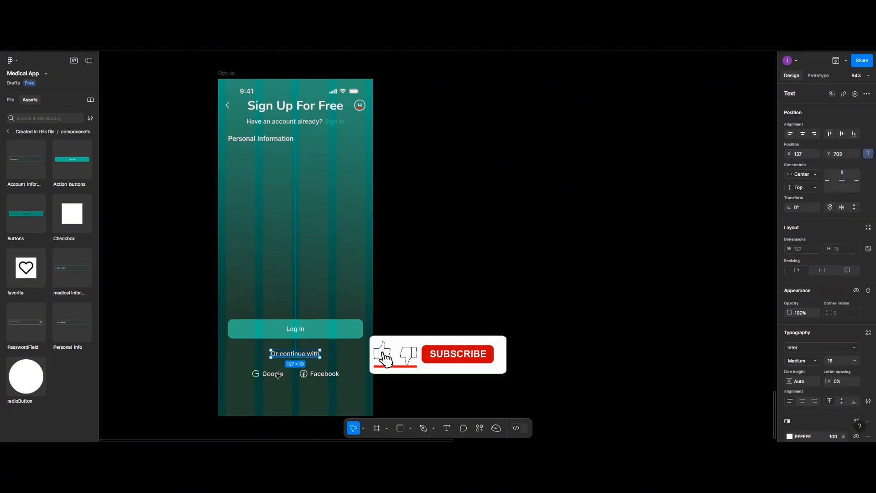
pyautogui.press('Delete')
pyautogui.click(278, 376)
pyautogui.press('Delete')
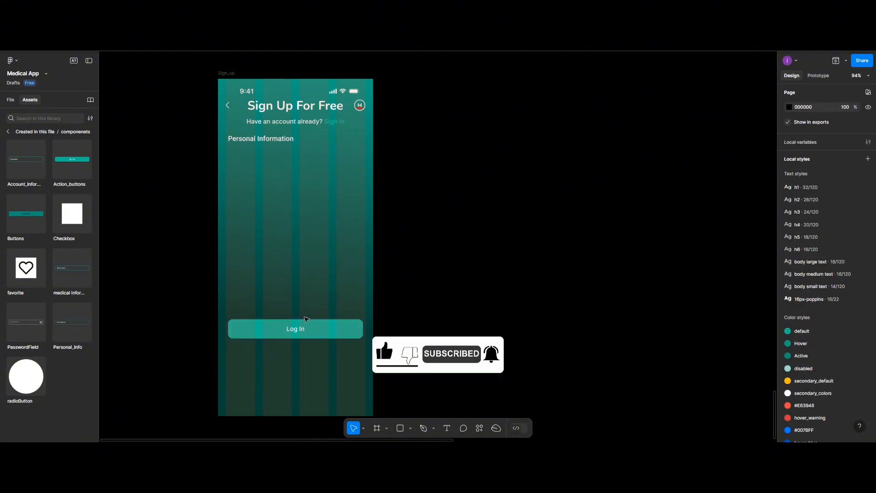
pyautogui.click(286, 109)
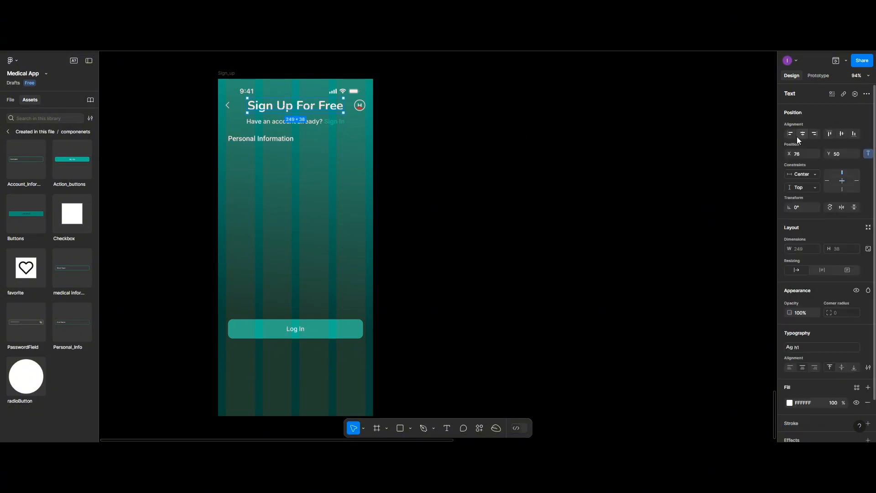
pyautogui.press('Escape')
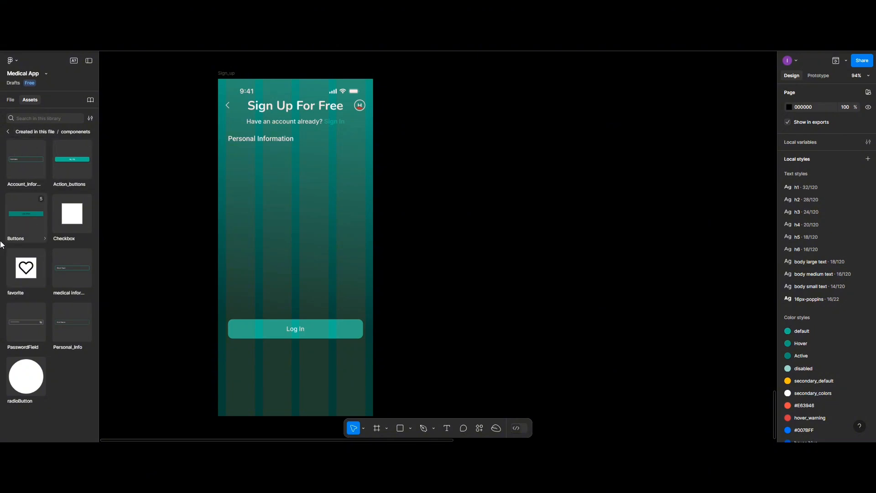
# Step: Insert a Personal_Info component instance with the firstName variant below "Personal Information" at Y 184 and center it horizontally in the frame
pyautogui.click(62, 320)
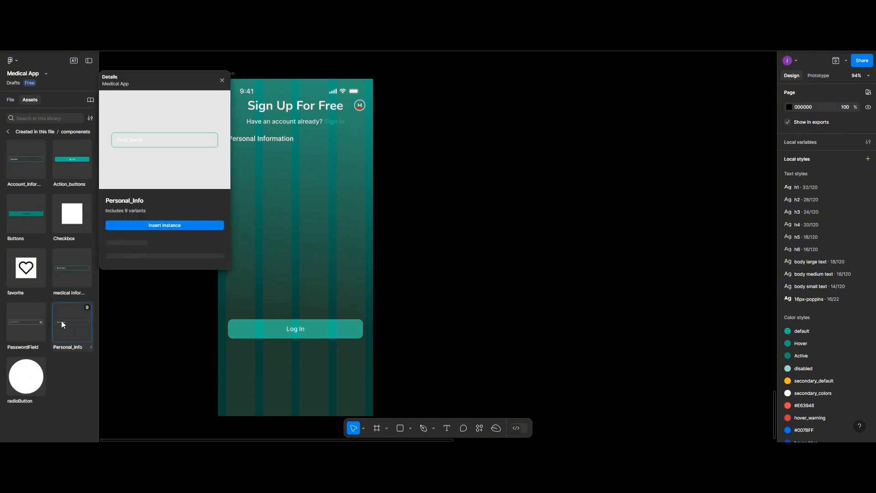
pyautogui.click(146, 224)
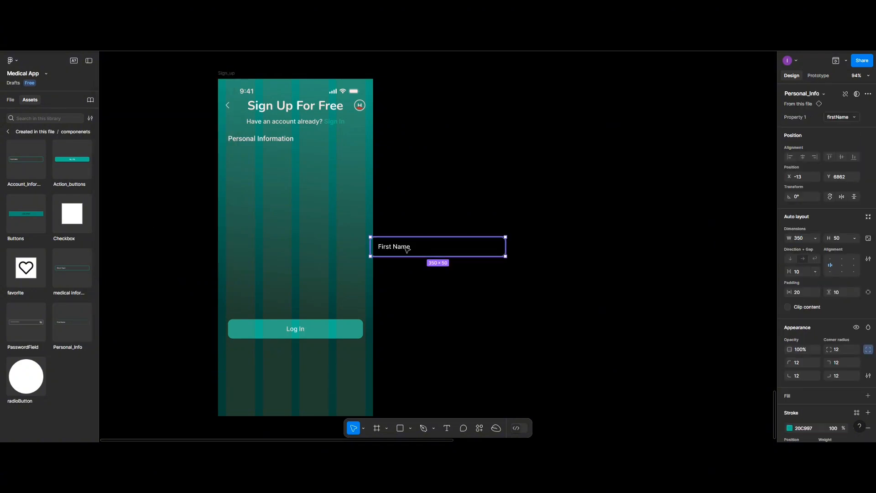
pyautogui.moveTo(312, 211); pyautogui.dragTo(266, 163)
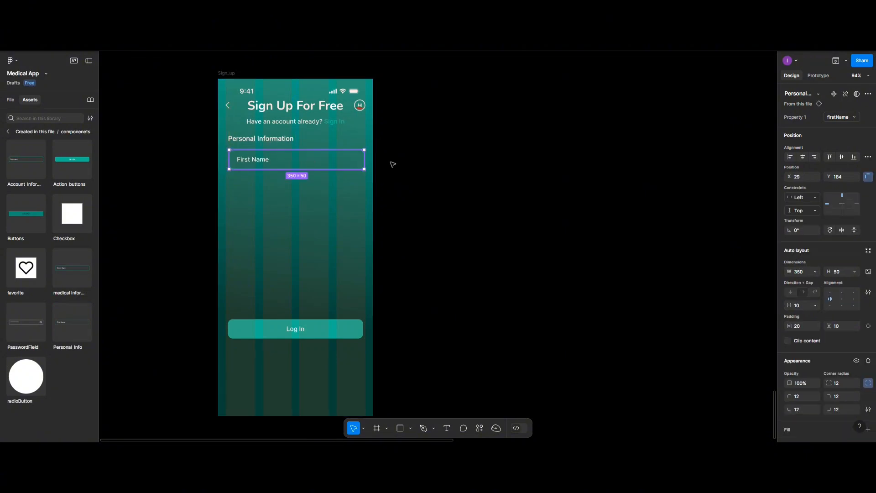
pyautogui.click(803, 156)
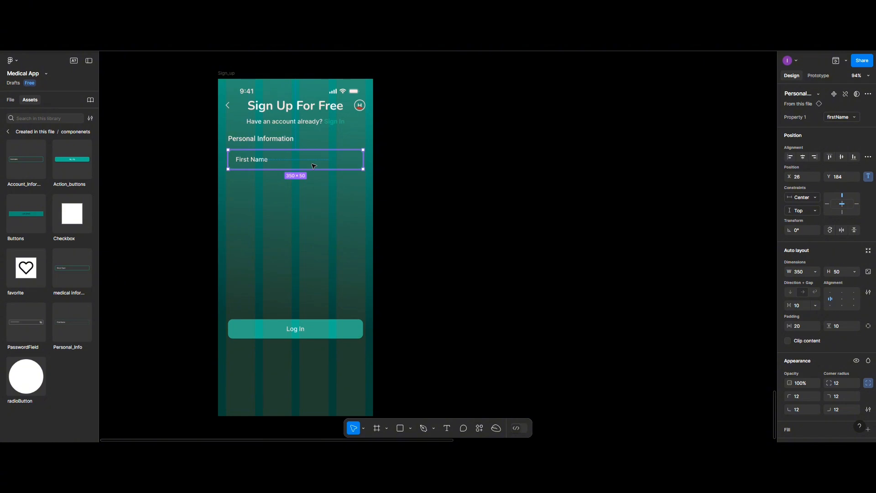
# Step: Lower the fill opacity of the "First Name" placeholder text inside the input field
pyautogui.moveTo(314, 166); pyautogui.dragTo(314, 197)
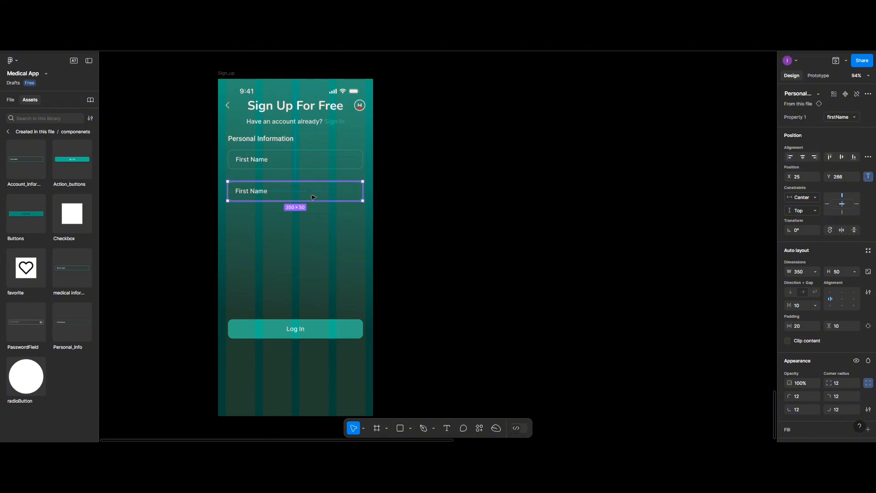
pyautogui.hotkey('ctrl', 'z')
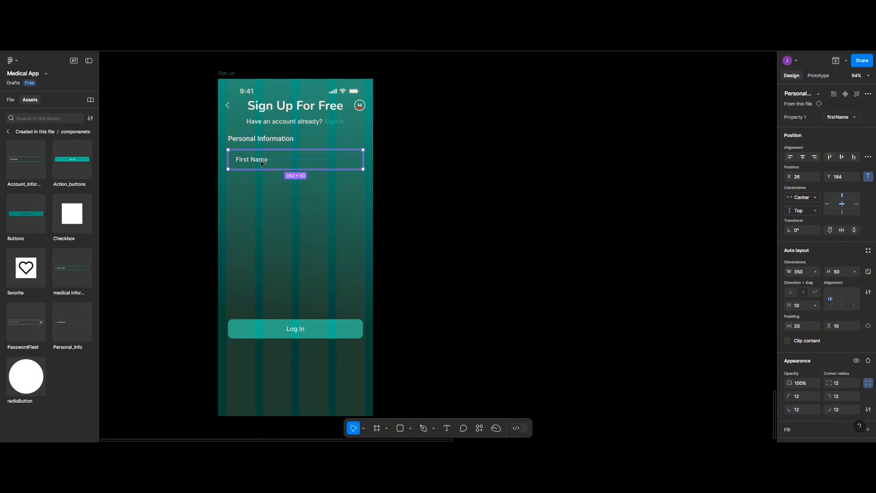
pyautogui.doubleClick(263, 164)
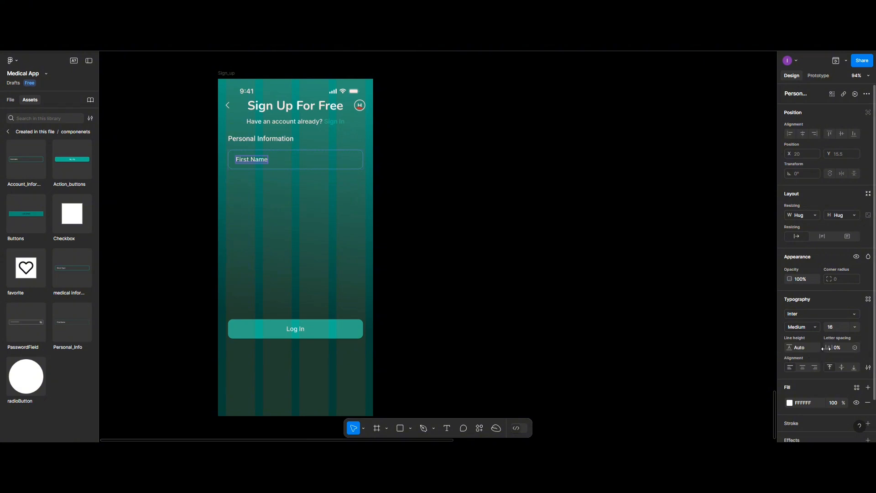
pyautogui.click(841, 403)
pyautogui.click(299, 192)
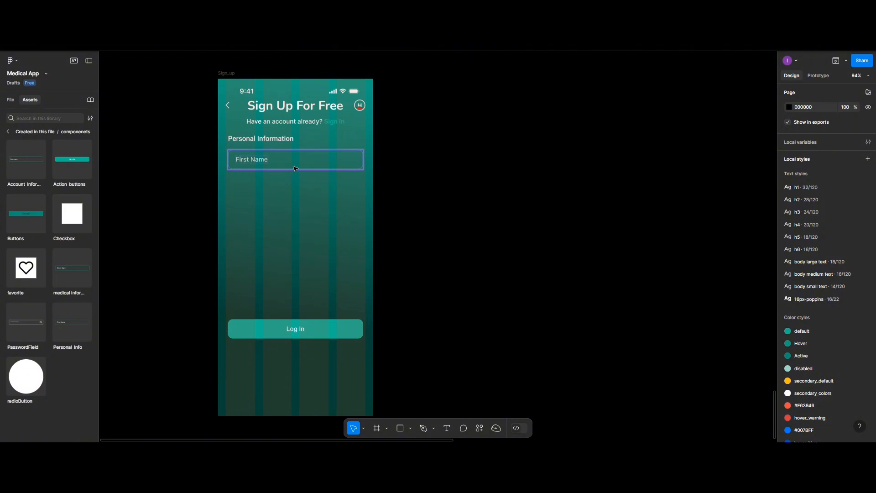
# Step: Duplicate the First Name field below itself at about Y 258 and switch the copy to the LastName variant
pyautogui.click(295, 169)
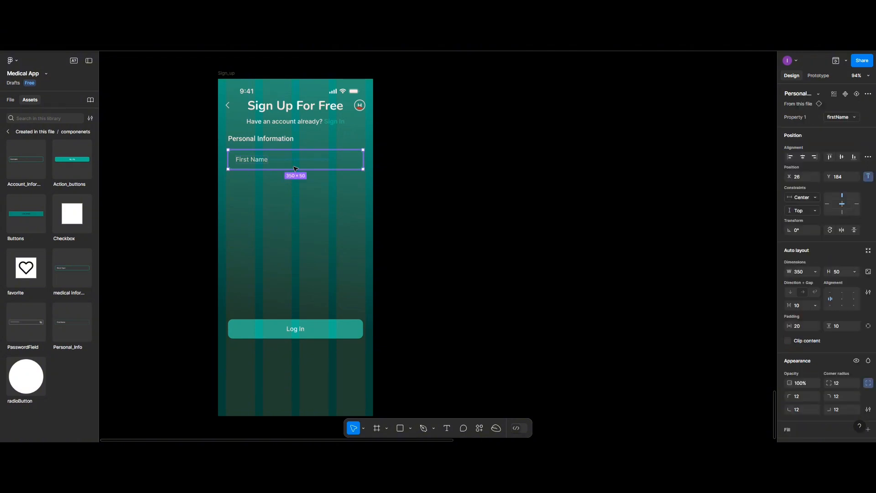
pyautogui.moveTo(294, 168); pyautogui.dragTo(295, 197)
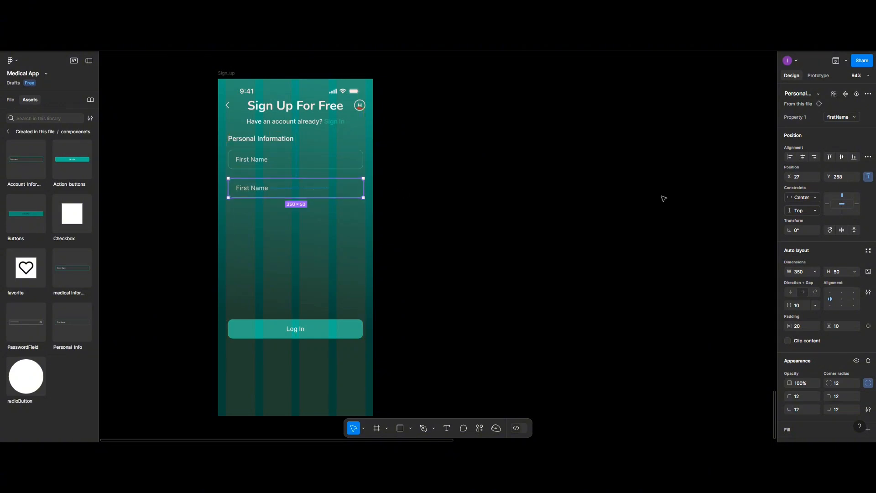
pyautogui.click(837, 118)
pyautogui.click(835, 127)
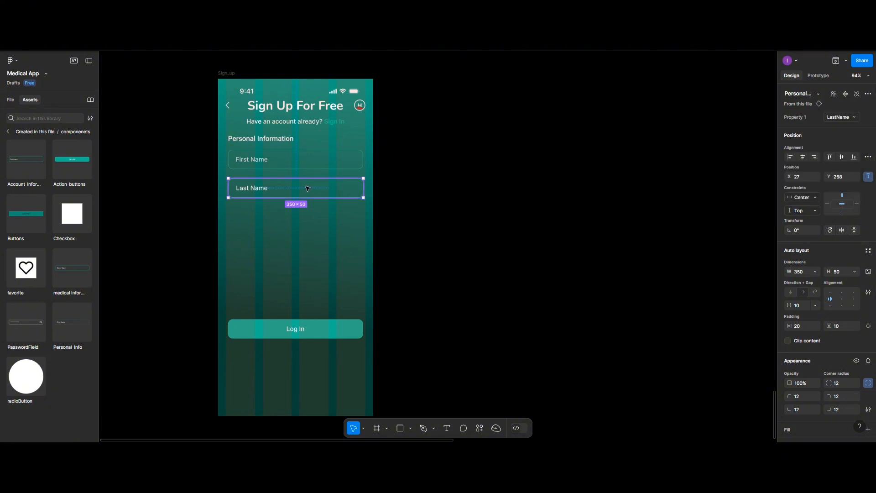
# Step: Duplicate the Last Name field below itself at about Y 338 and switch the copy to the MiddleName variant
pyautogui.moveTo(307, 188); pyautogui.dragTo(308, 219)
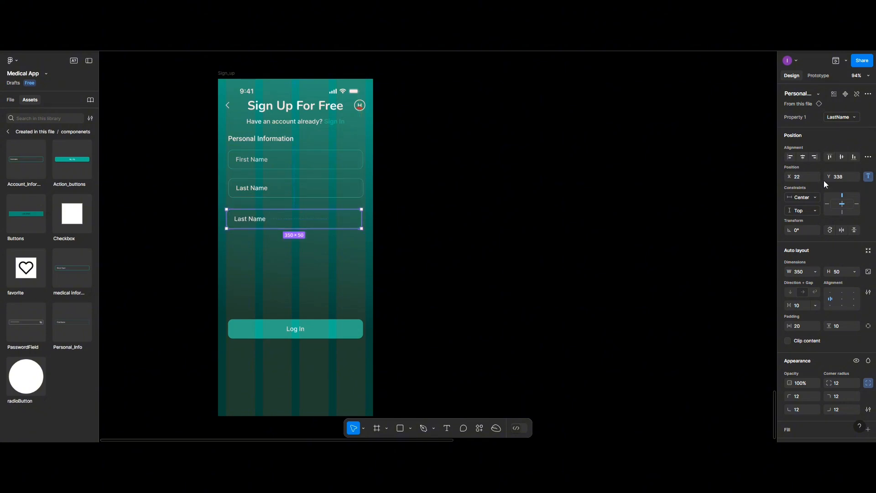
pyautogui.click(848, 117)
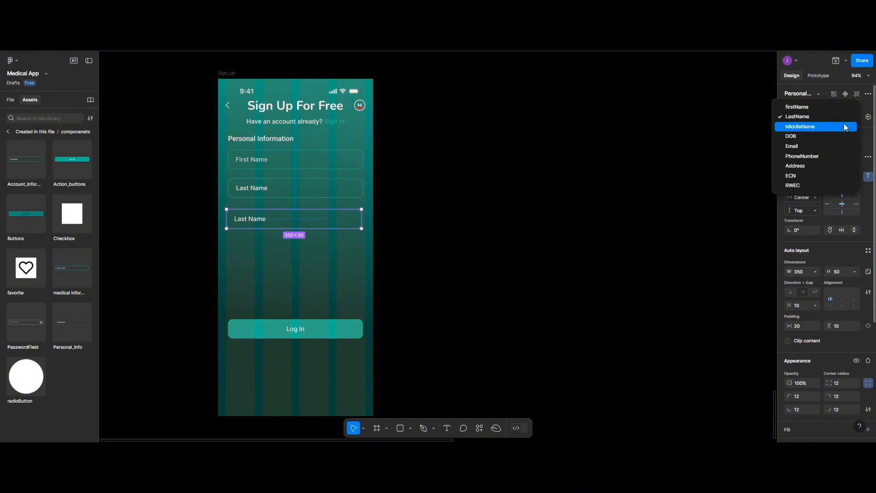
pyautogui.click(844, 126)
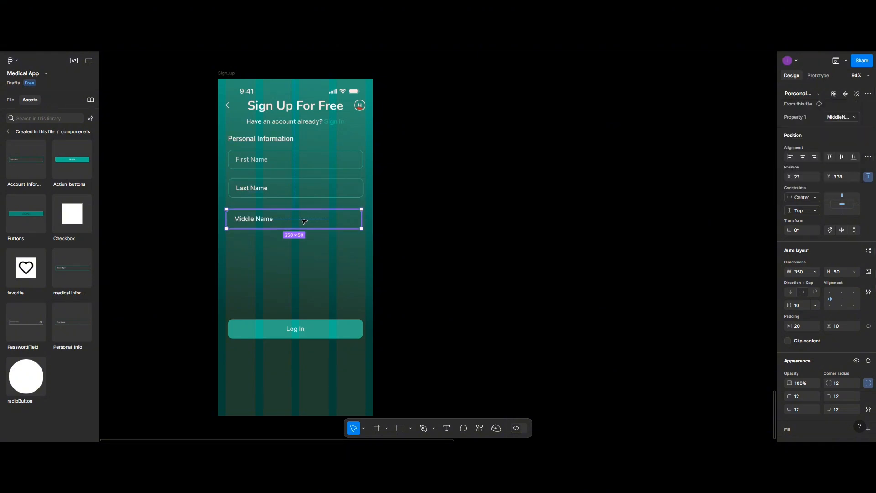
# Step: Duplicate the Middle Name field below itself, switch the copy to the DOB variant, and position it at X 26, Y 412
pyautogui.moveTo(305, 221); pyautogui.dragTo(302, 249)
pyautogui.click(843, 117)
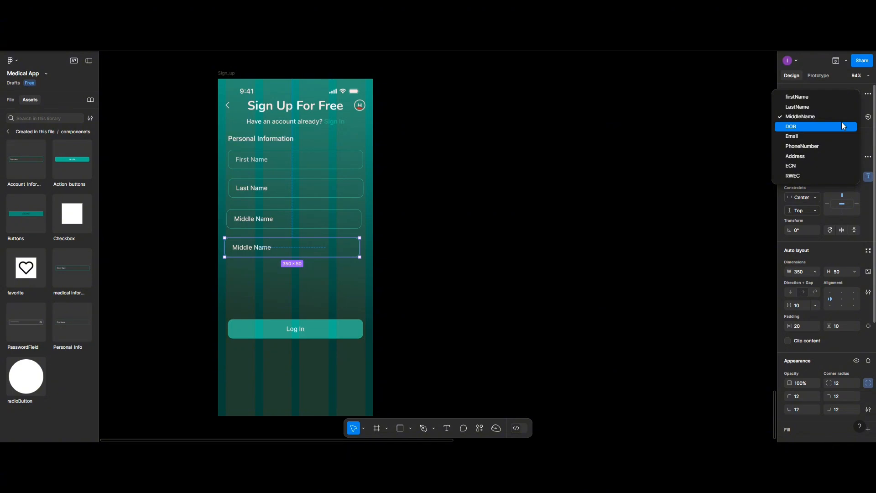
pyautogui.click(842, 124)
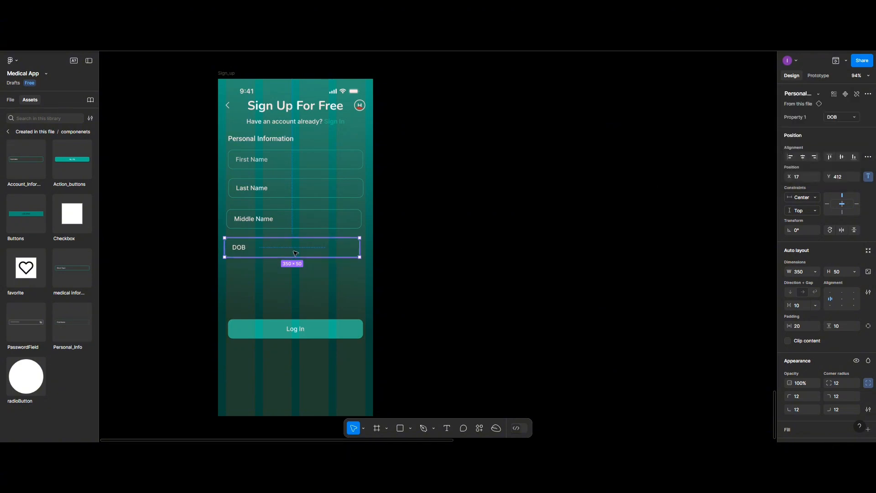
pyautogui.moveTo(296, 254); pyautogui.dragTo(301, 254)
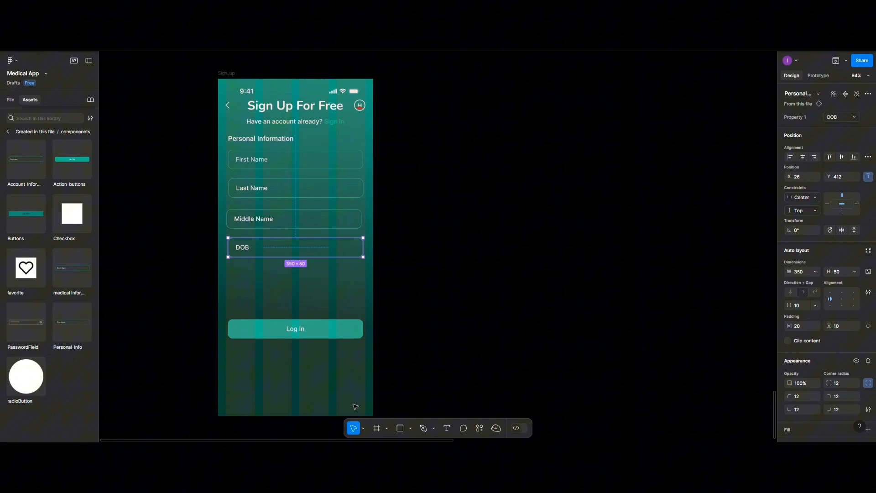
# Step: Move the Log In button down to about Y 700 and add the text "Select Gender" below the DOB field at about X 33, Y 500
pyautogui.click(269, 329)
pyautogui.moveTo(270, 331); pyautogui.dragTo(268, 360)
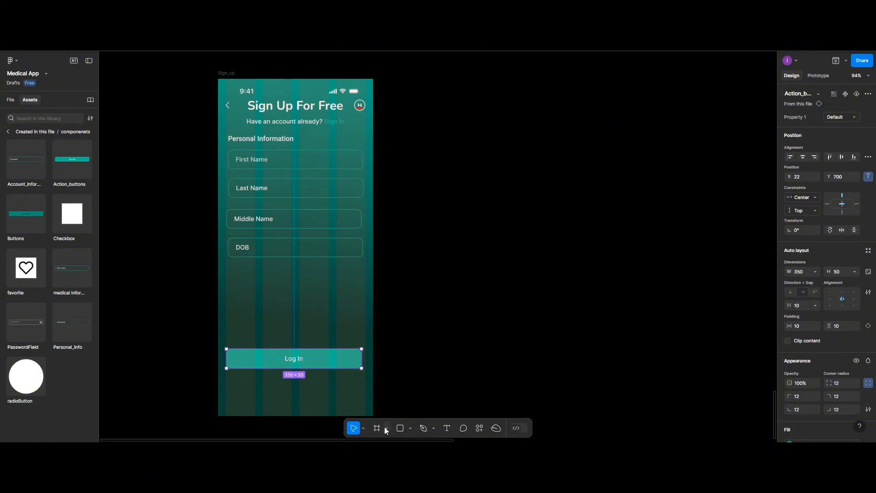
pyautogui.click(443, 427)
pyautogui.click(248, 279)
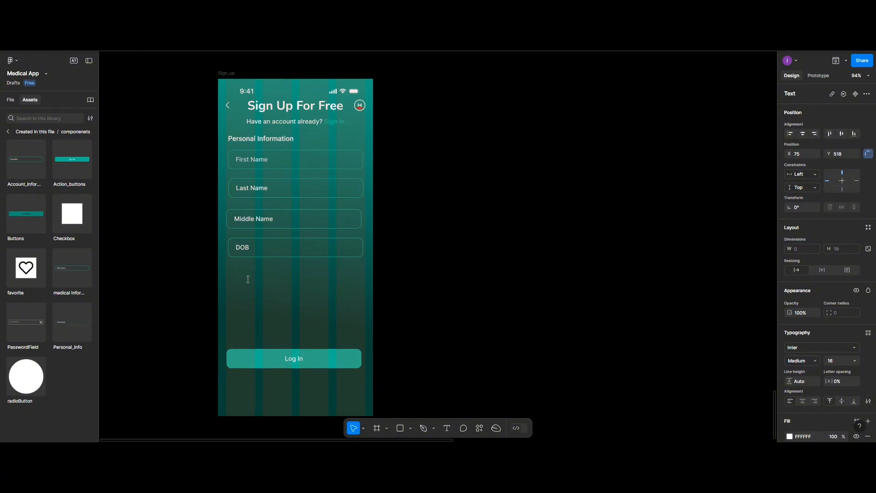
pyautogui.write('Select Gender')
pyautogui.press('Escape')
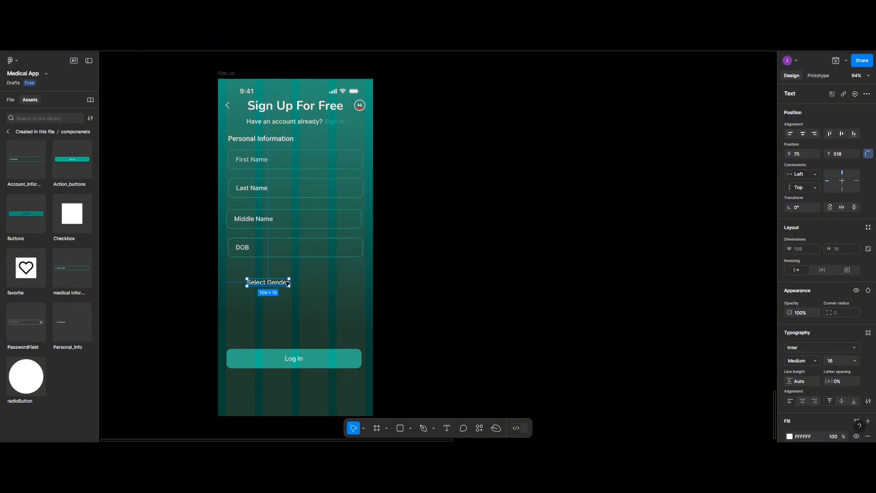
pyautogui.moveTo(275, 284); pyautogui.dragTo(258, 277)
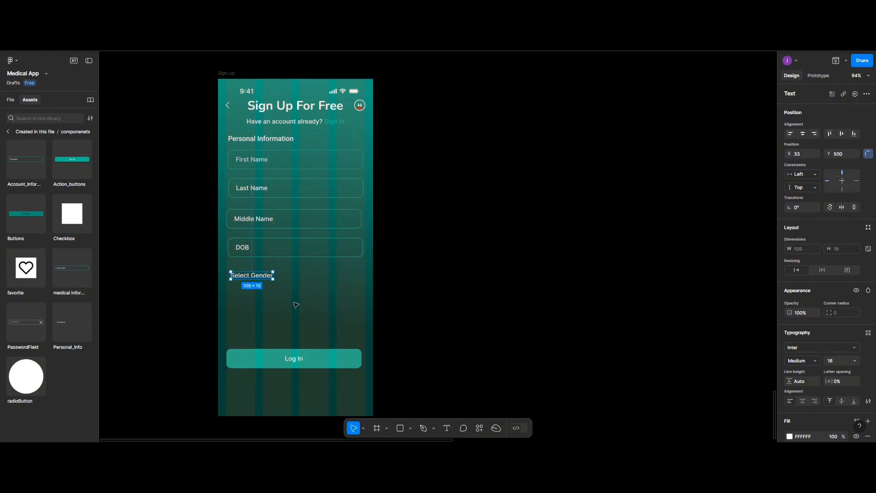
# Step: Insert a radioButton instance beside the "Select Gender" text and scale it to 25 × 25 at about X 190, Y 497
pyautogui.click(26, 376)
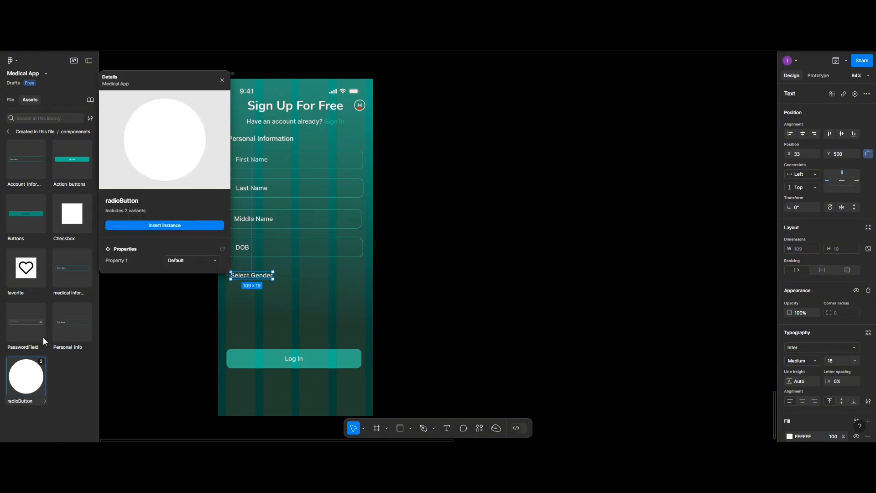
pyautogui.click(170, 223)
pyautogui.moveTo(437, 251); pyautogui.dragTo(297, 286)
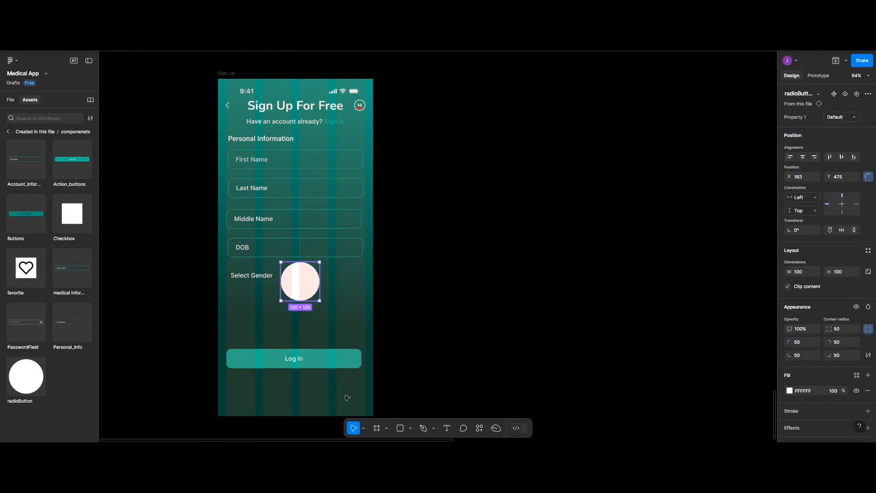
pyautogui.click(363, 428)
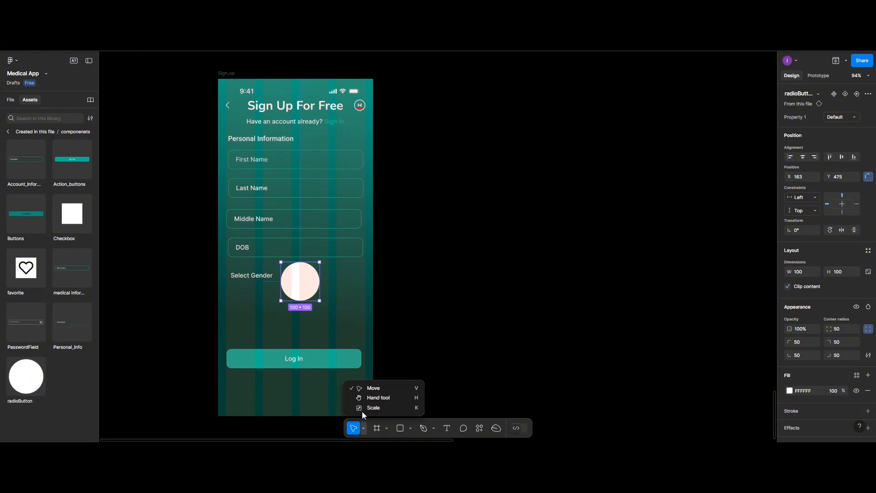
pyautogui.click(364, 407)
pyautogui.moveTo(281, 302); pyautogui.dragTo(301, 277)
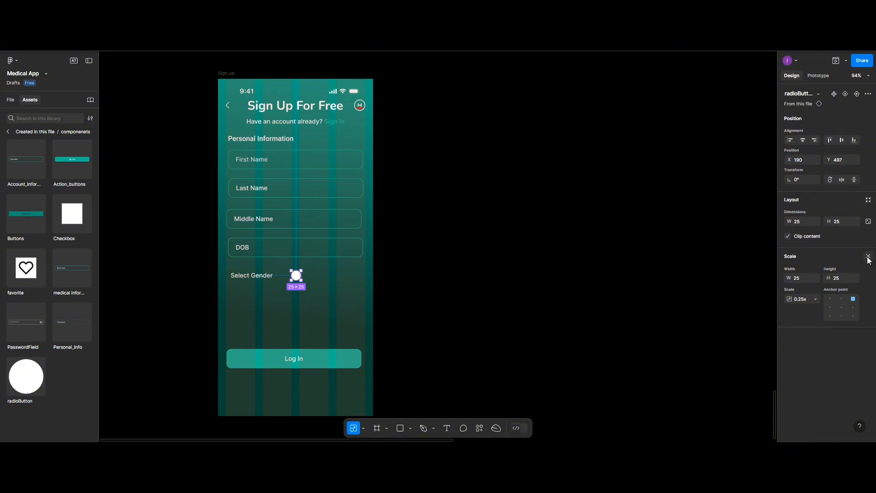
pyautogui.click(868, 257)
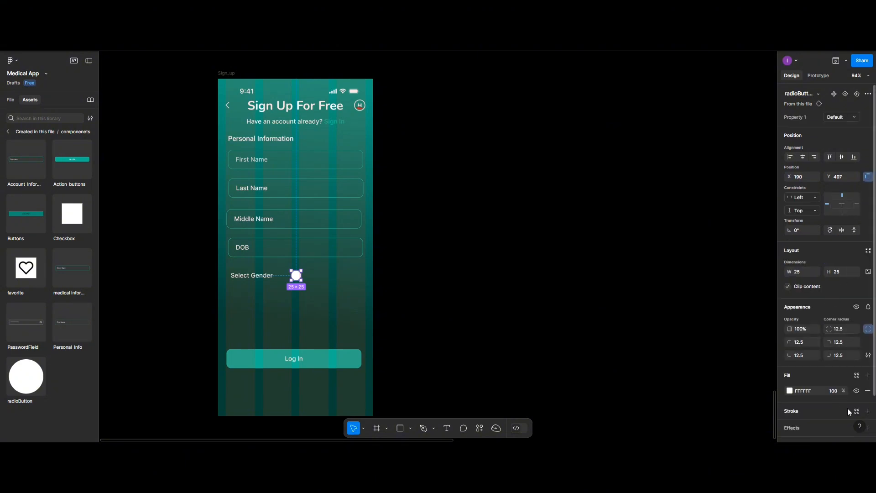
# Step: Add an inside stroke to the radio button with weight 4 and color 20C997
pyautogui.click(868, 412)
pyautogui.click(789, 427)
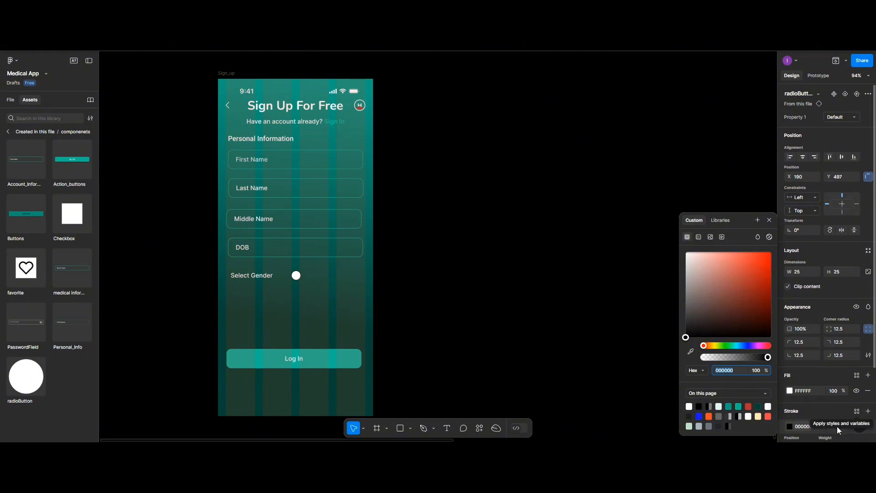
pyautogui.scroll(-1, 831, 393)
pyautogui.scroll(-3, 831, 393)
pyautogui.click(834, 358)
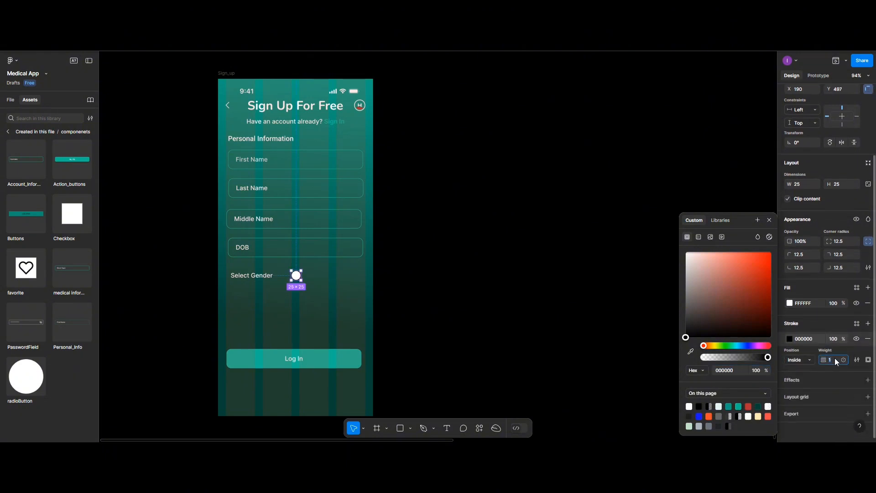
pyautogui.click(790, 340)
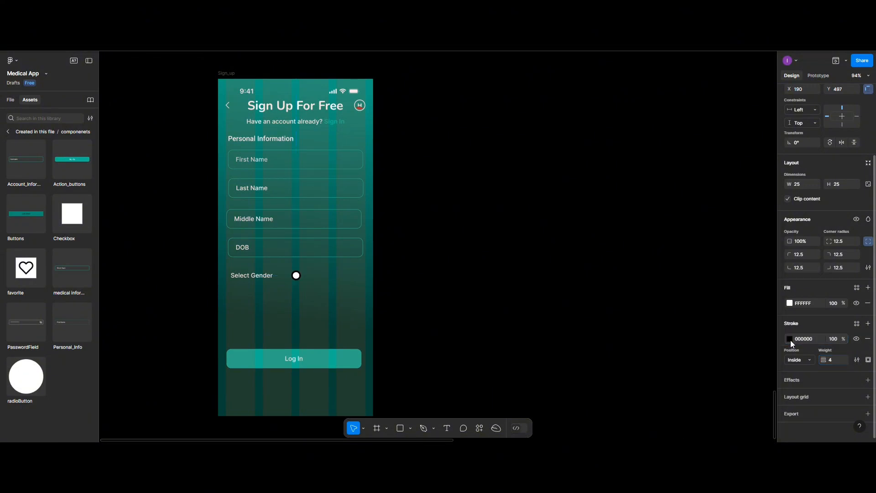
pyautogui.click(790, 340)
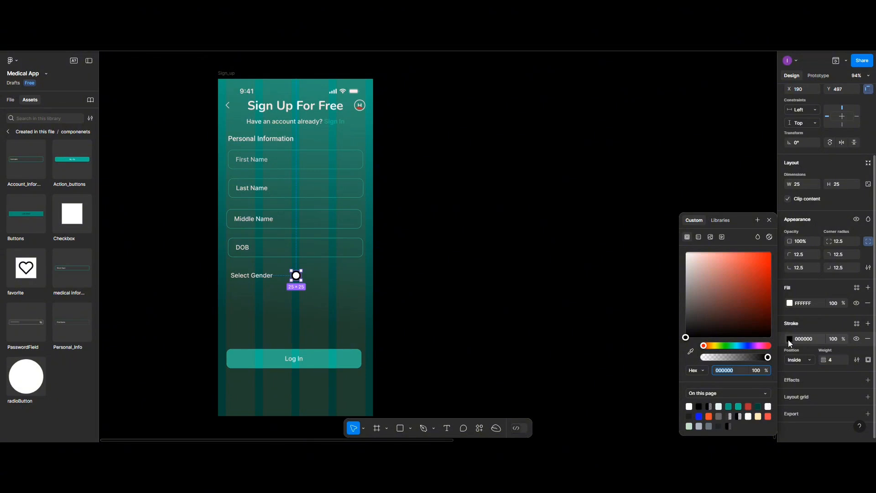
pyautogui.click(740, 406)
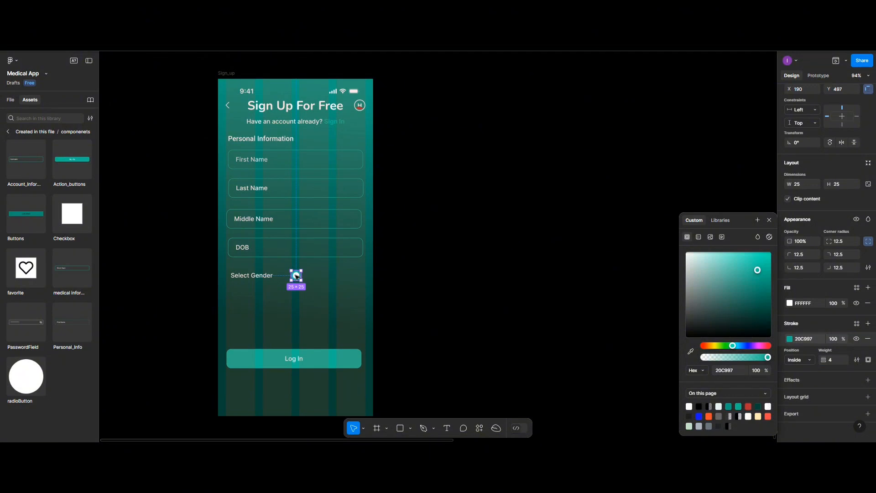
# Step: Duplicate the "Select Gender" text beside the radio button at about X 220, Y 500 and reword the copy as "Male"
pyautogui.click(264, 279)
pyautogui.moveTo(264, 280); pyautogui.dragTo(336, 278)
pyautogui.doubleClick(337, 278)
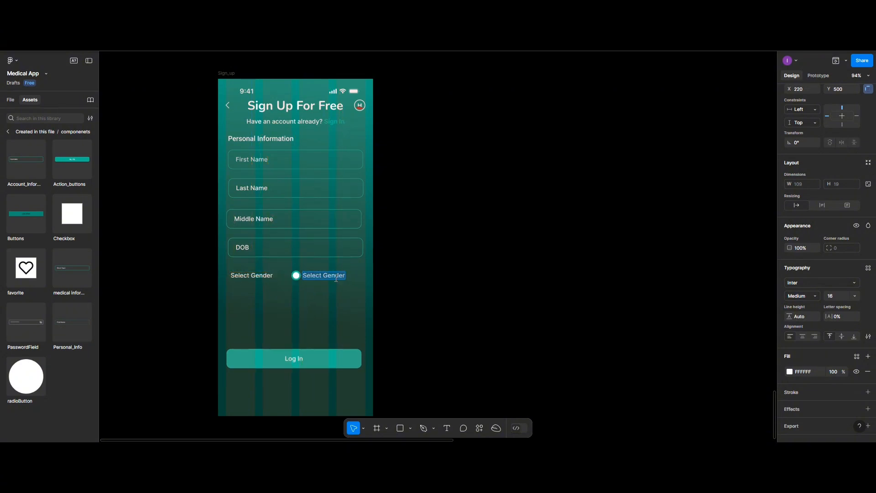
pyautogui.write('Male')
pyautogui.press('Escape')
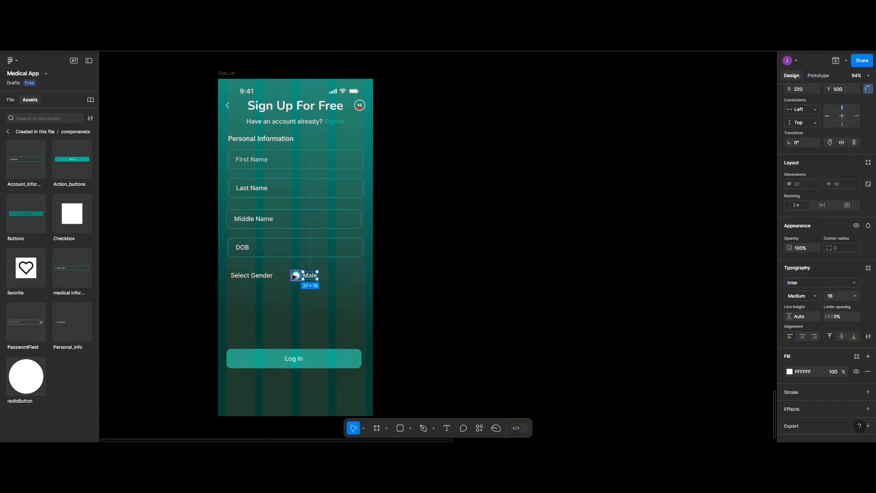
# Step: Set the spacing between the radio button and its "Male" text to 6
pyautogui.click(296, 275)
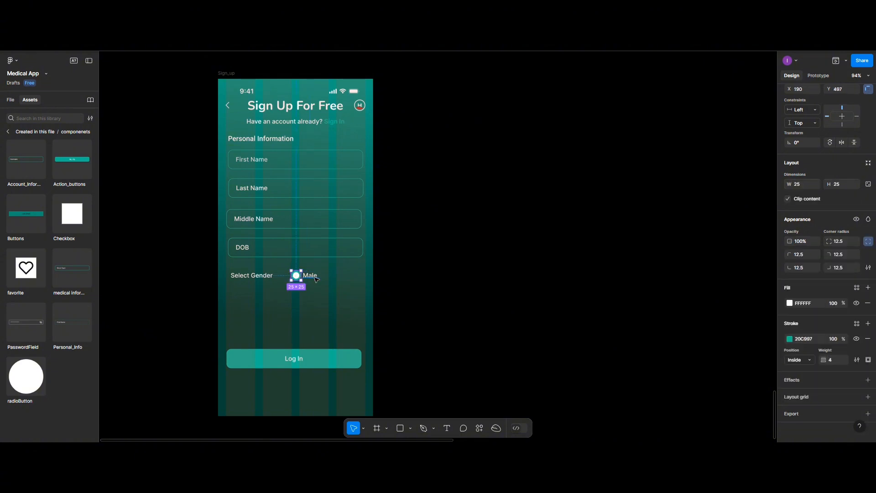
pyautogui.keyDown('shift'); pyautogui.click(317, 279); pyautogui.keyUp('shift')
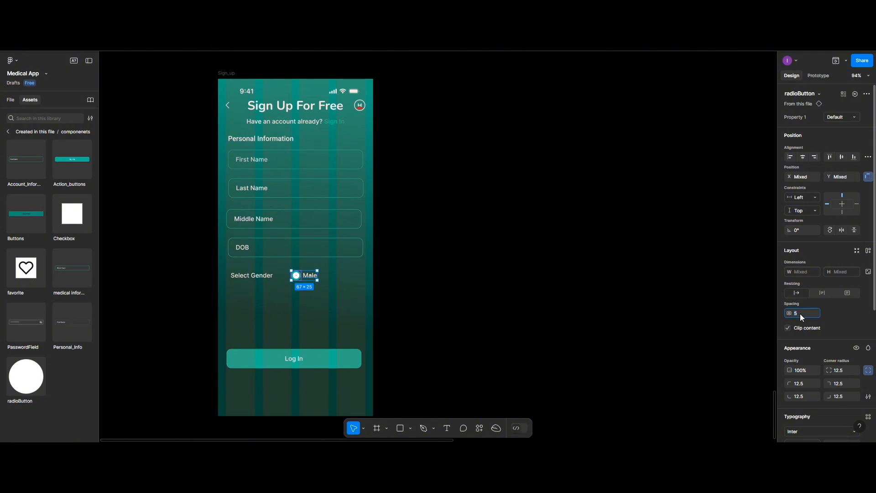
pyautogui.click(333, 290)
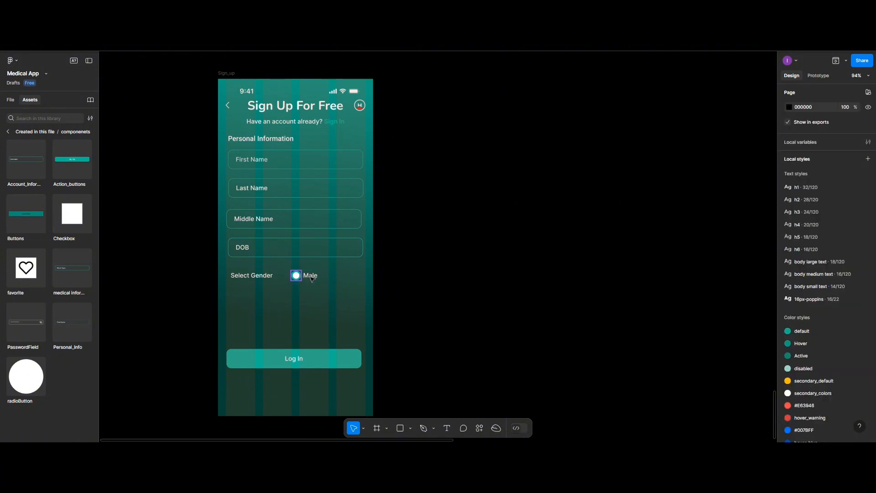
# Step: Duplicate the radio button and "Male" text to the right at about X 277 and X 314, and reword the copied text as "Female"
pyautogui.click(307, 278)
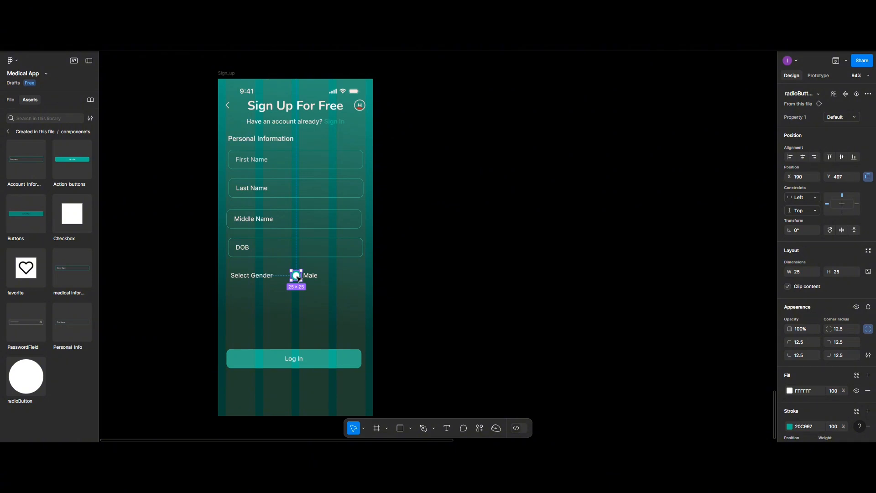
pyautogui.moveTo(298, 277); pyautogui.dragTo(349, 277)
pyautogui.click(311, 276)
pyautogui.doubleClick(349, 276)
pyautogui.write('Fe')
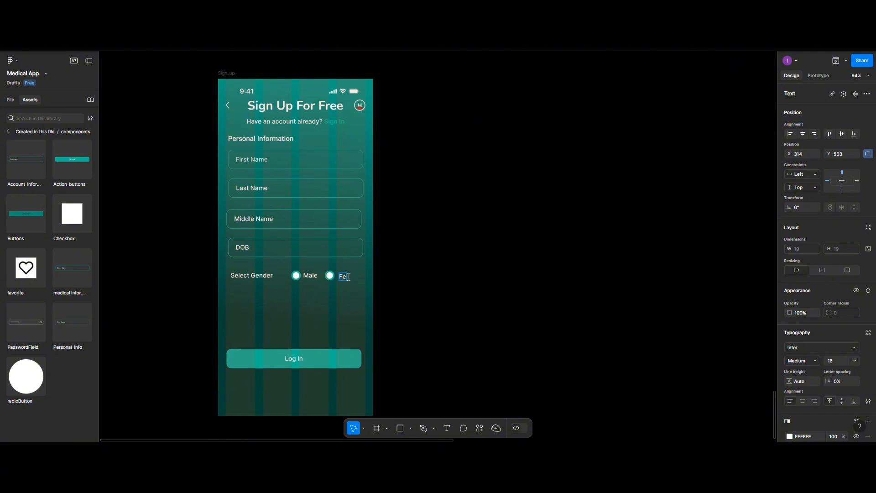
pyautogui.write('male')
pyautogui.press('Escape')
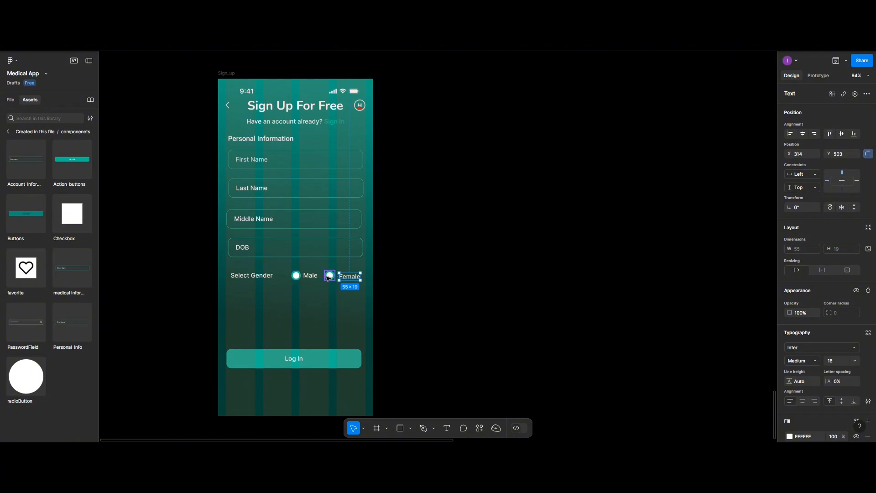
# Step: Align the second radio button and "Female" text on their vertical centers and set the spacing between them to 6
pyautogui.click(330, 275)
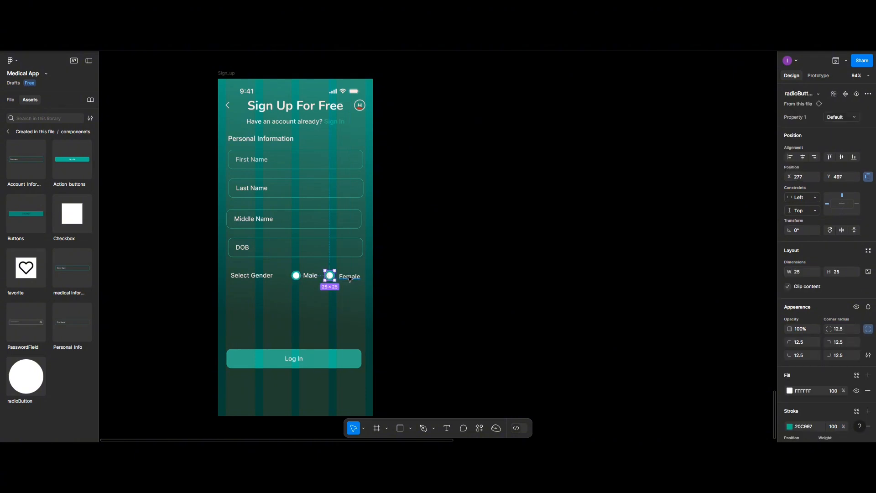
pyautogui.keyDown('shift'); pyautogui.click(349, 277); pyautogui.keyUp('shift')
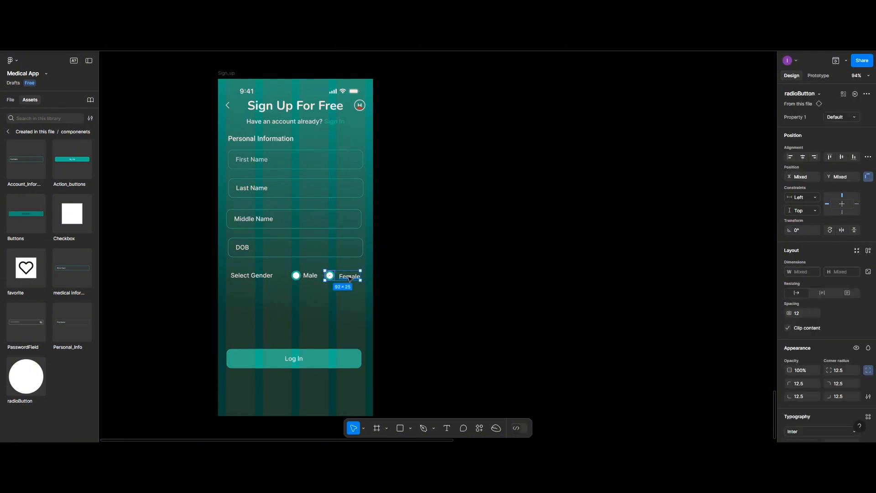
pyautogui.click(842, 158)
pyautogui.write('6')
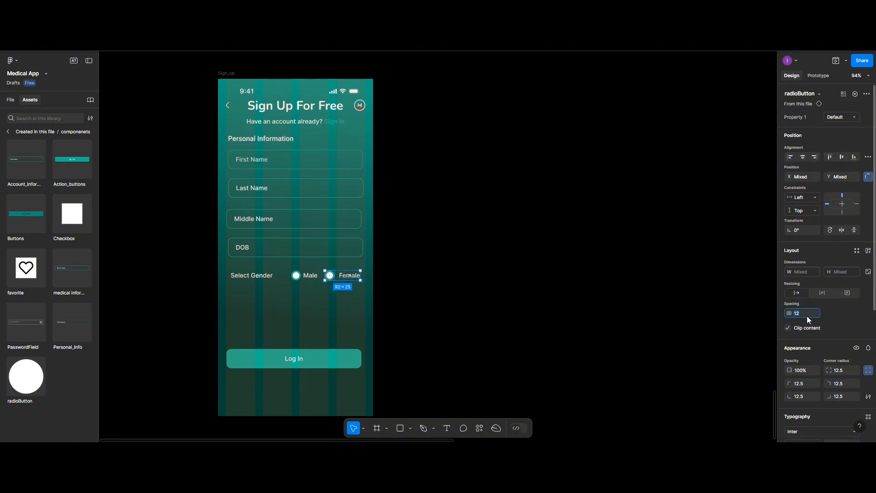
pyautogui.click(343, 304)
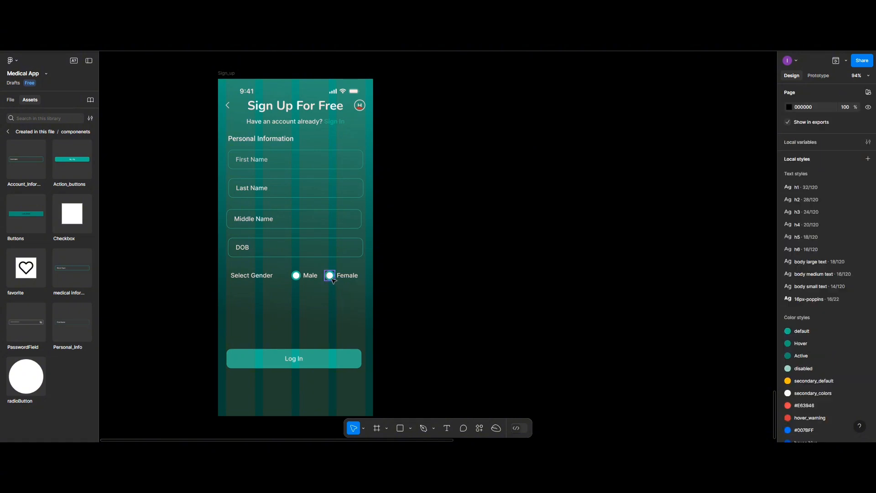
# Step: Group the Female radio button with its text, and group the Male radio button with its text
pyautogui.click(348, 277)
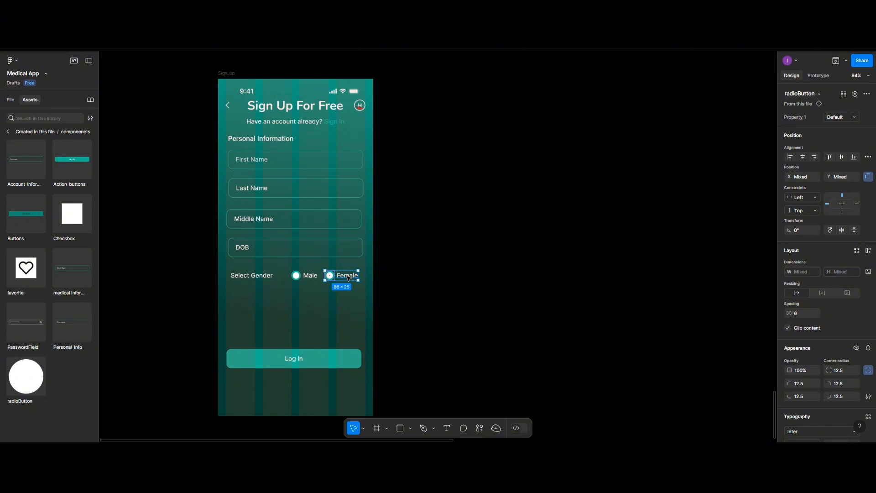
pyautogui.hotkey('ctrl', 'g')
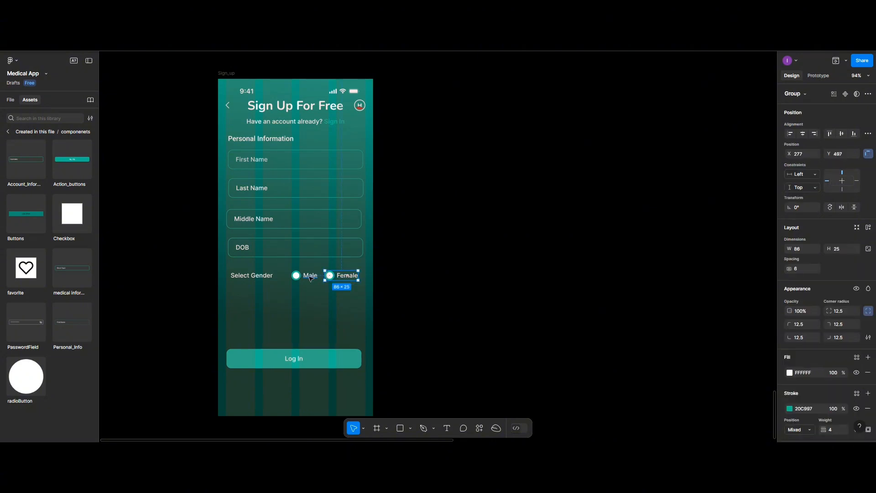
pyautogui.click(297, 275)
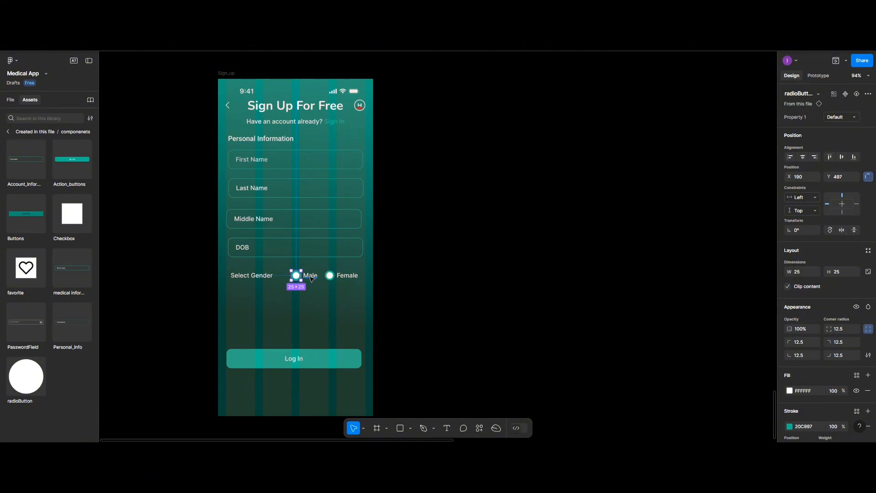
pyautogui.keyDown('shift'); pyautogui.click(311, 277); pyautogui.keyUp('shift')
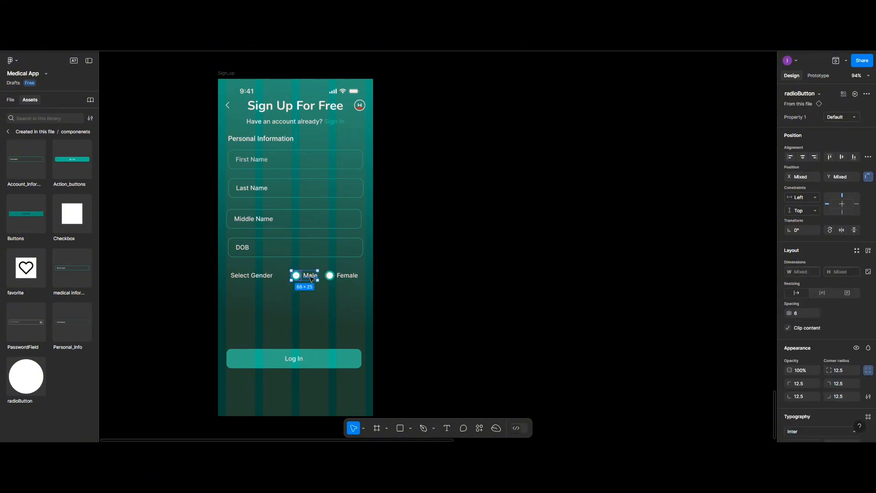
pyautogui.hotkey('ctrl', 'g')
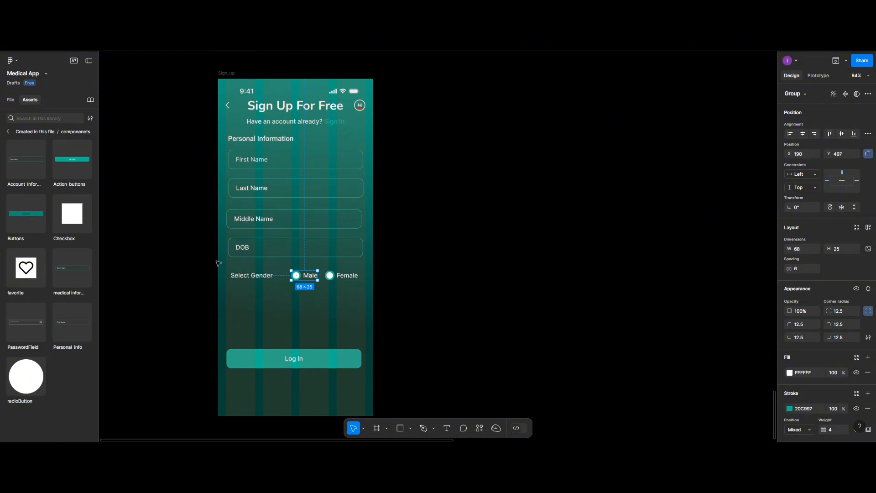
# Step: Rename the two gender option groups as Female_radio_button and Male_radio_button
pyautogui.click(10, 100)
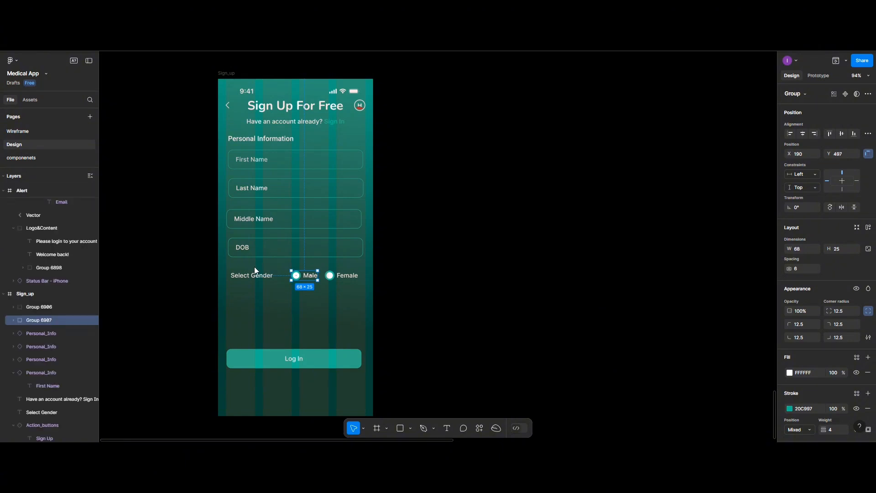
pyautogui.click(39, 307)
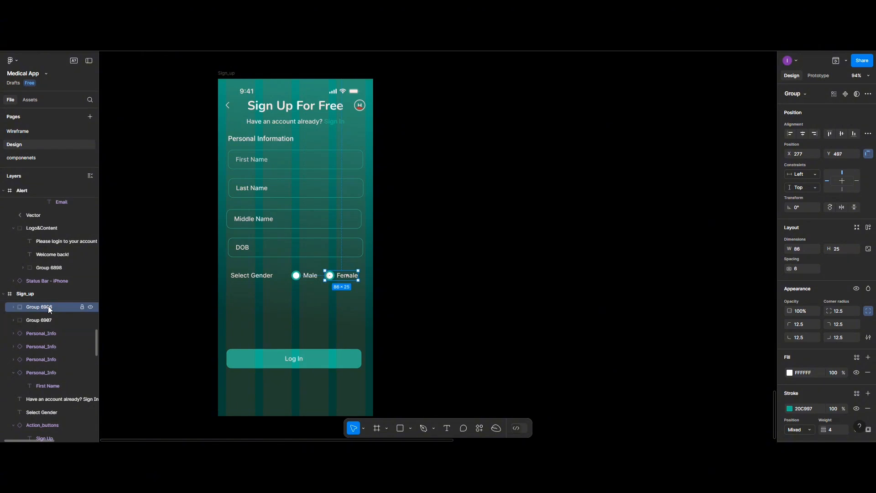
pyautogui.doubleClick(48, 306)
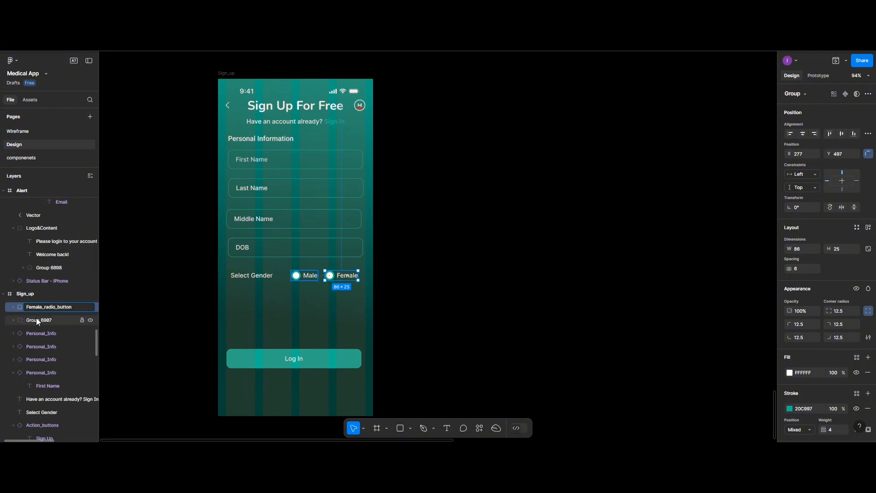
pyautogui.doubleClick(36, 320)
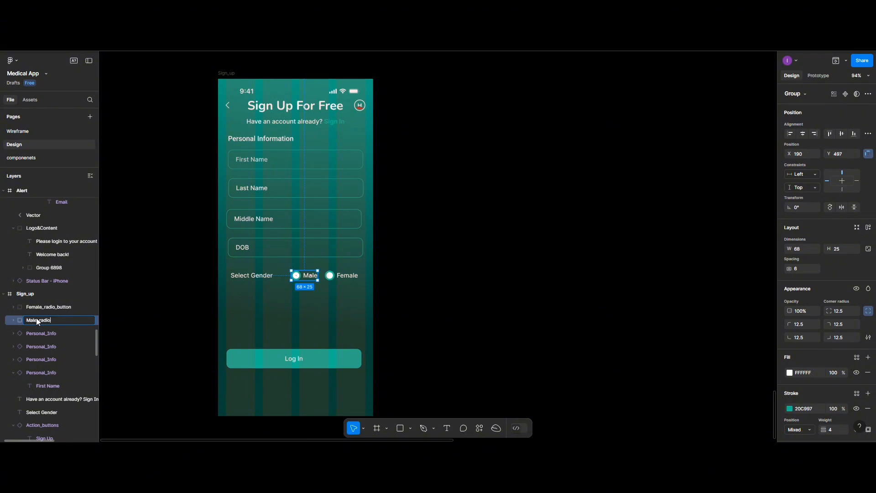
pyautogui.write('Male_radio_button')
pyautogui.click(251, 278)
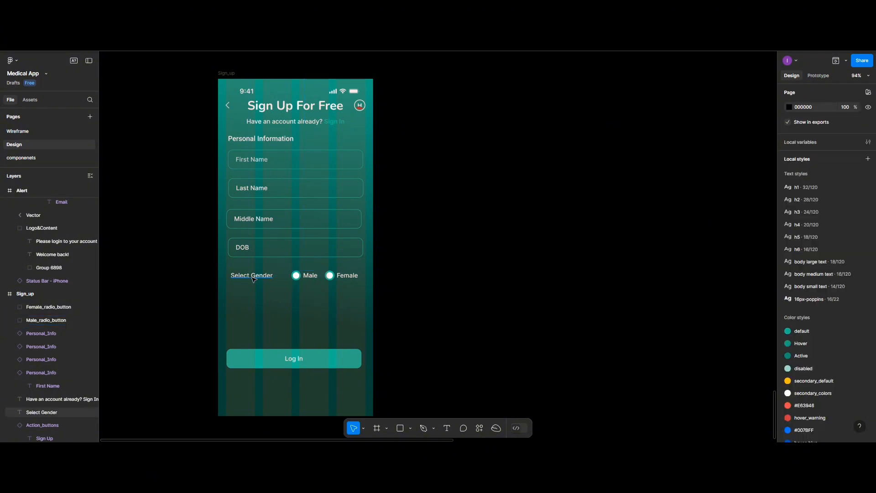
# Step: Shift the "Select Gender" text left to the form's edge and set the spacing between the Male and Female groups to 40
pyautogui.click(252, 277)
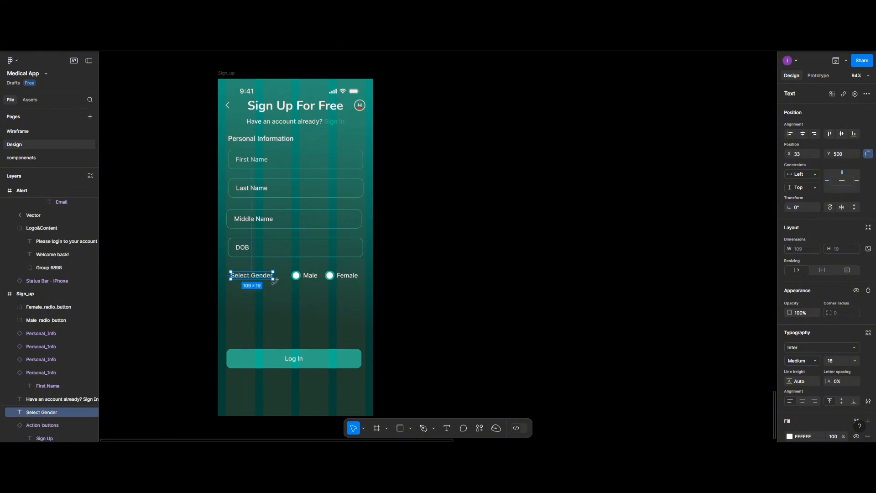
pyautogui.moveTo(267, 277); pyautogui.dragTo(263, 277)
pyautogui.click(306, 277)
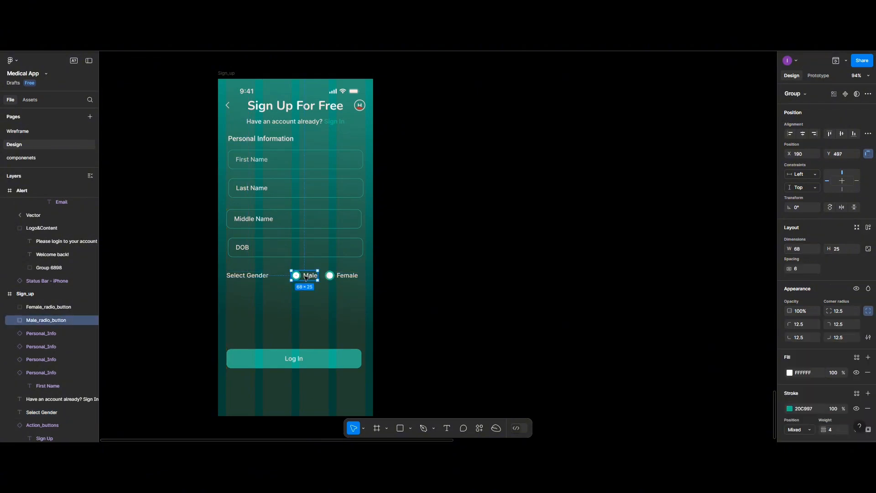
pyautogui.keyDown('shift'); pyautogui.click(343, 276); pyautogui.keyUp('shift')
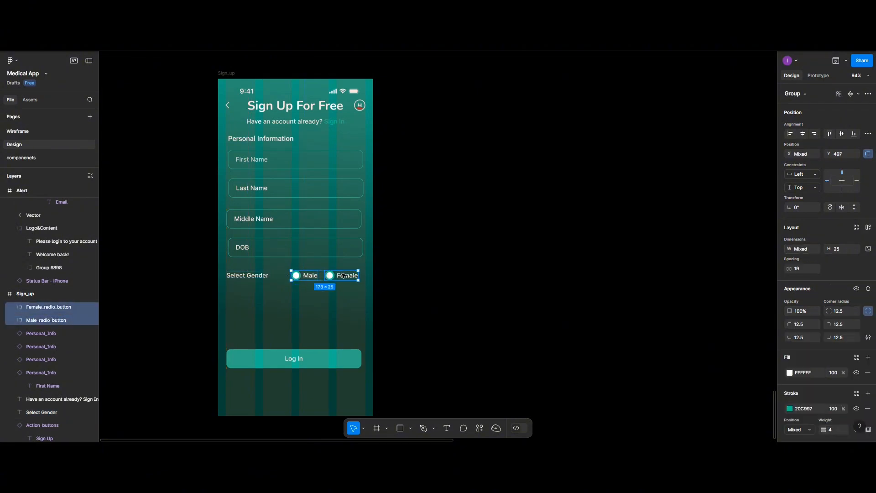
pyautogui.click(869, 134)
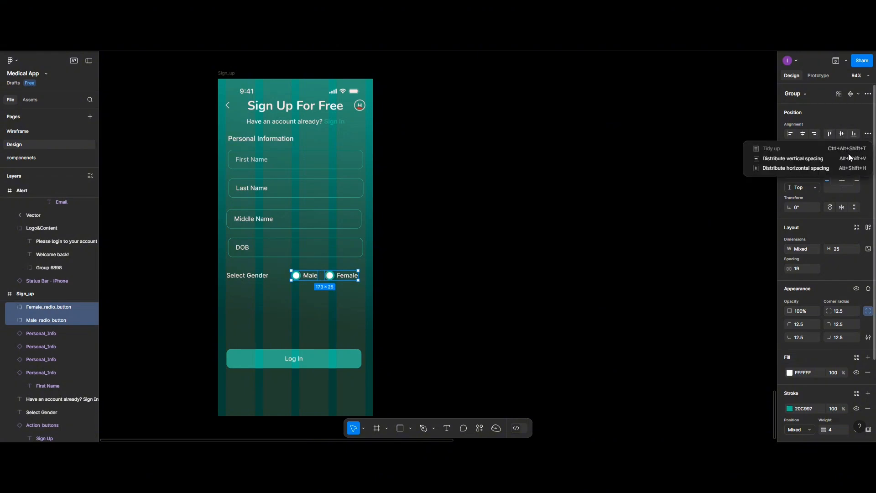
pyautogui.click(828, 167)
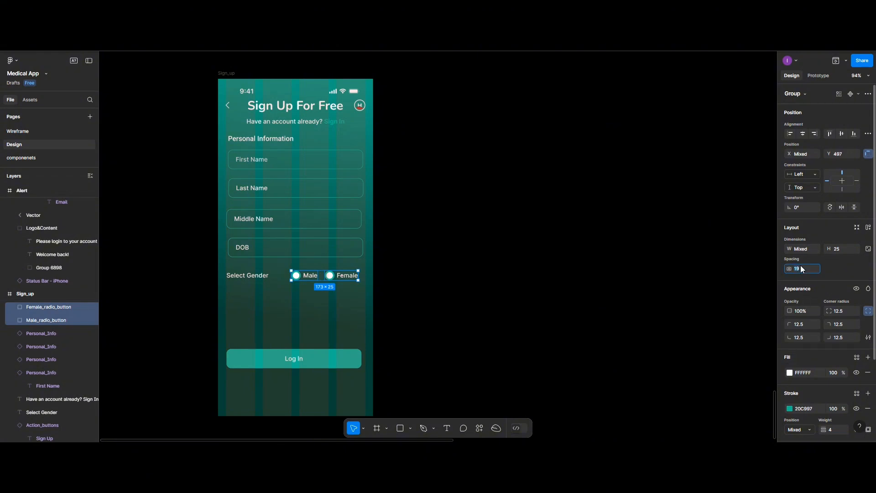
pyautogui.write('0')
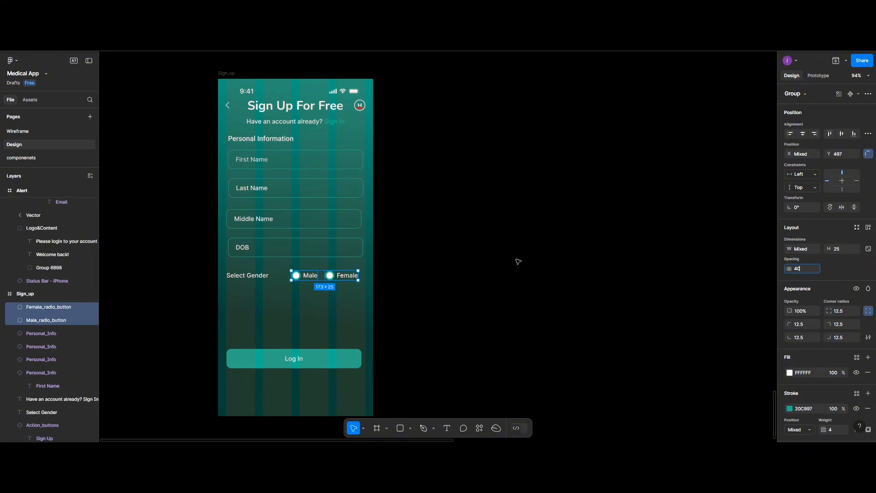
pyautogui.click(310, 300)
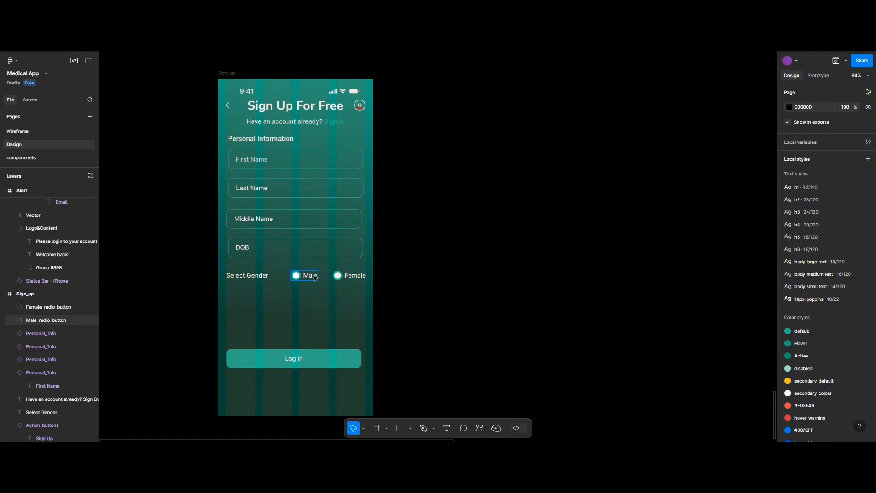
# Step: Move the Male and Female groups slightly left and distribute them horizontally with the "Select Gender" text at a spacing of 40
pyautogui.click(350, 279)
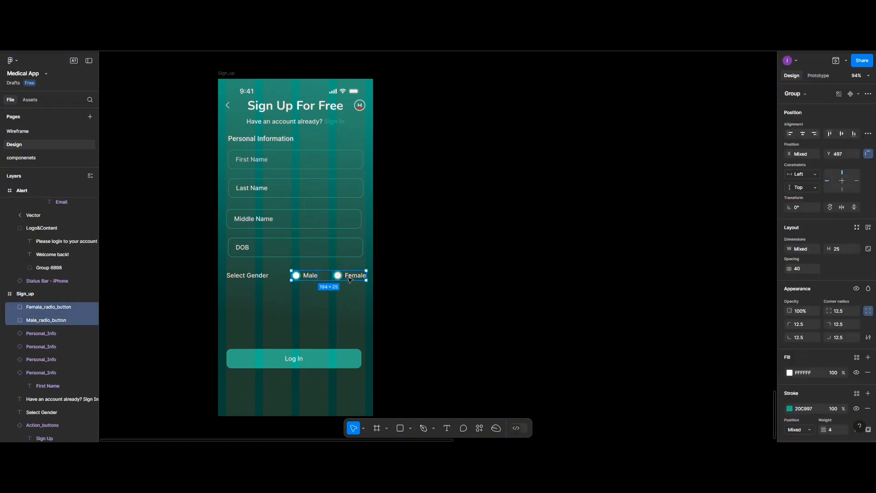
pyautogui.moveTo(350, 280); pyautogui.dragTo(343, 279)
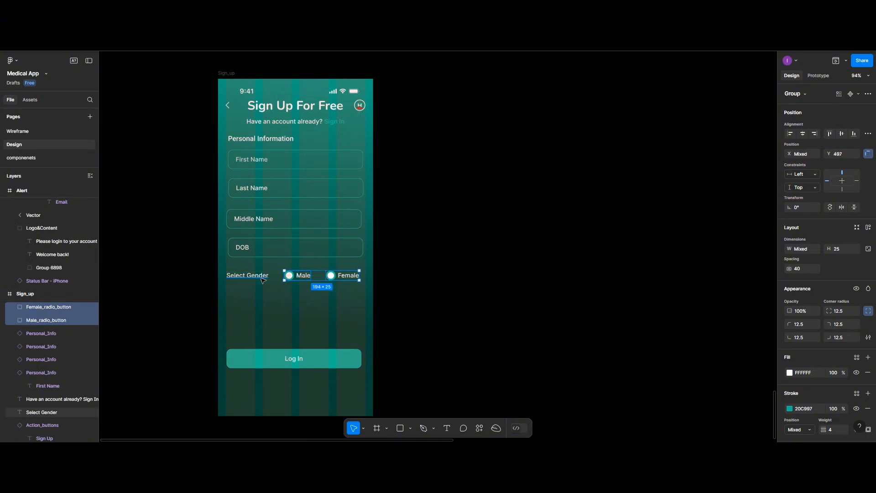
pyautogui.keyDown('shift'); pyautogui.click(264, 280); pyautogui.keyUp('shift')
pyautogui.click(868, 133)
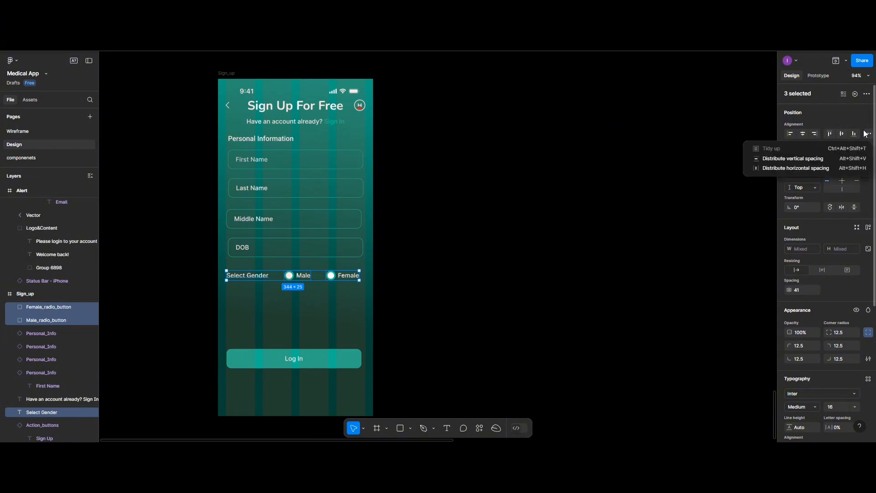
pyautogui.click(832, 168)
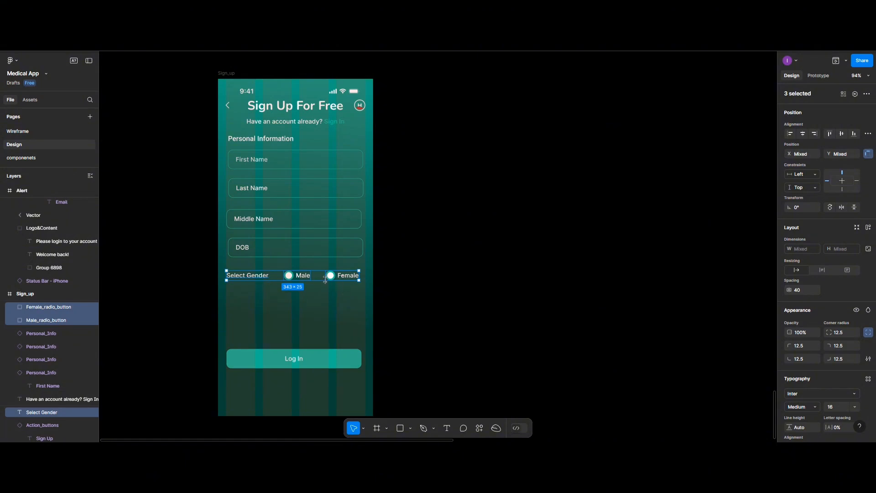
# Step: Duplicate the DOB field below the gender row at about X 21, Y 552 and switch the copy to the Email variant
pyautogui.click(306, 249)
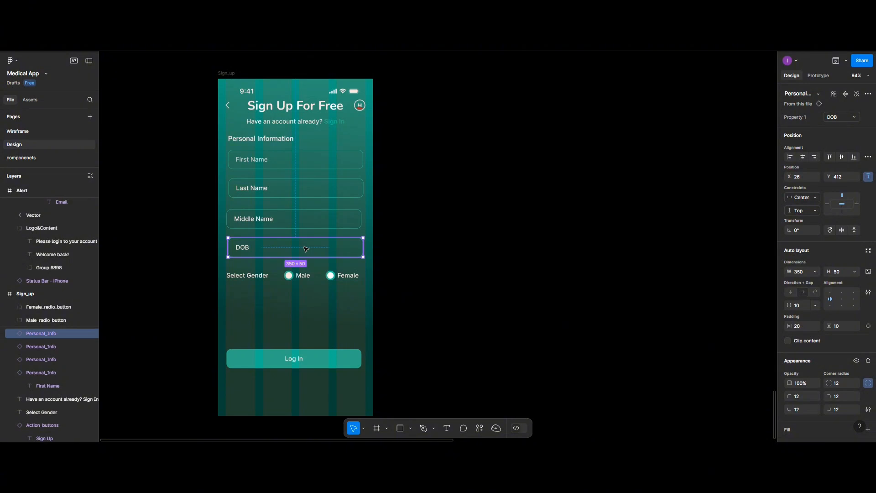
pyautogui.moveTo(306, 248); pyautogui.dragTo(304, 302)
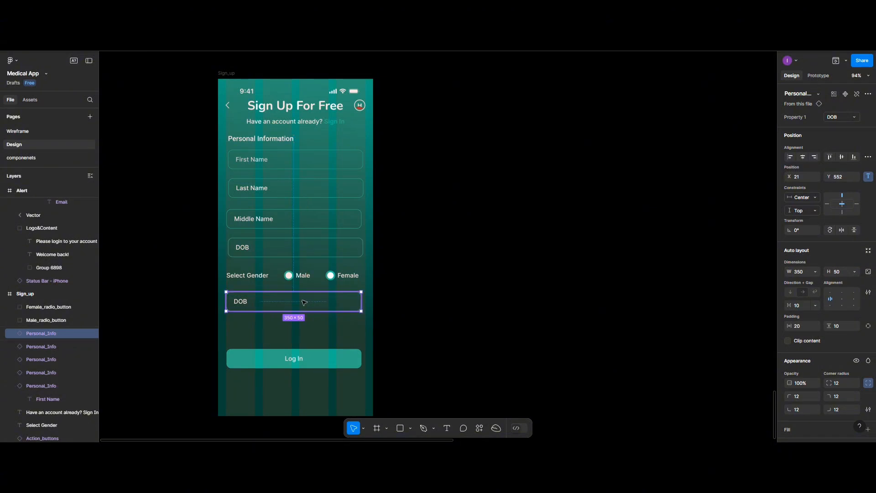
pyautogui.click(831, 117)
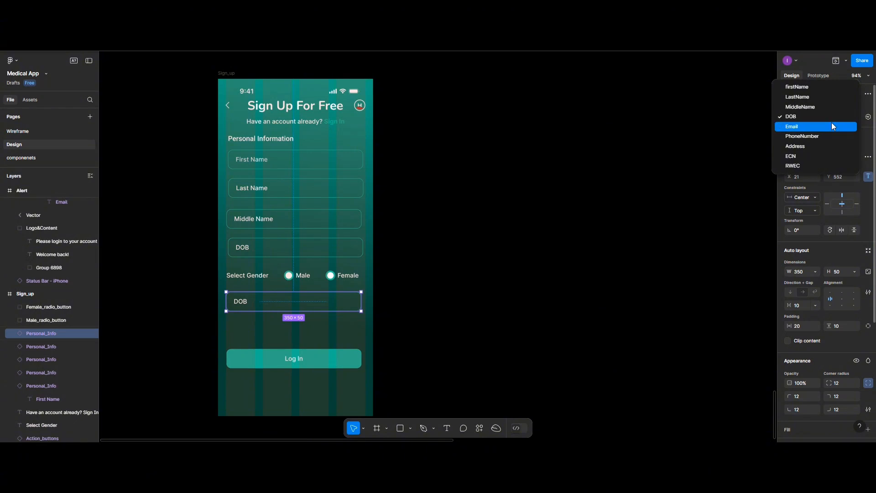
pyautogui.click(831, 126)
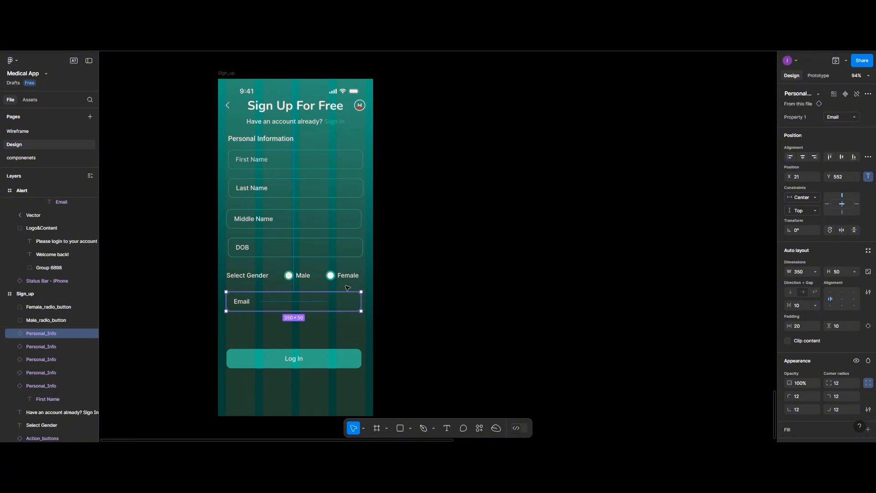
# Step: Move the Log In button down to about Y 791 and duplicate the Email field above it at about Y 653 as the PhoneNumber variant
pyautogui.click(315, 363)
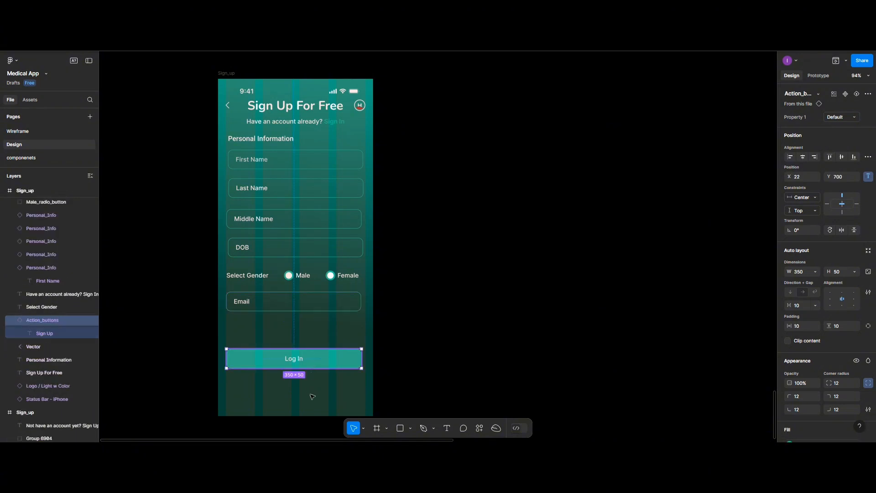
pyautogui.moveTo(313, 358); pyautogui.dragTo(313, 397)
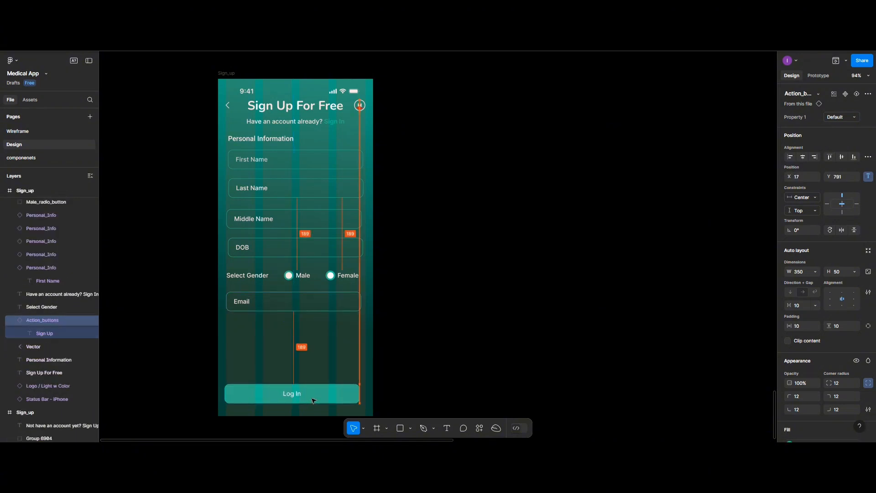
pyautogui.click(290, 304)
pyautogui.moveTo(289, 304); pyautogui.dragTo(291, 340)
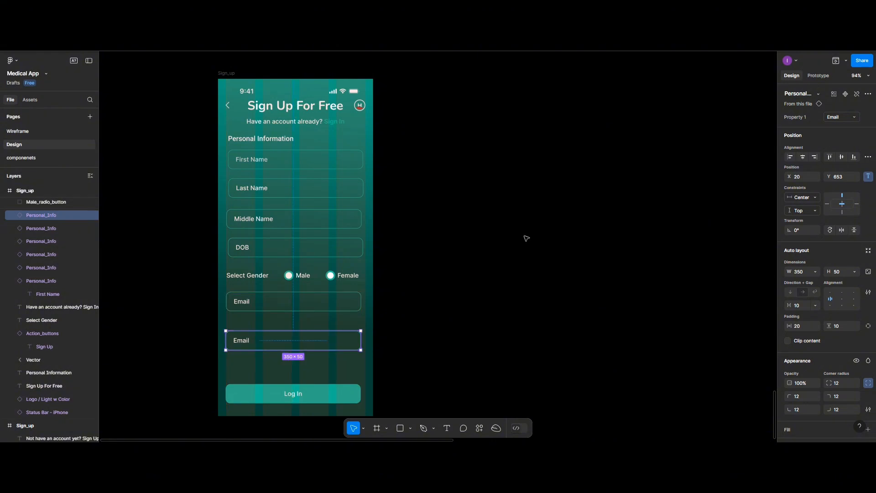
pyautogui.click(834, 118)
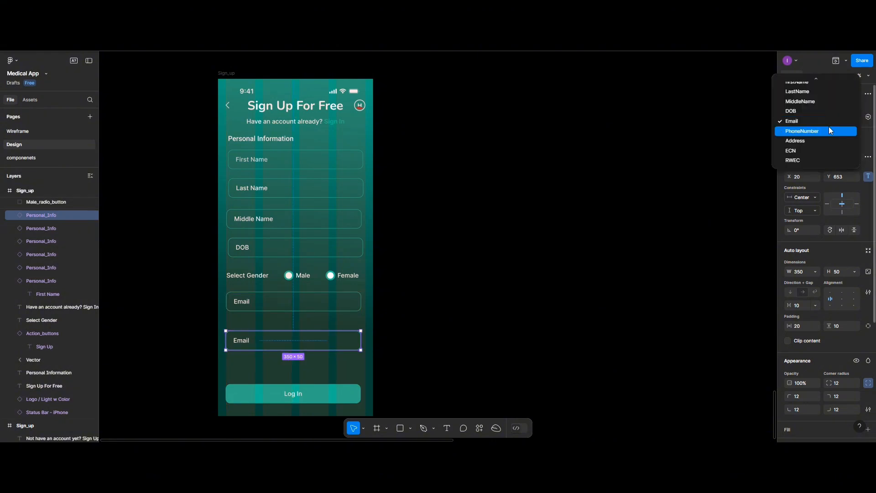
pyautogui.click(831, 131)
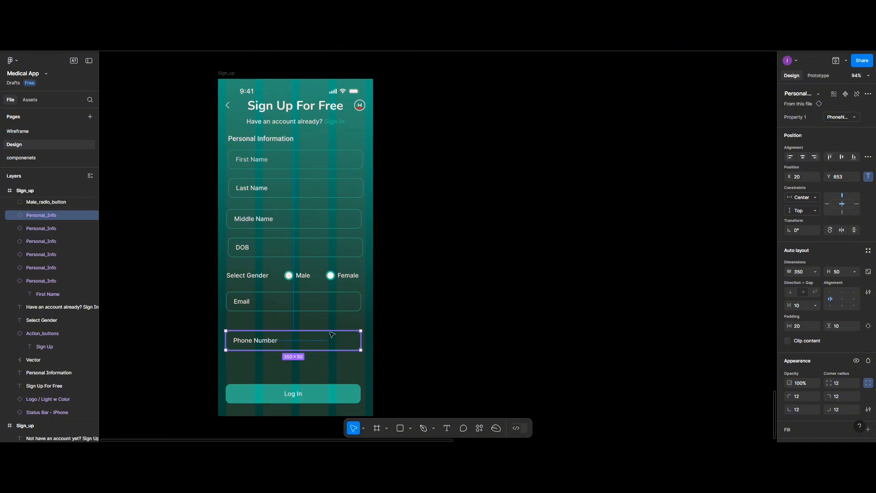
# Step: Duplicate the Phone Number field below itself at about X 15, Y 714 and switch the copy to the Address variant
pyautogui.moveTo(332, 340); pyautogui.dragTo(327, 367)
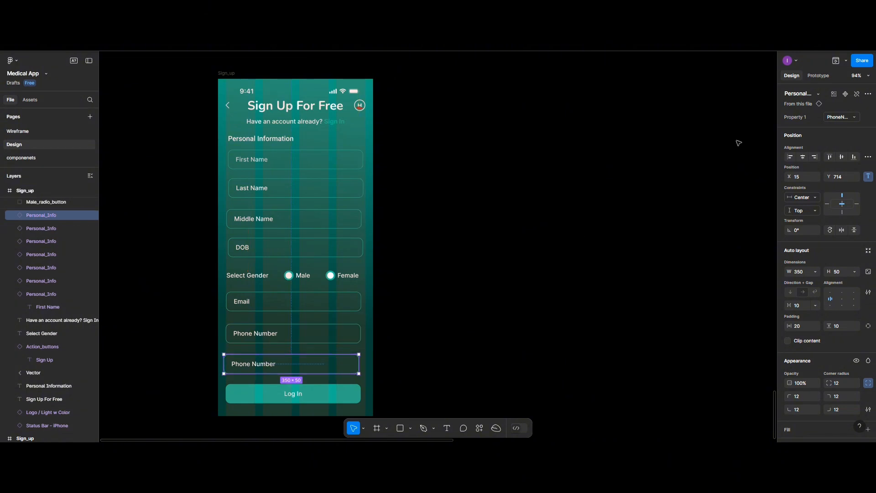
pyautogui.click(844, 117)
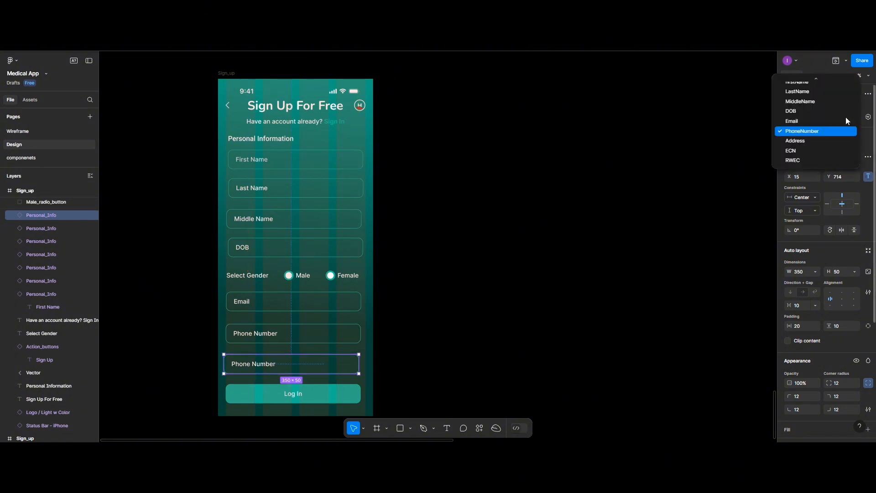
pyautogui.click(834, 140)
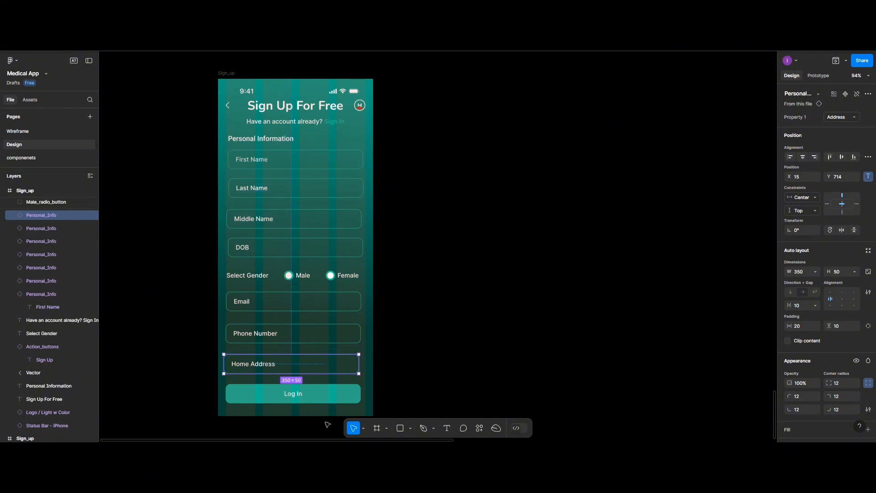
# Step: Extend the Sign_up frame's height to about 1025 and move the Log In button down near the frame's lower edge
pyautogui.click(232, 77)
pyautogui.scroll(-2, 335, 196)
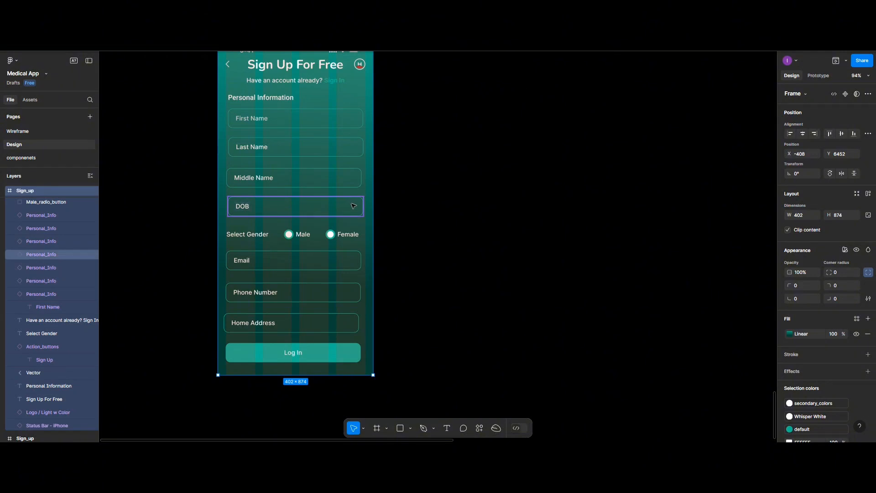
pyautogui.scroll(2, 356, 208)
pyautogui.scroll(-2, 292, 146)
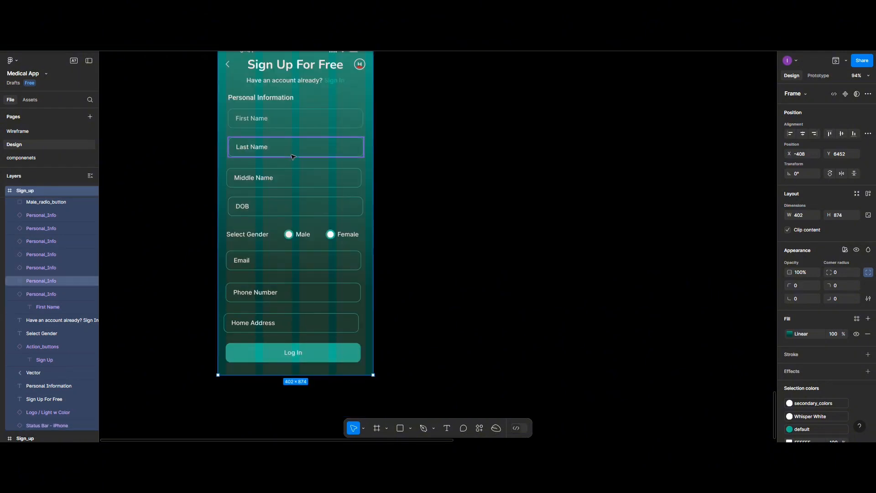
pyautogui.moveTo(292, 392); pyautogui.dragTo(290, 432)
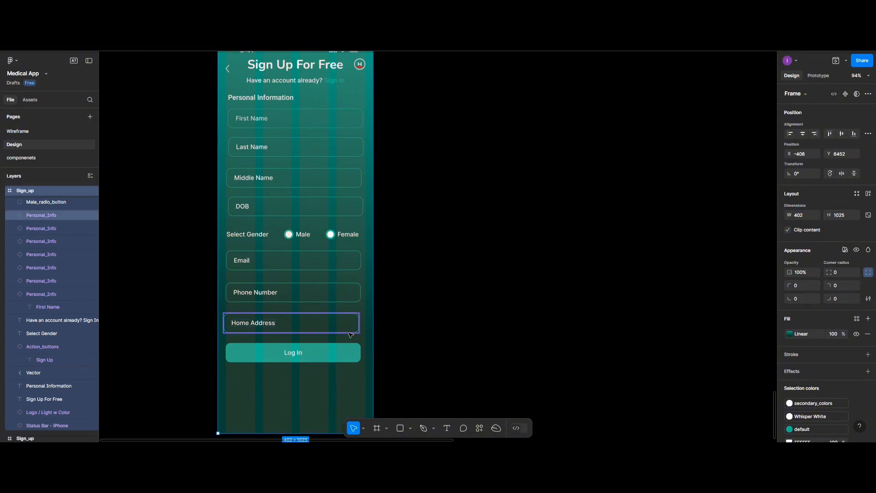
pyautogui.scroll(2, 351, 336)
pyautogui.scroll(-2, 354, 295)
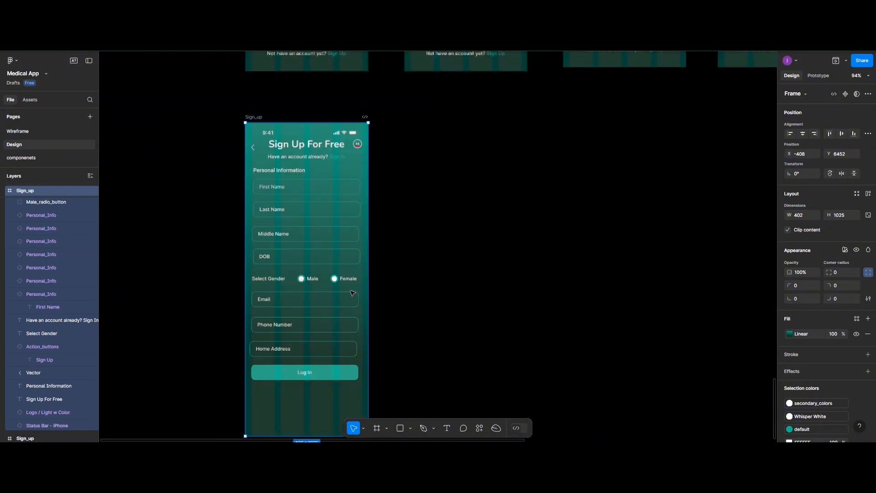
pyautogui.scroll(-2, 365, 266)
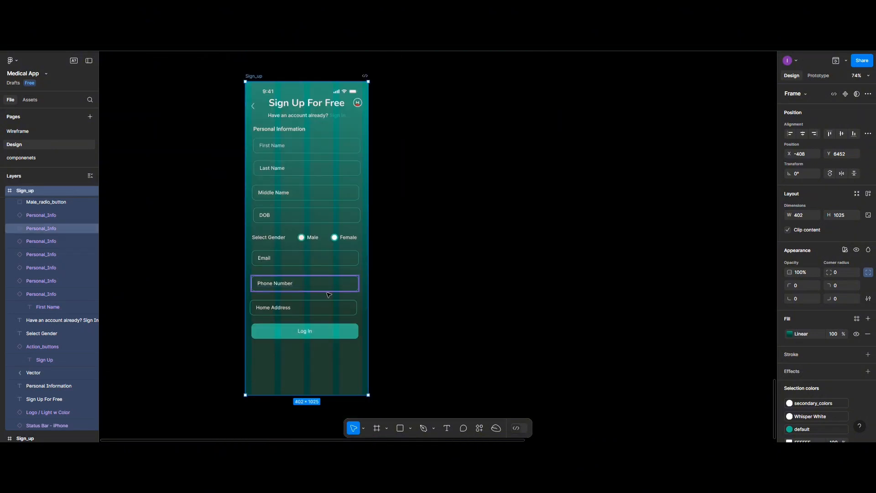
pyautogui.scroll(-2, 324, 288)
pyautogui.moveTo(324, 293); pyautogui.dragTo(326, 343)
# Step: Duplicate the Home Address field below itself at about X 16, Y 802 and switch the copy to the ECN variant
pyautogui.click(306, 267)
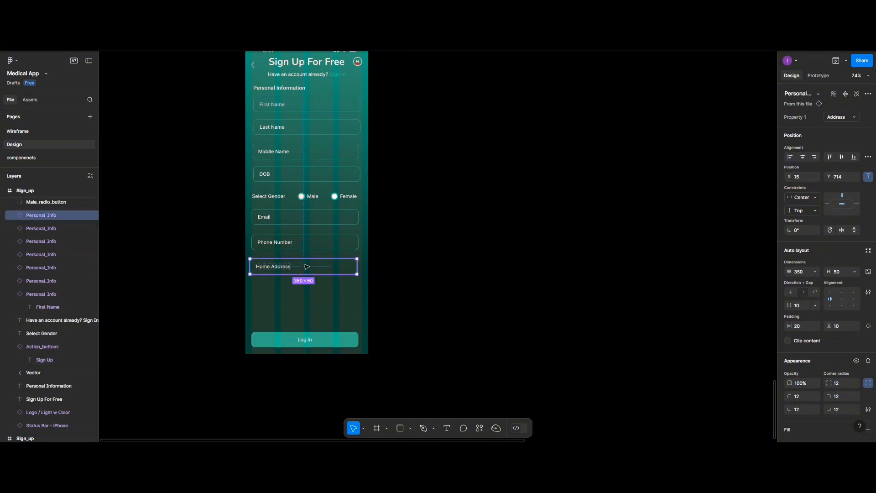
pyautogui.moveTo(306, 267); pyautogui.dragTo(308, 289)
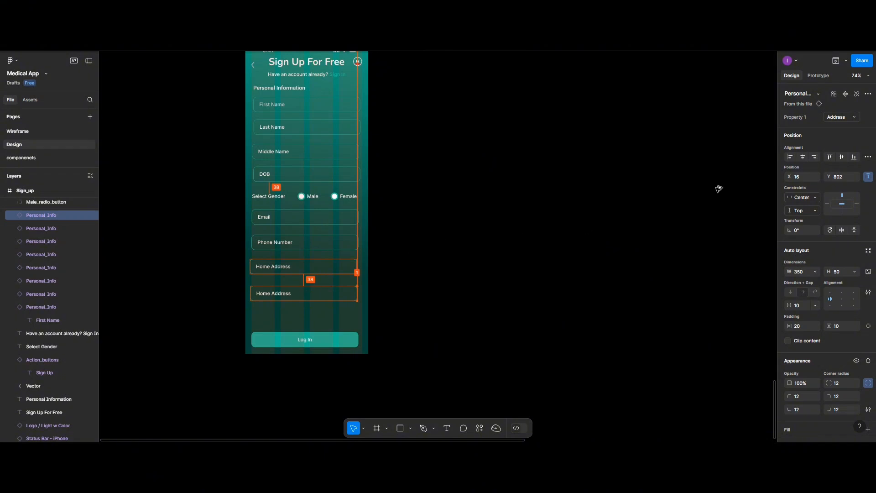
pyautogui.click(840, 119)
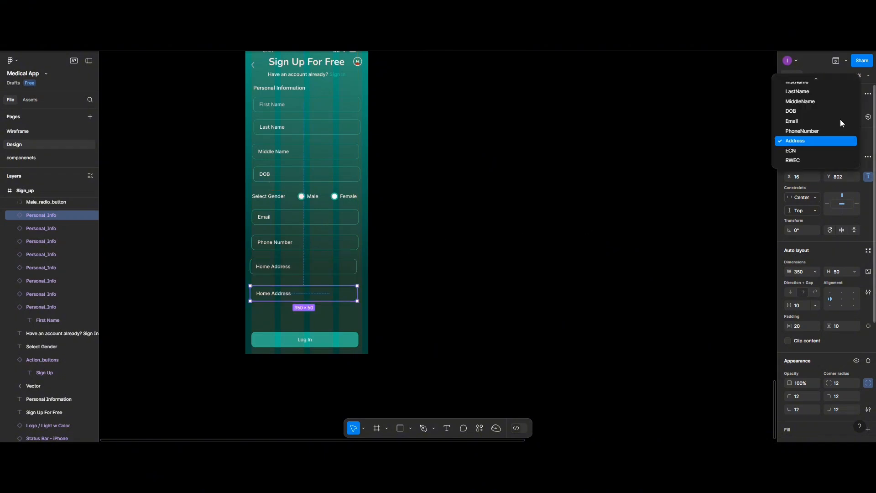
pyautogui.click(828, 151)
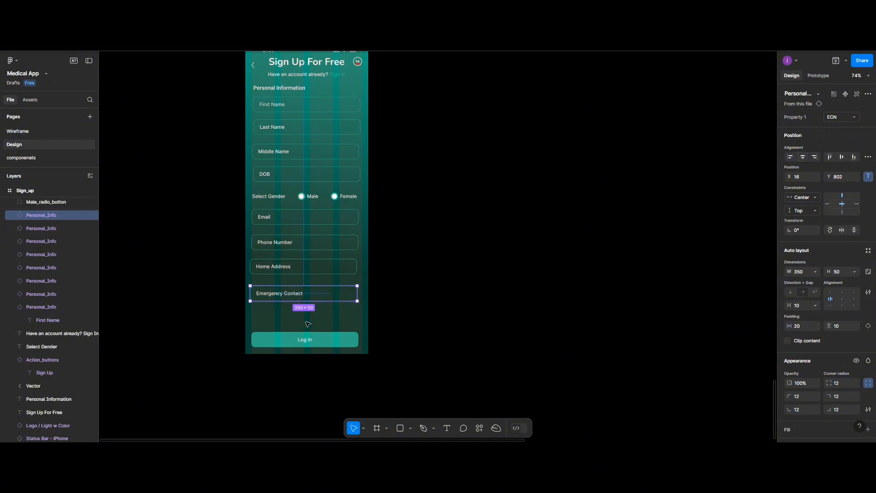
# Step: Set the Sign_up frame's height to 1050
pyautogui.scroll(2, 305, 180)
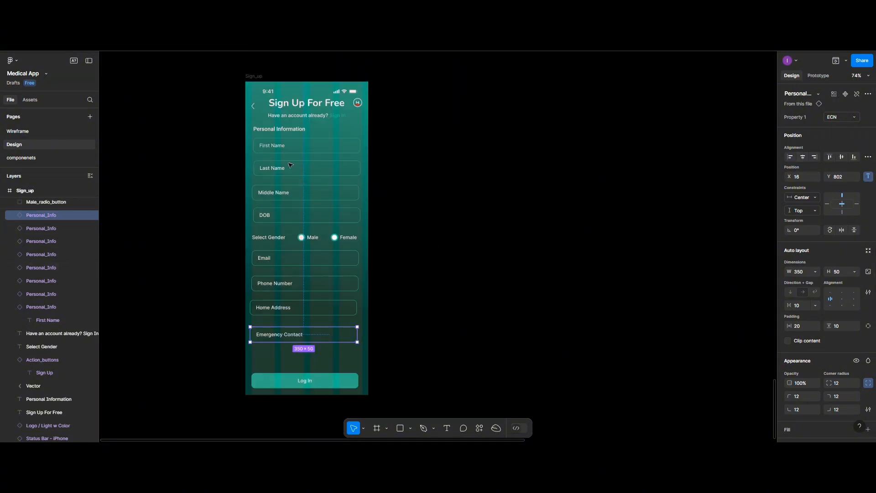
pyautogui.click(258, 78)
pyautogui.scroll(-2, 331, 338)
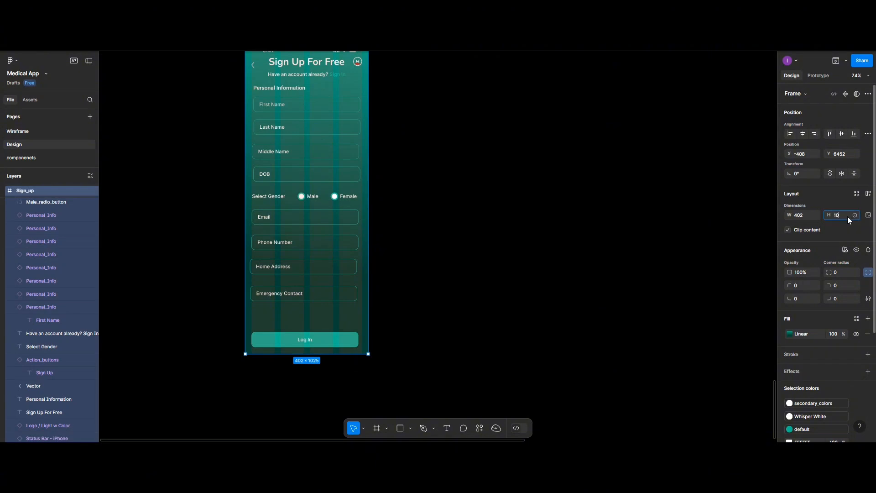
pyautogui.press('Return')
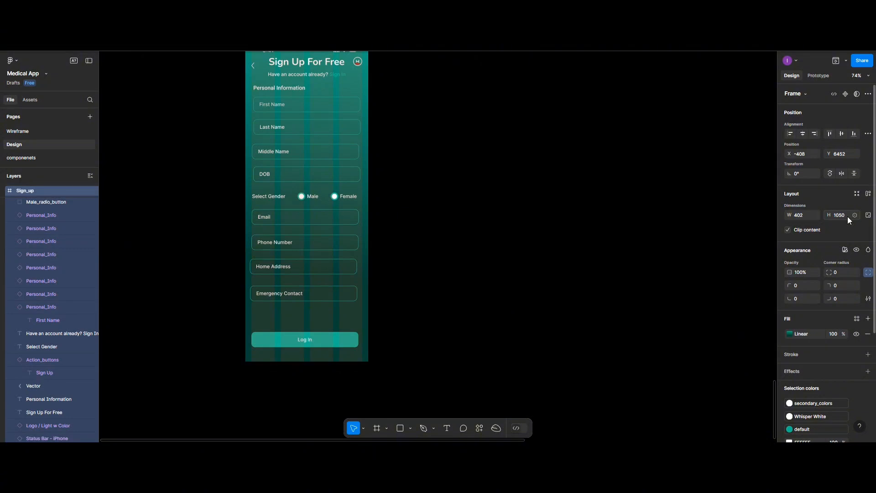
# Step: Duplicate the Emergency Contact field just above the Log In button at about X 12, Y 870 and switch the copy to the RWEC variant
pyautogui.click(297, 297)
pyautogui.moveTo(297, 297); pyautogui.dragTo(297, 317)
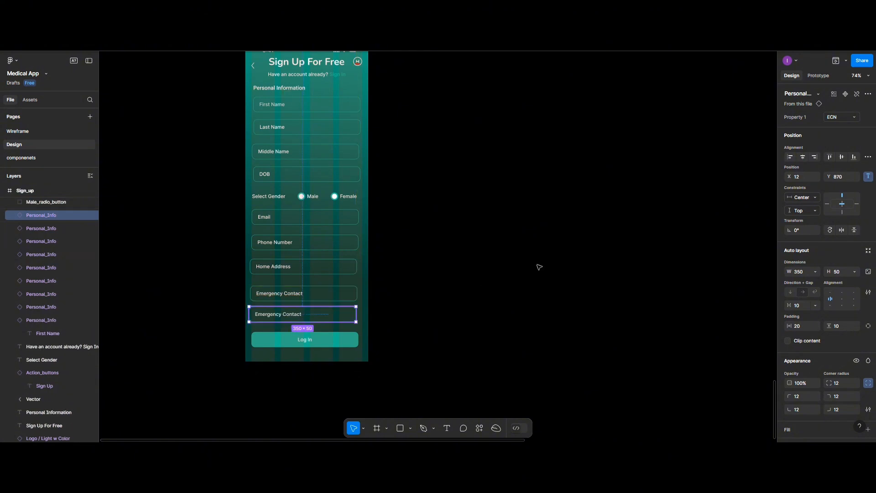
pyautogui.click(829, 117)
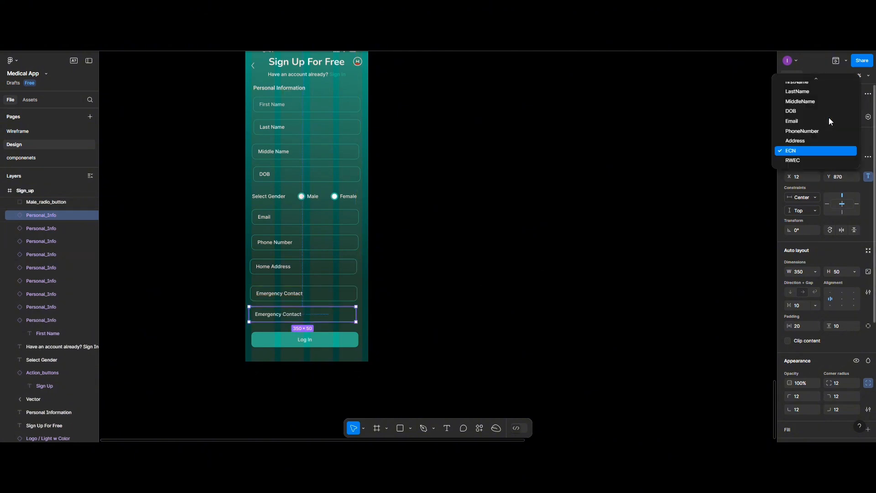
pyautogui.click(817, 160)
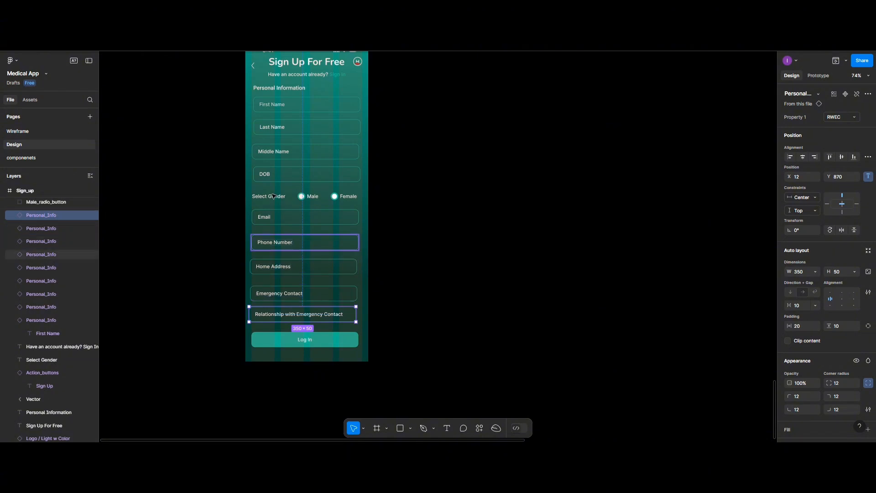
# Step: Set the FFFFFF text color's opacity to 80% on all input fields from Last Name through Relationship with Emergency Contact
pyautogui.click(269, 127)
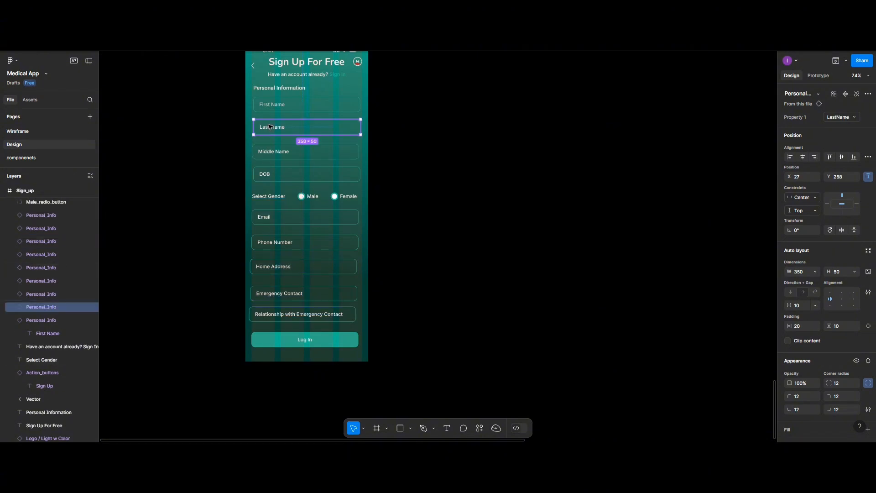
pyautogui.keyDown('shift'); pyautogui.click(270, 155); pyautogui.keyUp('shift')
pyautogui.keyDown('shift'); pyautogui.click(271, 180); pyautogui.keyUp('shift')
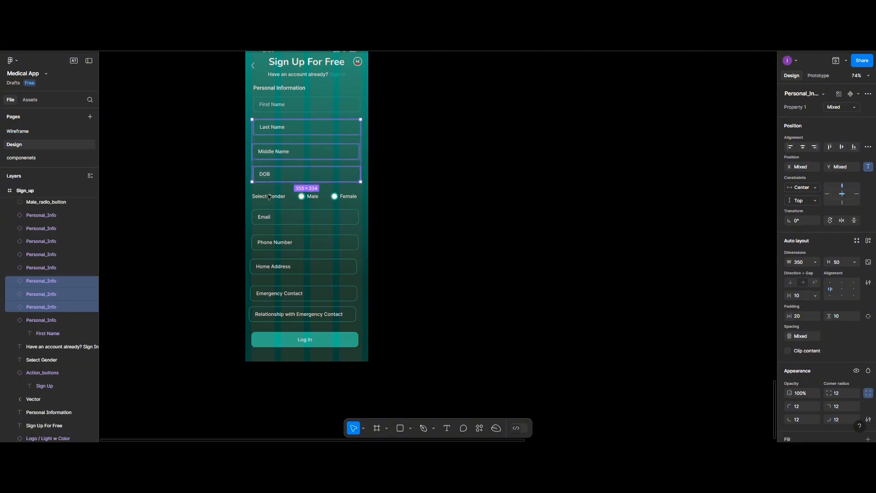
pyautogui.keyDown('shift'); pyautogui.click(269, 218); pyautogui.keyUp('shift')
pyautogui.keyDown('shift'); pyautogui.click(274, 244); pyautogui.keyUp('shift')
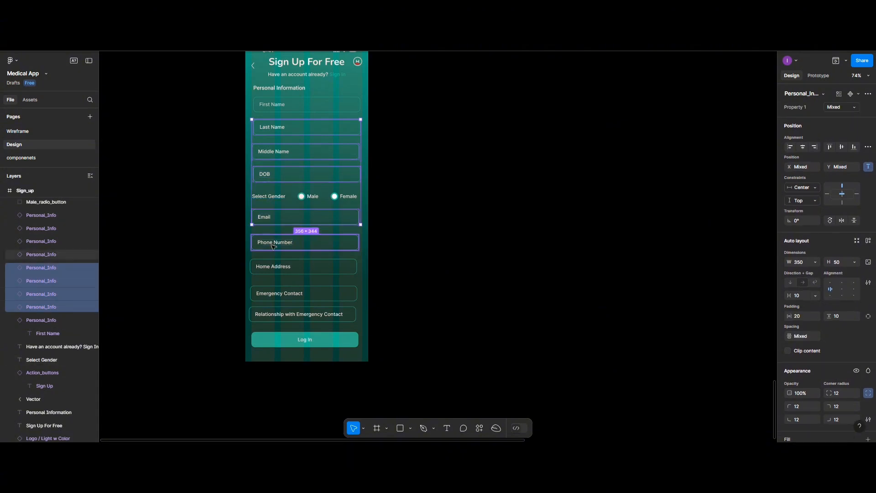
pyautogui.keyDown('shift'); pyautogui.click(276, 271); pyautogui.keyUp('shift')
pyautogui.keyDown('shift'); pyautogui.click(280, 296); pyautogui.keyUp('shift')
pyautogui.keyDown('shift'); pyautogui.click(287, 317); pyautogui.keyUp('shift')
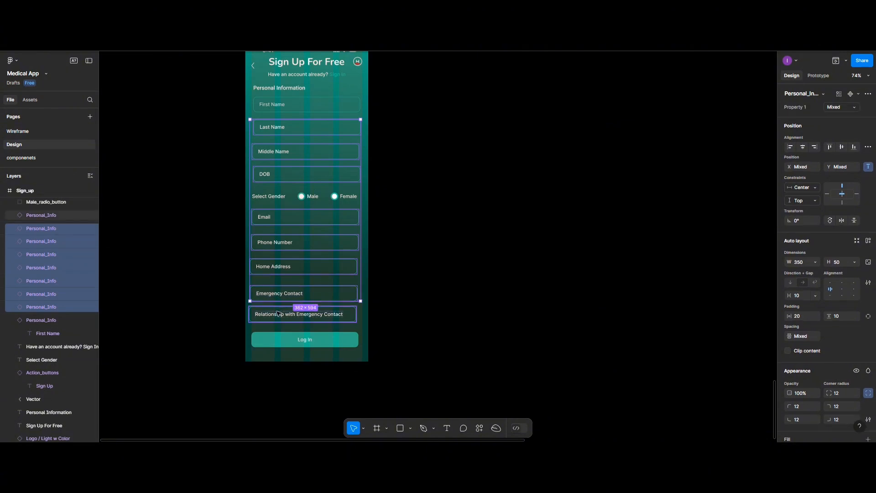
pyautogui.scroll(-5, 836, 378)
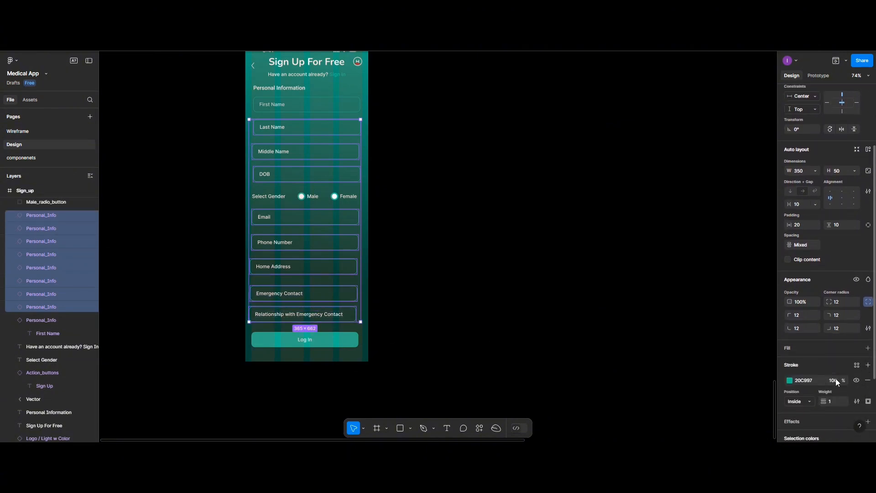
pyautogui.scroll(-2, 835, 379)
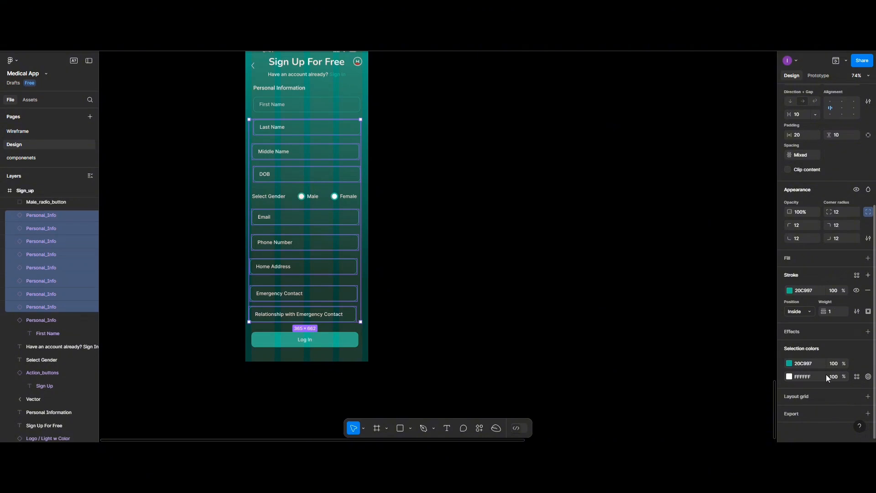
pyautogui.click(833, 377)
pyautogui.write('80')
pyautogui.press('Return')
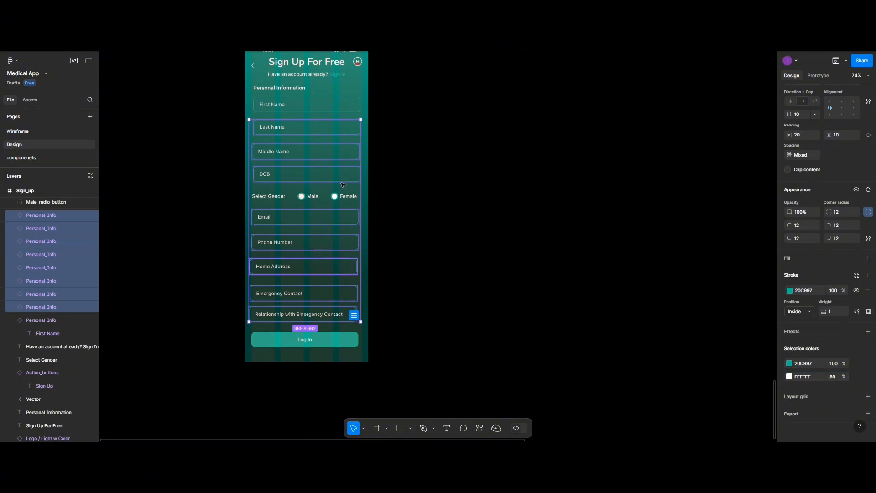
pyautogui.click(310, 262)
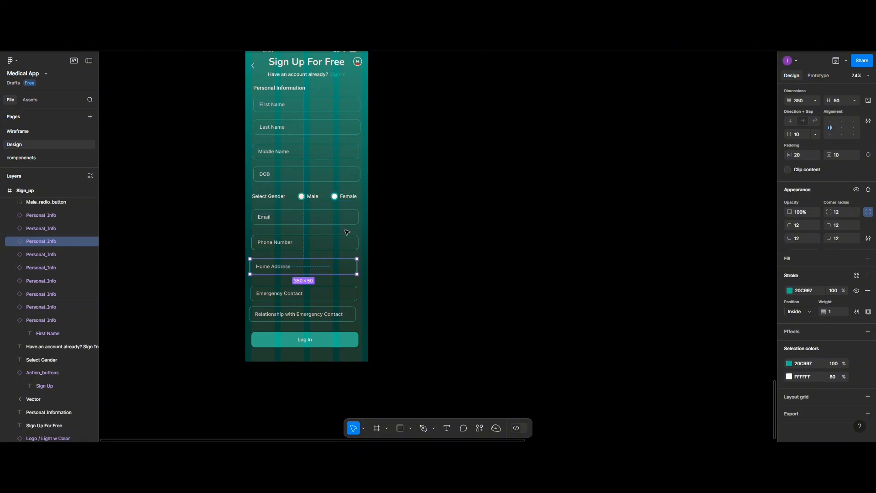
pyautogui.scroll(3, 343, 241)
pyautogui.hscroll(-3, 342, 238)
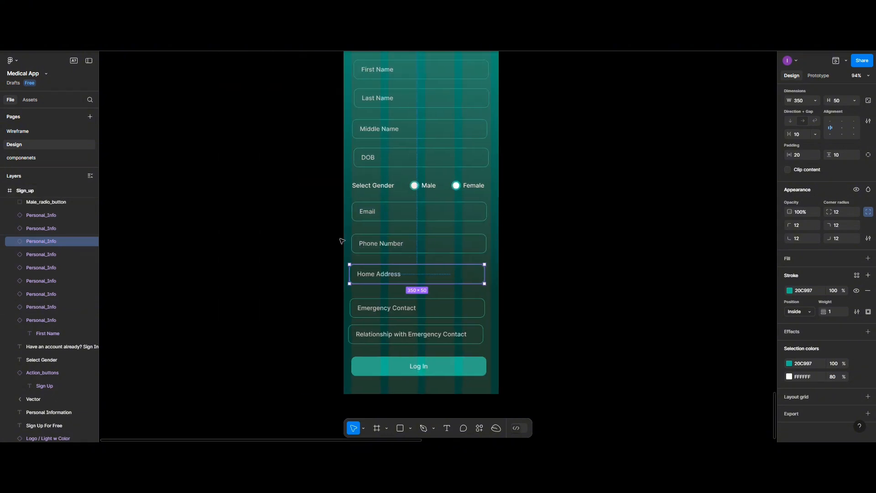
pyautogui.scroll(1, 342, 237)
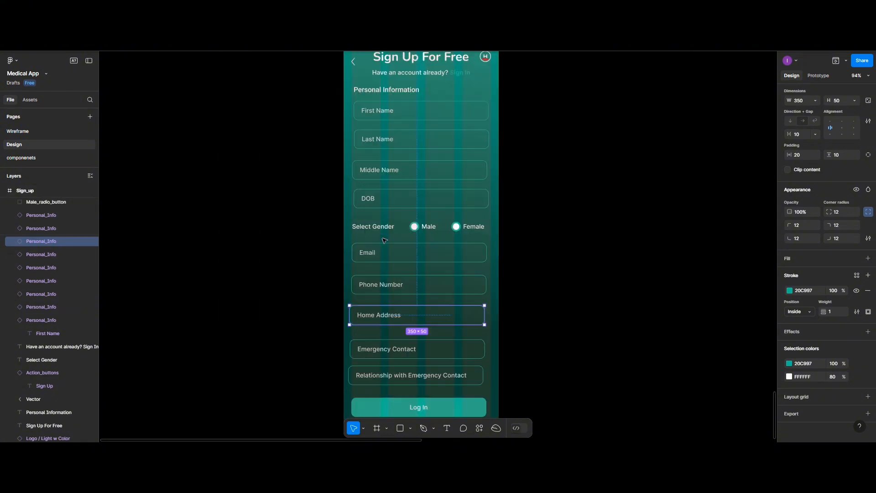
pyautogui.click(392, 117)
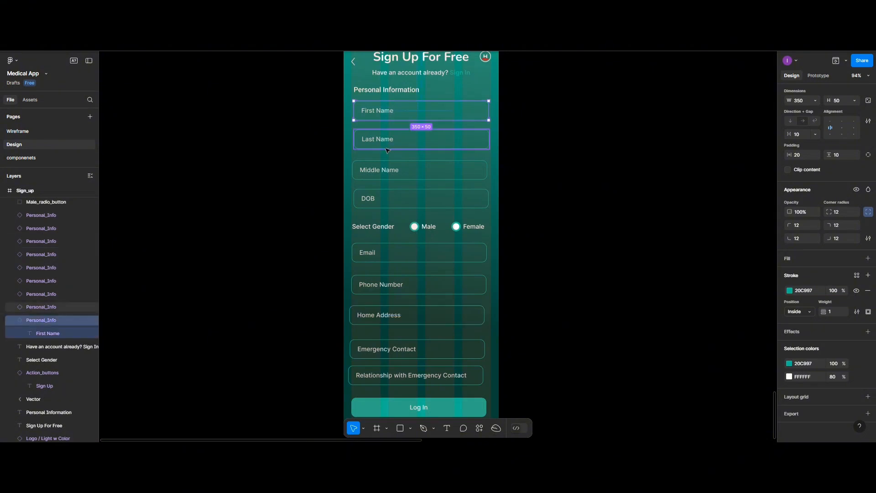
pyautogui.keyDown('shift'); pyautogui.click(387, 146); pyautogui.keyUp('shift')
pyautogui.keyDown('shift'); pyautogui.click(385, 170); pyautogui.keyUp('shift')
pyautogui.keyDown('shift'); pyautogui.click(387, 200); pyautogui.keyUp('shift')
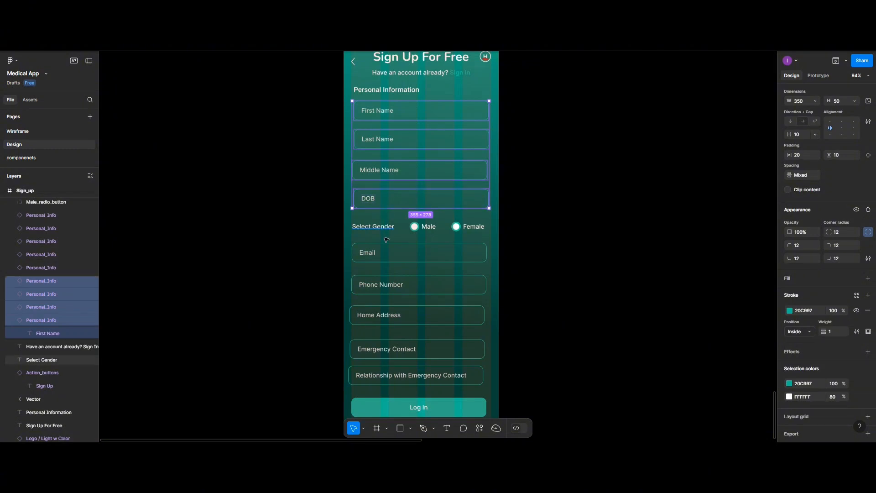
pyautogui.keyDown('shift'); pyautogui.click(388, 251); pyautogui.keyUp('shift')
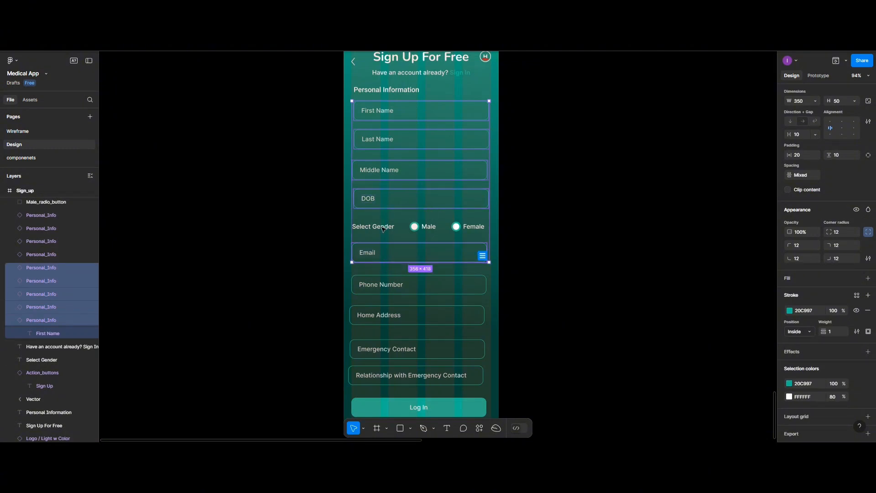
pyautogui.click(329, 227)
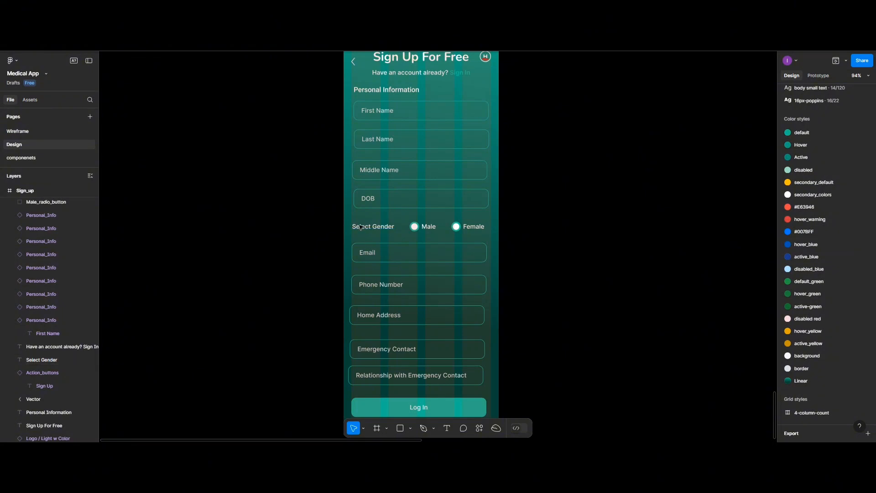
# Step: Group the Select Gender label with the Male and Female radio buttons and name the group Gender
pyautogui.click(382, 227)
pyautogui.keyDown('shift'); pyautogui.click(421, 228); pyautogui.keyUp('shift')
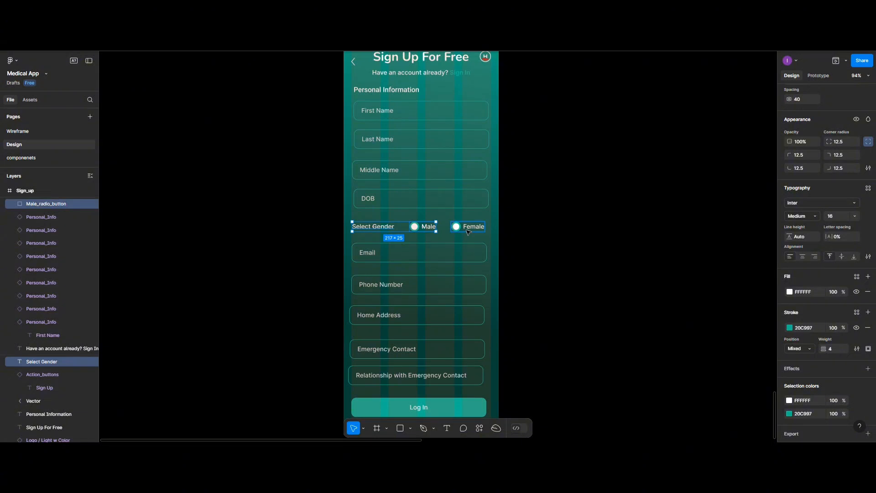
pyautogui.keyDown('shift'); pyautogui.click(468, 228); pyautogui.keyUp('shift')
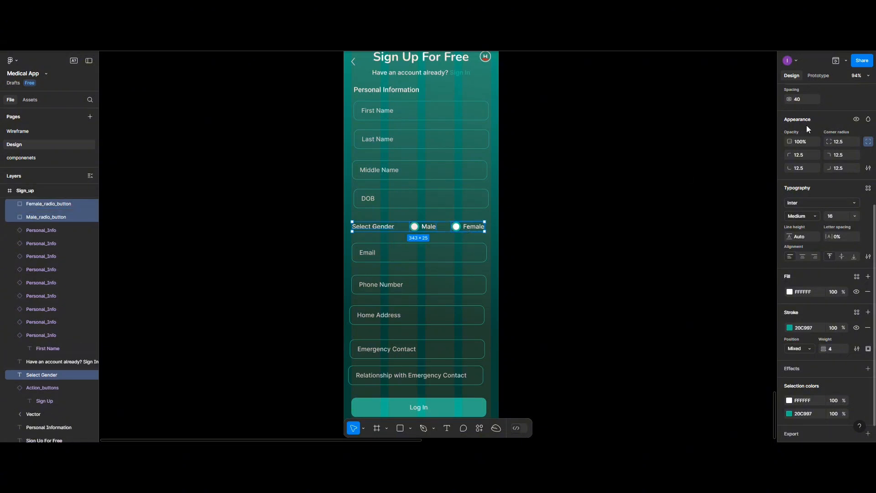
pyautogui.scroll(3, 814, 129)
pyautogui.scroll(2, 826, 121)
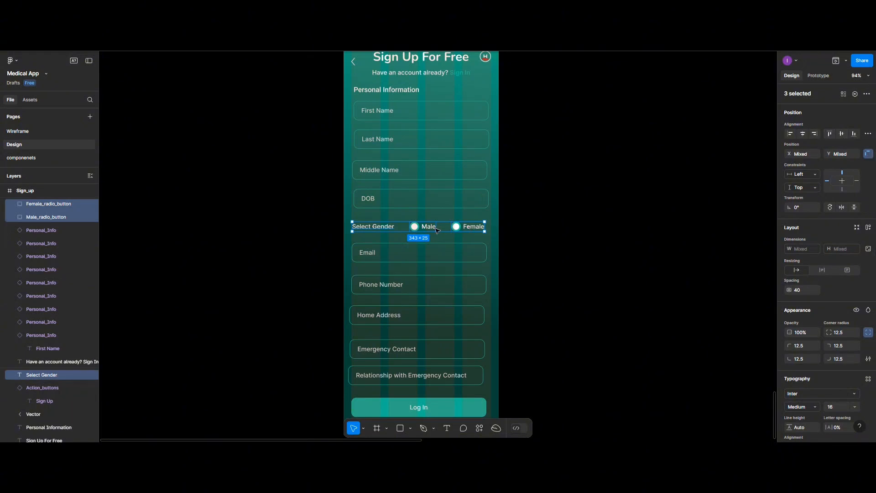
pyautogui.hotkey('ctrl', 'g')
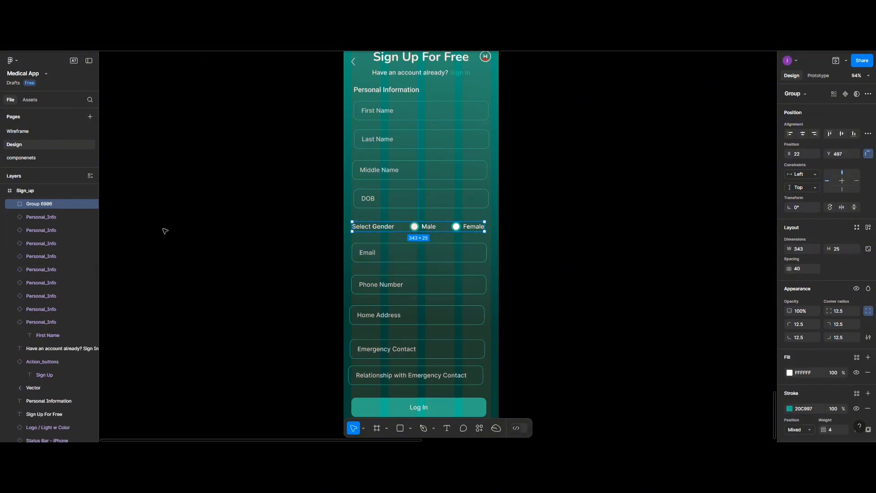
pyautogui.doubleClick(44, 204)
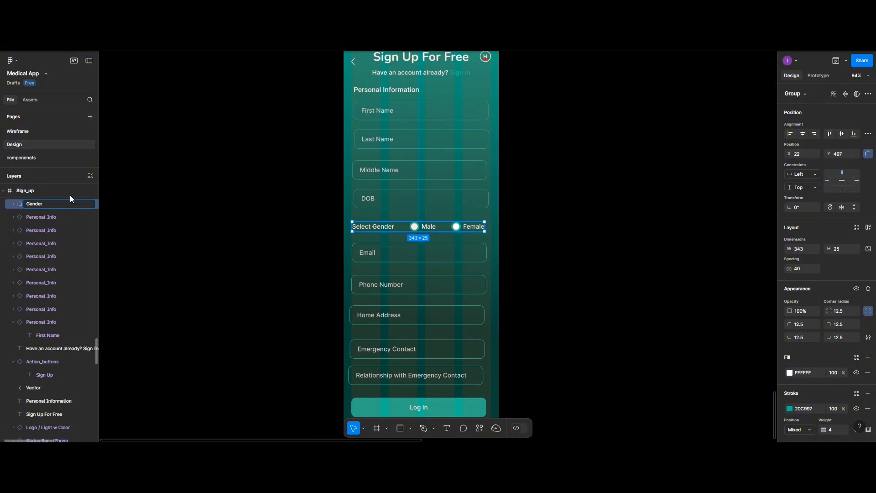
pyautogui.click(405, 229)
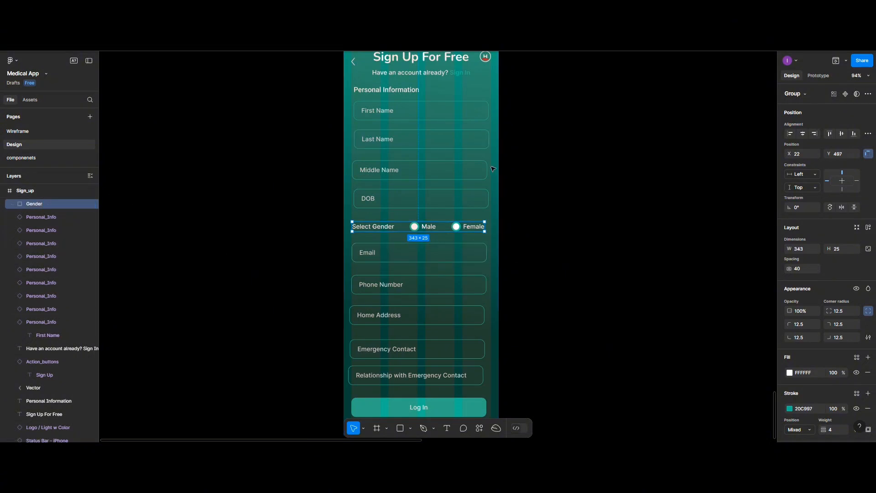
# Step: Align all input fields from First Name through Relationship with Emergency Contact and the Gender group on their horizontal centers
pyautogui.scroll(2, 396, 151)
pyautogui.click(396, 152)
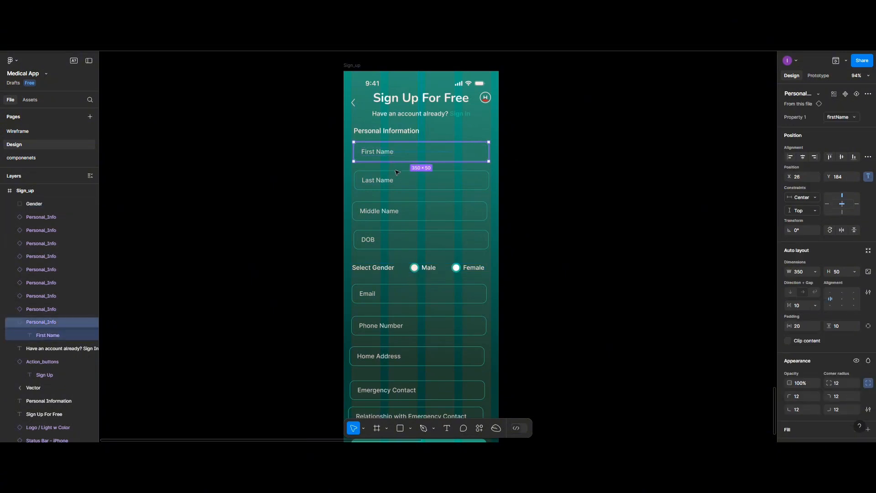
pyautogui.keyDown('shift'); pyautogui.click(395, 180); pyautogui.keyUp('shift')
pyautogui.keyDown('shift'); pyautogui.click(392, 211); pyautogui.keyUp('shift')
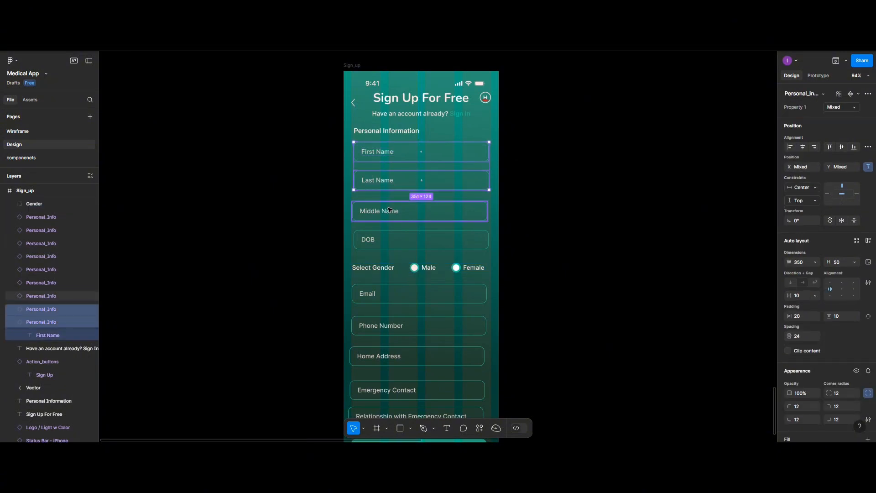
pyautogui.keyDown('shift'); pyautogui.click(396, 246); pyautogui.keyUp('shift')
pyautogui.keyDown('shift'); pyautogui.click(388, 270); pyautogui.keyUp('shift')
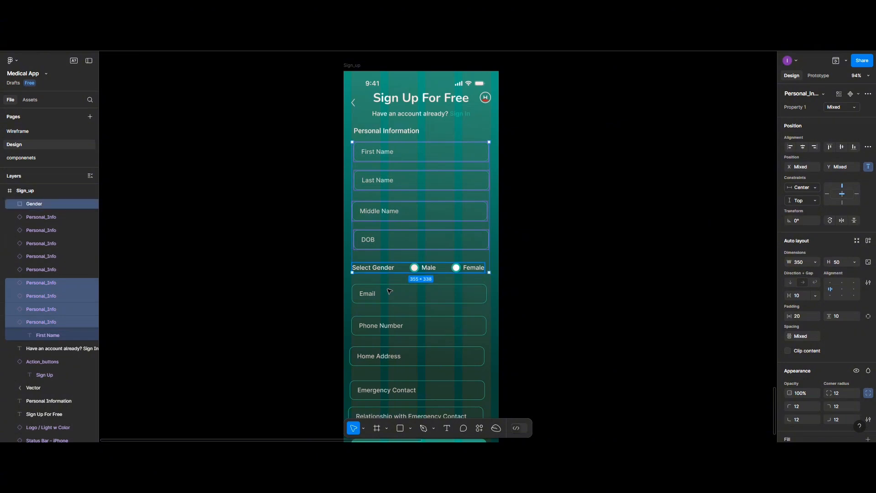
pyautogui.keyDown('shift'); pyautogui.click(388, 294); pyautogui.keyUp('shift')
pyautogui.keyDown('shift'); pyautogui.click(386, 328); pyautogui.keyUp('shift')
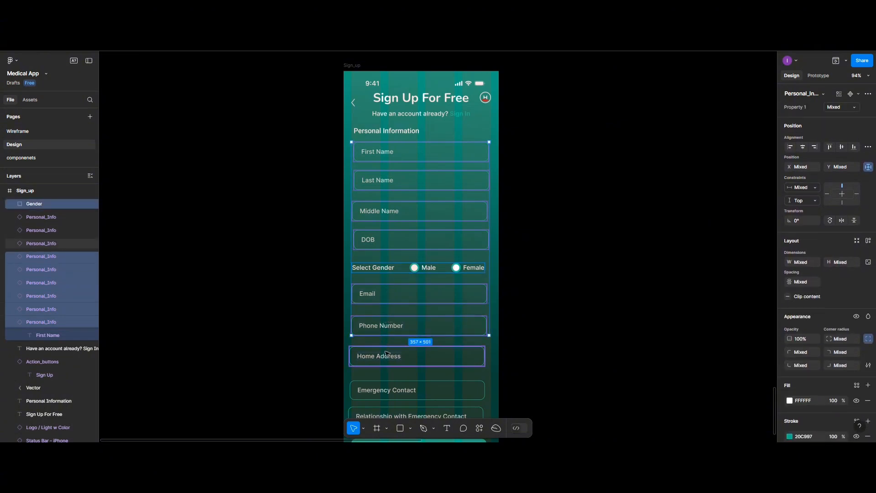
pyautogui.keyDown('shift'); pyautogui.click(388, 357); pyautogui.keyUp('shift')
pyautogui.scroll(-3, 392, 320)
pyautogui.keyDown('shift'); pyautogui.click(396, 310); pyautogui.keyUp('shift')
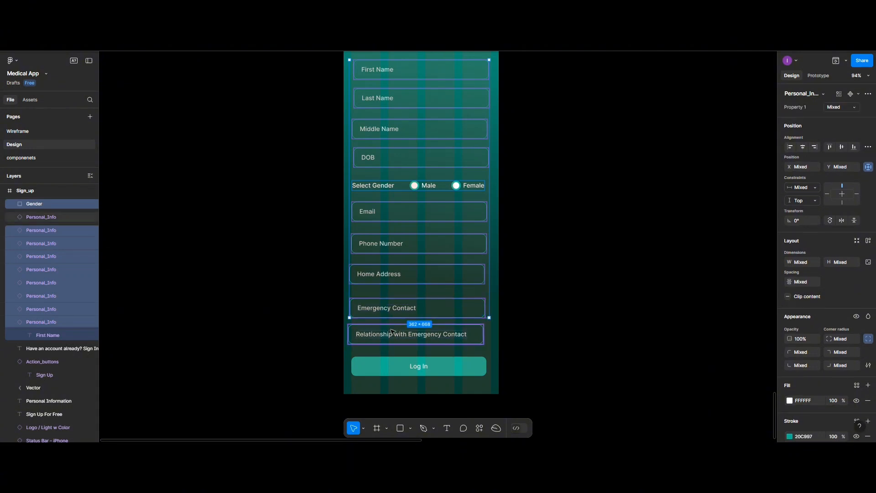
pyautogui.keyDown('shift'); pyautogui.click(390, 334); pyautogui.keyUp('shift')
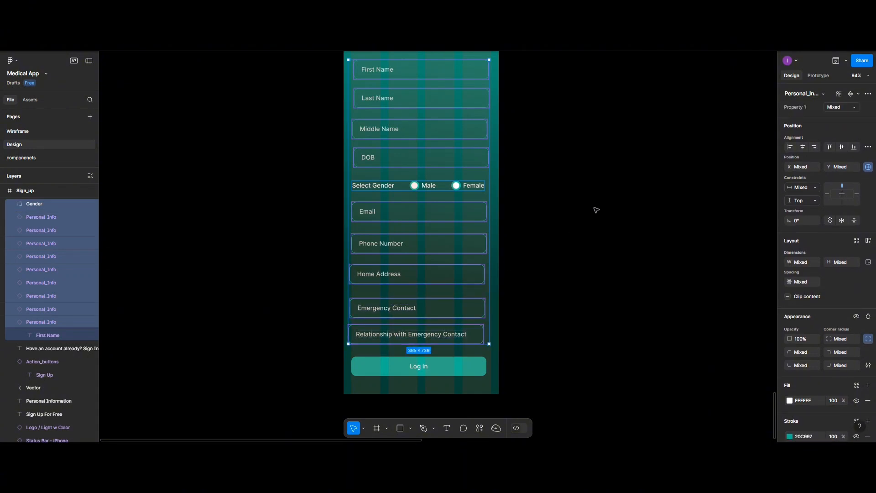
pyautogui.click(804, 146)
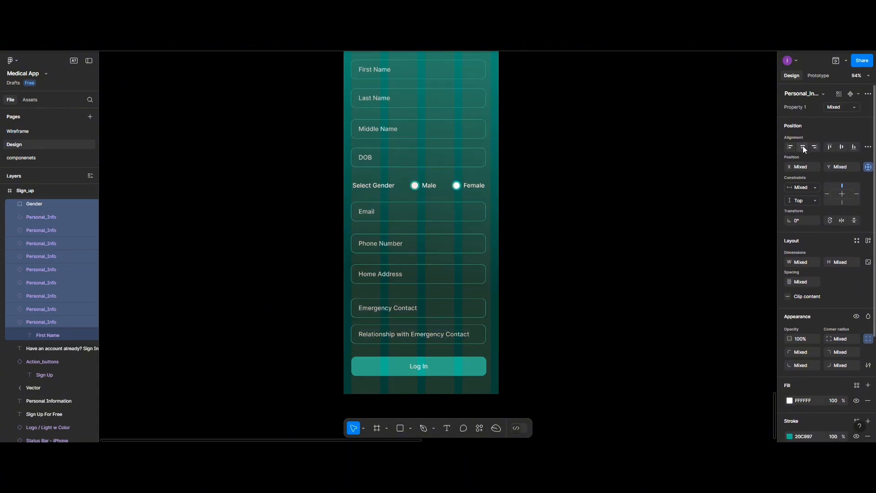
# Step: Distribute the selected form fields and Gender group evenly in the vertical direction with a spacing of 30
pyautogui.click(867, 147)
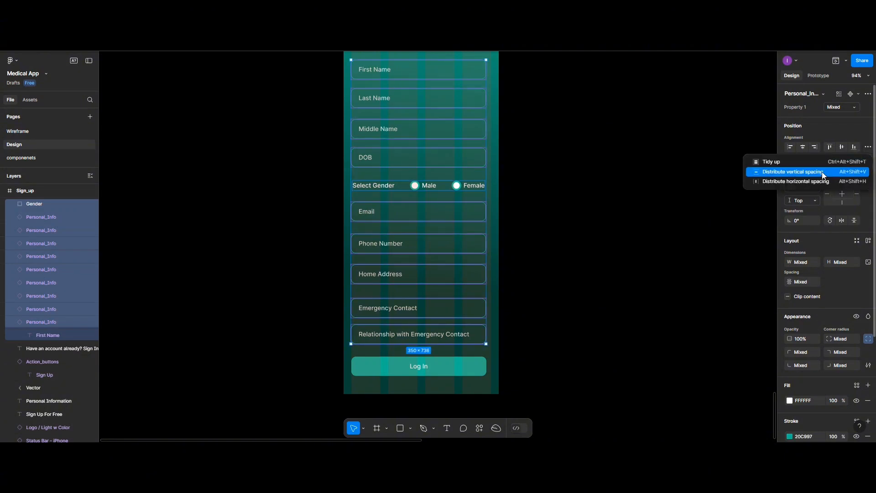
pyautogui.click(823, 172)
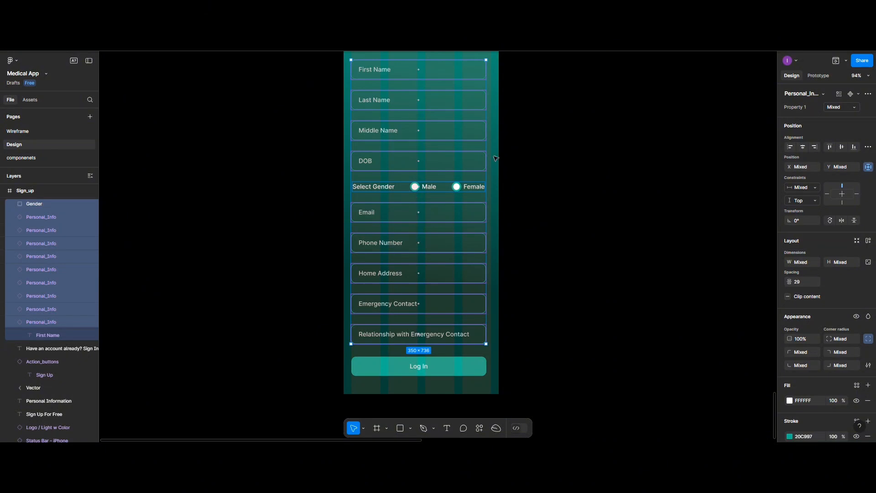
pyautogui.scroll(2, 445, 208)
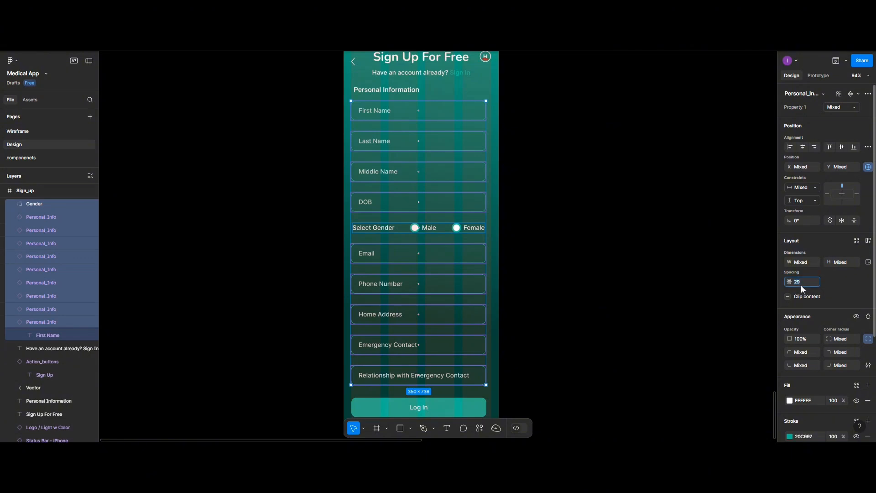
pyautogui.press('Return')
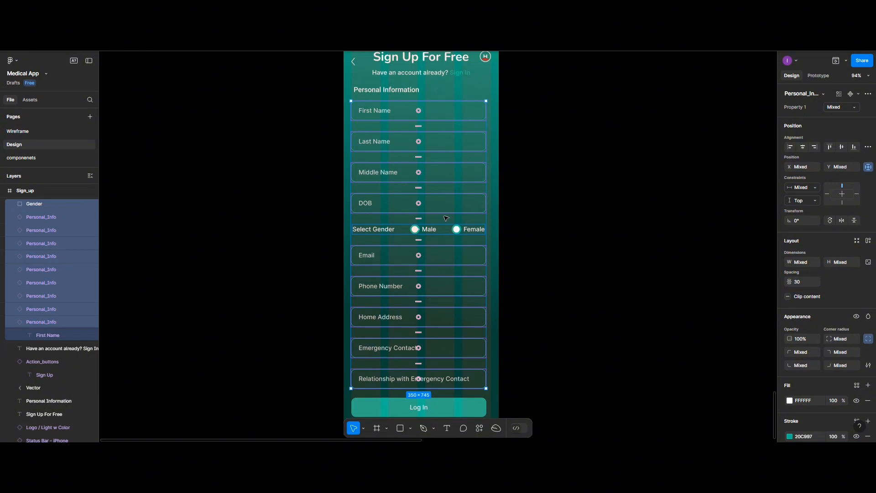
pyautogui.scroll(2, 446, 219)
pyautogui.scroll(-2, 446, 218)
pyautogui.scroll(2, 446, 218)
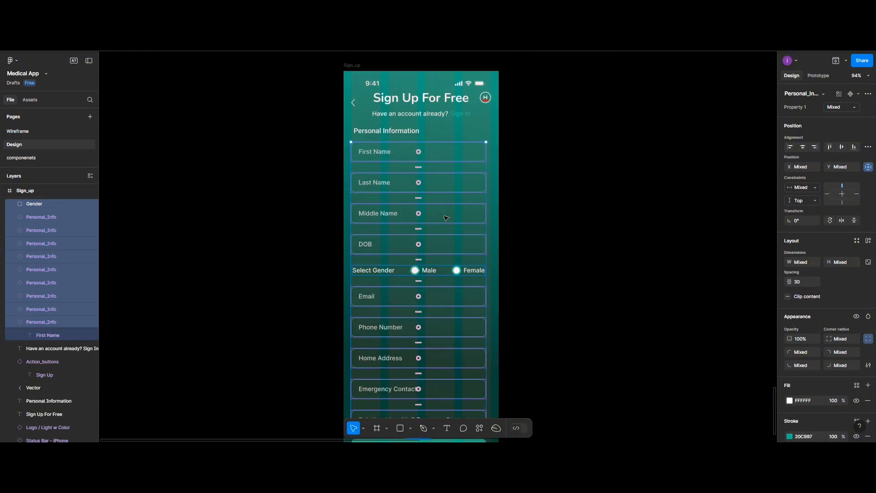
pyautogui.click(537, 217)
pyautogui.scroll(-2, 534, 219)
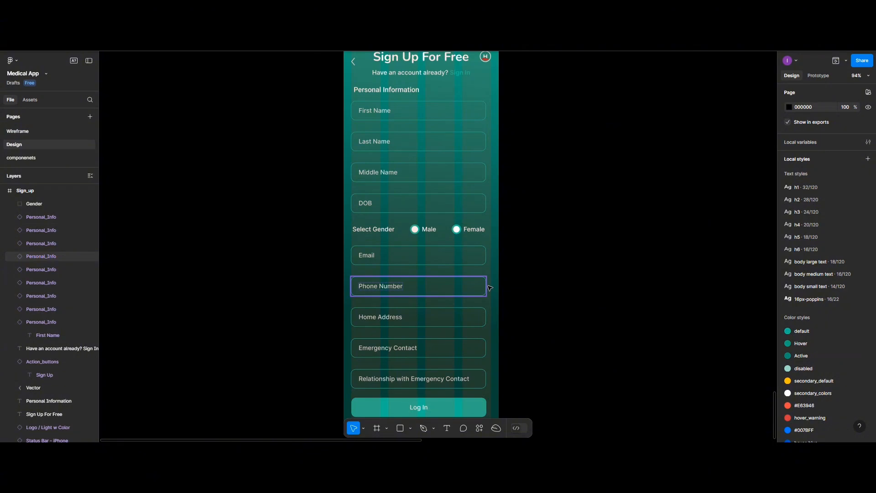
pyautogui.hscroll(-1, 489, 288)
pyautogui.hscroll(1, 489, 288)
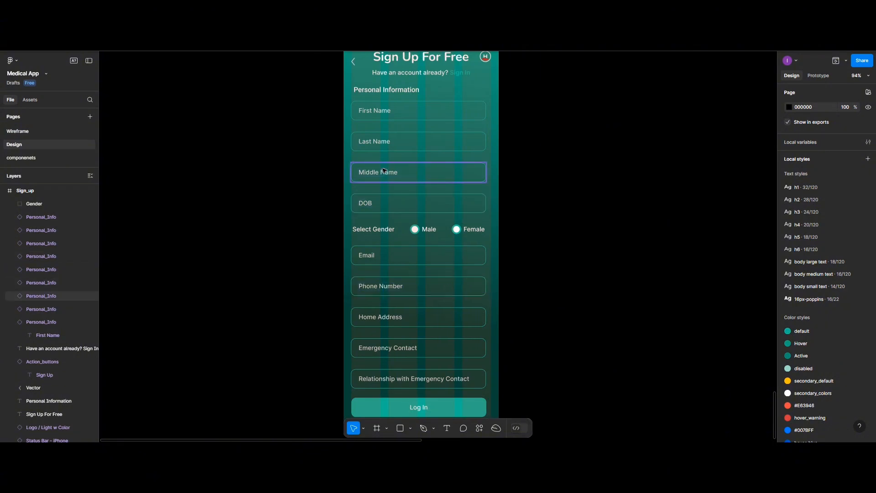
# Step: Nudge the First Name field rightward to X 26, in line with the Personal Information heading
pyautogui.click(479, 126)
pyautogui.press('Right')
pyautogui.press('Right')
pyautogui.press('Right')
pyautogui.press('Right')
pyautogui.press('Right')
pyautogui.press('Right')
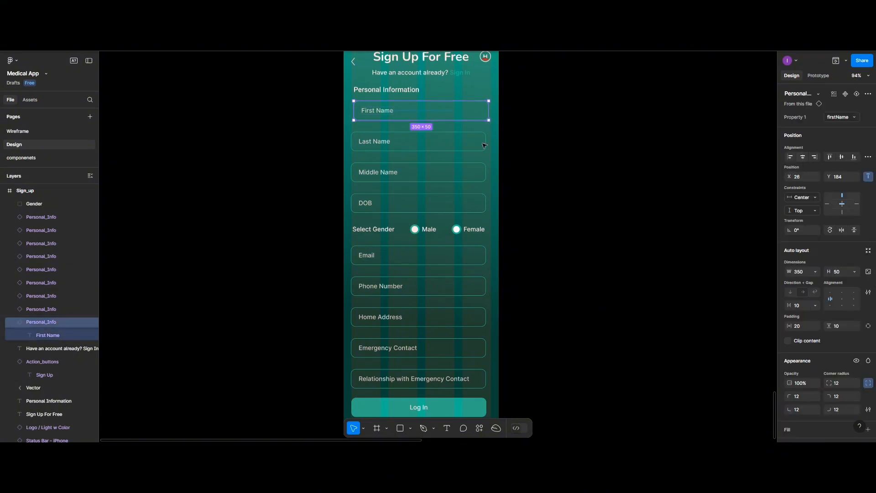
pyautogui.click(479, 144)
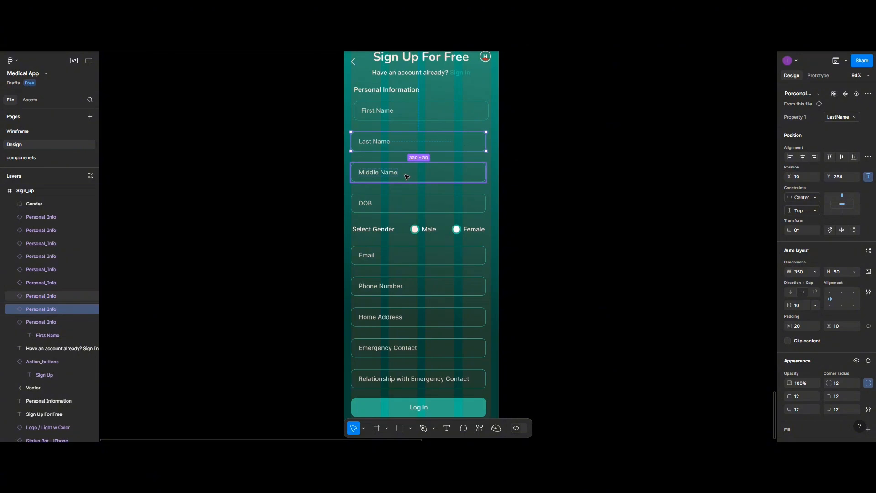
pyautogui.keyDown('shift'); pyautogui.click(406, 176); pyautogui.keyUp('shift')
pyautogui.keyDown('shift'); pyautogui.click(404, 206); pyautogui.keyUp('shift')
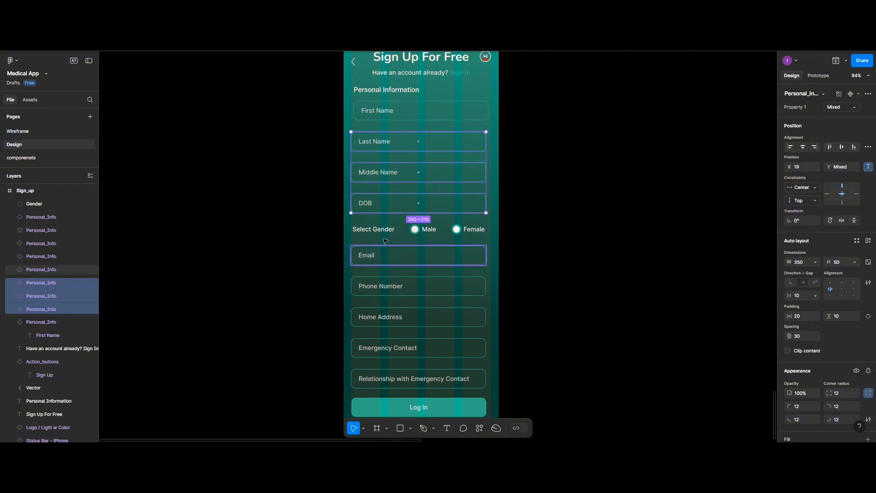
pyautogui.keyDown('shift'); pyautogui.click(386, 232); pyautogui.keyUp('shift')
pyautogui.keyDown('shift'); pyautogui.click(395, 260); pyautogui.keyUp('shift')
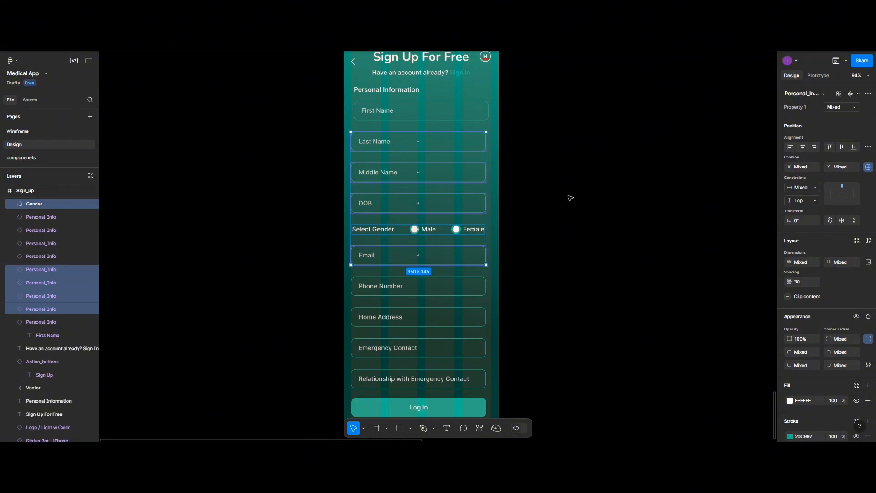
pyautogui.press('Escape')
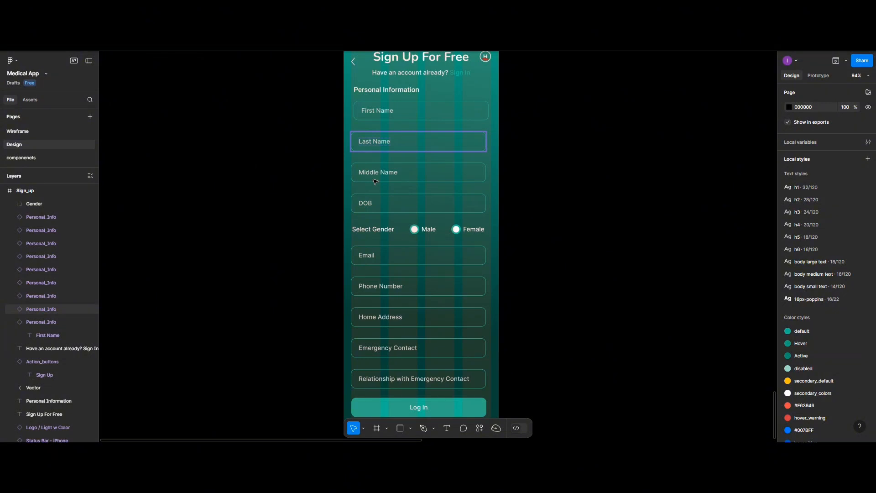
pyautogui.click(381, 142)
pyautogui.keyDown('shift'); pyautogui.click(381, 174); pyautogui.keyUp('shift')
pyautogui.keyDown('shift'); pyautogui.click(381, 209); pyautogui.keyUp('shift')
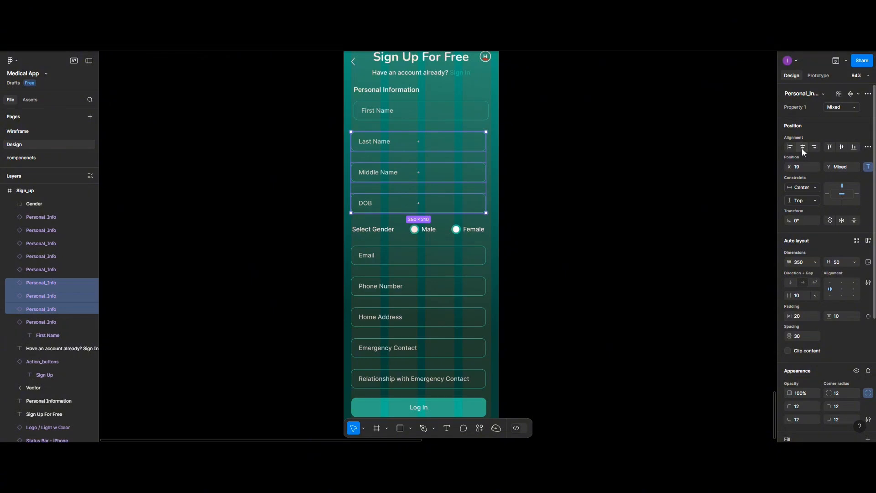
pyautogui.click(428, 161)
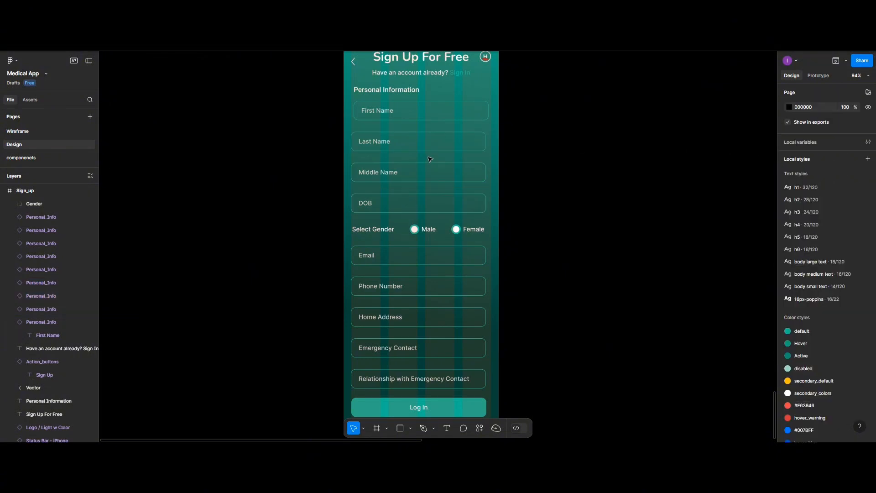
pyautogui.click(429, 151)
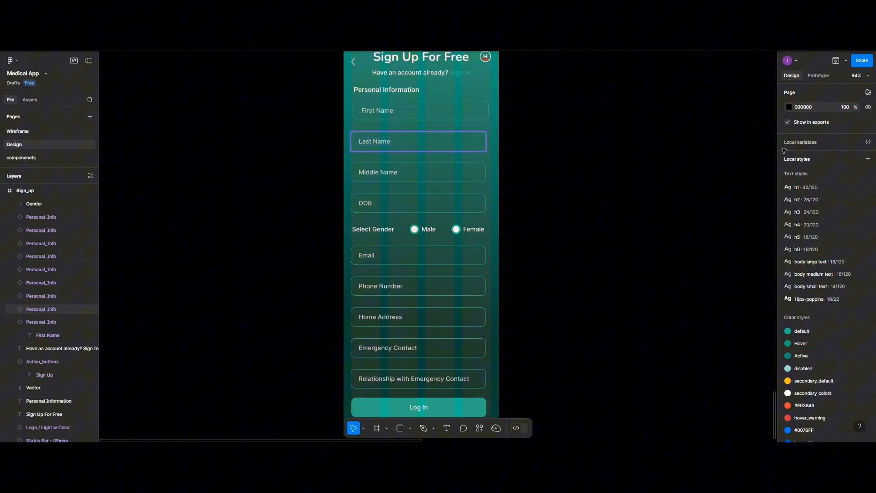
# Step: Center the Last Name, Middle Name and DOB fields horizontally within the Sign_up frame
pyautogui.click(803, 157)
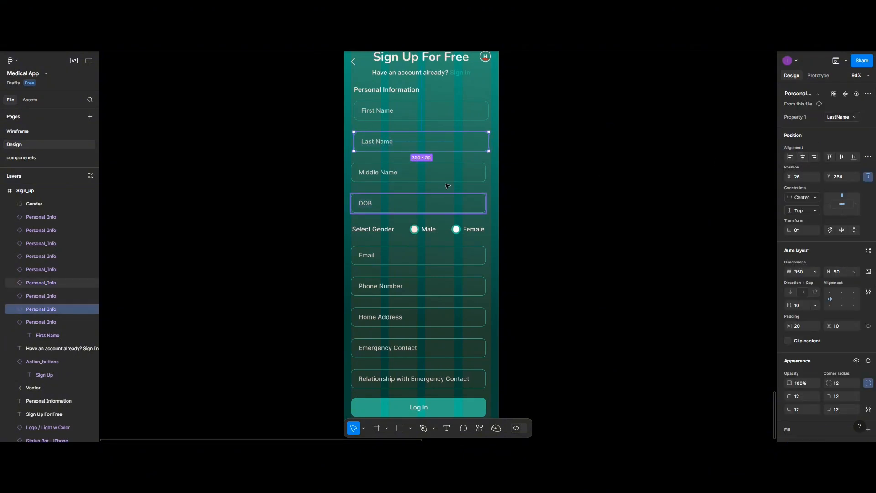
pyautogui.click(454, 184)
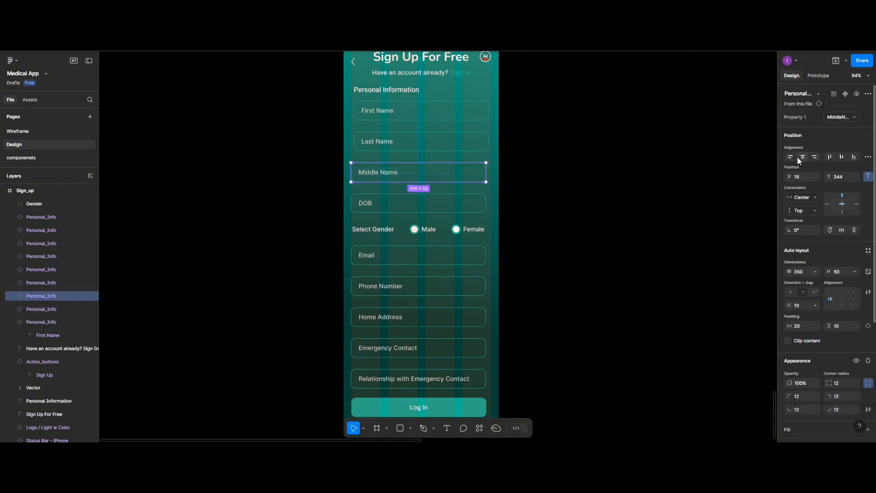
pyautogui.press('Tab')
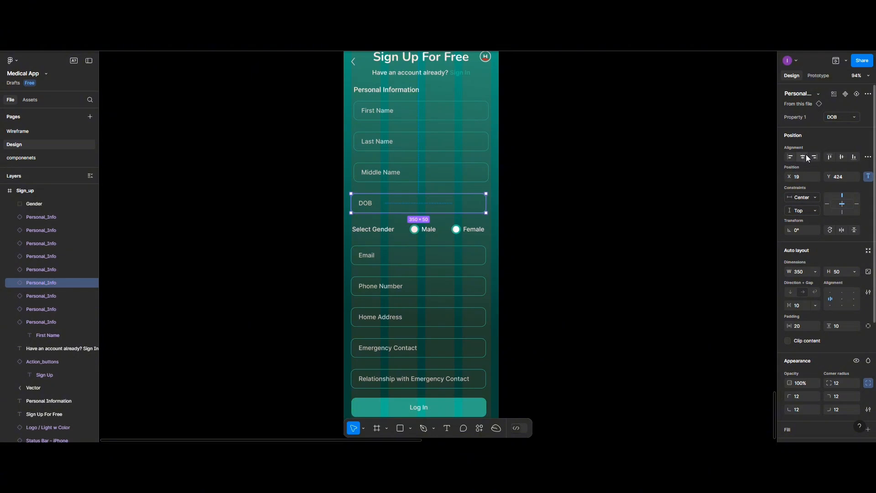
pyautogui.click(804, 156)
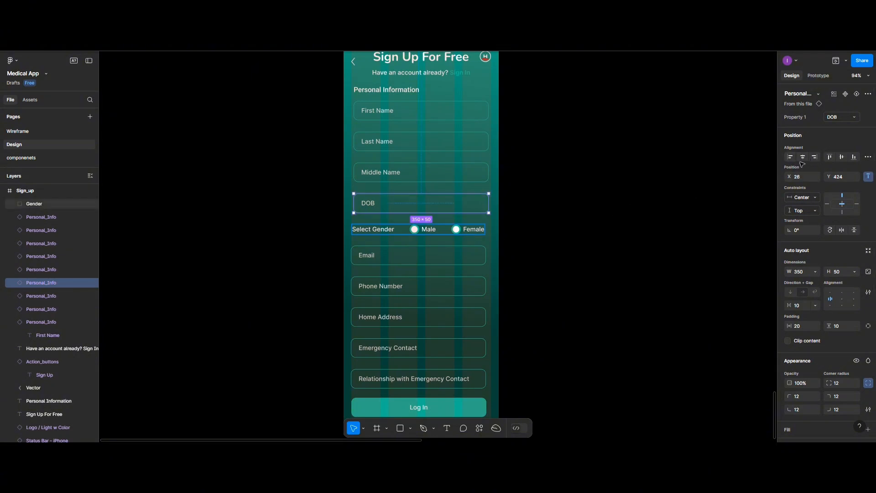
# Step: Center the Gender group and the Email and Phone Number fields horizontally within the Sign_up frame
pyautogui.press('Tab')
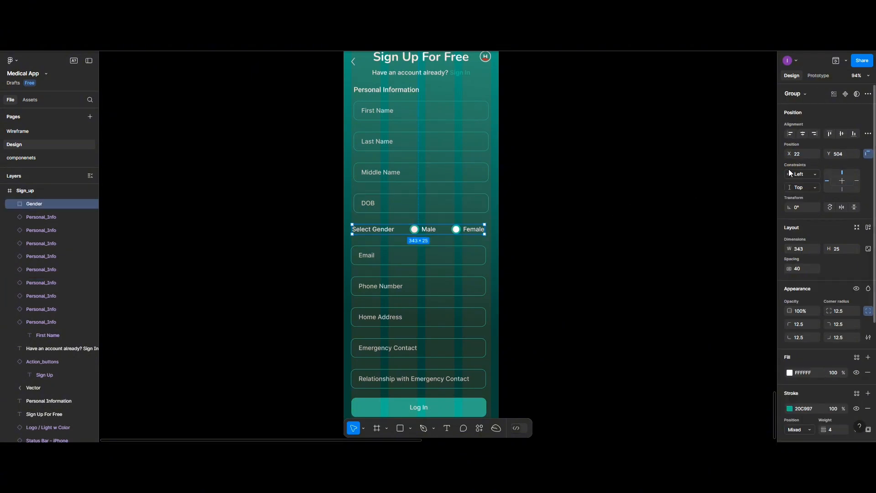
pyautogui.click(804, 135)
pyautogui.click(462, 259)
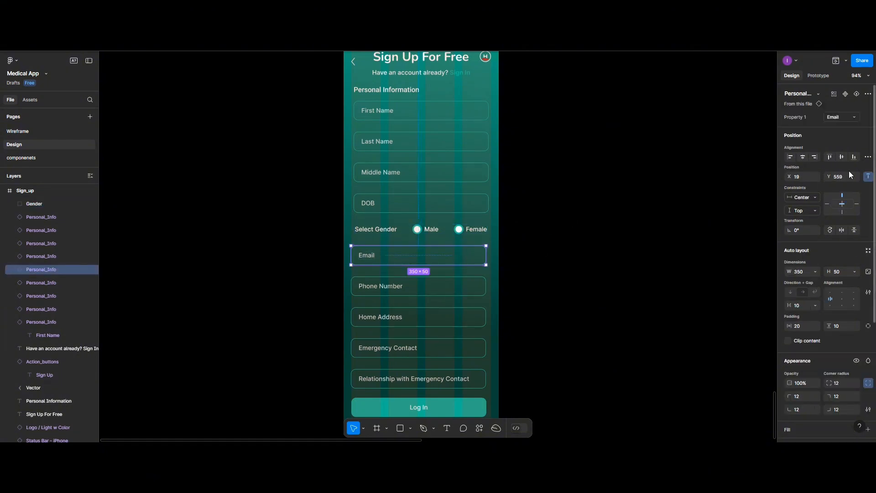
pyautogui.click(803, 158)
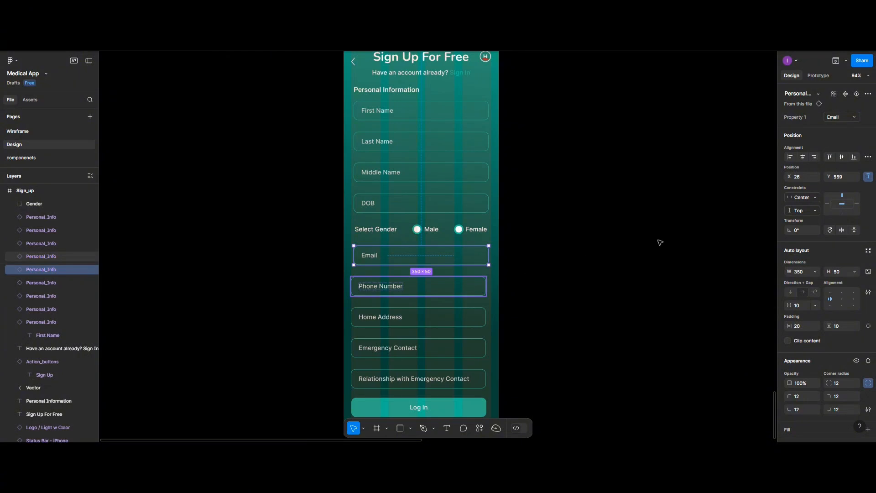
pyautogui.press('Tab')
pyautogui.click(803, 158)
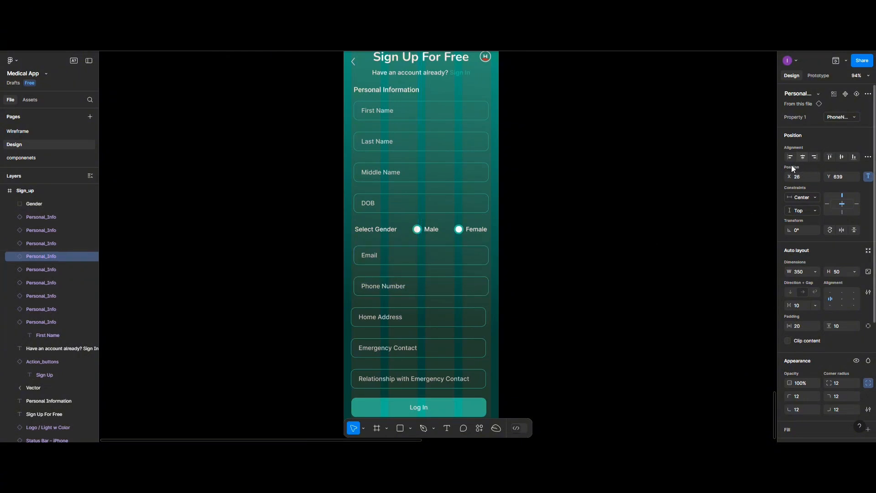
# Step: Center the Home Address, Emergency Contact and Relationship with Emergency Contact fields horizontally within the Sign_up frame
pyautogui.click(449, 316)
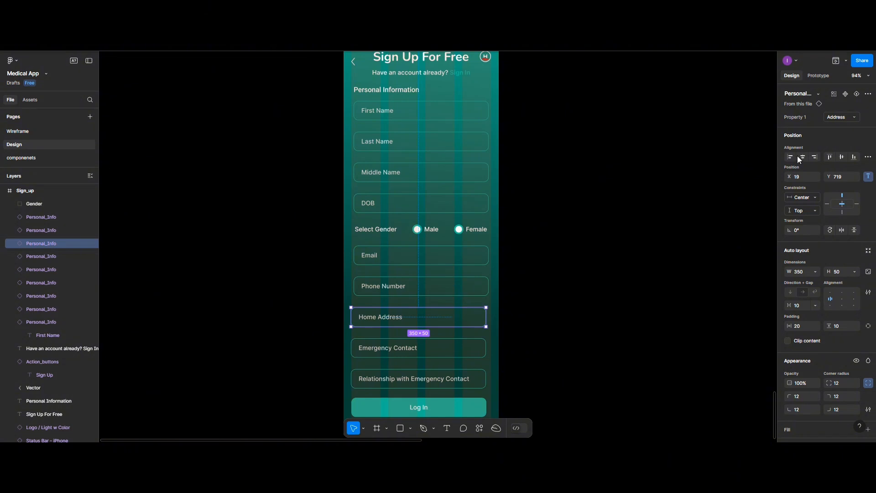
pyautogui.click(803, 158)
pyautogui.click(445, 349)
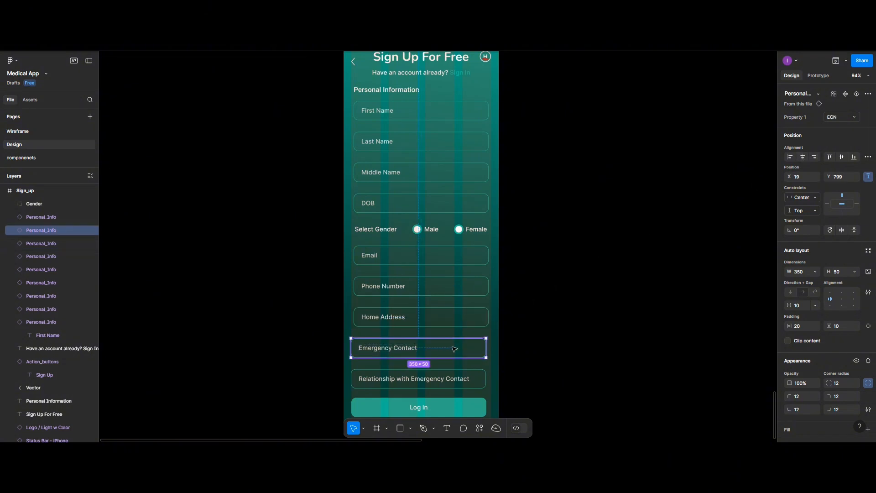
pyautogui.click(803, 157)
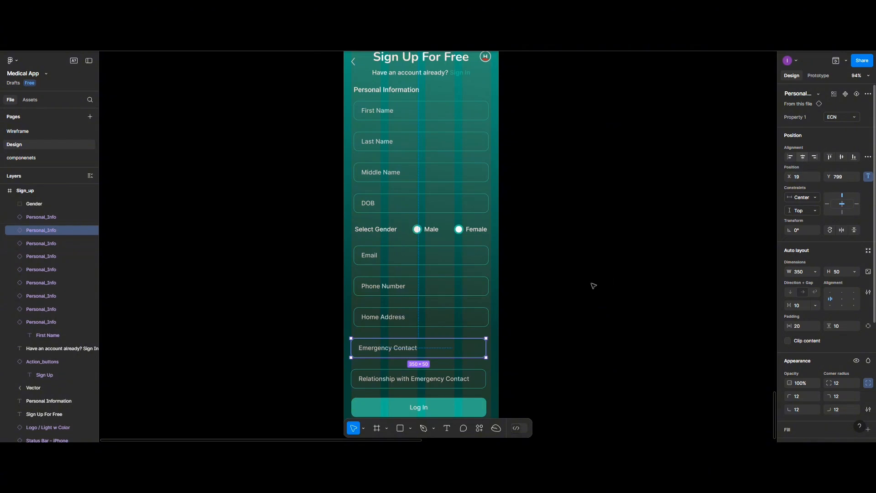
pyautogui.click(449, 375)
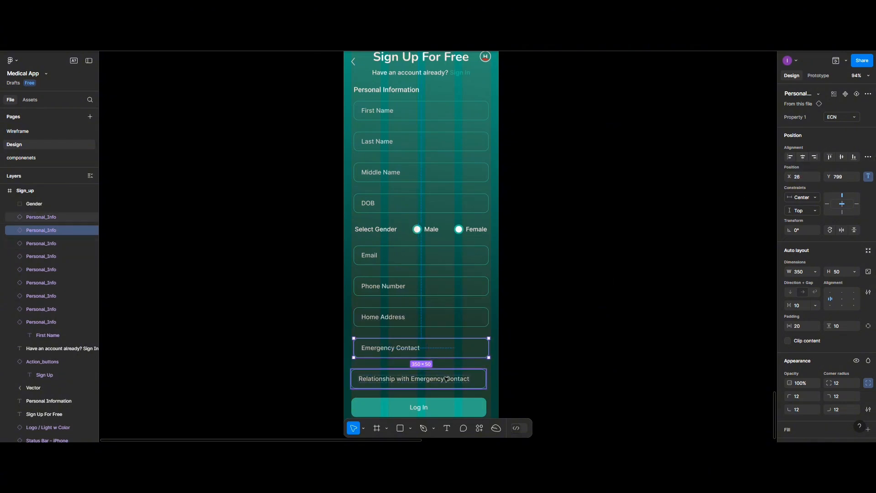
pyautogui.click(803, 157)
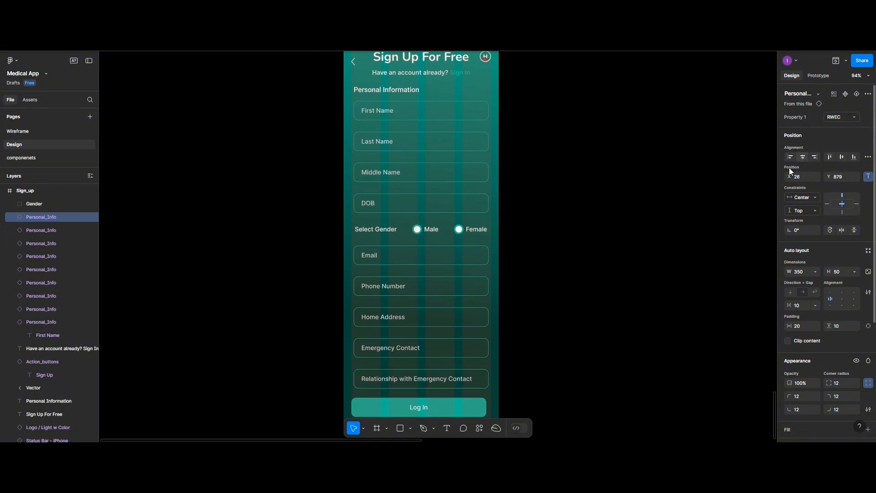
# Step: Set the vertical spacing between the Relationship with Emergency Contact field and the Log In button to 30
pyautogui.scroll(-3, 498, 352)
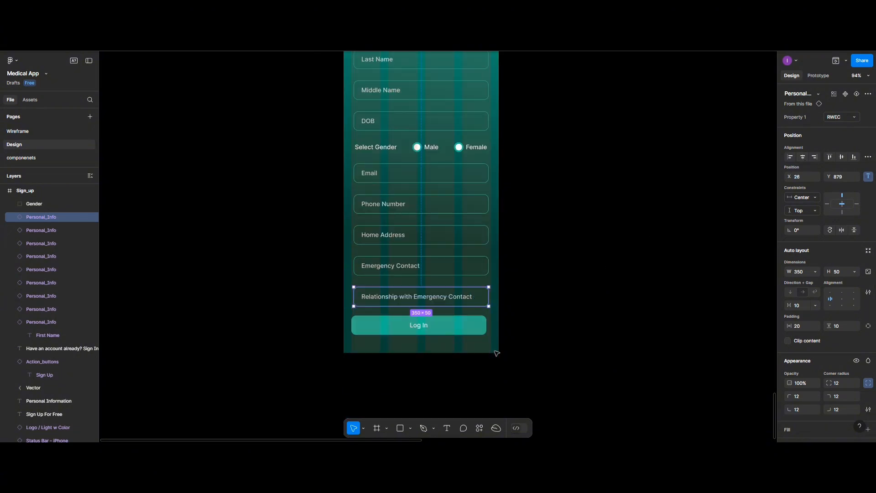
pyautogui.click(448, 324)
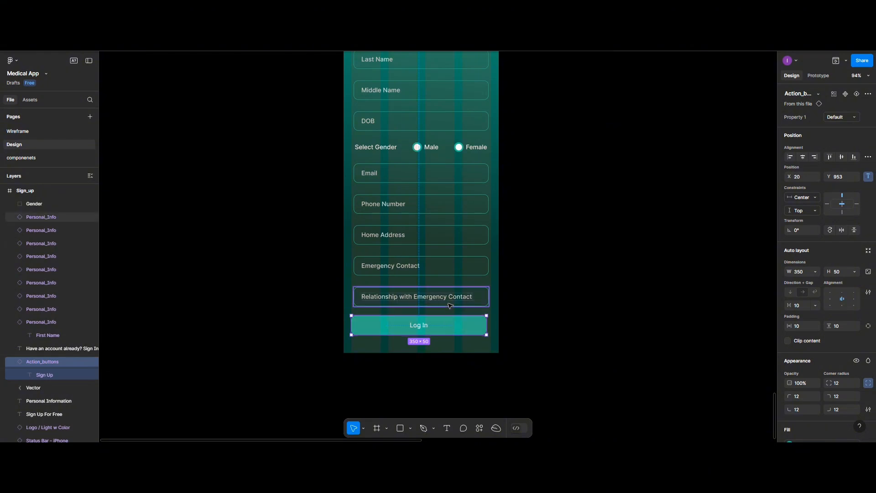
pyautogui.keyDown('shift'); pyautogui.click(420, 296); pyautogui.keyUp('shift')
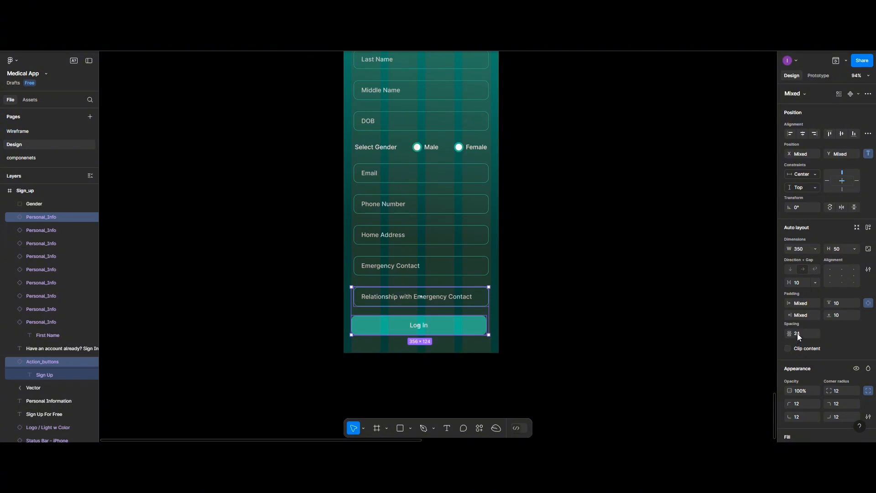
pyautogui.click(798, 333)
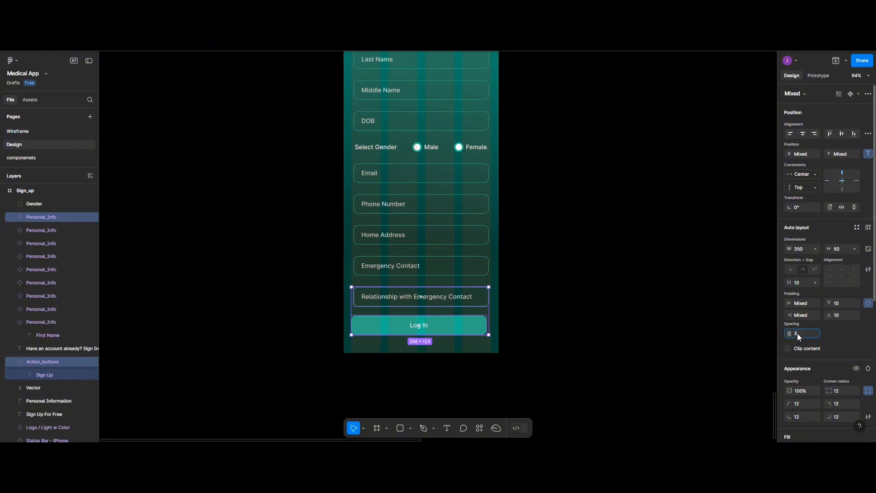
pyautogui.click(493, 332)
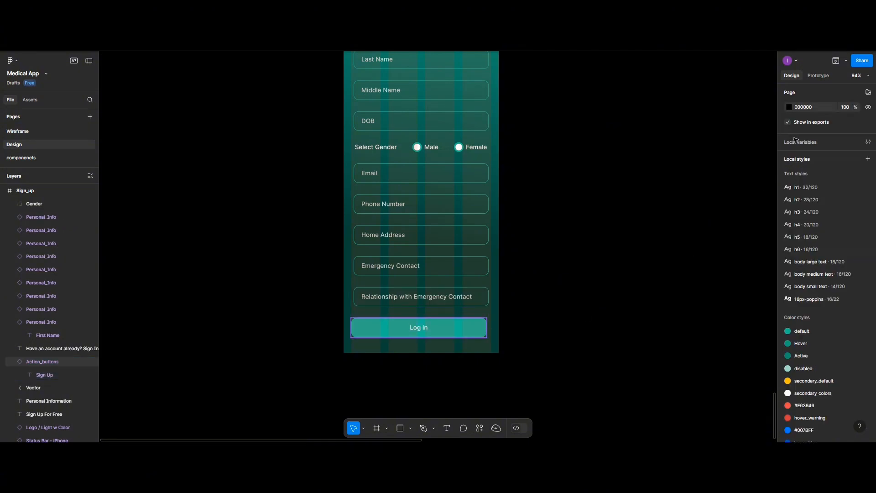
# Step: Center the Log In button horizontally in the Sign_up frame and change its label to Next
pyautogui.click(470, 328)
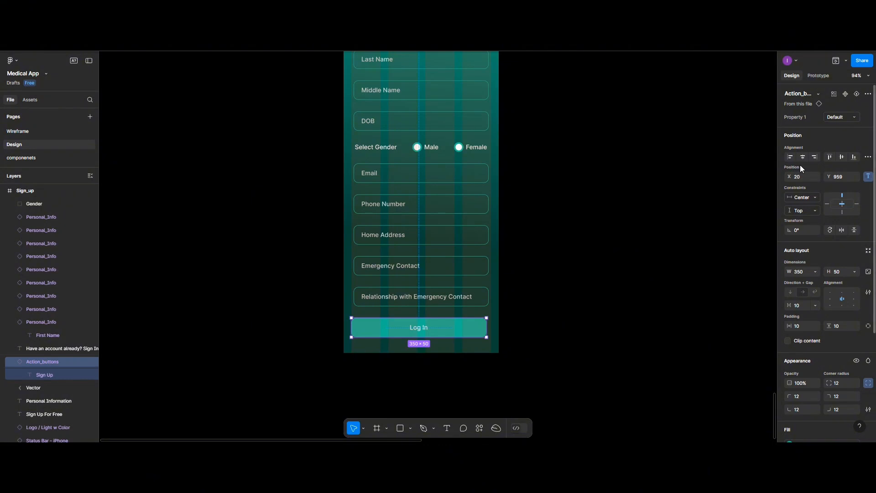
pyautogui.click(803, 158)
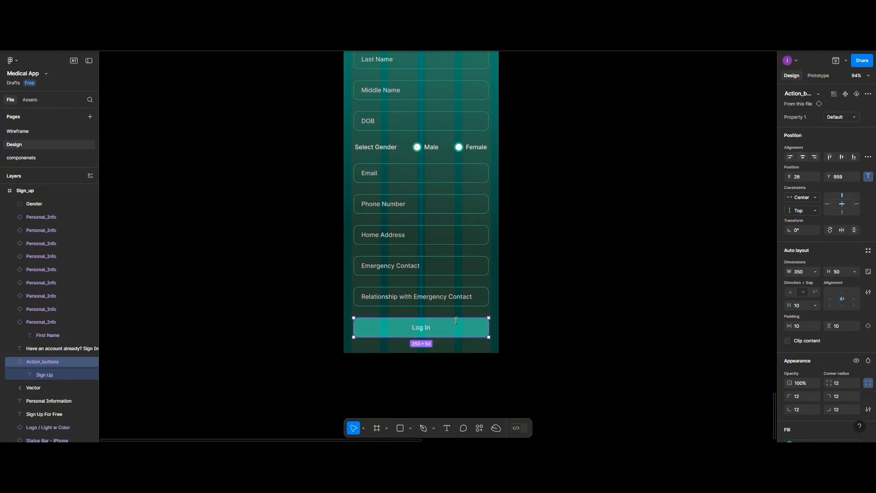
pyautogui.doubleClick(425, 328)
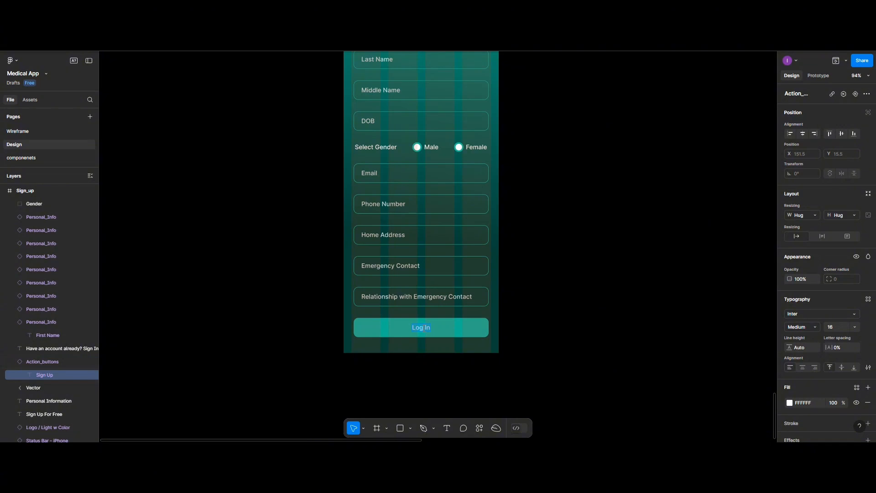
pyautogui.write('Next')
# Step: Add a text layer reading 1 on the empty canvas beside the Sign_up frame and wrap it in an auto layout frame
pyautogui.scroll(5, 451, 197)
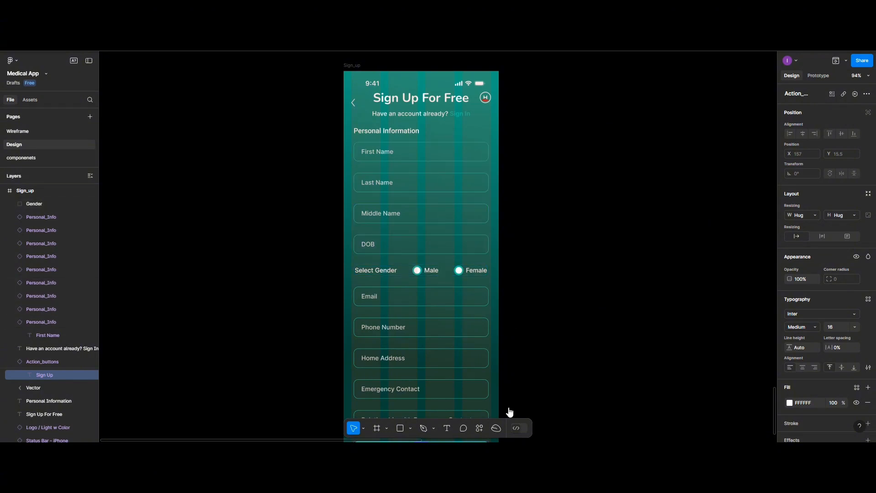
pyautogui.press('t')
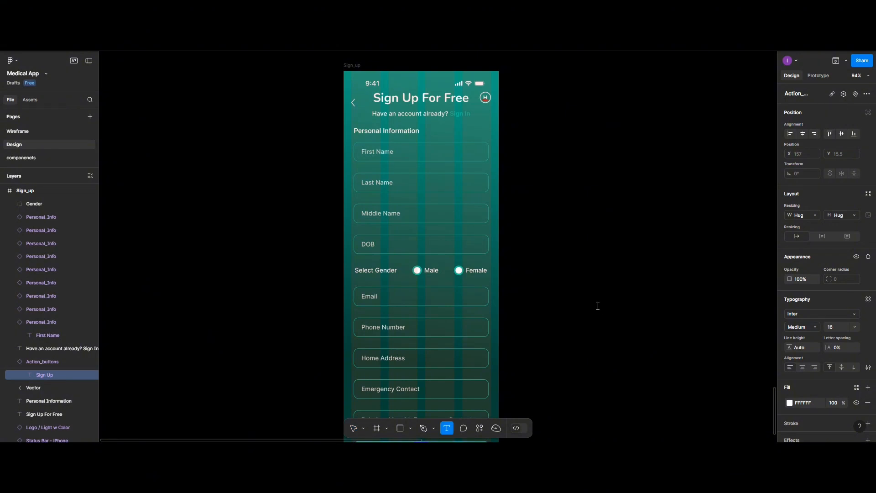
pyautogui.click(597, 306)
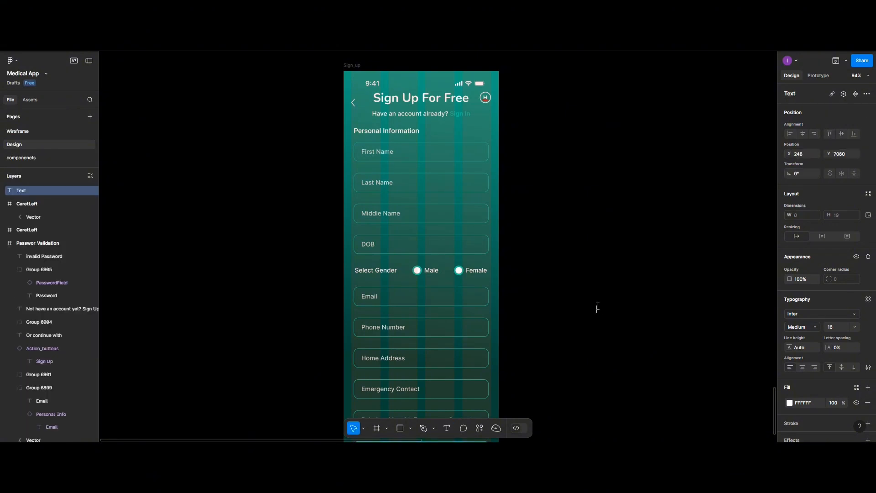
pyautogui.write('1')
pyautogui.press('Escape')
pyautogui.hotkey('shift', 'a')
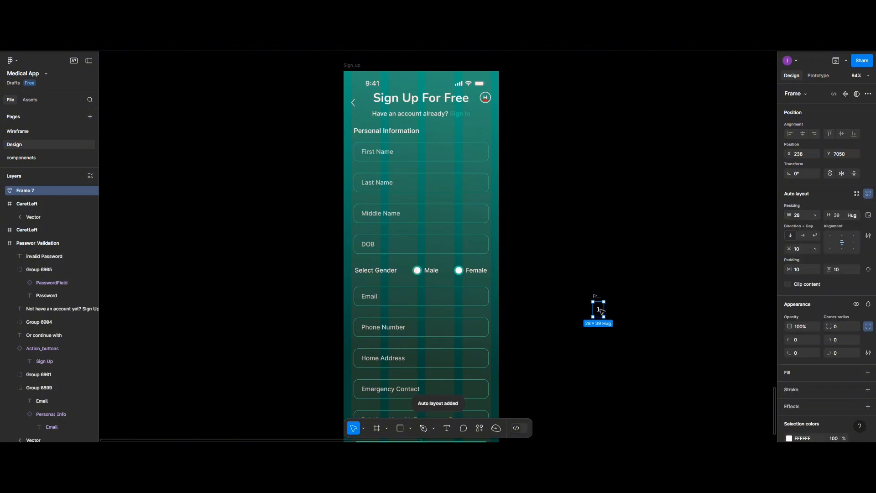
# Step: Give the auto layout frame around the 1 a white FFFFFF stroke at 80% opacity and a corner radius of 50
pyautogui.doubleClick(601, 312)
pyautogui.click(600, 296)
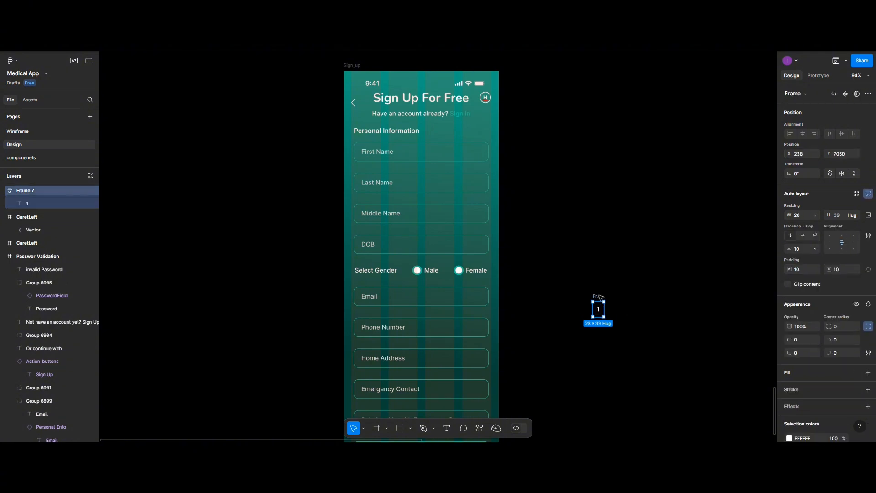
pyautogui.scroll(-2, 840, 369)
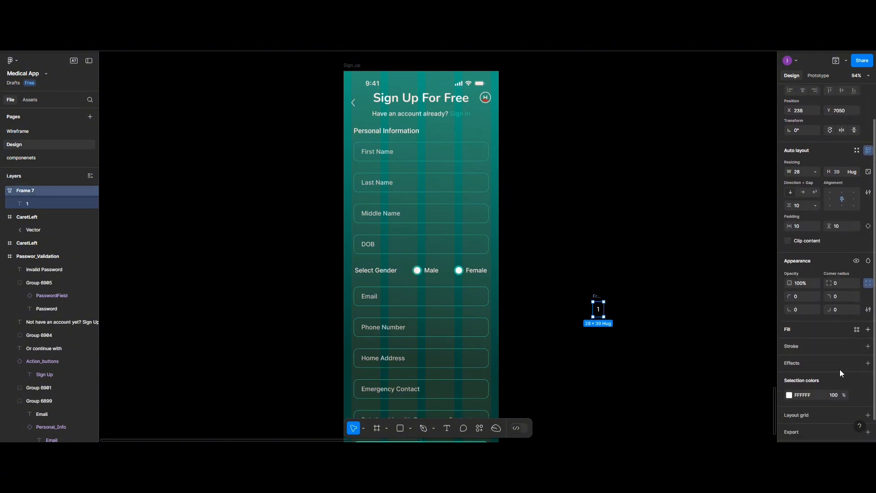
pyautogui.click(868, 345)
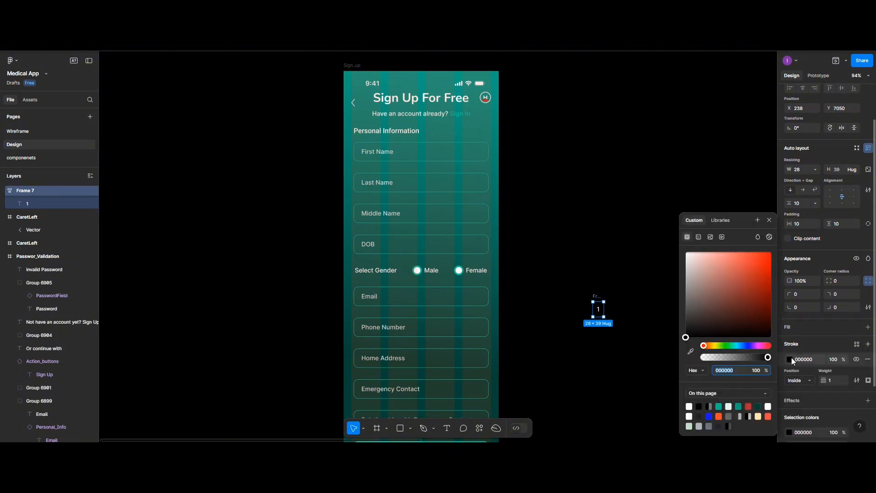
pyautogui.click(792, 358)
pyautogui.click(791, 358)
pyautogui.click(769, 404)
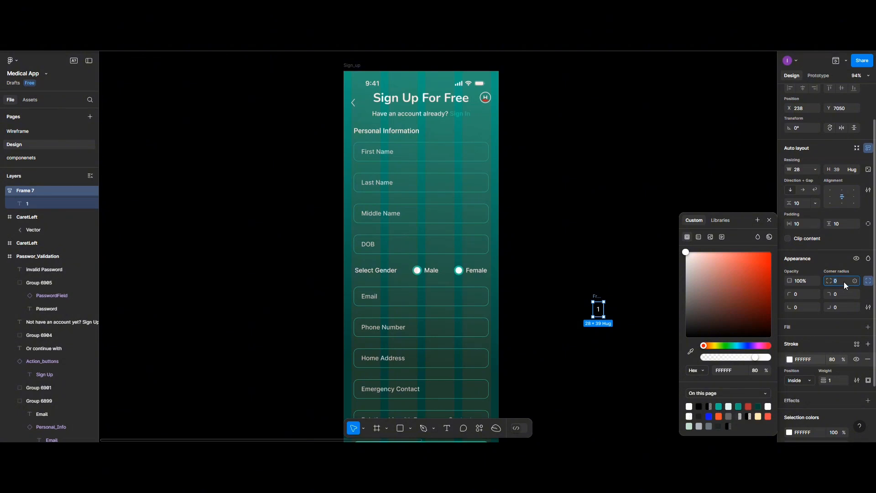
pyautogui.click(632, 315)
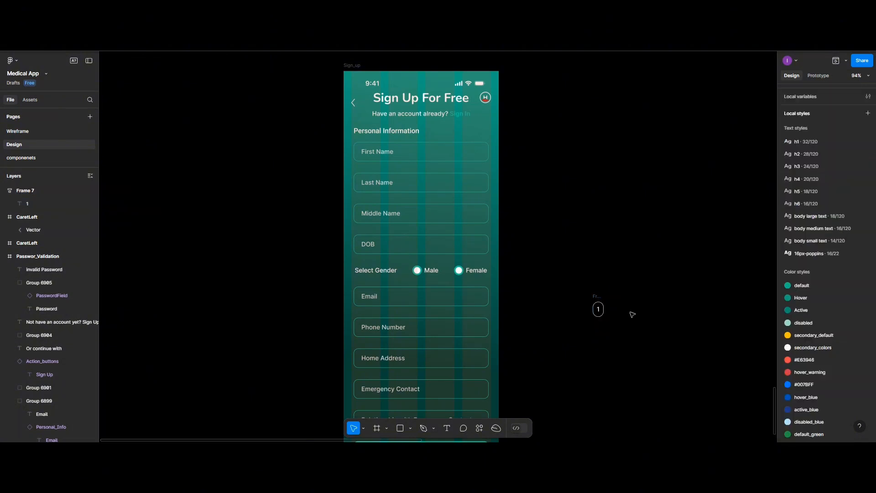
# Step: Move the number 1 badge beside the Personal Information heading and scale it down proportionally to about 18 × 25
pyautogui.click(598, 298)
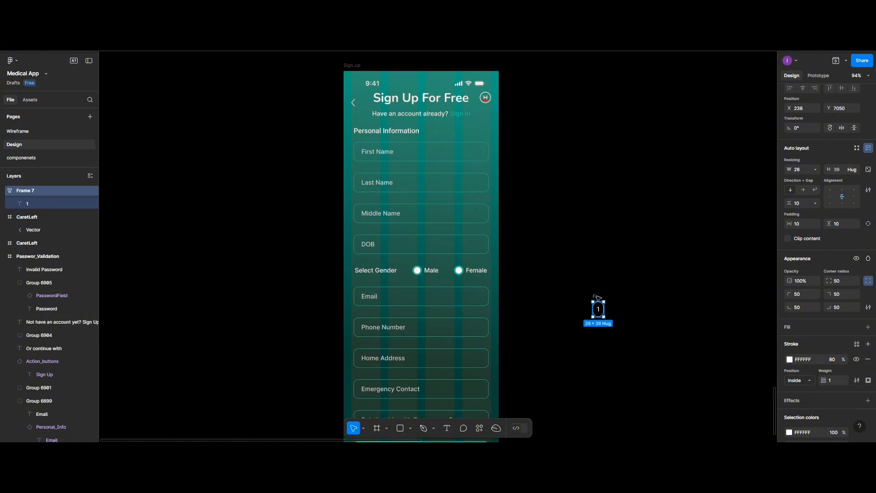
pyautogui.moveTo(597, 298); pyautogui.dragTo(436, 120)
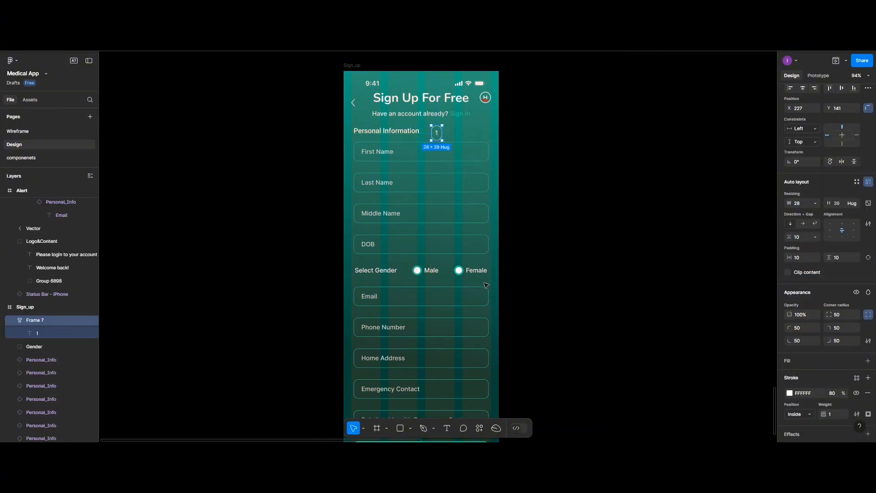
pyautogui.scroll(5, 485, 287)
pyautogui.scroll(5, 482, 288)
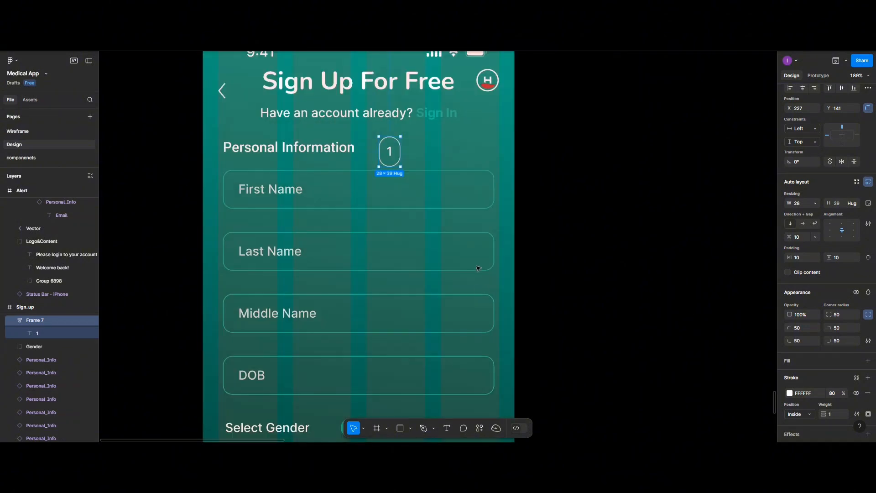
pyautogui.click(363, 428)
pyautogui.click(370, 407)
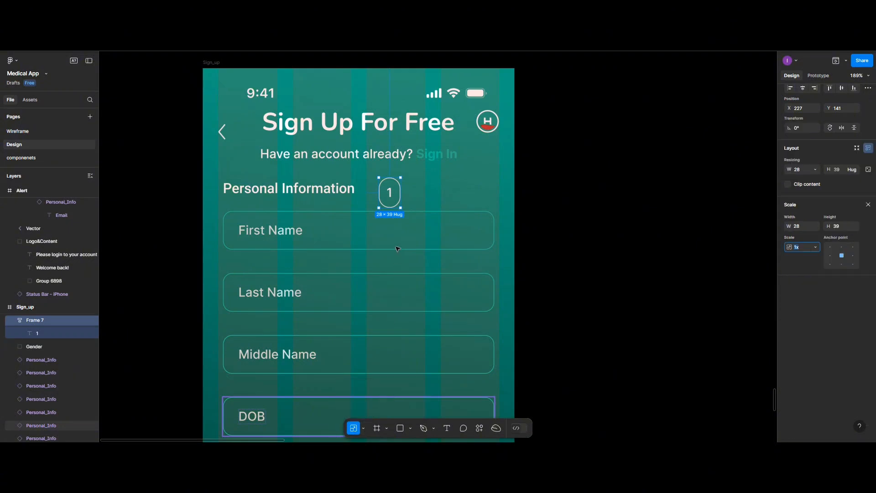
pyautogui.moveTo(379, 207); pyautogui.dragTo(386, 190)
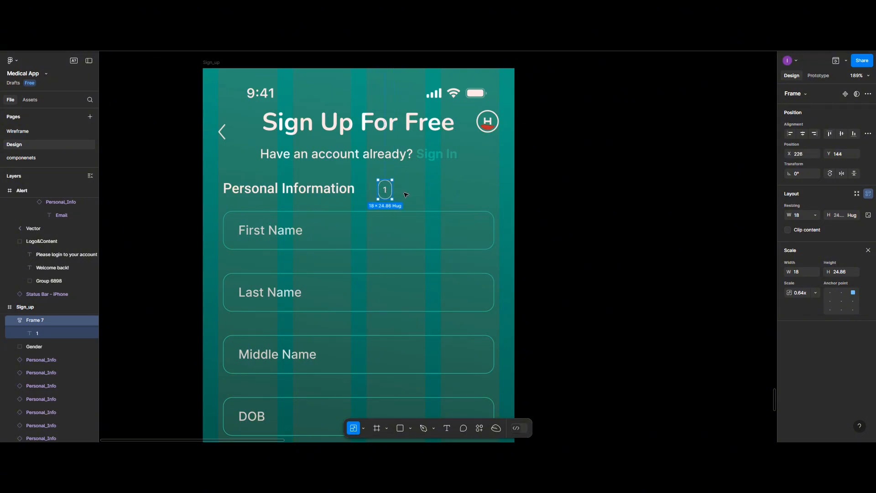
# Step: Set the stroke weight of the number 1 badge beside Personal Information to 2
pyautogui.click(868, 250)
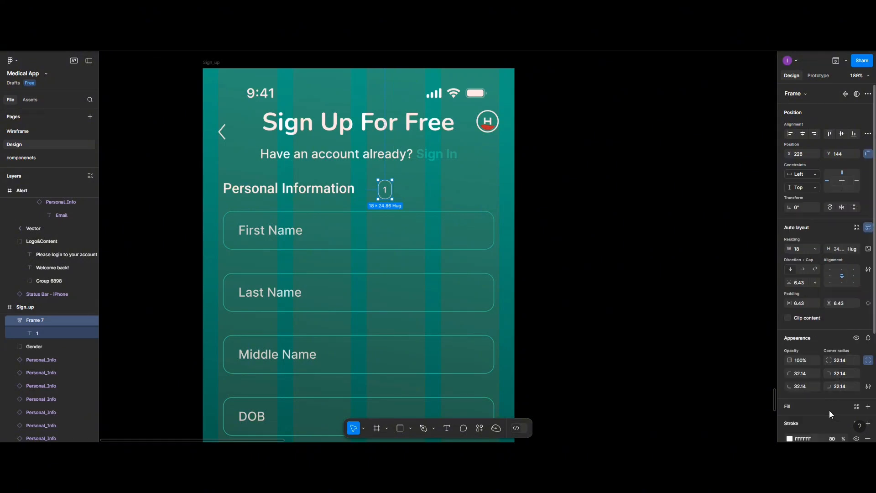
pyautogui.scroll(-2, 829, 413)
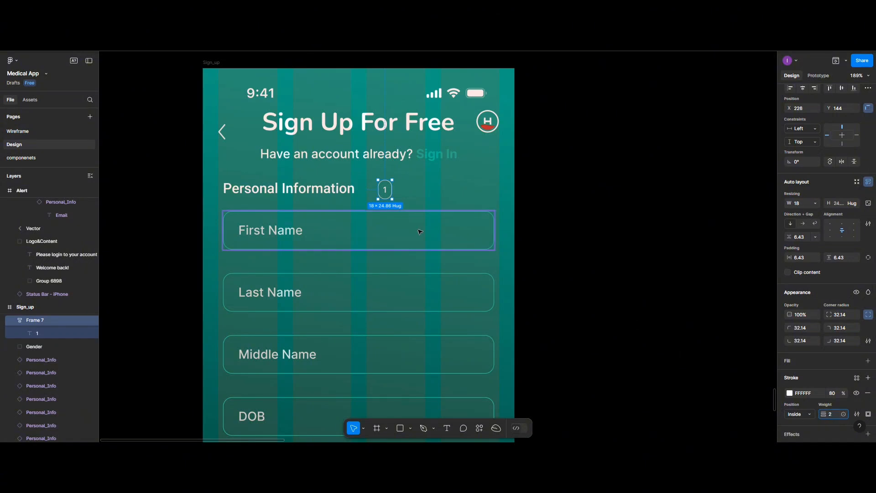
pyautogui.write('2')
pyautogui.press('Return')
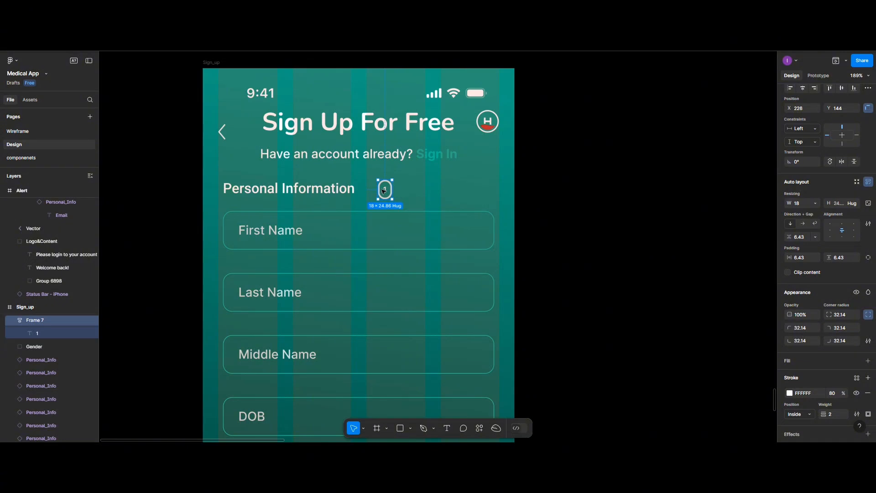
# Step: Draw a horizontal line about 39 px long from the number 1 badge's outer edge, away from the Personal Information heading
pyautogui.click(411, 428)
pyautogui.click(413, 375)
pyautogui.moveTo(393, 191); pyautogui.dragTo(423, 192)
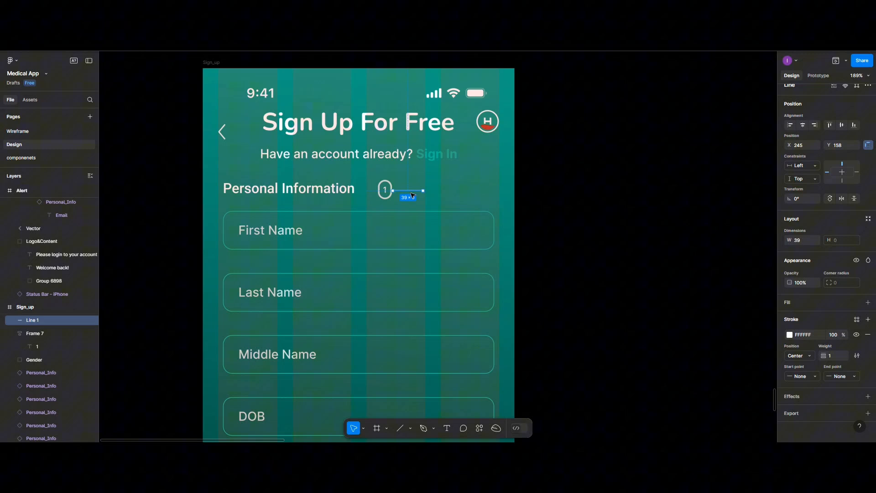
# Step: Duplicate the number 1 badge to the far end of the connector line and change the copy's text to 2
pyautogui.click(386, 197)
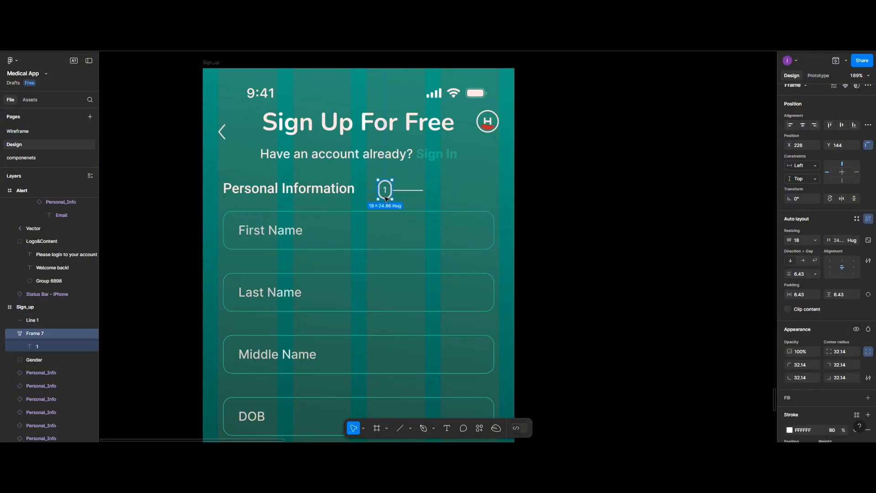
pyautogui.moveTo(386, 199); pyautogui.dragTo(431, 199)
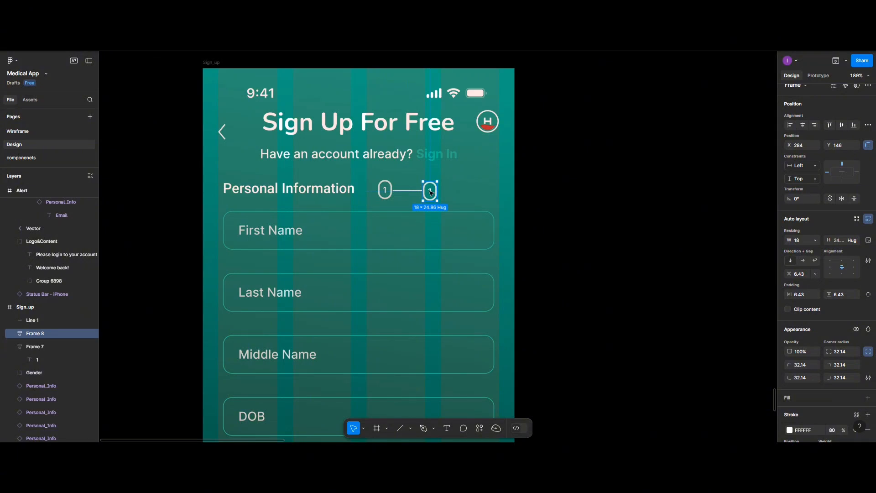
pyautogui.doubleClick(430, 192)
pyautogui.write('2')
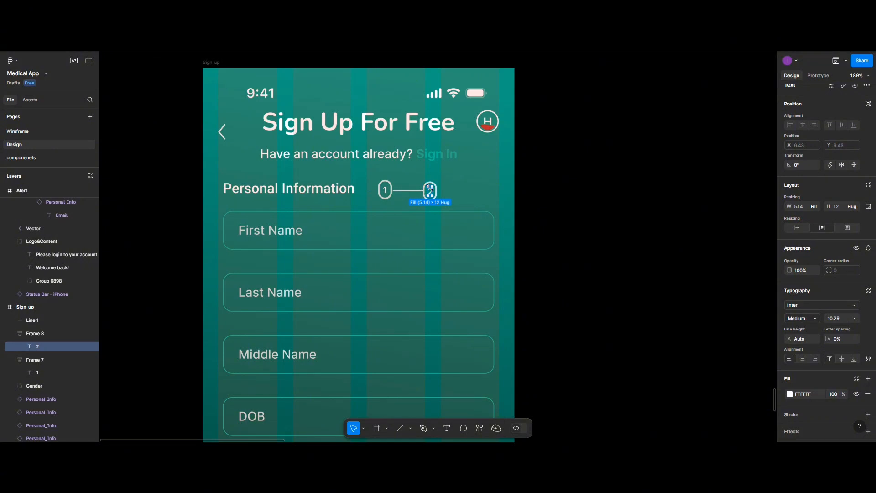
pyautogui.press('Escape')
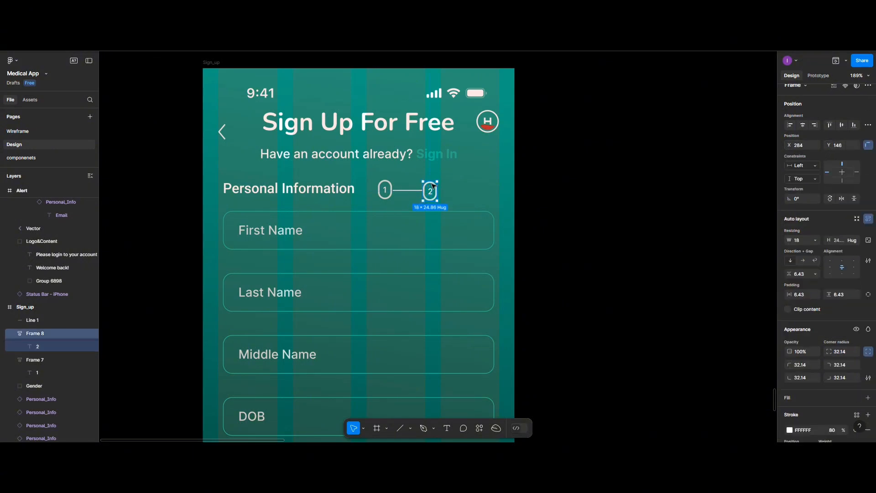
# Step: Duplicate the connector line and the number 2 badge to extend the step indicator, and change the new badge's text to 3
pyautogui.click(415, 191)
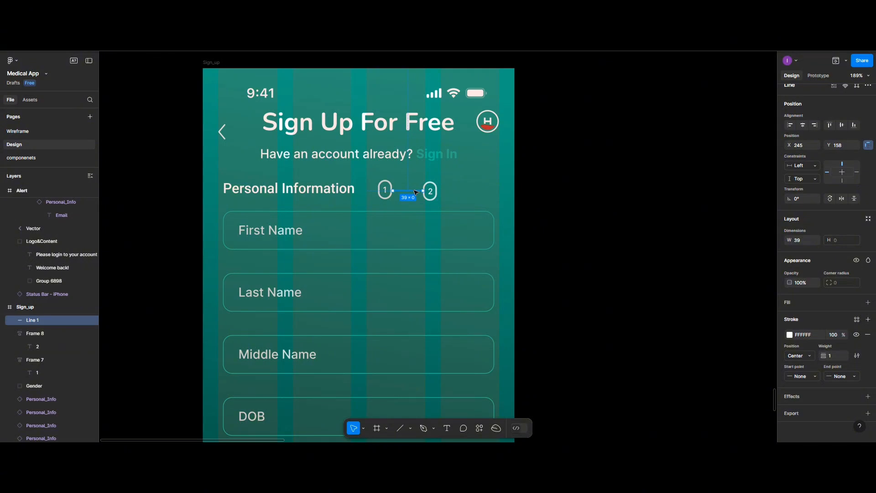
pyautogui.moveTo(416, 192); pyautogui.dragTo(473, 199)
pyautogui.click(429, 199)
pyautogui.doubleClick(474, 193)
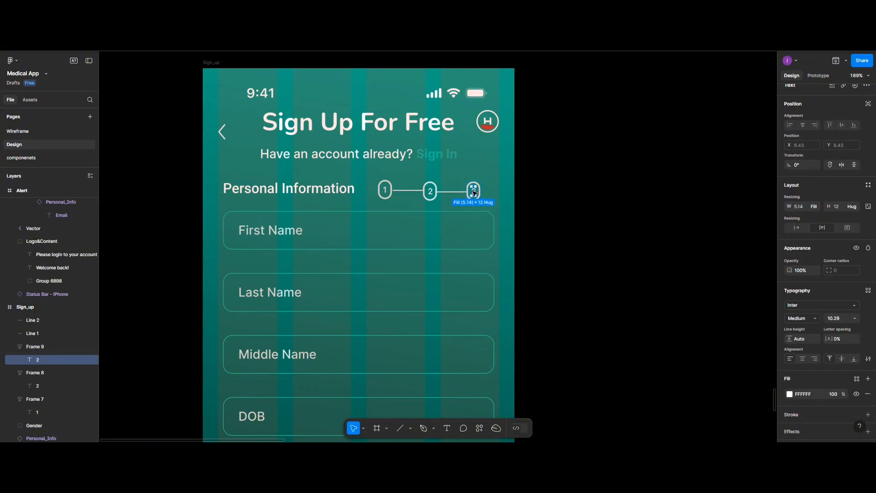
pyautogui.doubleClick(475, 193)
pyautogui.write('3')
pyautogui.press('Escape')
pyautogui.click(563, 177)
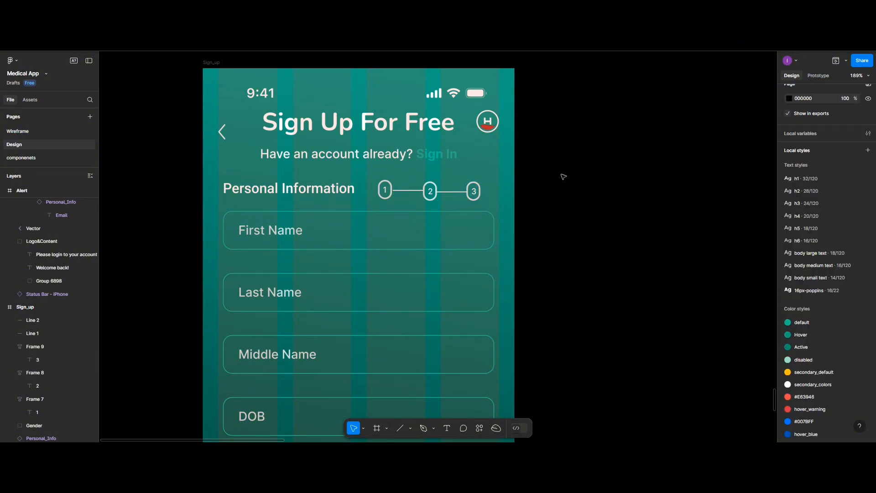
# Step: Try several page colours on the number 1 badge's stroke and settle on 20C997 at 100% opacity
pyautogui.click(385, 199)
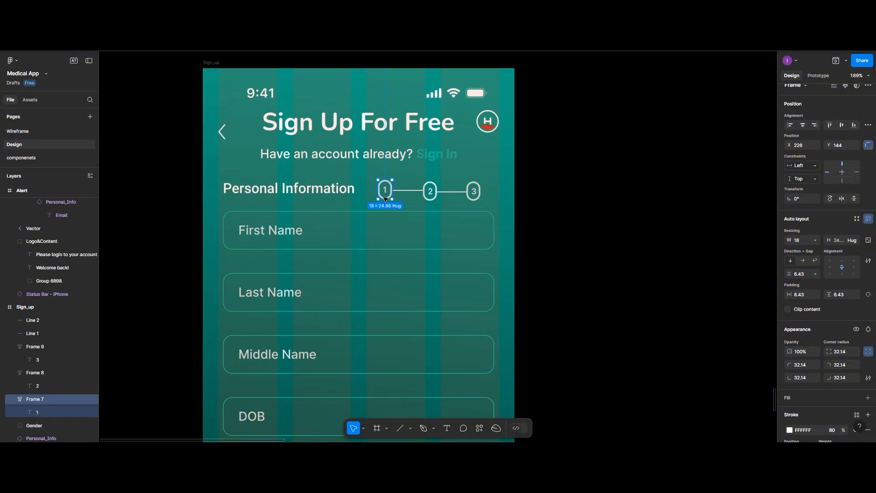
pyautogui.scroll(-2, 807, 383)
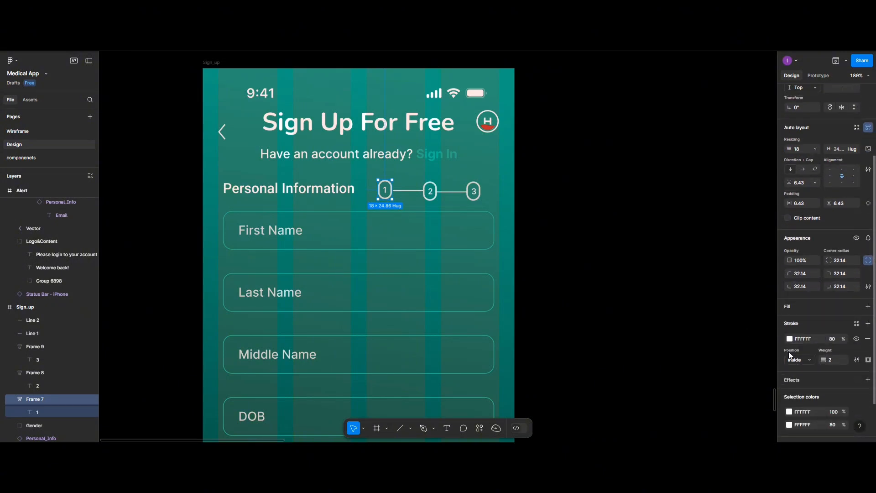
pyautogui.click(789, 338)
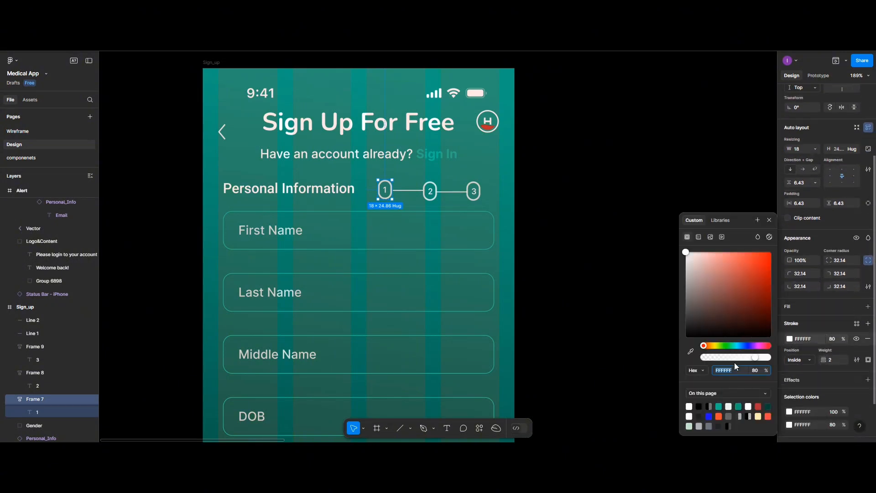
pyautogui.click(720, 405)
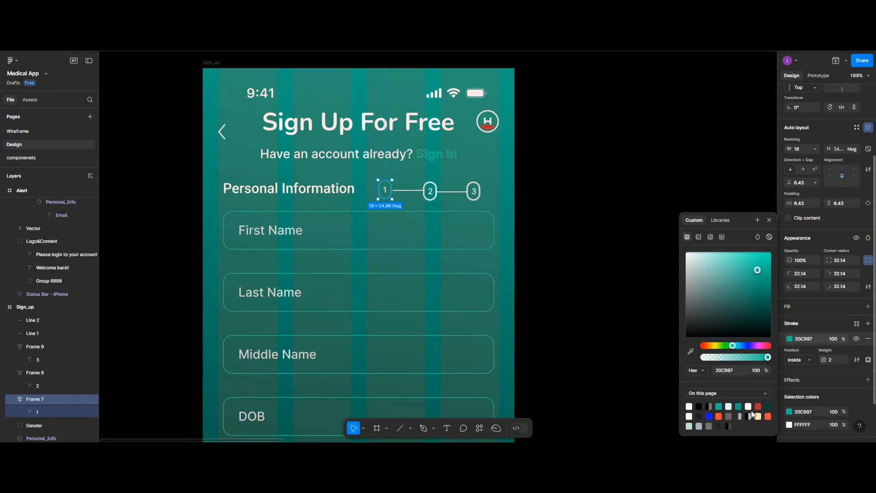
pyautogui.click(720, 414)
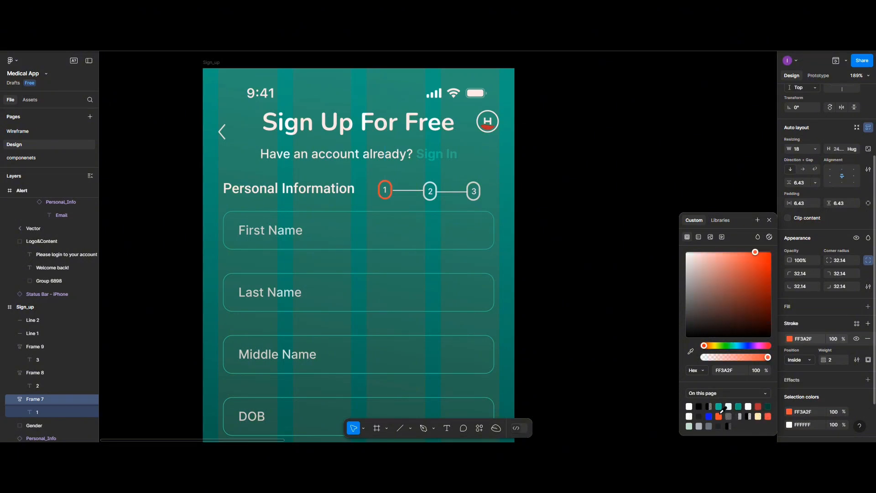
pyautogui.click(719, 407)
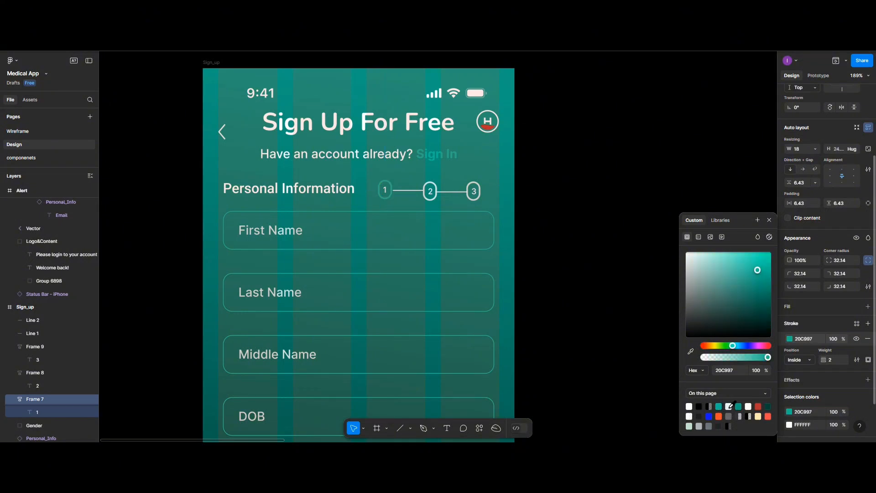
pyautogui.click(729, 406)
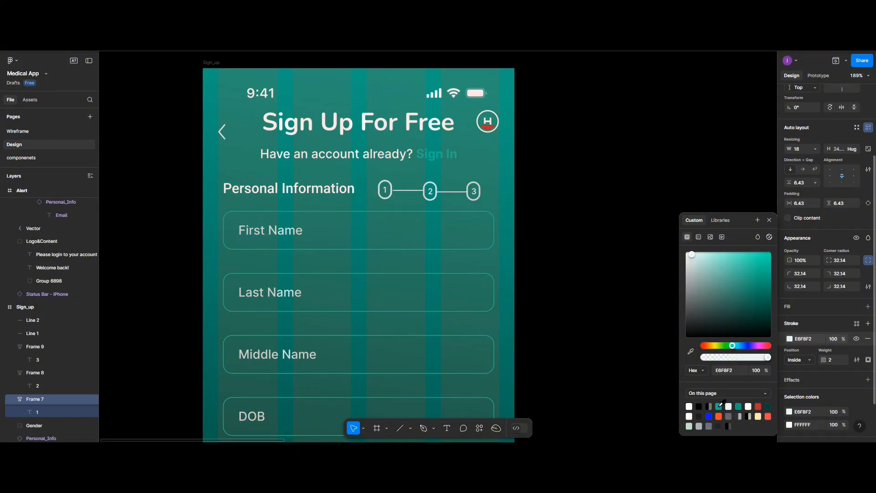
pyautogui.click(720, 405)
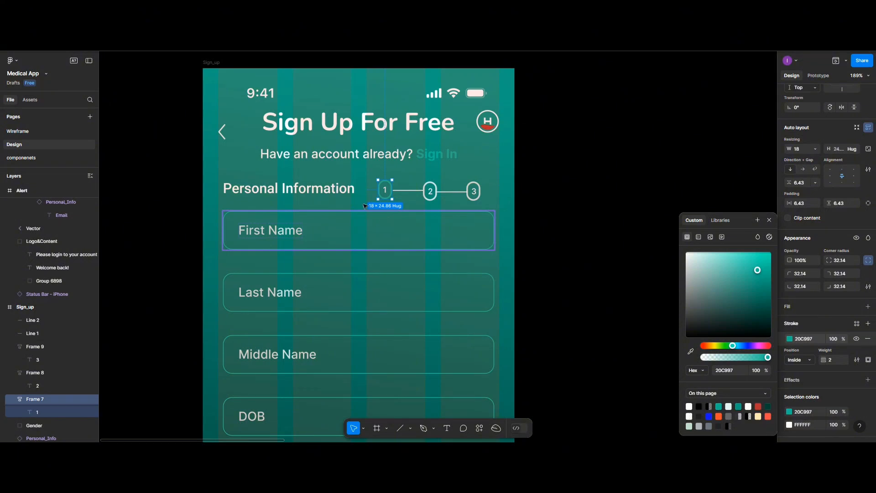
# Step: Set the stroke weight of the number 2 and number 3 badges to 1
pyautogui.keyDown('shift'); pyautogui.click(409, 193); pyautogui.keyUp('shift')
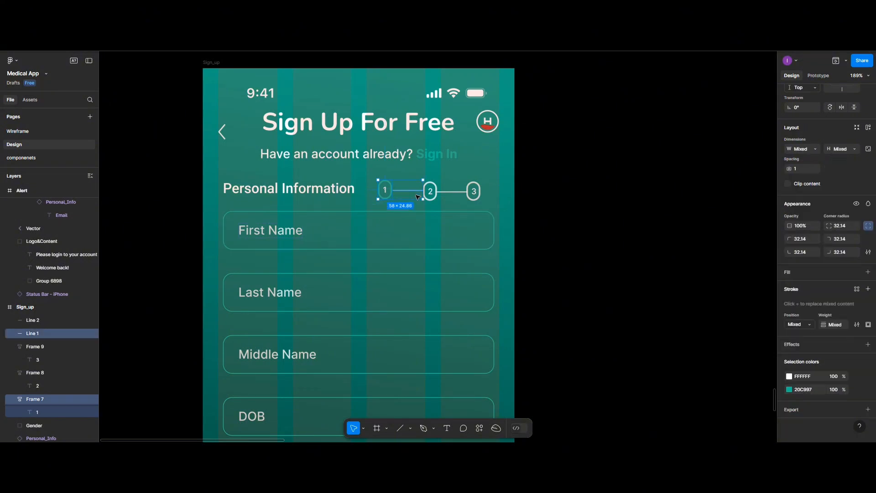
pyautogui.click(537, 190)
pyautogui.click(431, 192)
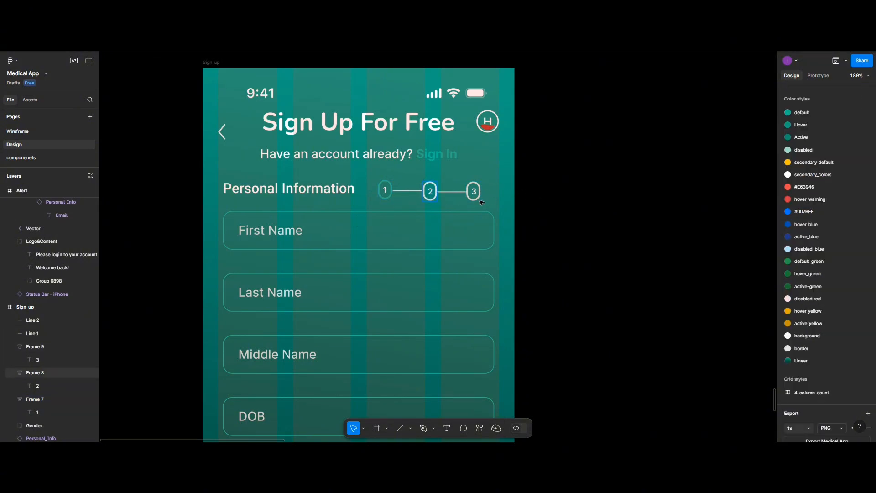
pyautogui.keyDown('shift'); pyautogui.click(475, 192); pyautogui.keyUp('shift')
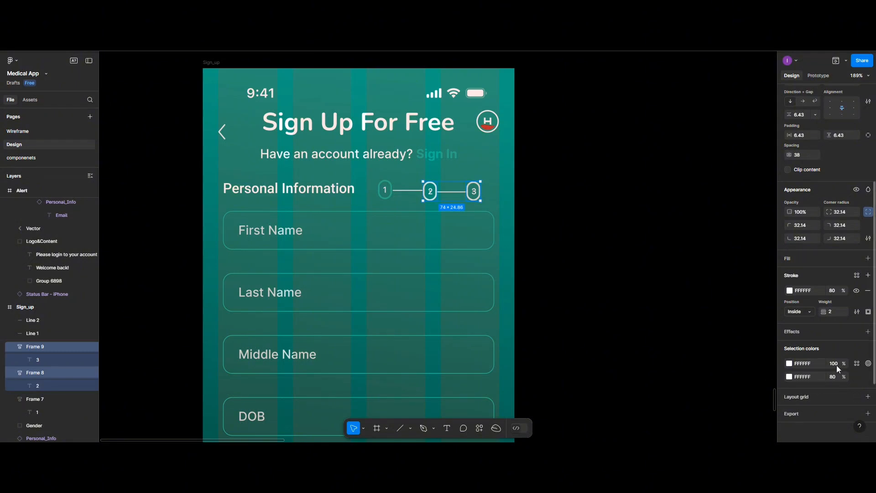
pyautogui.click(831, 313)
pyautogui.write('1')
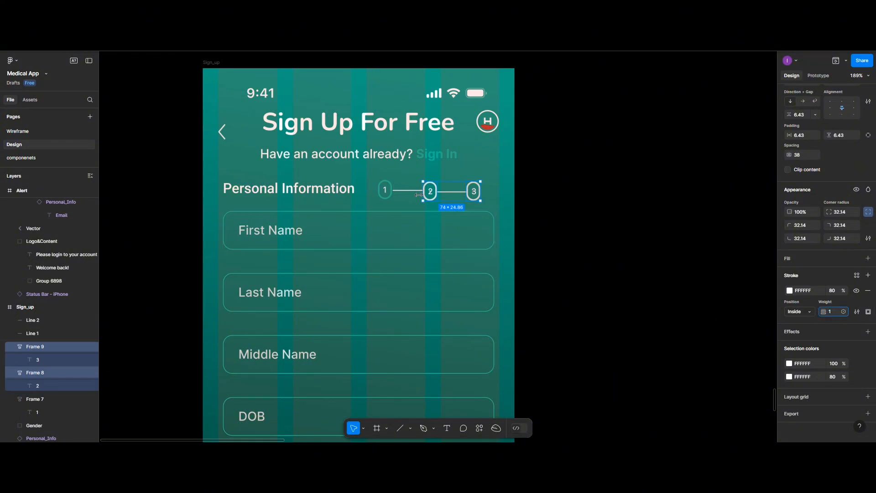
pyautogui.click(410, 196)
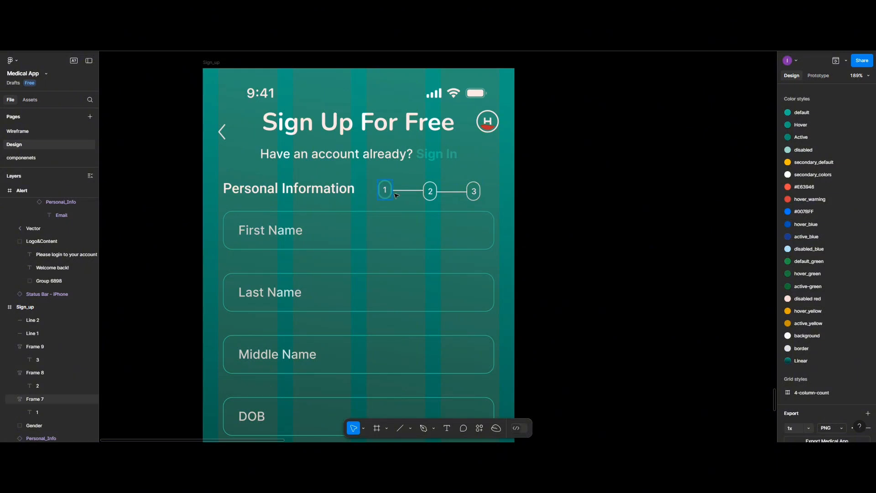
# Step: Select all three number badges with both connector lines and align them on their vertical centers
pyautogui.click(395, 194)
pyautogui.keyDown('shift'); pyautogui.click(402, 190); pyautogui.keyUp('shift')
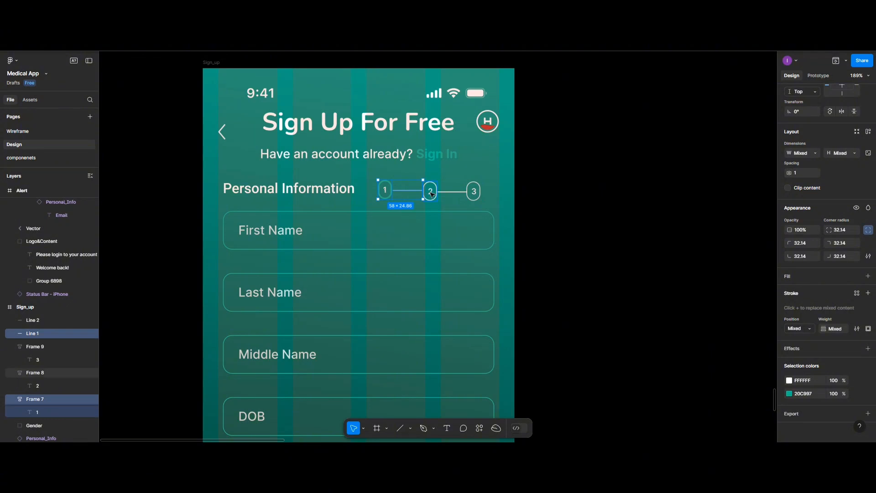
pyautogui.keyDown('shift'); pyautogui.click(431, 194); pyautogui.keyUp('shift')
pyautogui.keyDown('shift'); pyautogui.click(449, 192); pyautogui.keyUp('shift')
pyautogui.keyDown('shift'); pyautogui.click(475, 194); pyautogui.keyUp('shift')
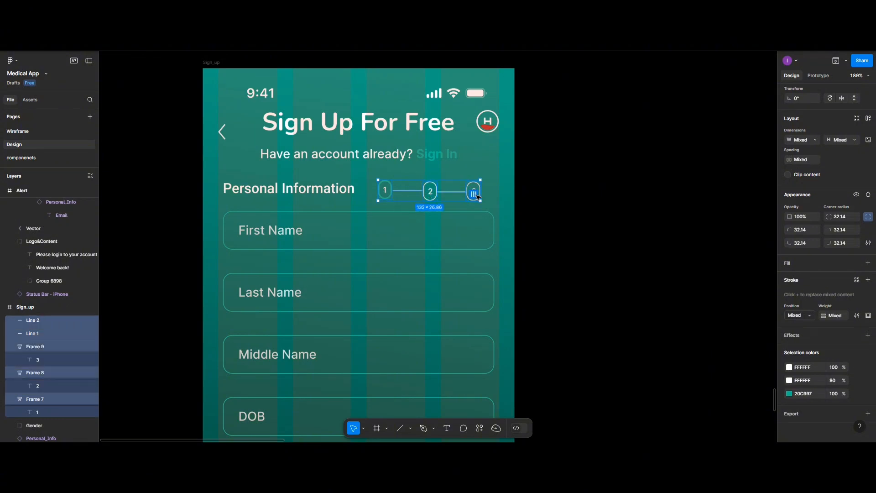
pyautogui.scroll(3, 825, 155)
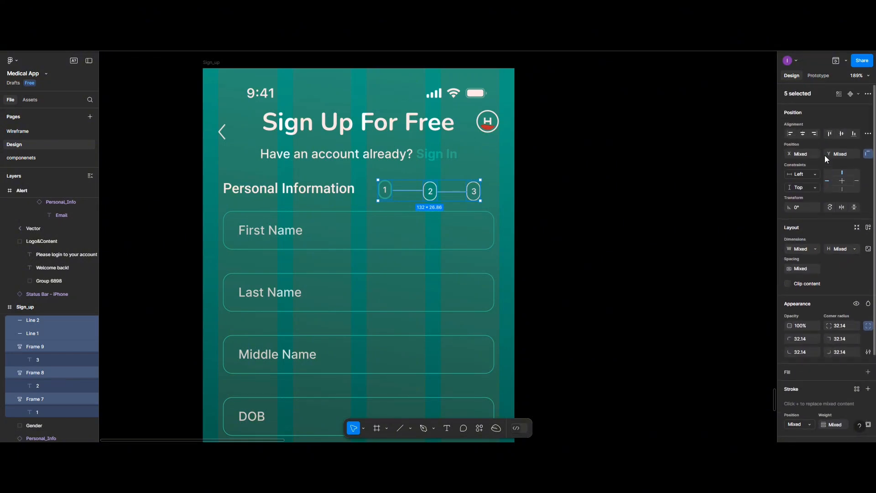
pyautogui.click(840, 133)
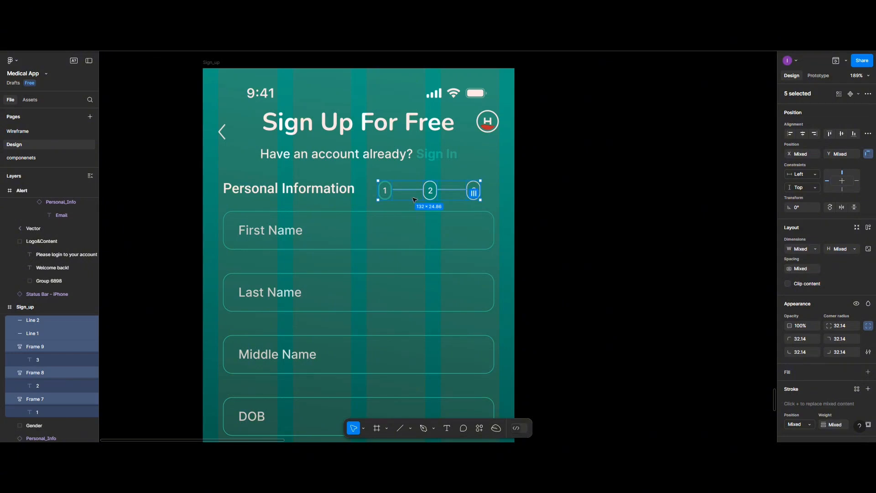
# Step: Group the selected badges and connector lines and rename the group Form_Progress
pyautogui.hotkey('ctrl', 'g')
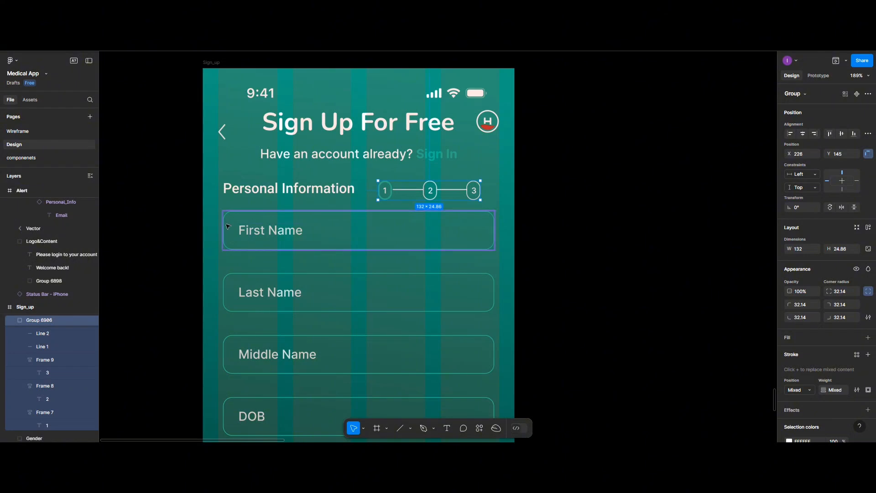
pyautogui.doubleClick(51, 321)
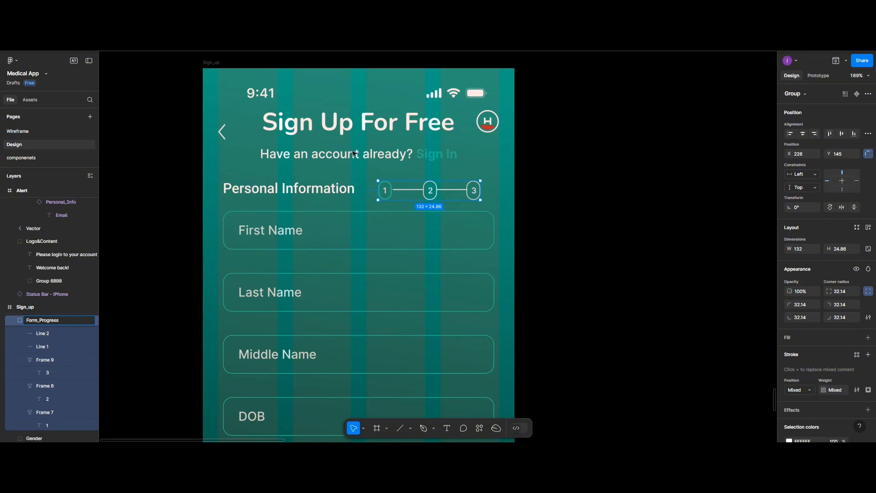
pyautogui.click(222, 134)
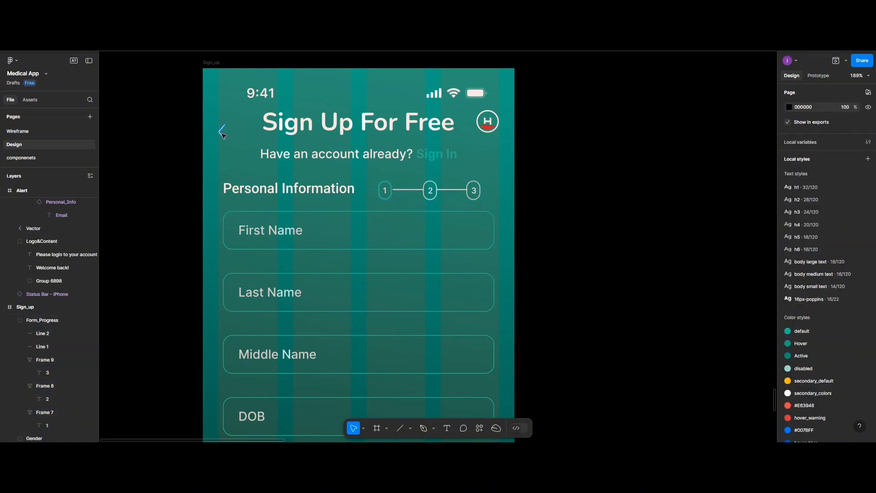
# Step: Move the Sign Up For Free title and the logo down in line with the back arrow, placing the logo at about X 351, Y 65
pyautogui.click(222, 132)
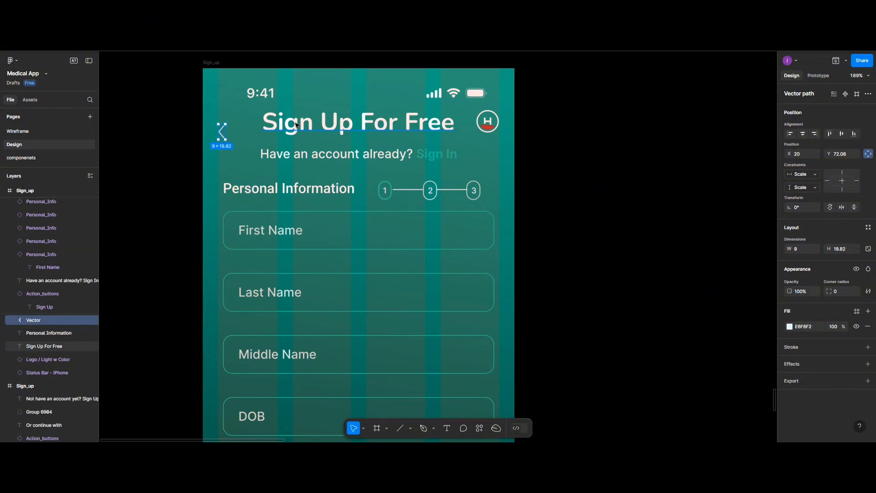
pyautogui.click(297, 125)
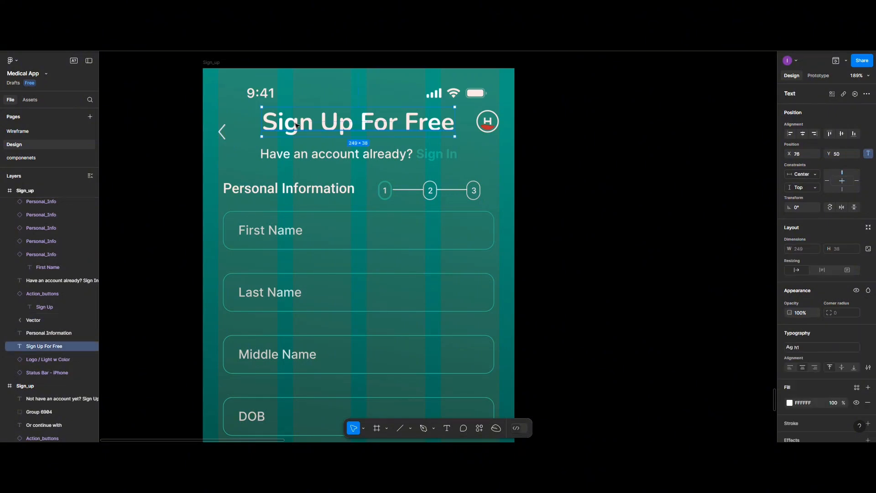
pyautogui.moveTo(297, 125); pyautogui.dragTo(297, 132)
pyautogui.click(496, 125)
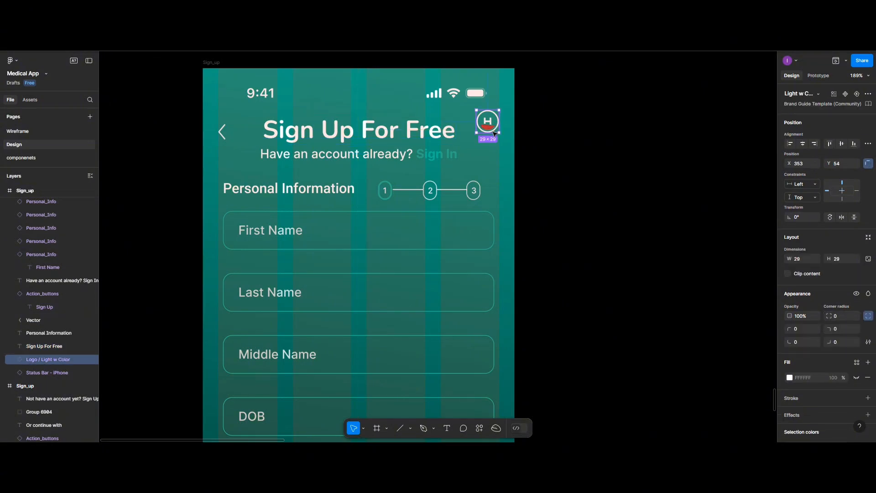
pyautogui.moveTo(493, 132); pyautogui.dragTo(495, 134)
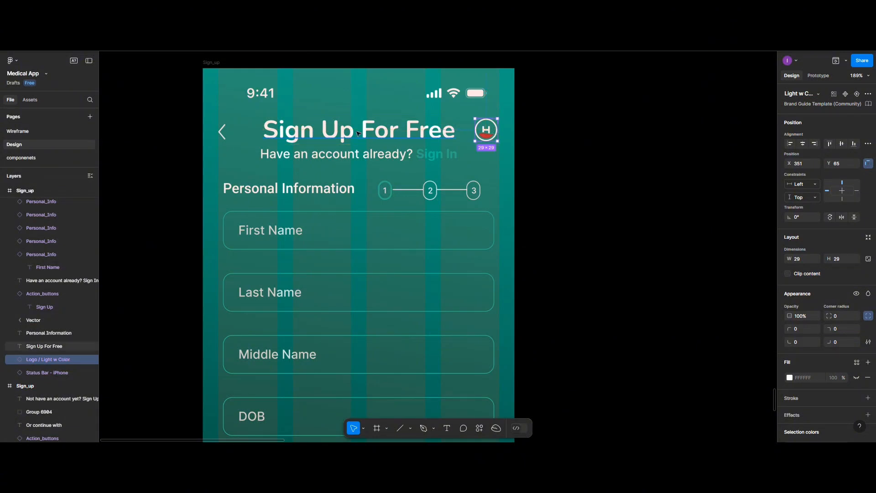
# Step: Select the back arrow, the Sign Up For Free title and the logo, and align them on their vertical centers
pyautogui.click(221, 132)
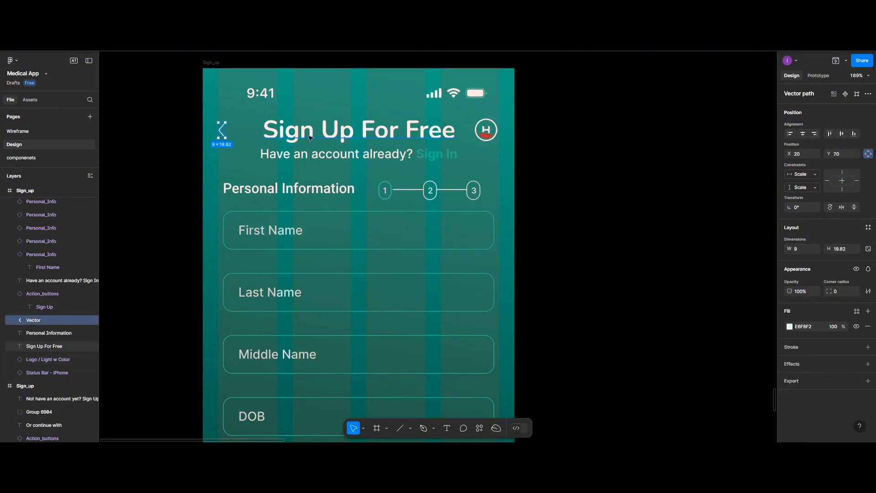
pyautogui.click(379, 138)
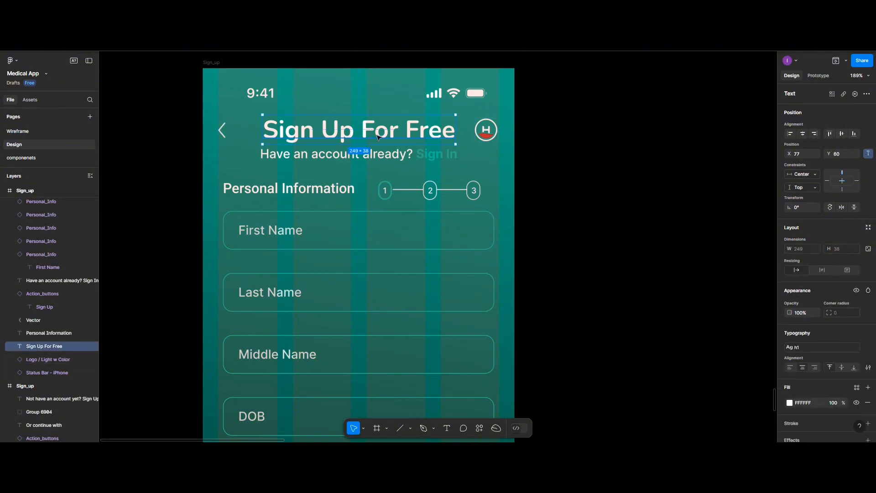
pyautogui.keyDown('shift'); pyautogui.click(482, 137); pyautogui.keyUp('shift')
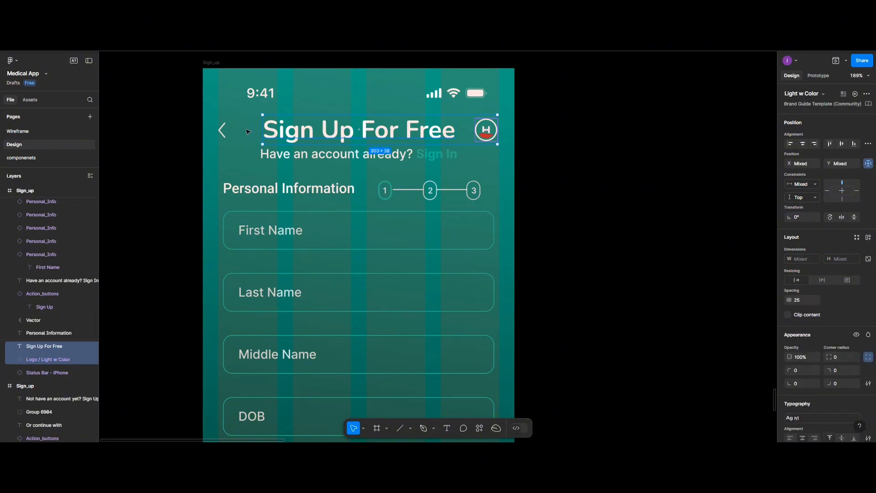
pyautogui.keyDown('shift'); pyautogui.click(223, 131); pyautogui.keyUp('shift')
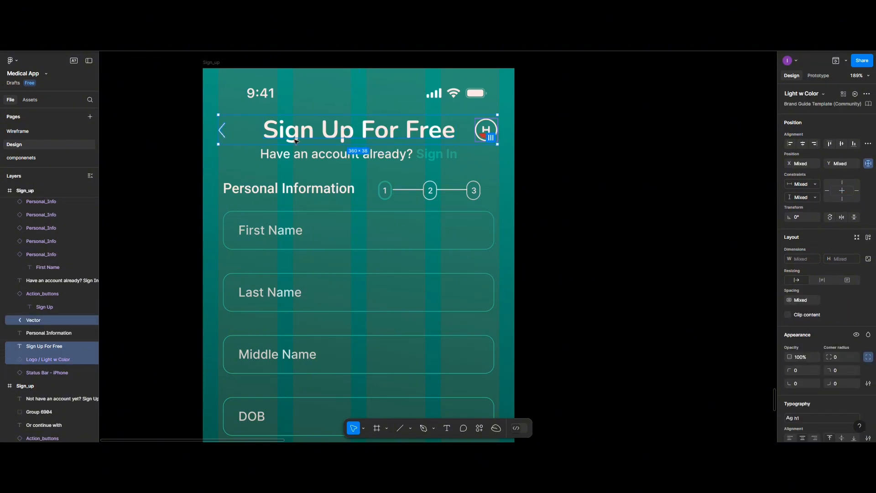
pyautogui.click(837, 144)
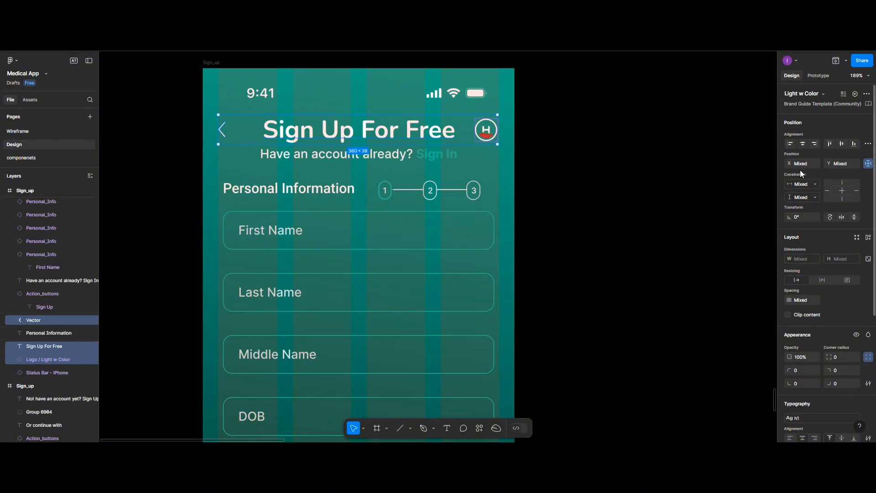
pyautogui.press('Escape')
pyautogui.click(482, 135)
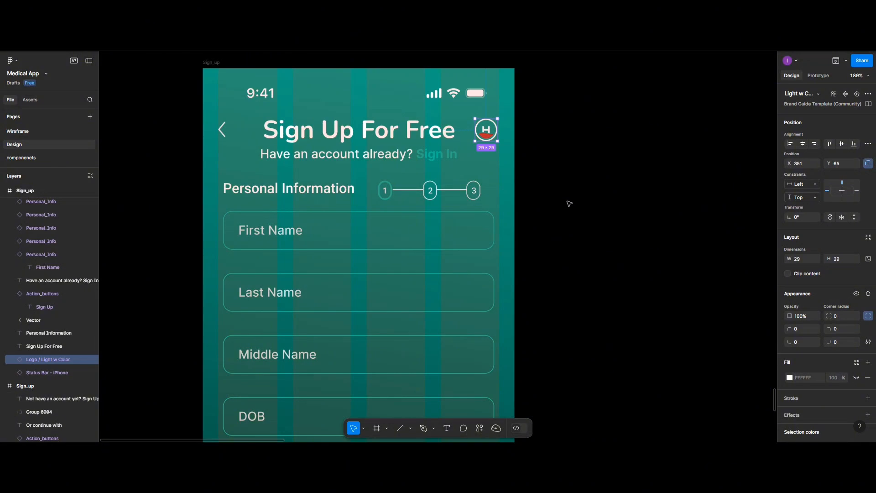
# Step: Check the back arrow's position on the login screen and set the sign-up screen's back arrow, title and logo to Y 60
pyautogui.scroll(-3, 569, 203)
pyautogui.scroll(5, 423, 134)
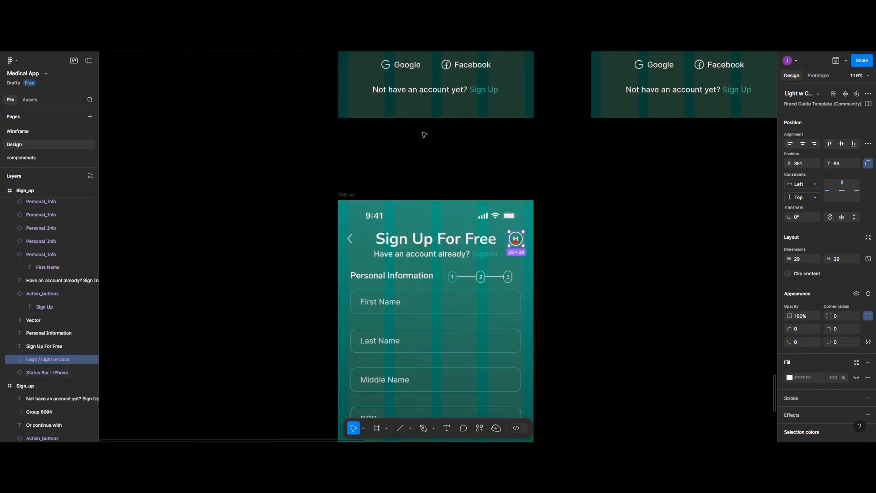
pyautogui.scroll(6, 424, 134)
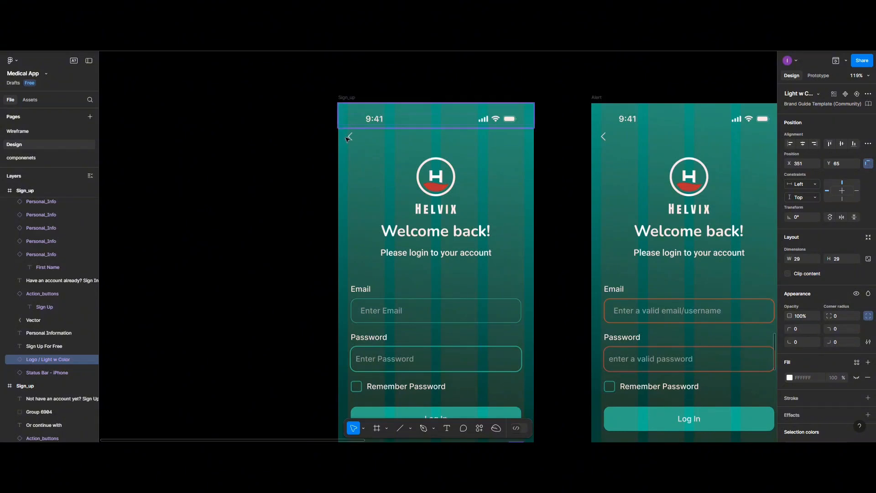
pyautogui.click(350, 138)
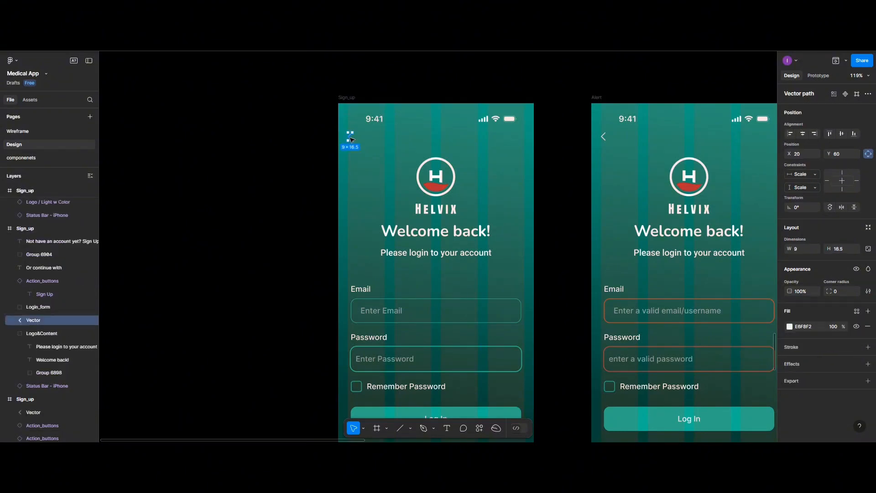
pyautogui.scroll(-2, 437, 158)
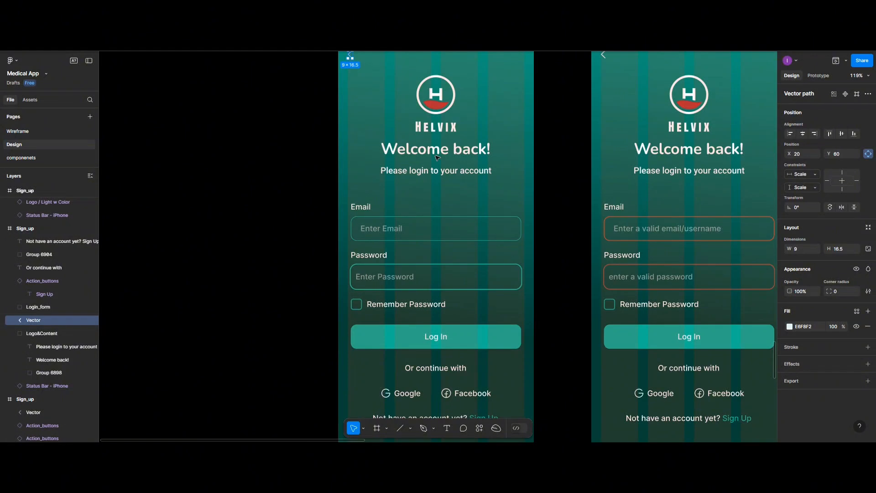
pyautogui.scroll(-10, 437, 158)
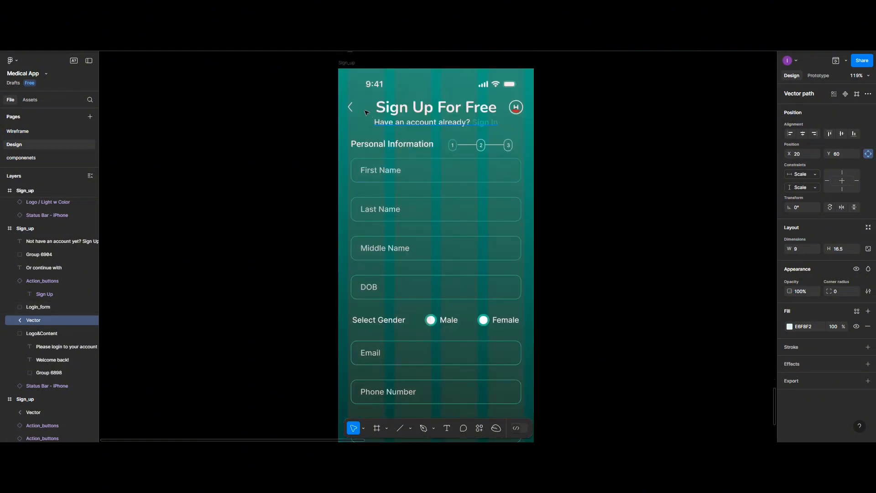
pyautogui.click(352, 108)
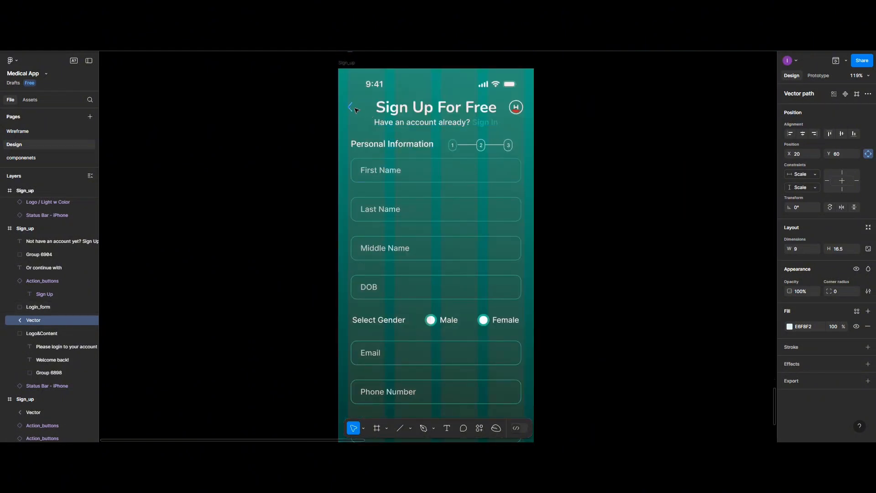
pyautogui.keyDown('shift'); pyautogui.click(396, 111); pyautogui.keyUp('shift')
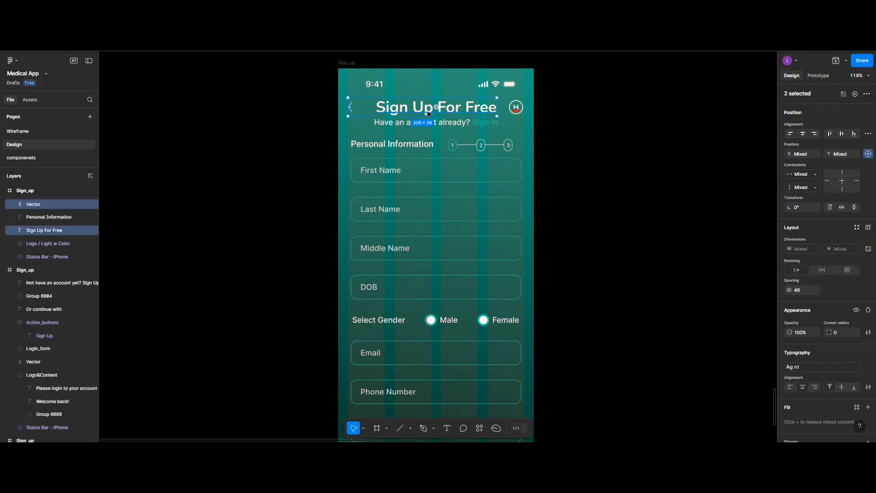
pyautogui.keyDown('shift'); pyautogui.click(516, 107); pyautogui.keyUp('shift')
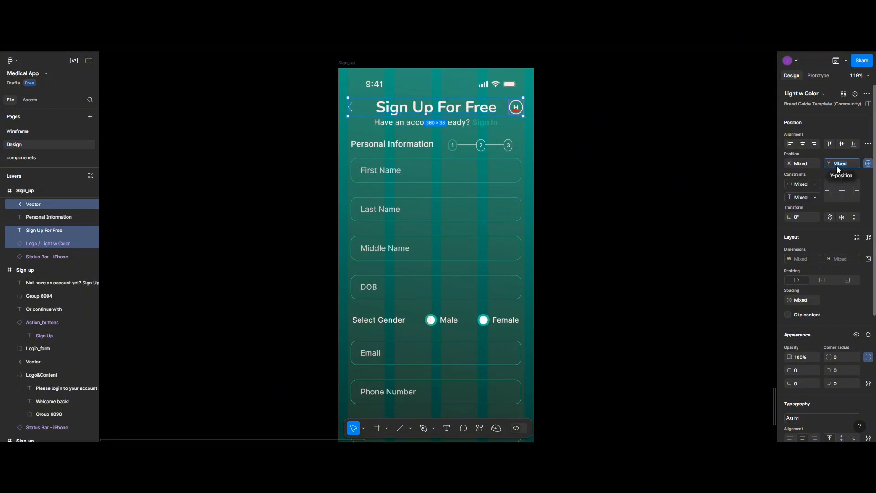
pyautogui.press('Return')
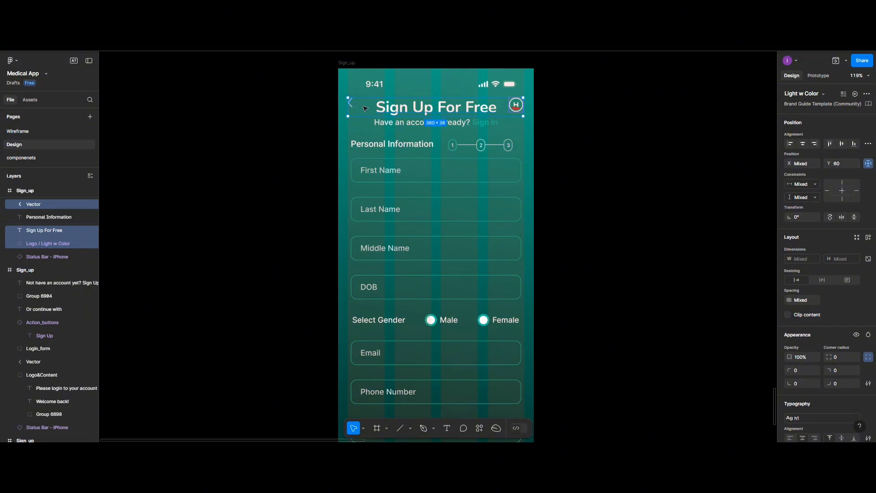
pyautogui.click(318, 106)
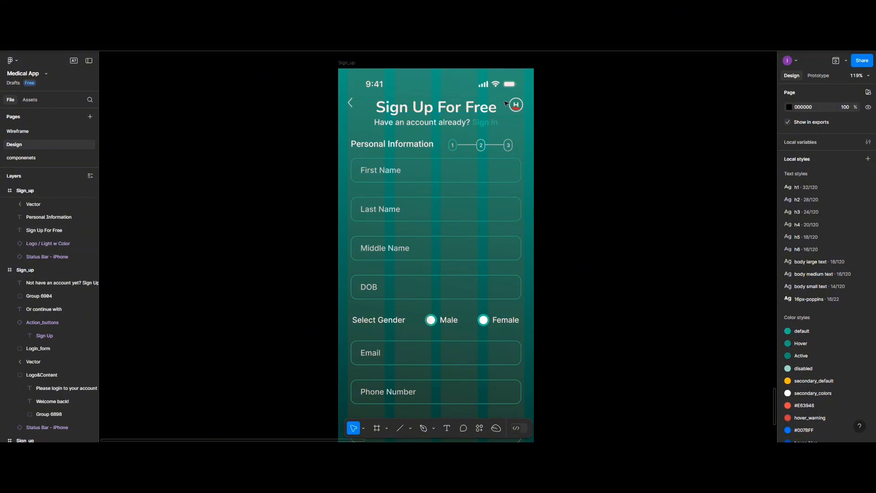
# Step: Move the back arrow down slightly so it is vertically centered beside the Sign Up For Free title
pyautogui.click(474, 109)
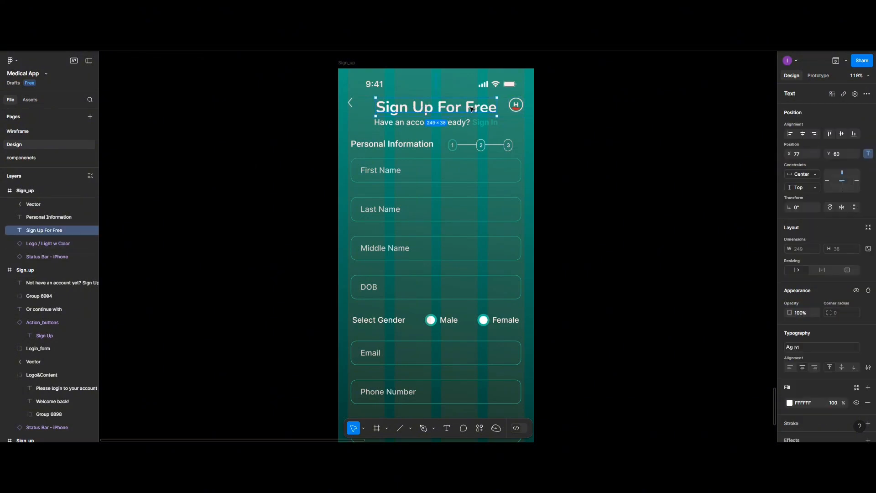
pyautogui.click(351, 104)
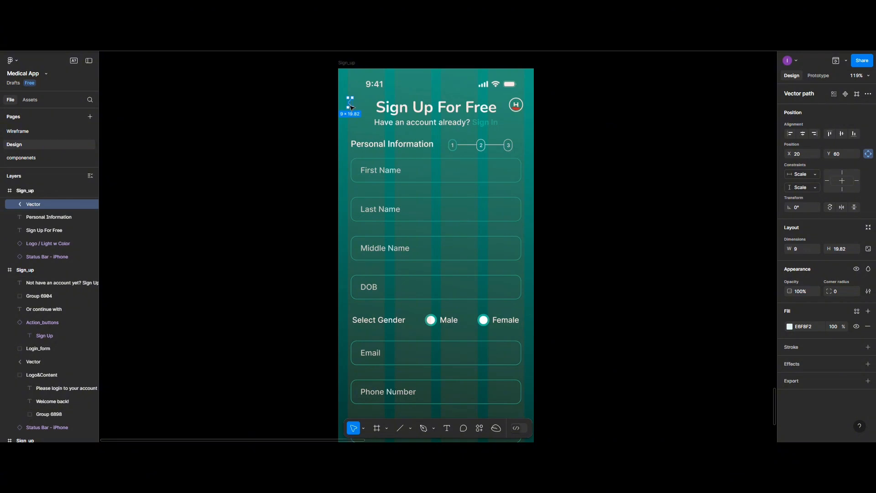
pyautogui.moveTo(351, 106); pyautogui.dragTo(351, 109)
pyautogui.click(553, 190)
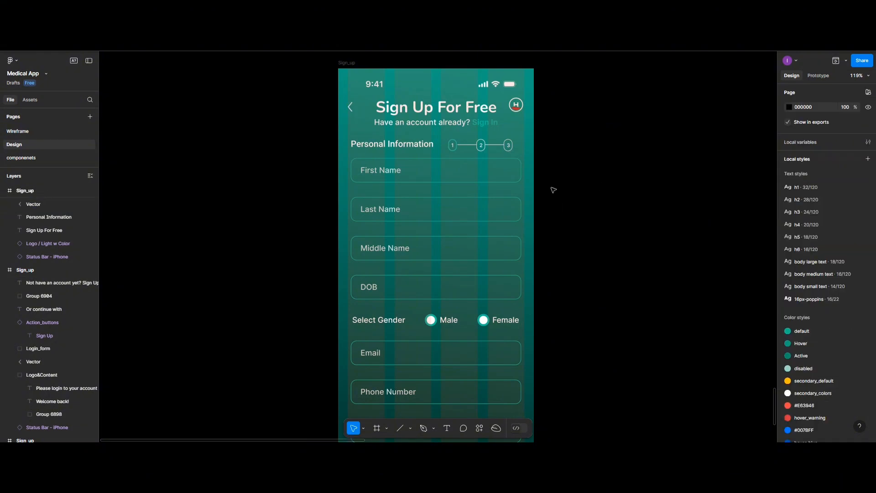
# Step: Align the logo with the Sign Up For Free title on their vertical centers
pyautogui.click(485, 110)
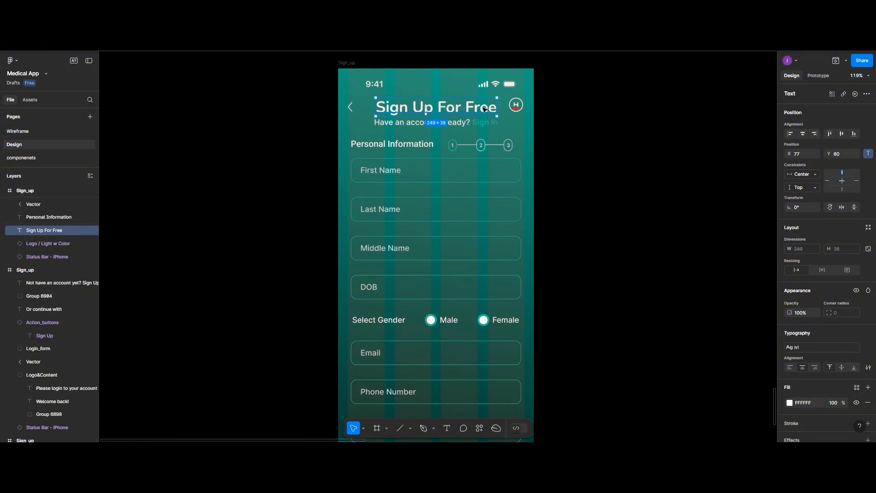
pyautogui.keyDown('shift'); pyautogui.click(517, 113); pyautogui.keyUp('shift')
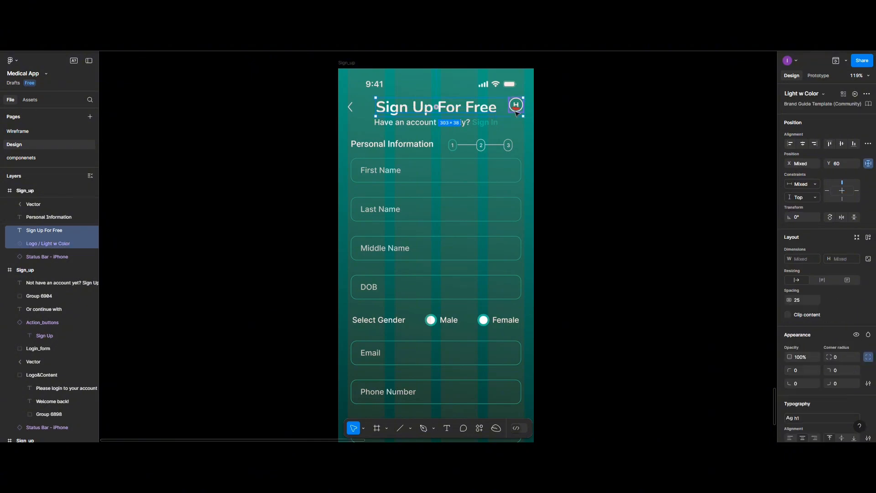
pyautogui.click(841, 144)
pyautogui.click(577, 203)
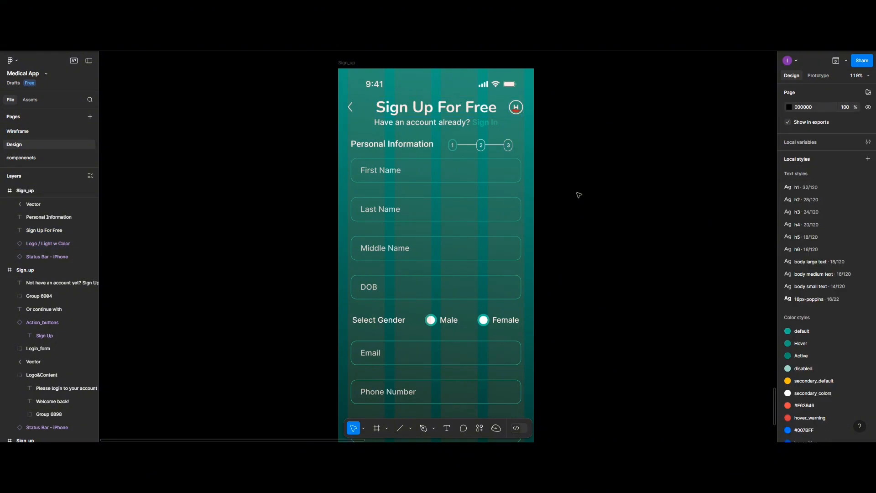
# Step: Set the vertical spacing between the Sign Up For Free title and the "Have an account already? Sign In" line to 20
pyautogui.click(436, 114)
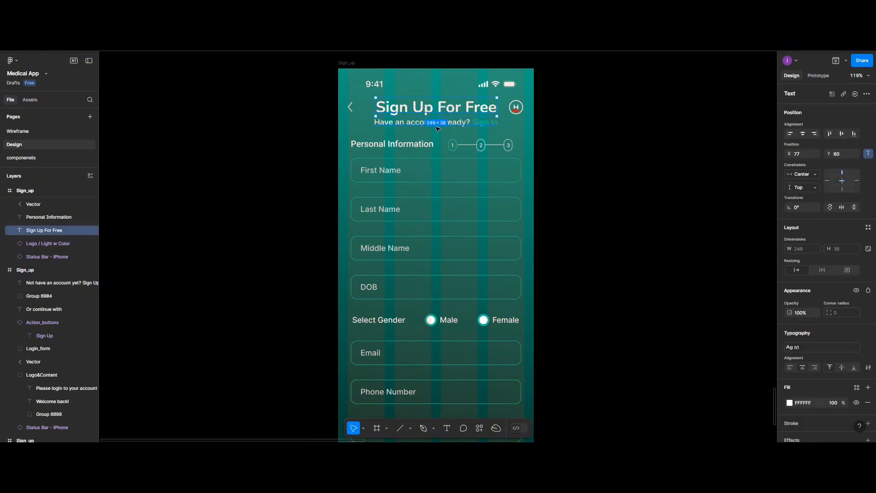
pyautogui.keyDown('shift'); pyautogui.click(437, 124); pyautogui.keyUp('shift')
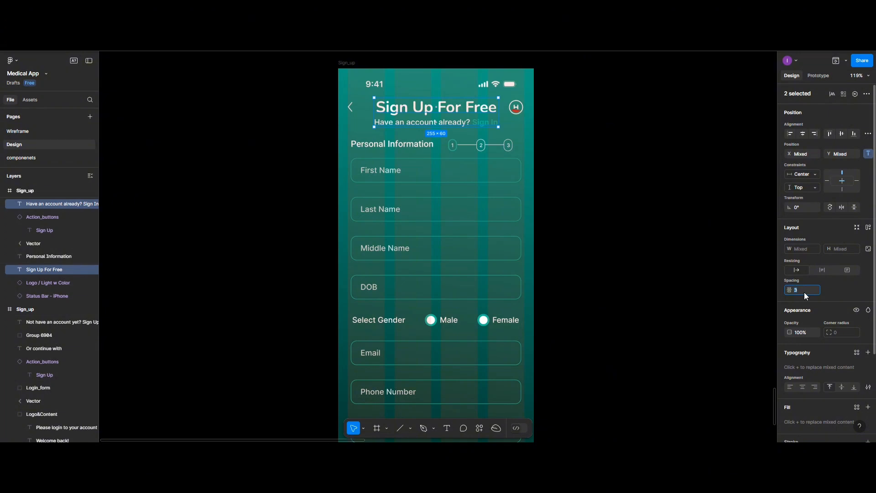
pyautogui.press('Return')
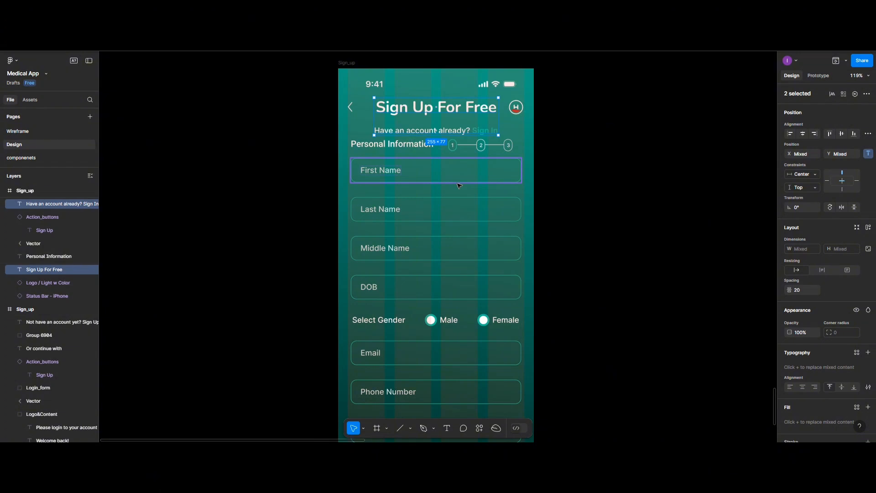
# Step: Extend the sign-up frame downward below the Next button to a height of about 1119
pyautogui.scroll(-3, 432, 192)
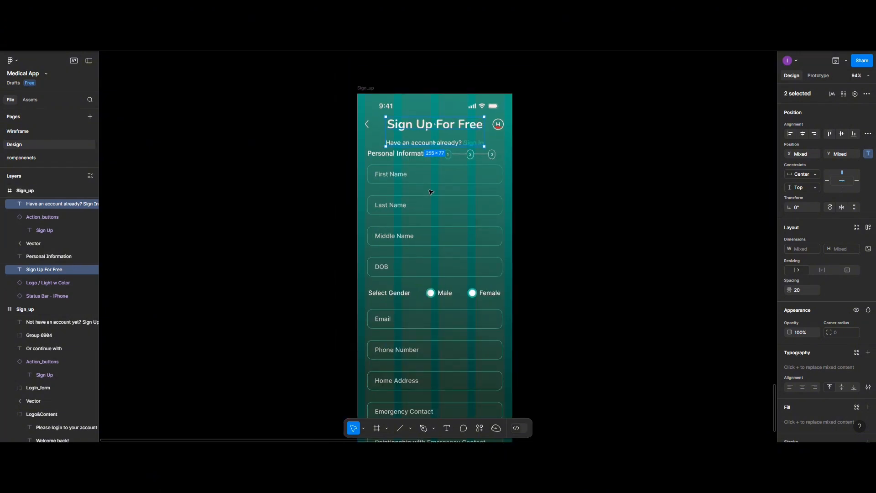
pyautogui.scroll(-5, 431, 193)
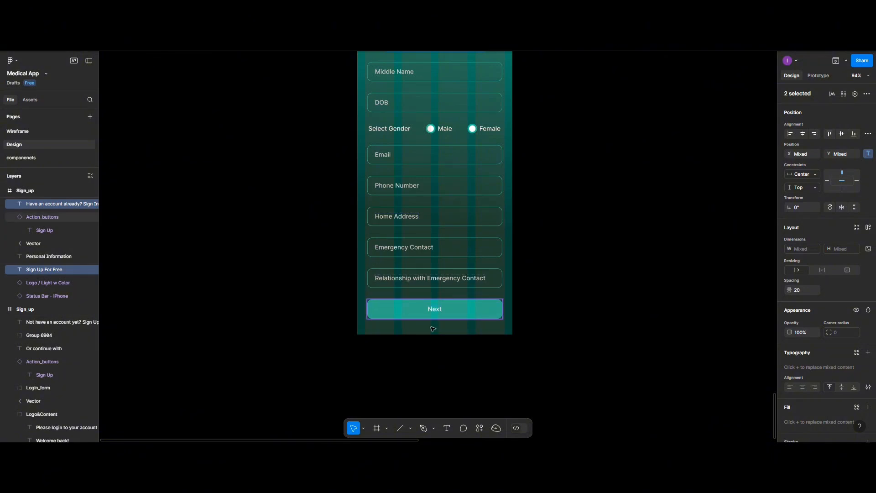
pyautogui.scroll(8, 421, 314)
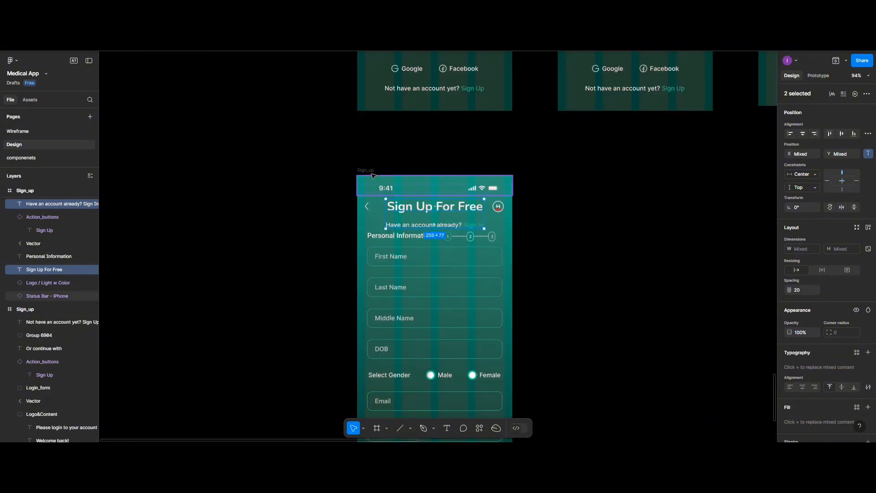
pyautogui.click(373, 172)
pyautogui.scroll(-10, 425, 274)
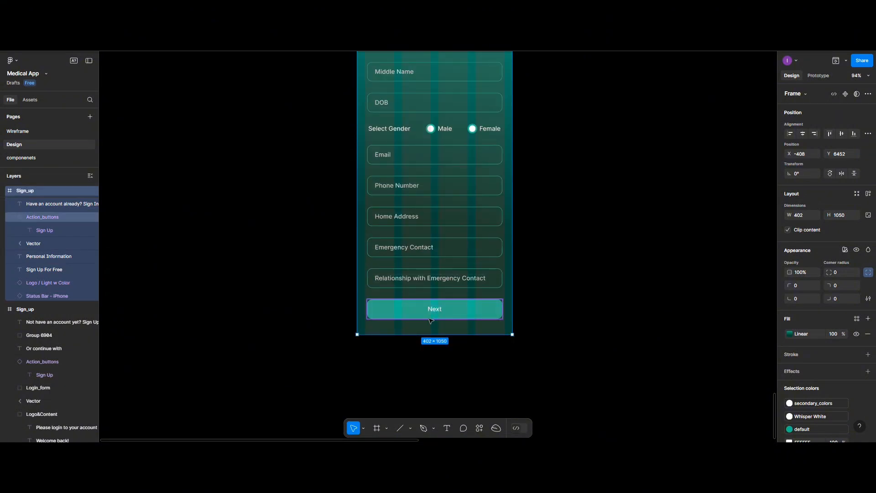
pyautogui.moveTo(429, 336); pyautogui.dragTo(428, 361)
# Step: Select the Personal Information heading and the Form_Progress group and align them on their vertical centers
pyautogui.scroll(3, 561, 212)
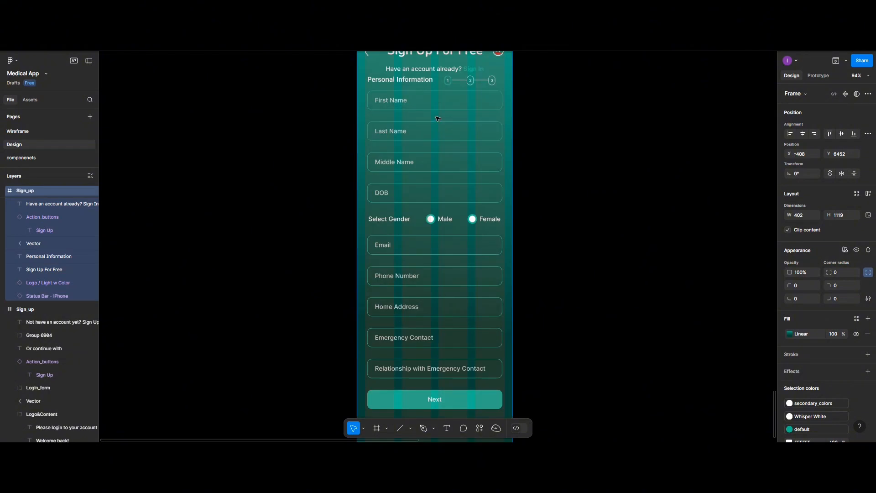
pyautogui.scroll(1, 406, 91)
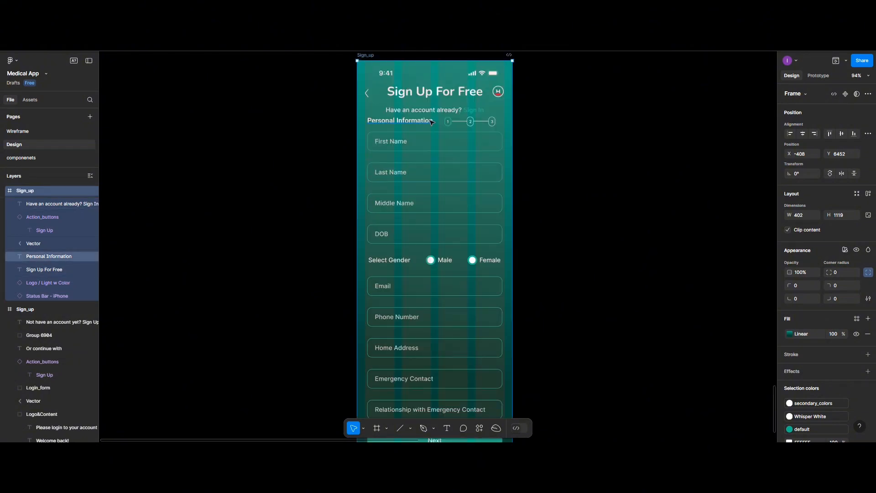
pyautogui.click(408, 123)
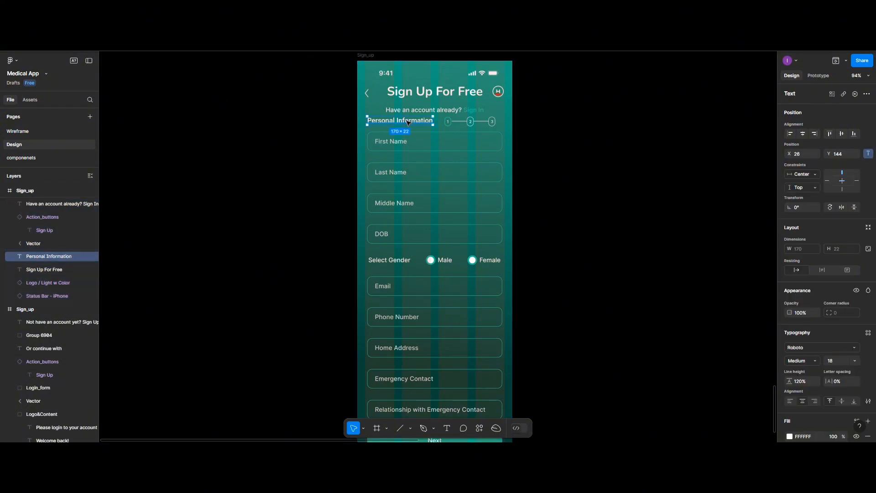
pyautogui.keyDown('shift'); pyautogui.click(456, 122); pyautogui.keyUp('shift')
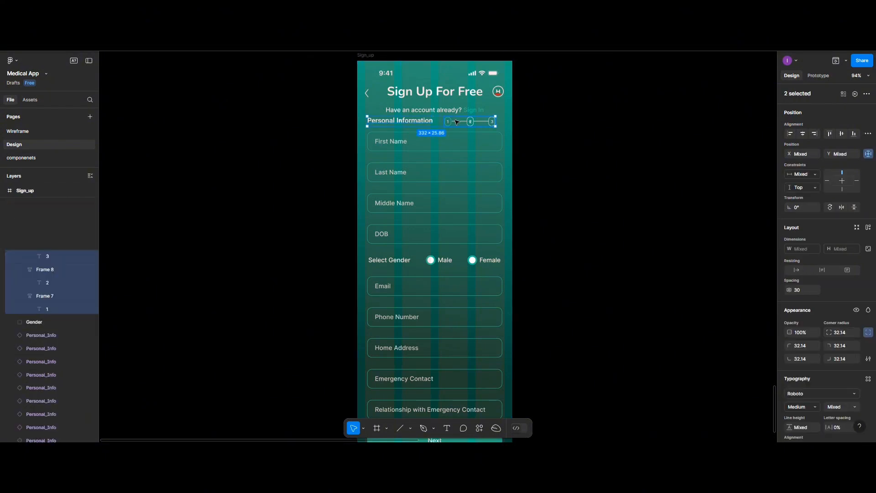
pyautogui.click(840, 134)
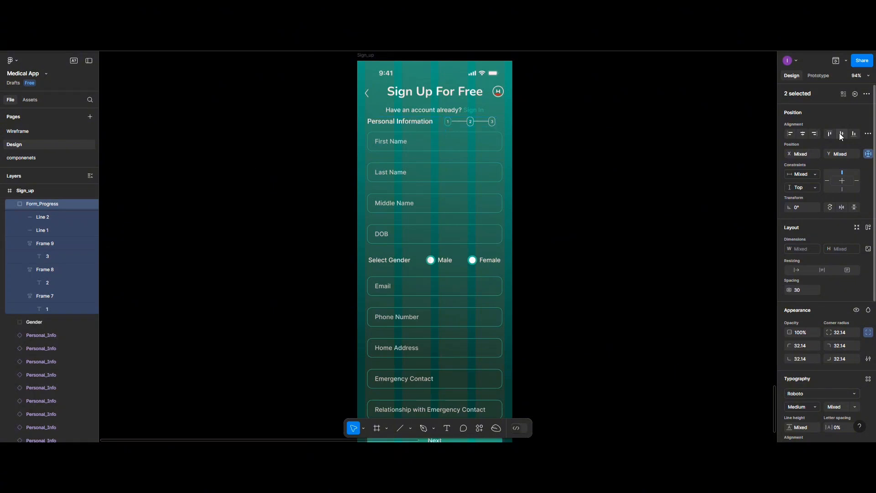
# Step: Group the Personal Information heading and Form_Progress with all form fields, the Select Gender row and the Next button
pyautogui.keyDown('shift'); pyautogui.click(414, 145); pyautogui.keyUp('shift')
pyautogui.keyDown('shift'); pyautogui.click(400, 170); pyautogui.keyUp('shift')
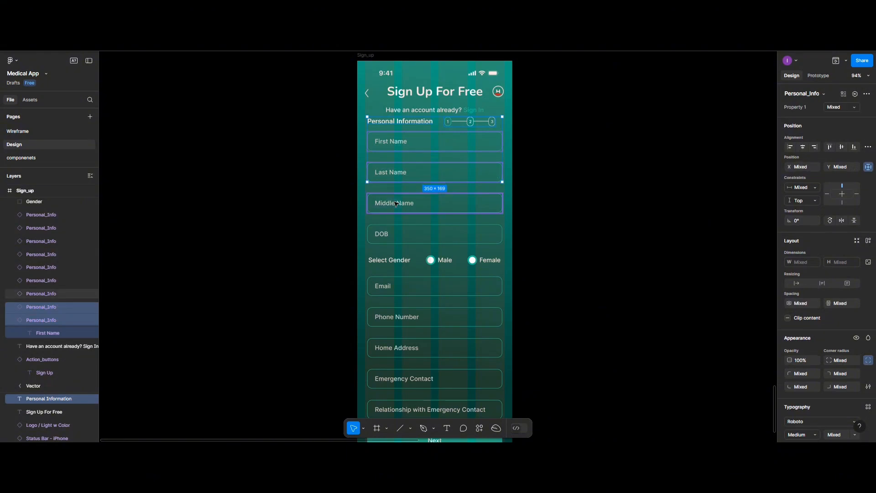
pyautogui.keyDown('shift'); pyautogui.click(396, 203); pyautogui.keyUp('shift')
pyautogui.keyDown('shift'); pyautogui.click(395, 233); pyautogui.keyUp('shift')
pyautogui.scroll(-3, 401, 219)
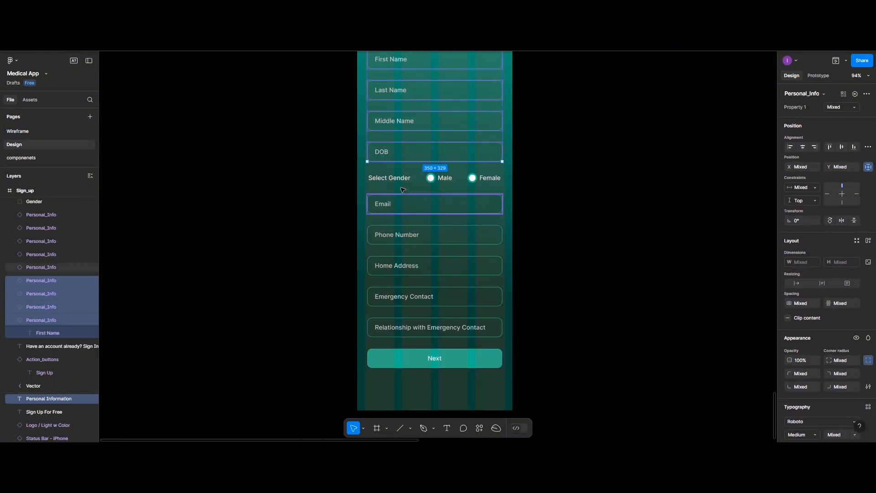
pyautogui.keyDown('shift'); pyautogui.click(402, 181); pyautogui.keyUp('shift')
pyautogui.keyDown('shift'); pyautogui.click(397, 206); pyautogui.keyUp('shift')
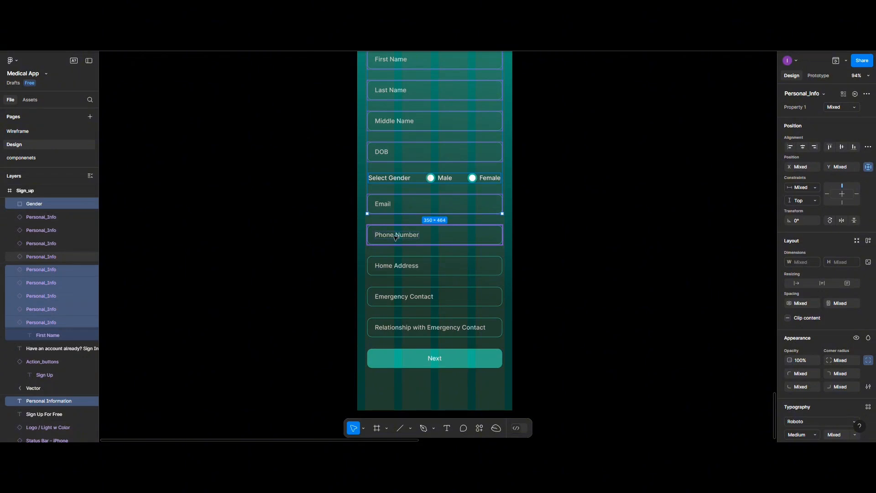
pyautogui.keyDown('shift'); pyautogui.click(395, 237); pyautogui.keyUp('shift')
pyautogui.keyDown('shift'); pyautogui.click(398, 262); pyautogui.keyUp('shift')
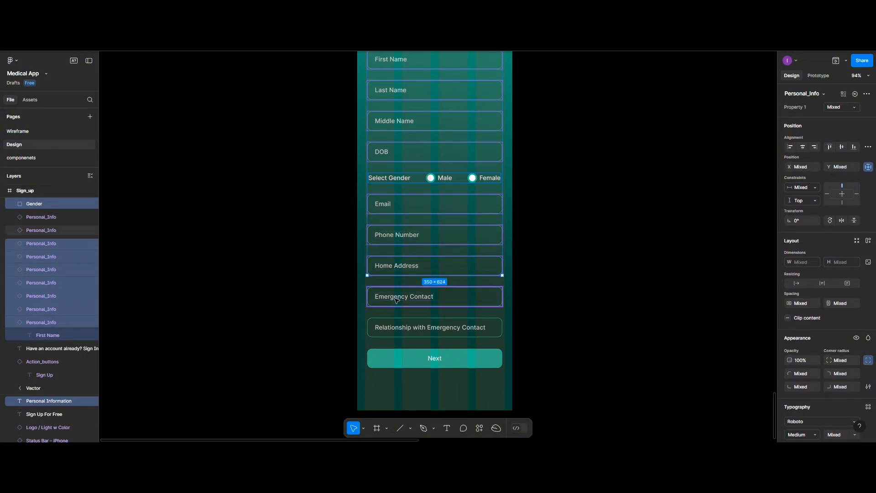
pyautogui.keyDown('shift'); pyautogui.click(396, 298); pyautogui.keyUp('shift')
pyautogui.keyDown('shift'); pyautogui.click(396, 327); pyautogui.keyUp('shift')
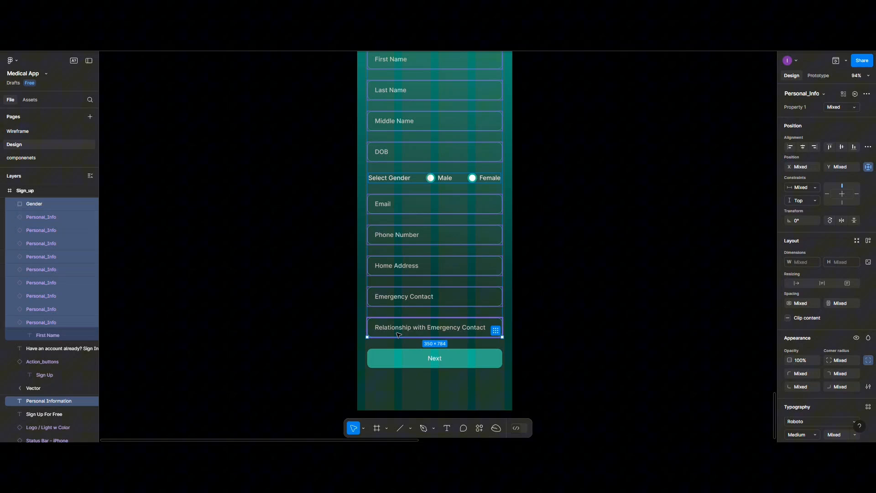
pyautogui.keyDown('shift'); pyautogui.click(396, 359); pyautogui.keyUp('shift')
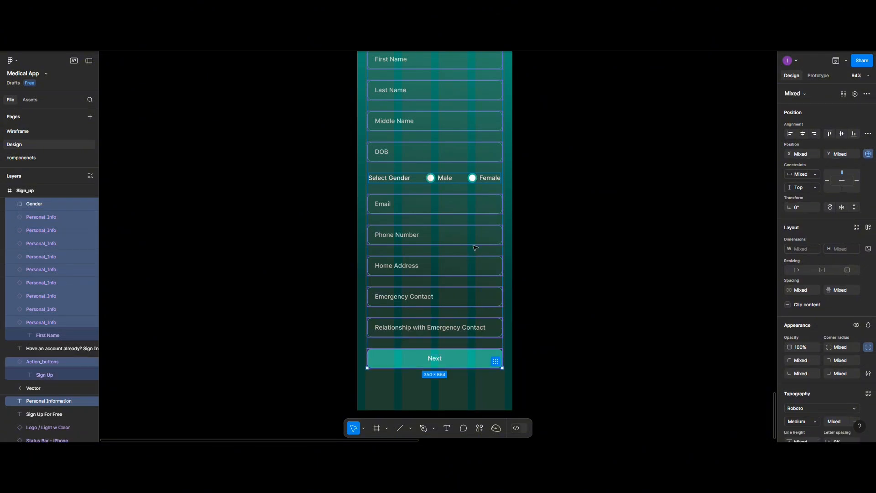
pyautogui.hotkey('ctrl', 'g')
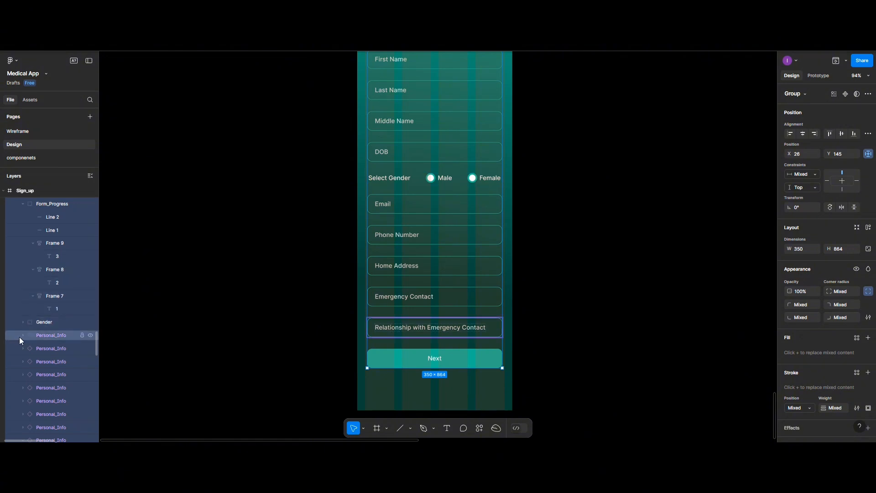
# Step: Rename the frame around number 2 in Form_Progress as Form
pyautogui.doubleClick(64, 270)
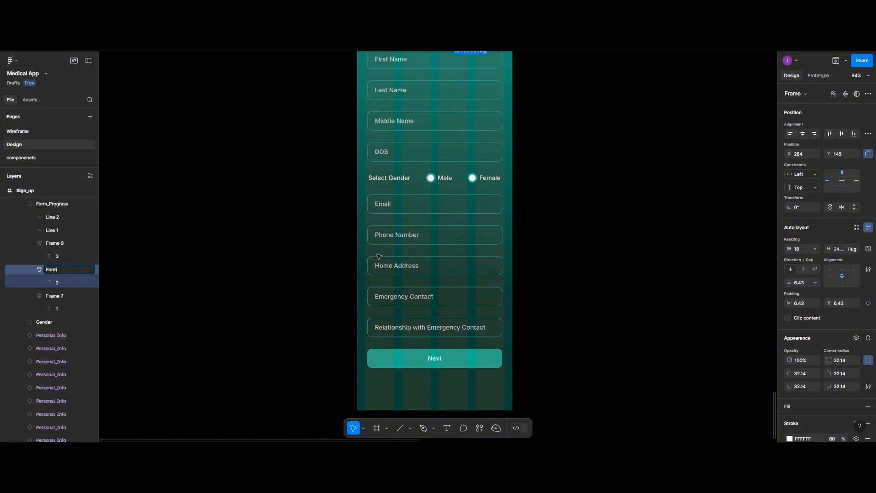
pyautogui.click(470, 167)
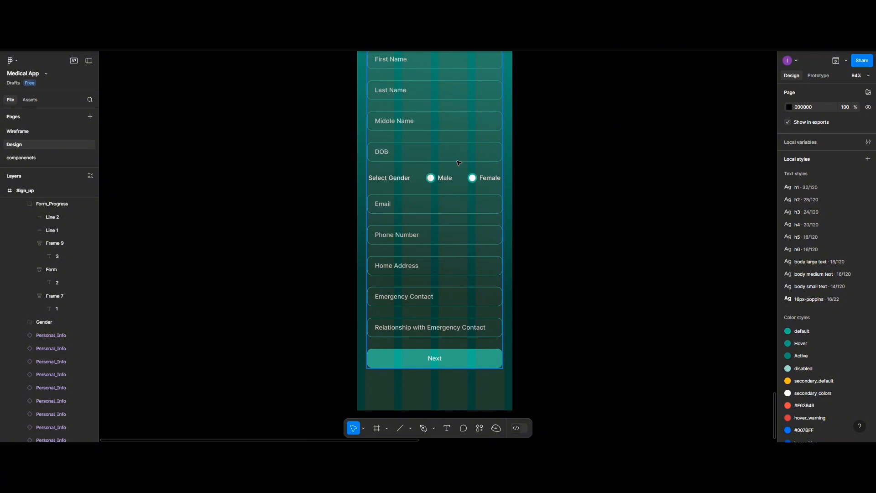
pyautogui.click(458, 163)
pyautogui.click(459, 162)
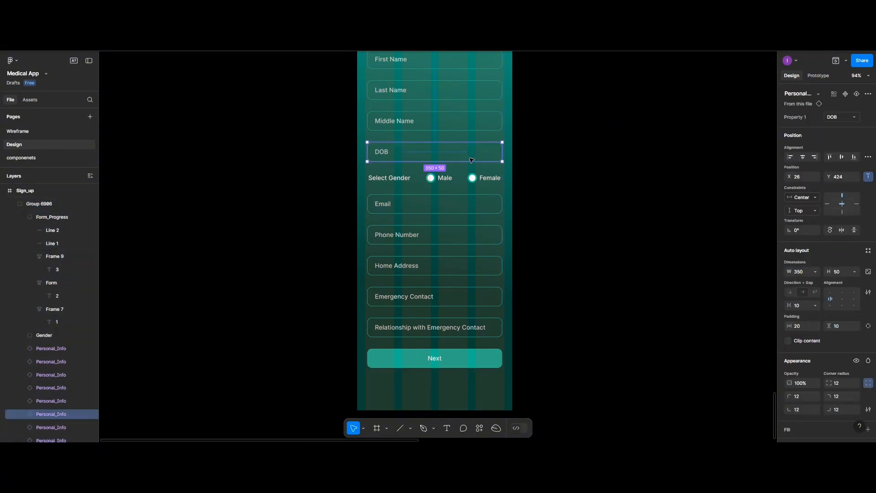
pyautogui.press('Escape')
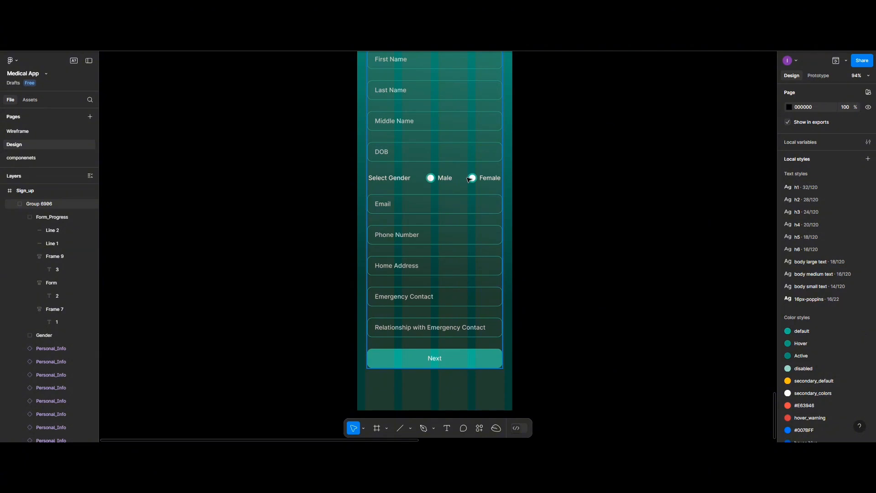
# Step: Move the form group down to Y 168, below the Sign In line, and center it horizontally in the frame
pyautogui.moveTo(468, 182); pyautogui.dragTo(469, 187)
pyautogui.scroll(3, 468, 187)
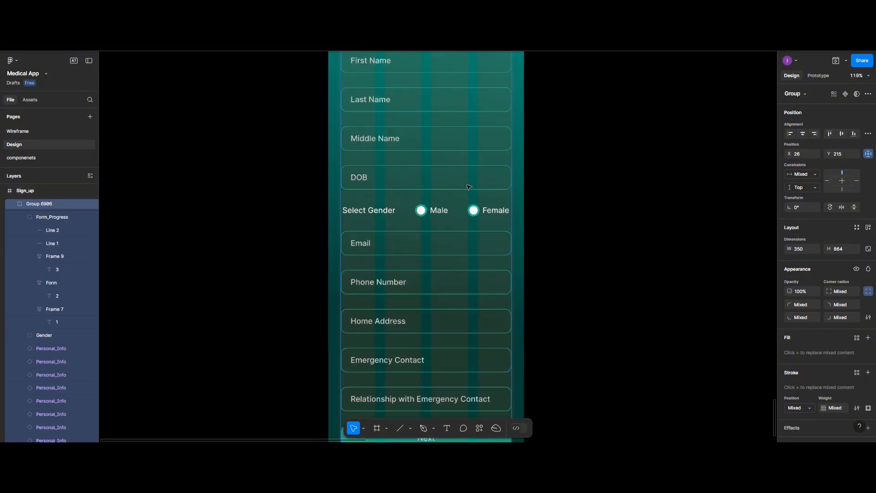
pyautogui.scroll(-5, 468, 187)
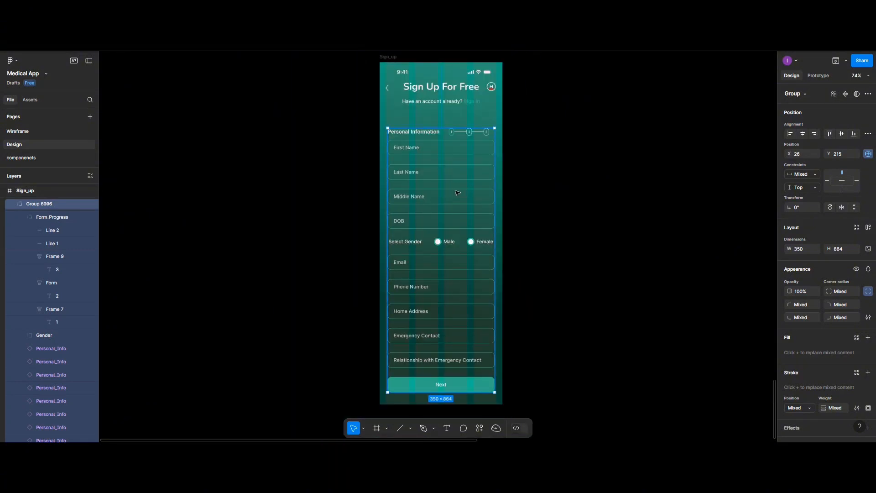
pyautogui.moveTo(458, 193); pyautogui.dragTo(455, 179)
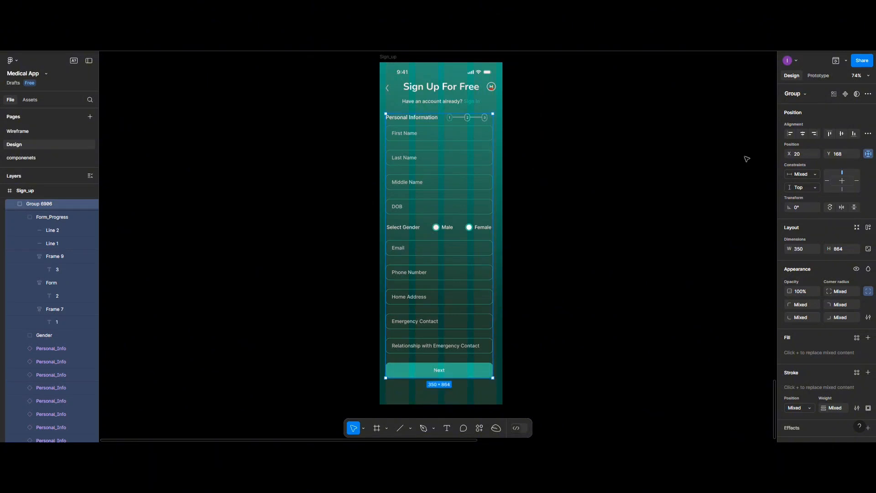
pyautogui.click(806, 135)
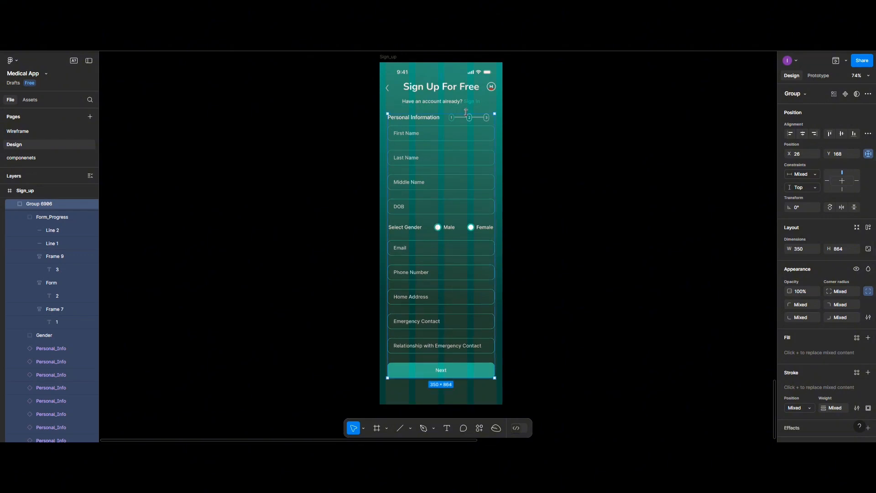
# Step: Set the vertical spacing between the "Have an account already? Sign In" line and the form group to 30
pyautogui.keyDown('shift'); pyautogui.click(451, 105); pyautogui.keyUp('shift')
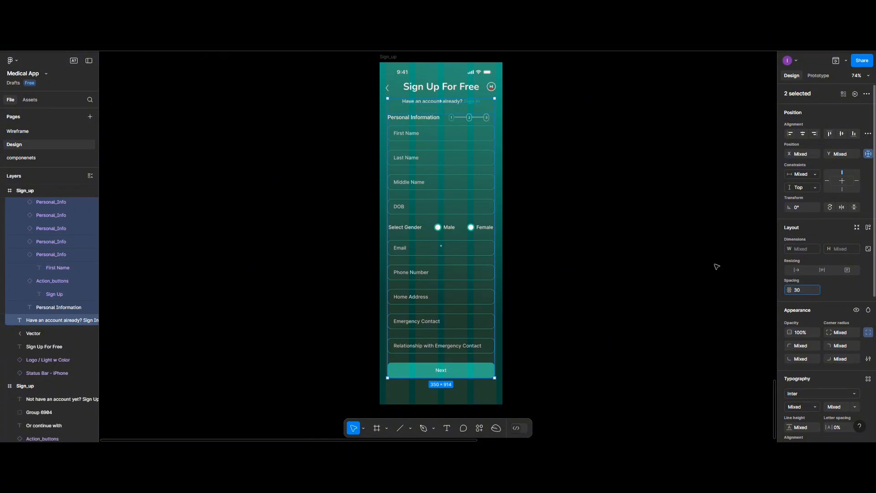
pyautogui.click(360, 118)
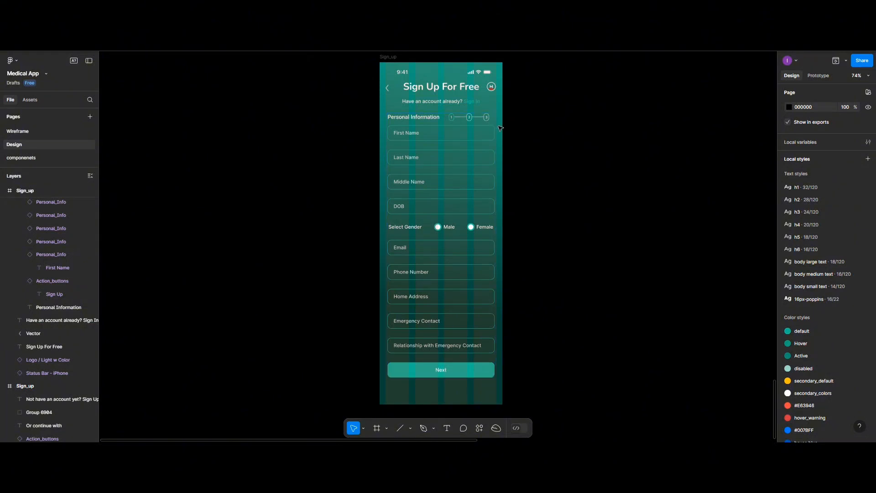
# Step: Move the sign-up frame left to about X -687 and place a duplicate to its right at about X -65
pyautogui.scroll(2, 527, 196)
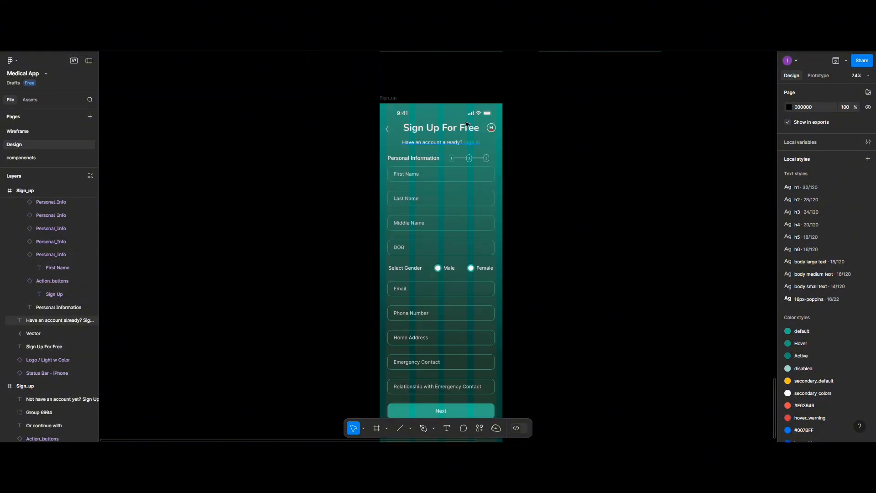
pyautogui.click(388, 99)
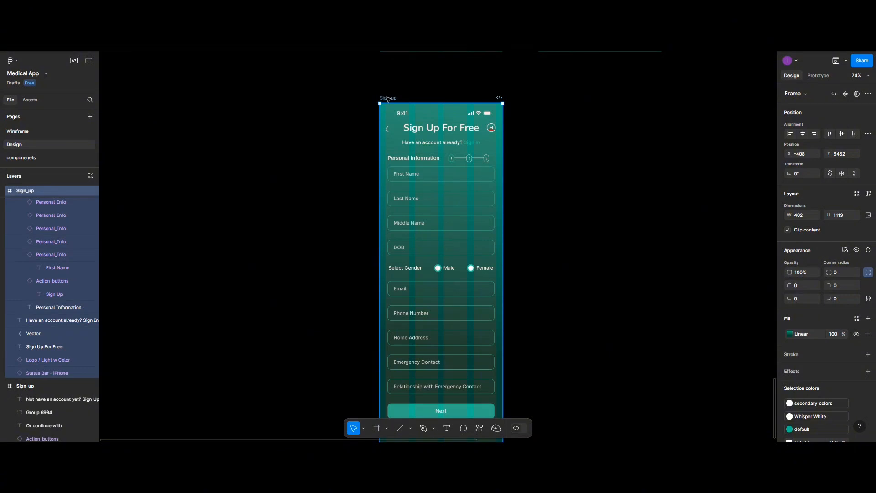
pyautogui.moveTo(388, 99); pyautogui.dragTo(306, 99)
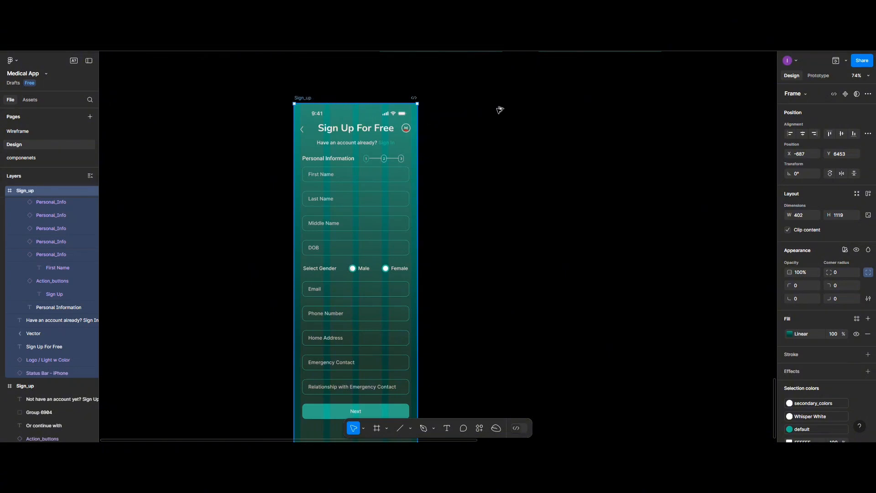
pyautogui.hotkey('ctrl', 'd')
pyautogui.moveTo(500, 99); pyautogui.dragTo(498, 99)
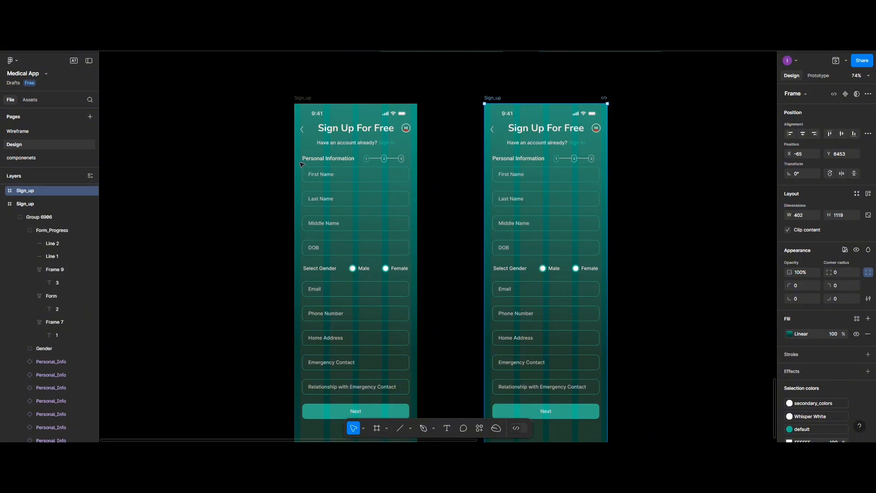
# Step: Change the Personal Information heading in the duplicated frame to Medical Information
pyautogui.click(511, 160)
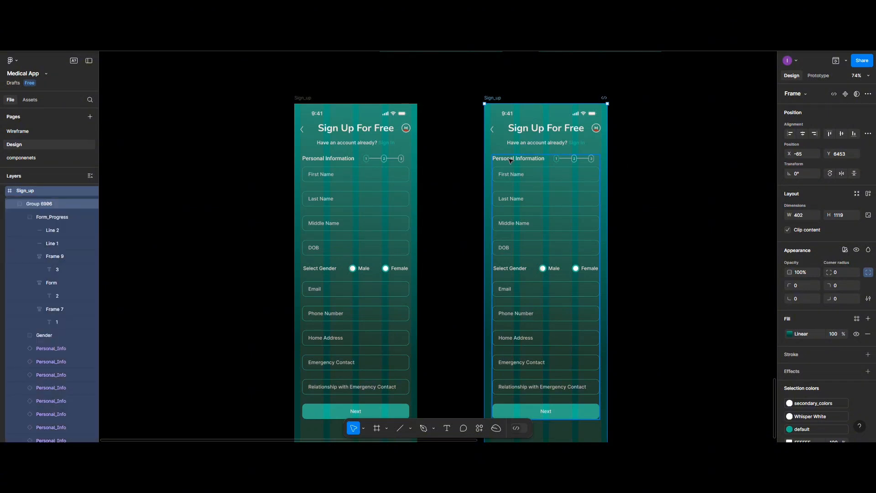
pyautogui.doubleClick(510, 159)
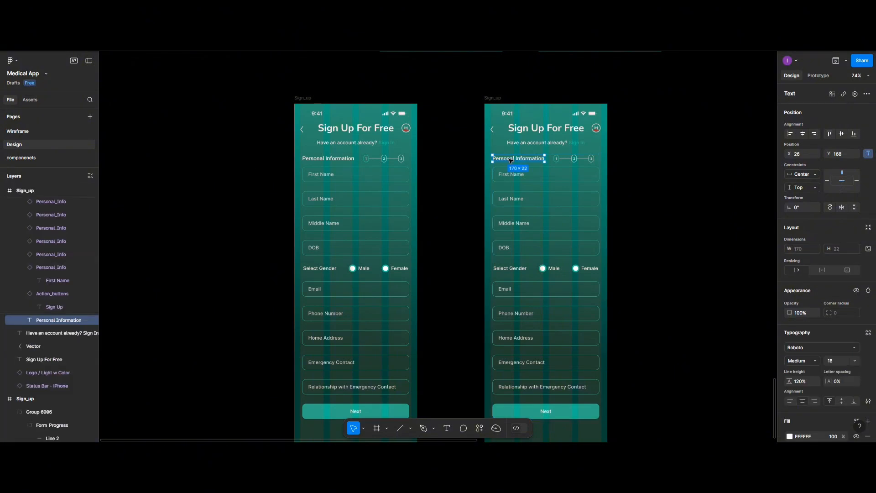
pyautogui.scroll(5, 511, 160)
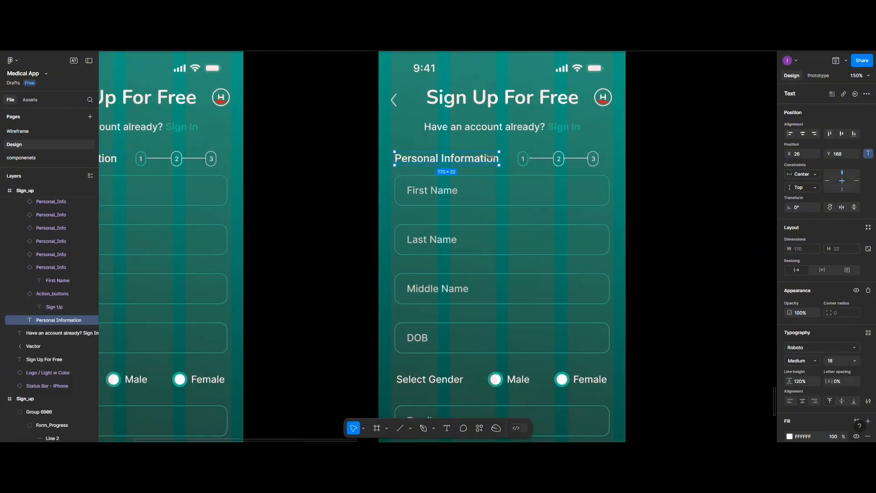
pyautogui.doubleClick(432, 158)
pyautogui.click(432, 158)
pyautogui.doubleClick(433, 158)
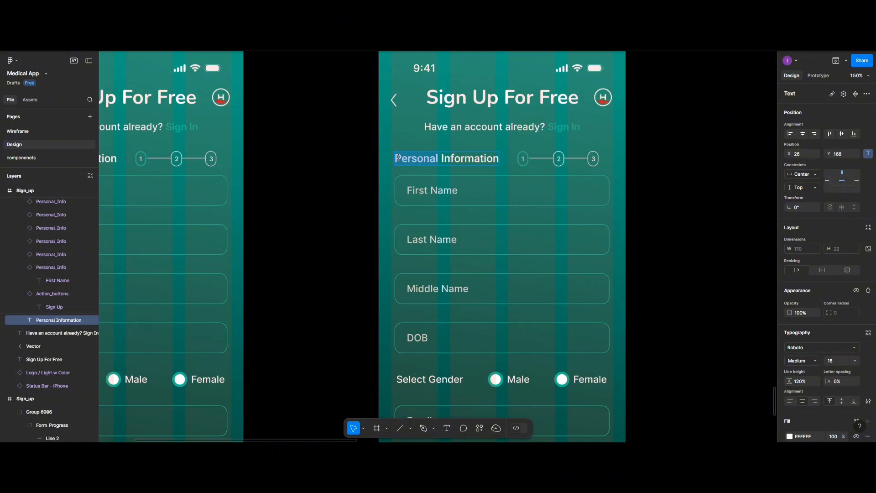
pyautogui.write('Medic')
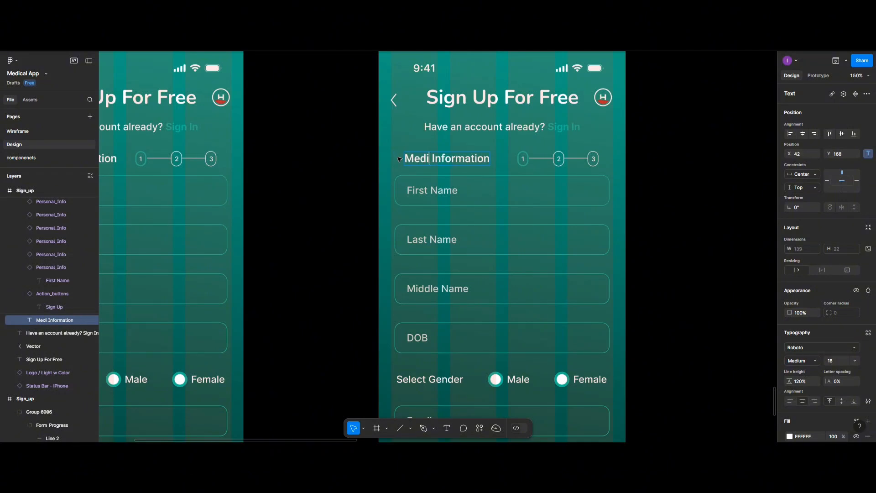
pyautogui.write('a')
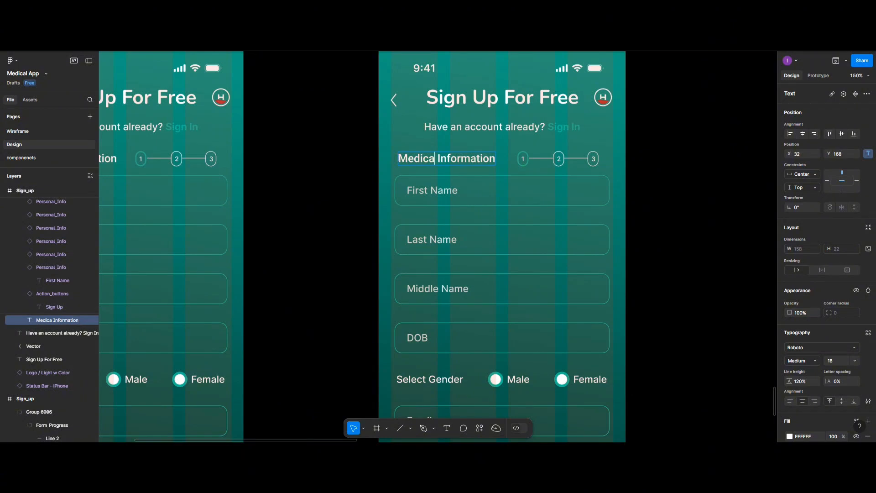
pyautogui.write('l')
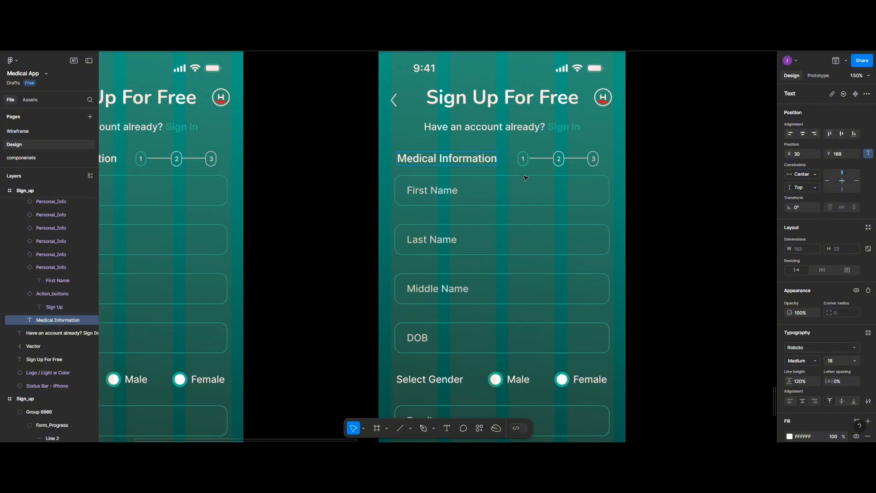
pyautogui.press('Escape')
# Step: Give the step 2 indicator beside Medical Information a stroke weight of 2 and the stroke color 20C997 at 100%
pyautogui.click(558, 167)
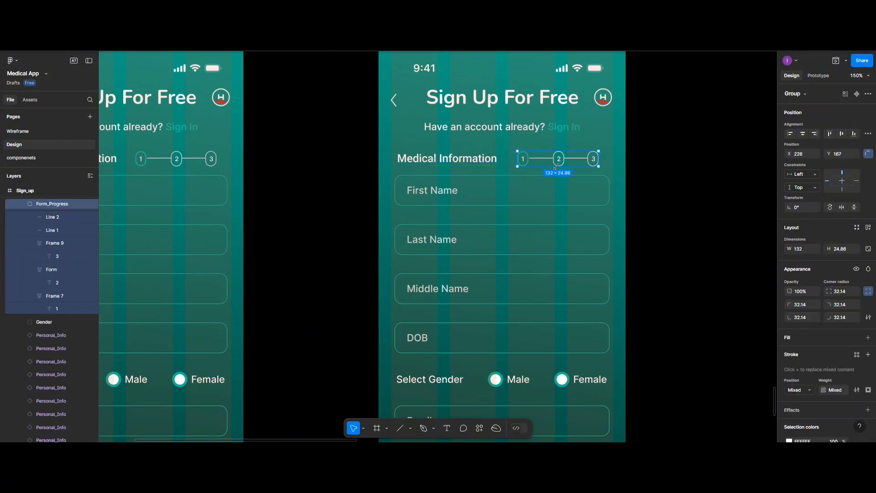
pyautogui.doubleClick(558, 167)
pyautogui.scroll(-4, 815, 414)
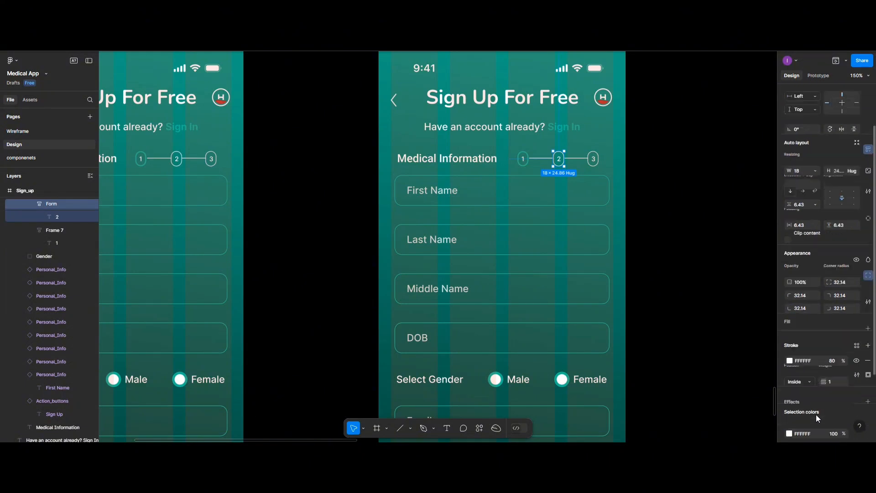
pyautogui.write('2')
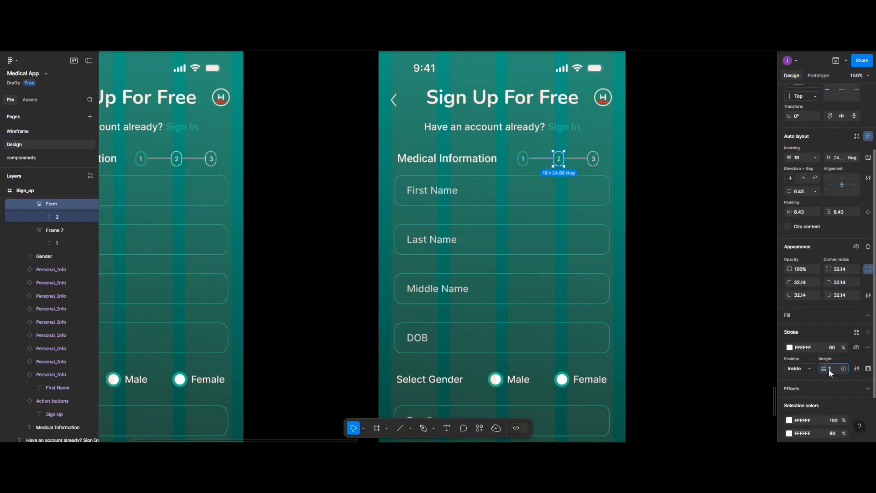
pyautogui.click(556, 163)
pyautogui.scroll(-3, 812, 401)
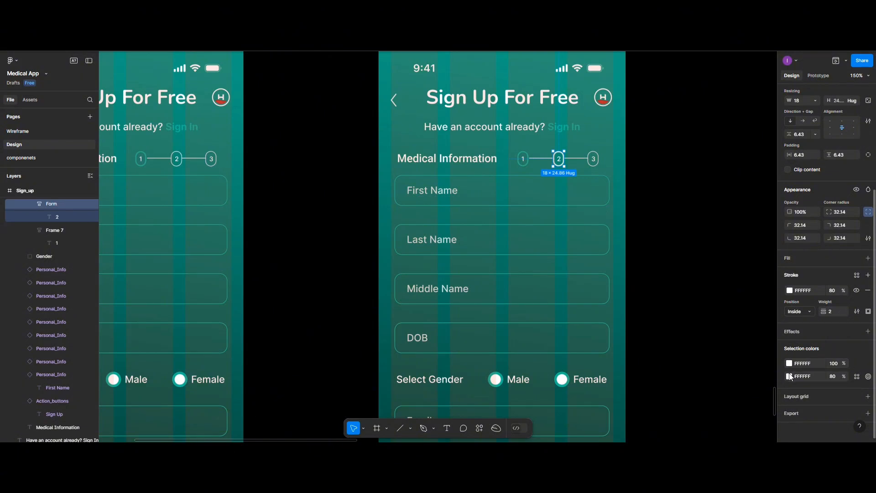
pyautogui.click(789, 290)
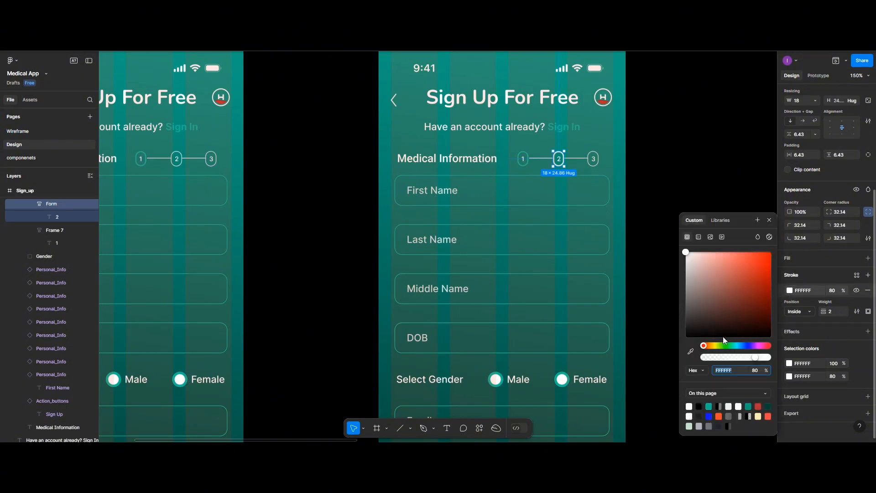
pyautogui.click(709, 406)
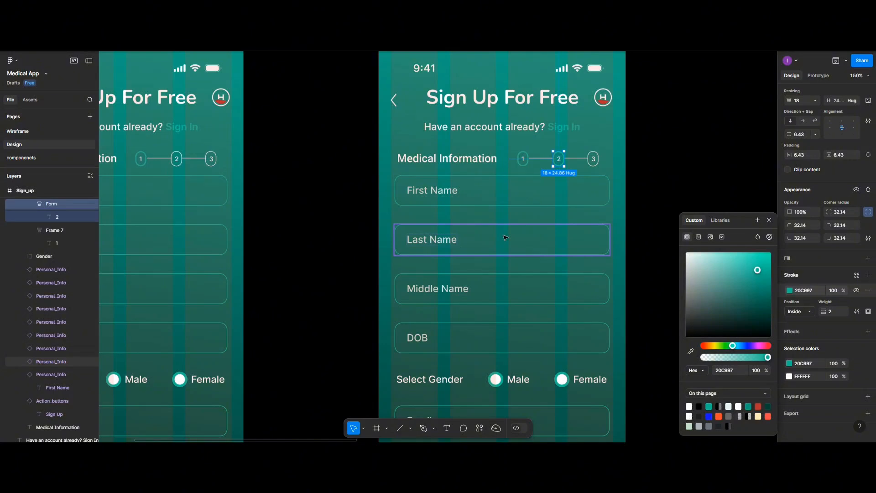
pyautogui.scroll(-3, 505, 238)
pyautogui.scroll(-3, 514, 228)
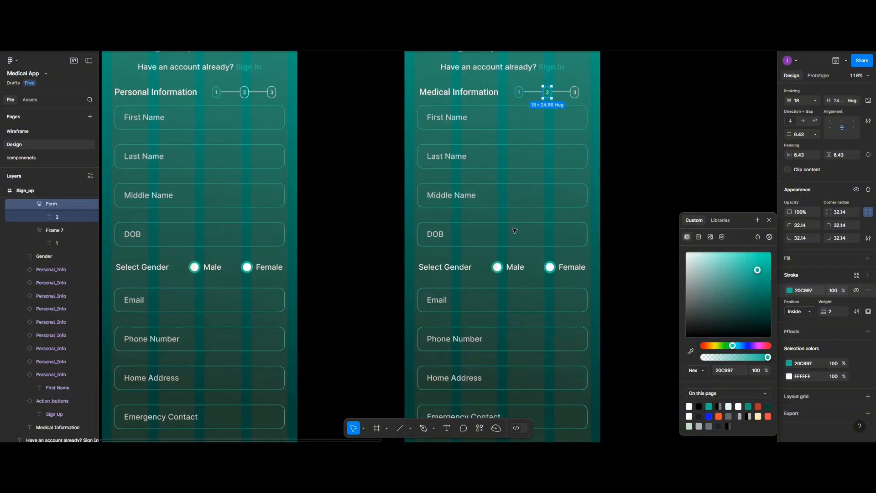
# Step: Ungroup the form group containing the Medical Information heading, progress indicator and input fields in the duplicated frame
pyautogui.click(499, 199)
pyautogui.click(541, 128)
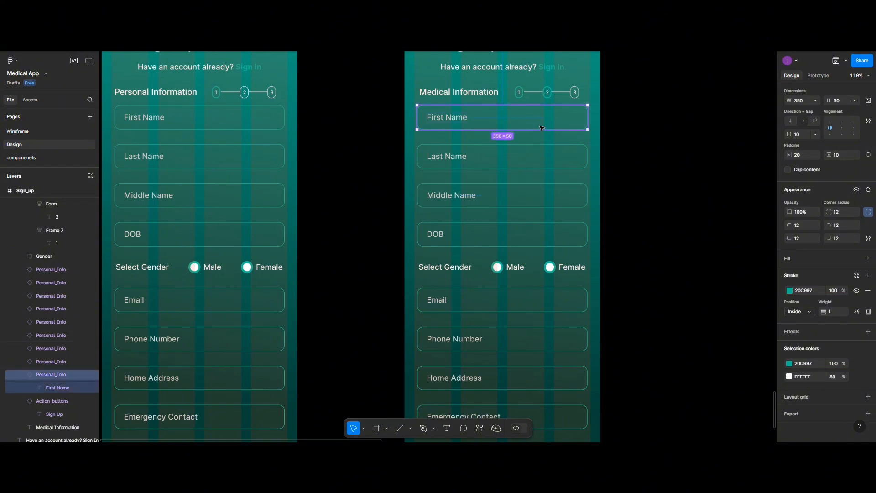
pyautogui.click(459, 92)
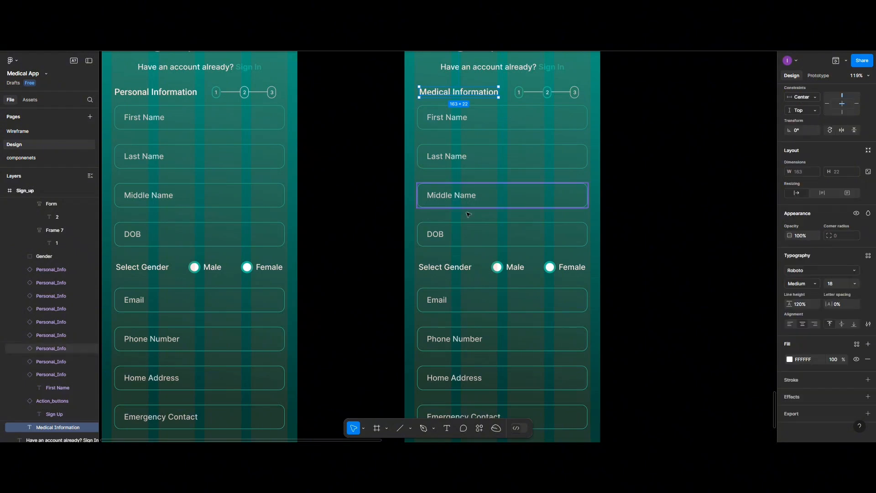
pyautogui.click(634, 244)
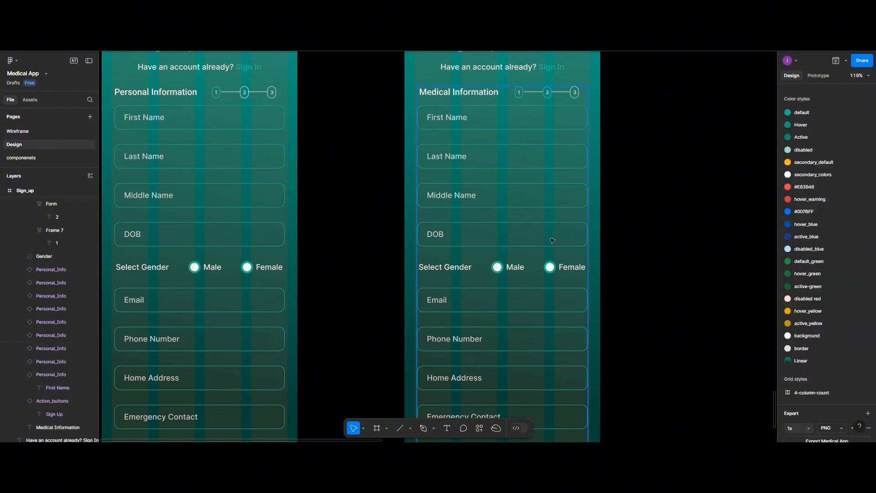
pyautogui.click(551, 239)
pyautogui.rightClick(551, 238)
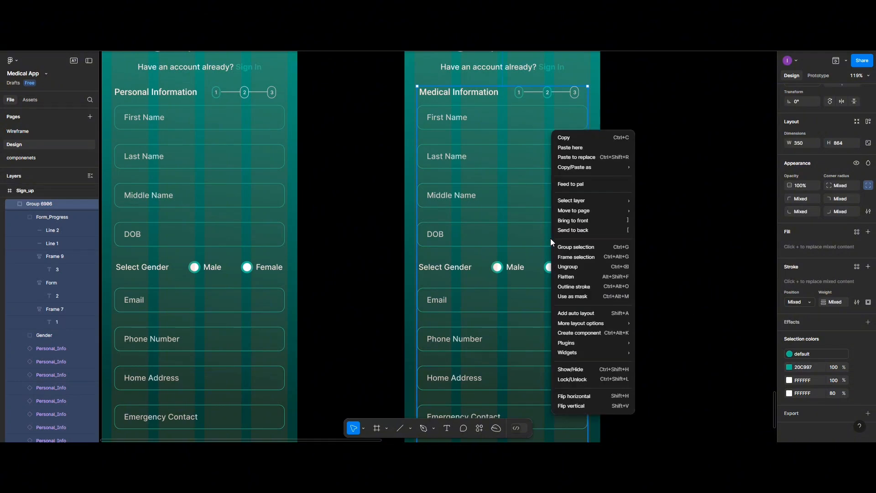
pyautogui.click(568, 267)
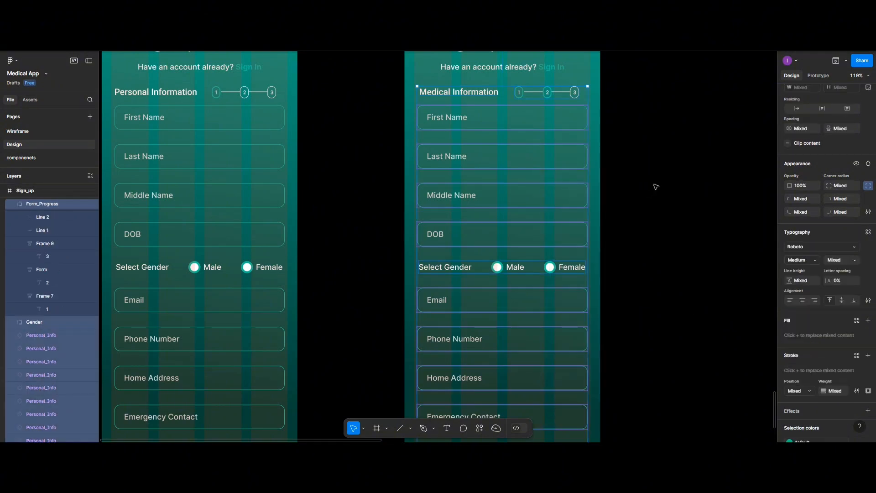
pyautogui.click(653, 188)
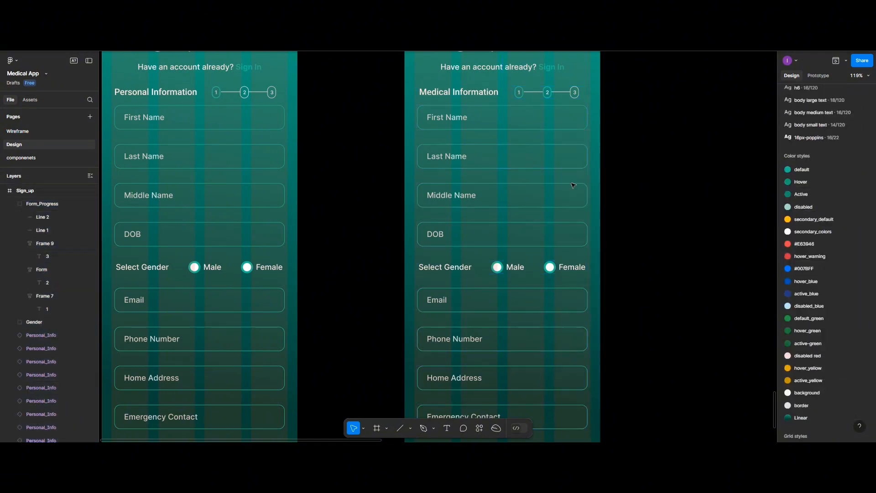
# Step: Delete the Last Name, First Name, DOB and Middle Name fields from the Medical Information screen
pyautogui.click(455, 169)
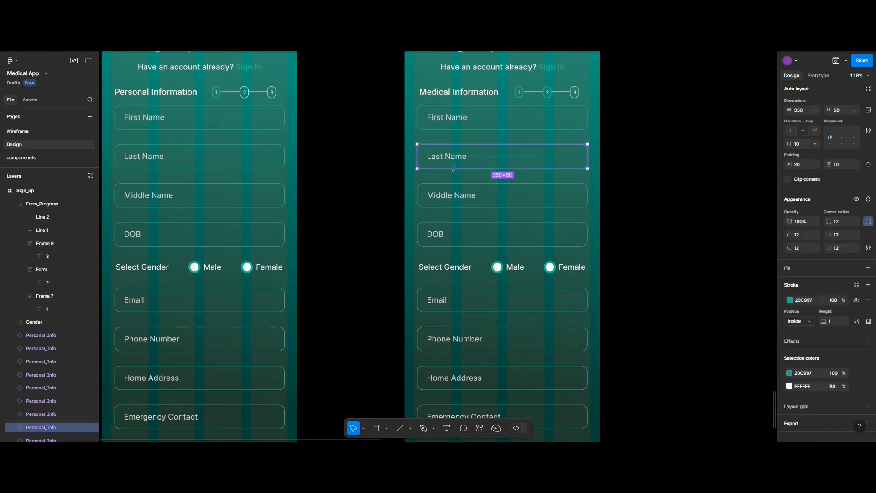
pyautogui.press('Delete')
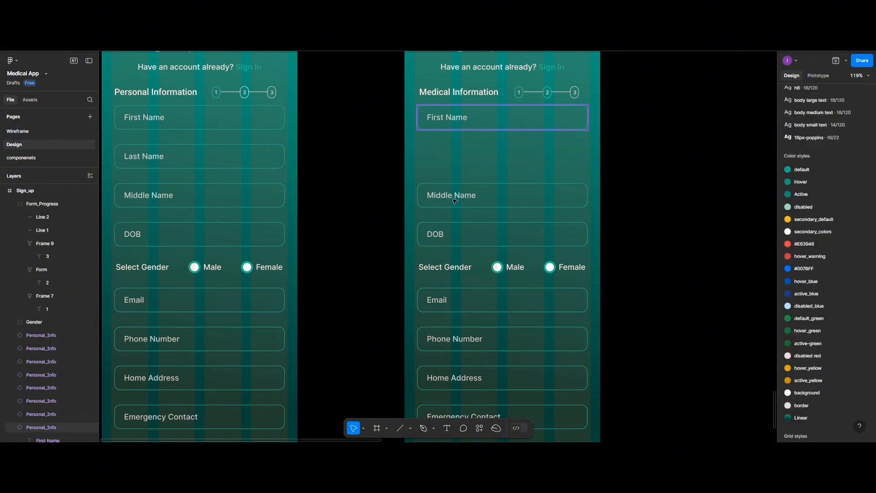
pyautogui.click(454, 120)
pyautogui.press('Delete')
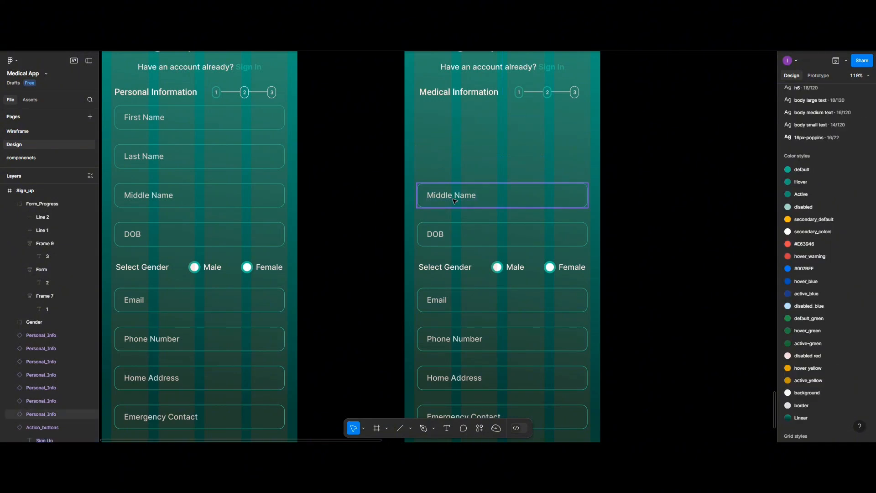
pyautogui.click(455, 235)
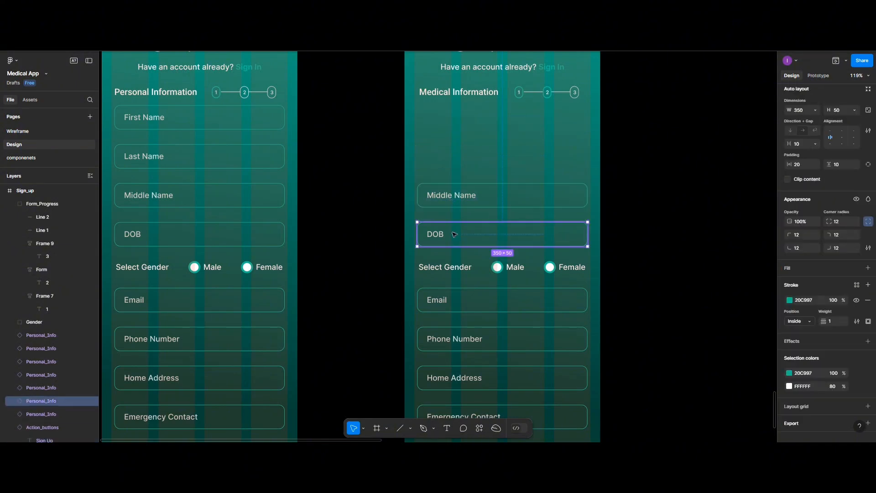
pyautogui.press('Delete')
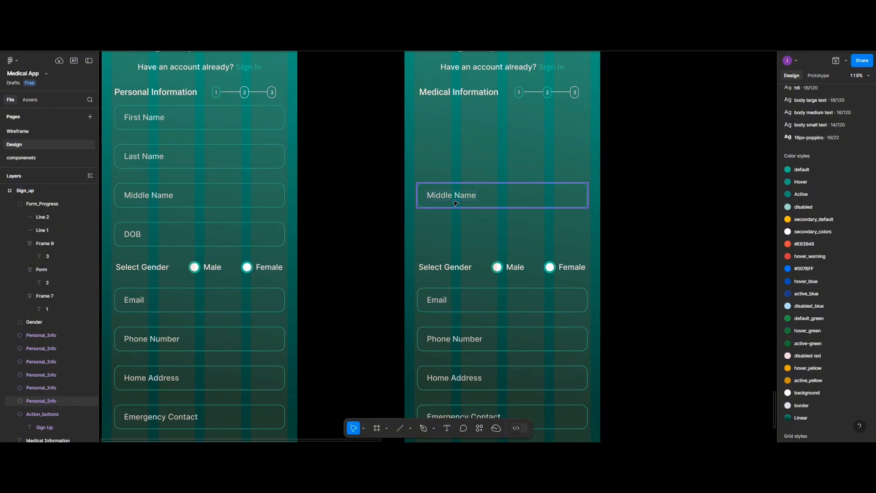
pyautogui.click(455, 202)
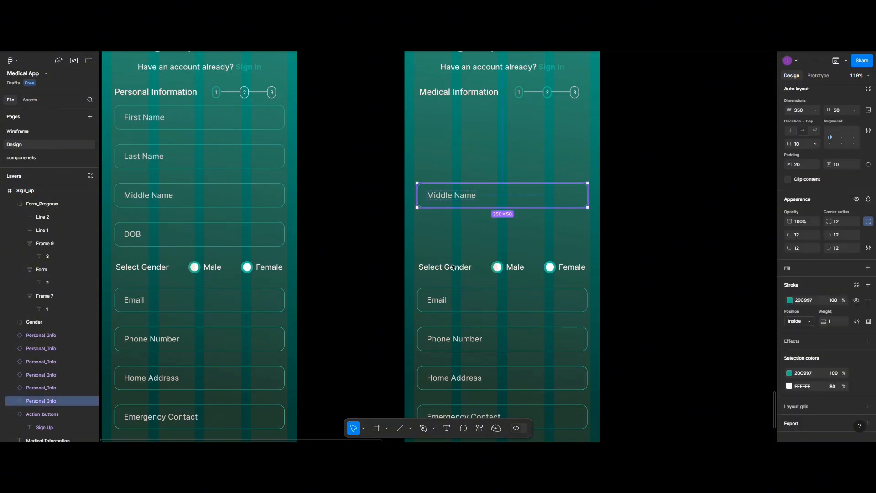
pyautogui.press('Delete')
# Step: Delete the Select Gender row and the Email, Phone Number, Home Address and Emergency Contact fields from the Medical Information screen
pyautogui.click(454, 268)
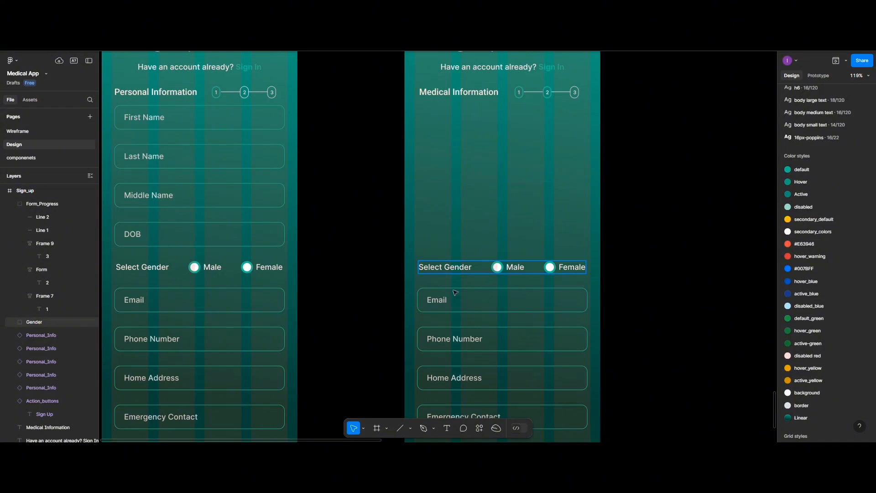
pyautogui.press('Delete')
pyautogui.click(455, 296)
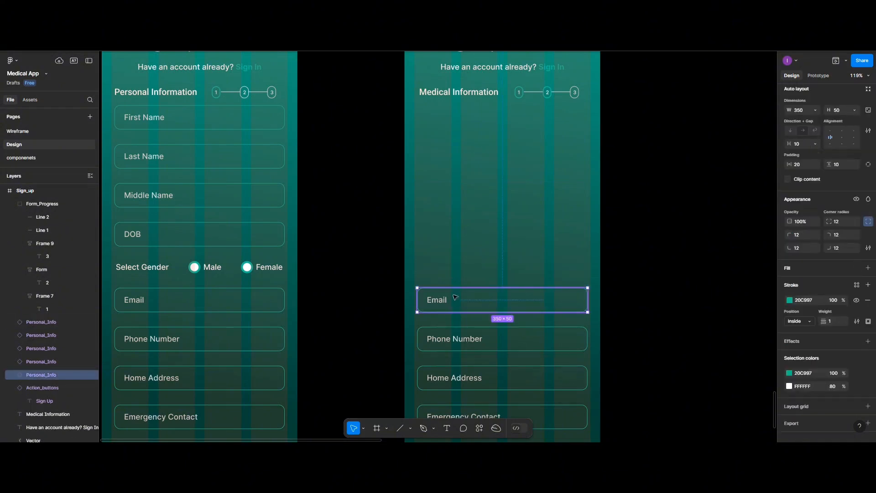
pyautogui.press('Delete')
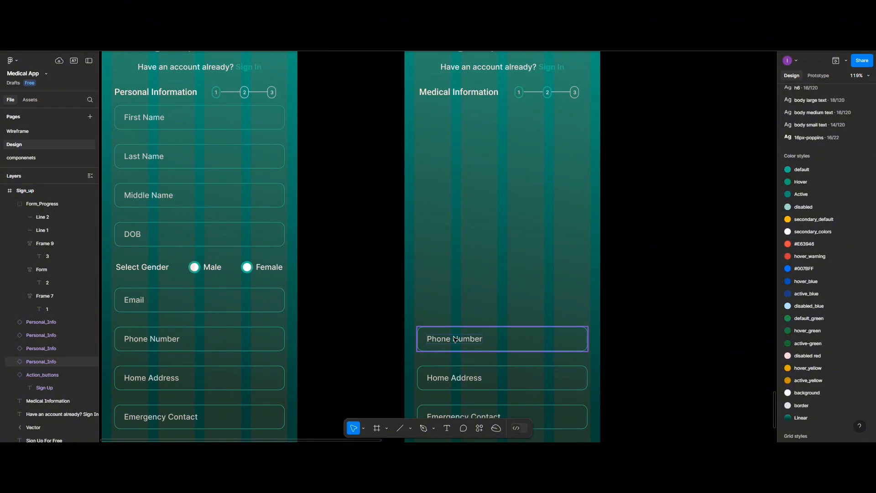
pyautogui.click(455, 372)
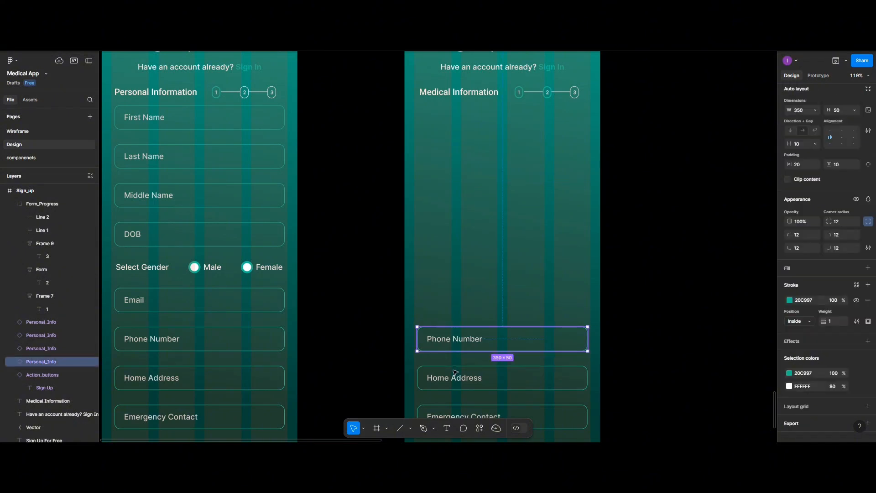
pyautogui.press('Delete')
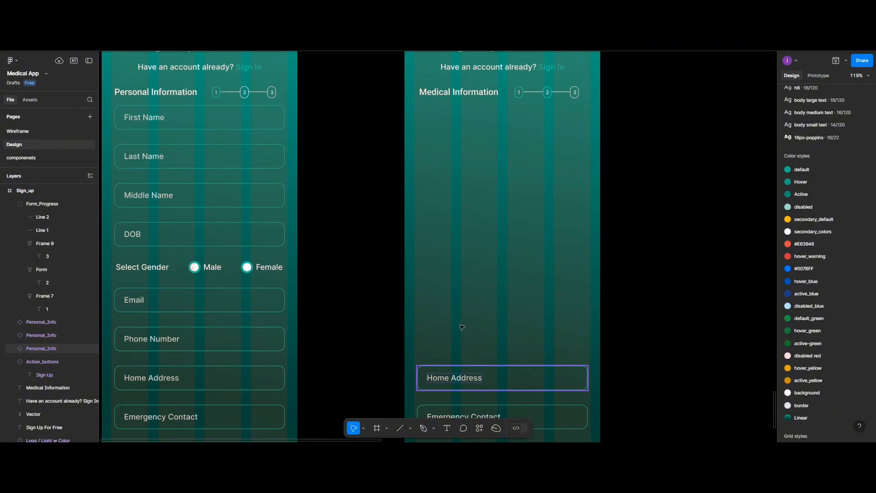
pyautogui.click(470, 407)
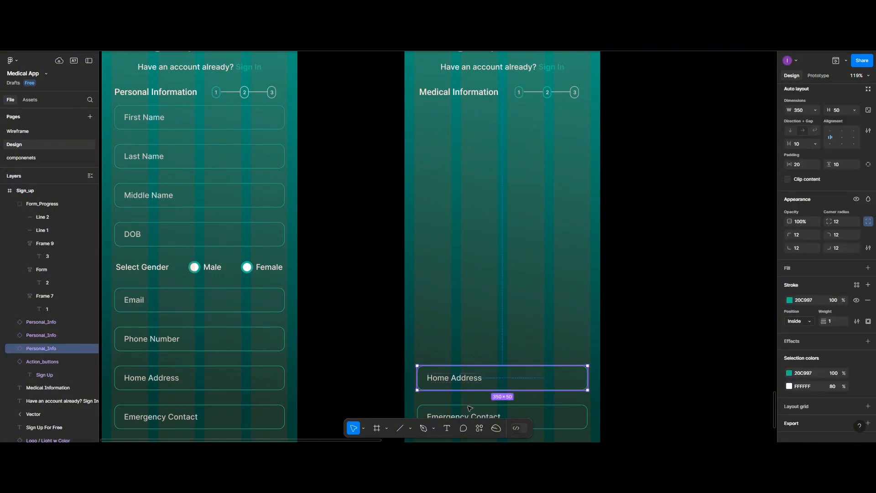
pyautogui.press('Delete')
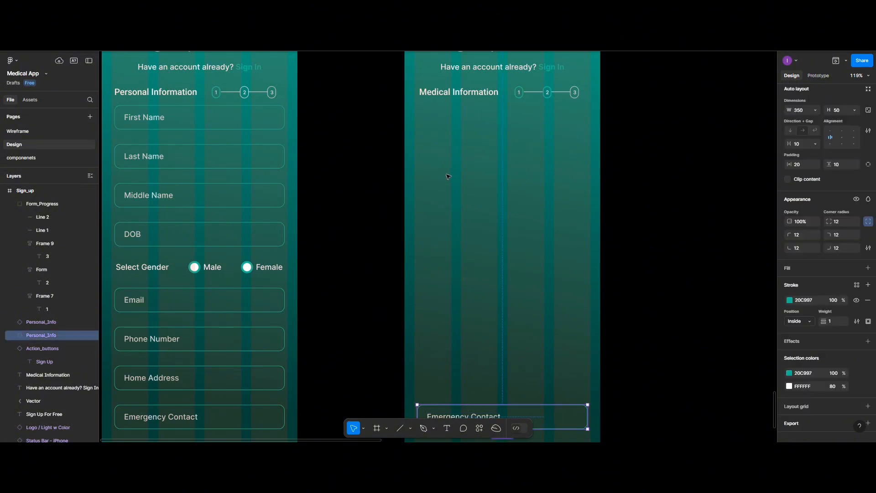
pyautogui.press('Delete')
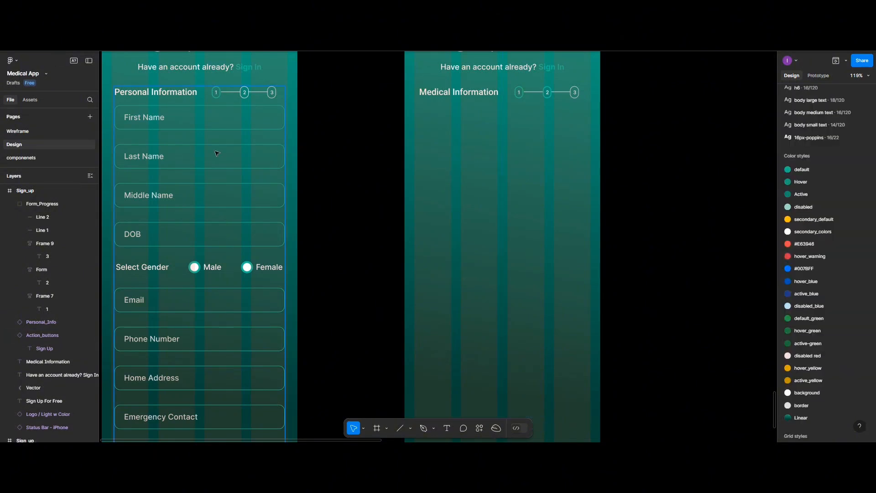
# Step: Insert a medical information component instance with the Default variant below the Medical Information heading, at about X 29, Y 238
pyautogui.click(29, 97)
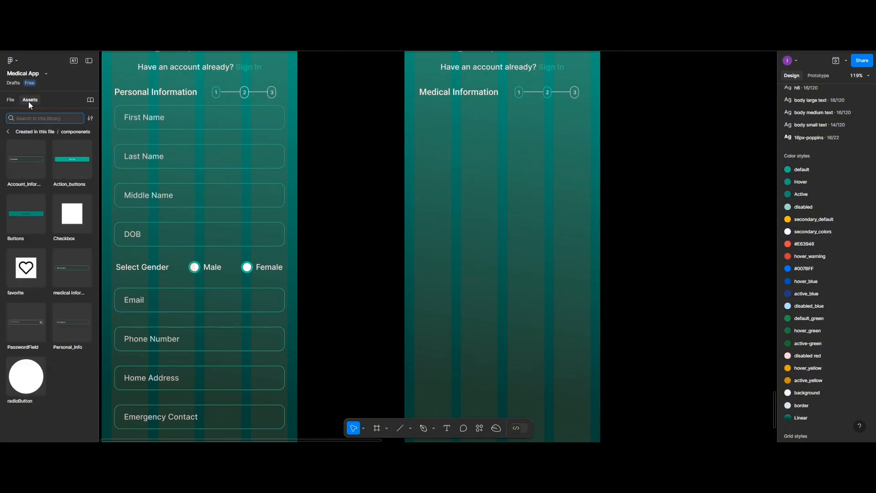
pyautogui.click(58, 262)
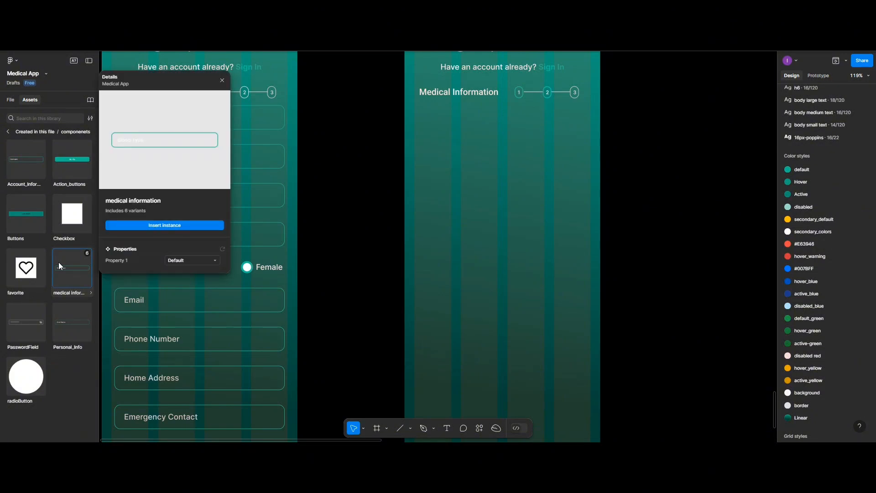
pyautogui.click(159, 225)
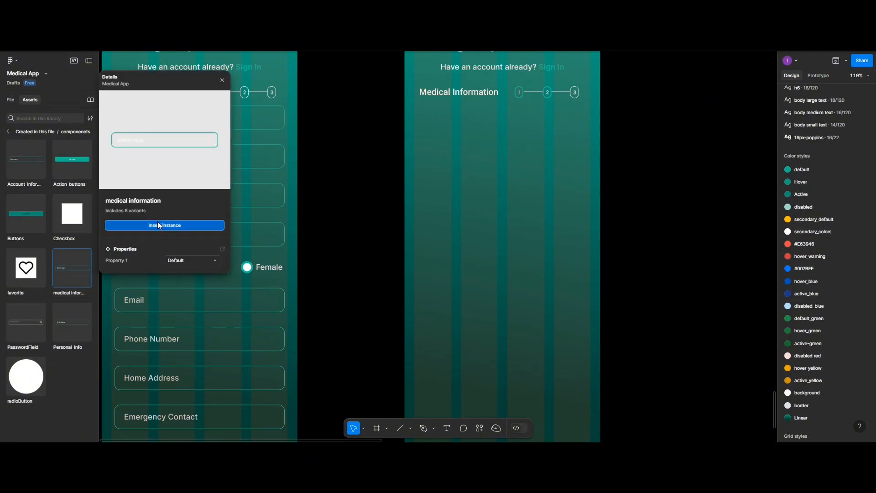
pyautogui.moveTo(438, 247); pyautogui.dragTo(501, 124)
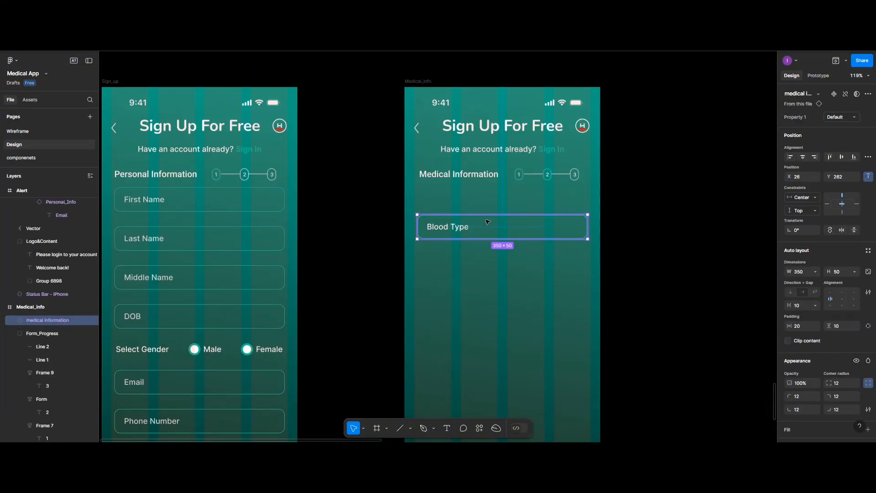
pyautogui.moveTo(487, 220); pyautogui.dragTo(488, 219)
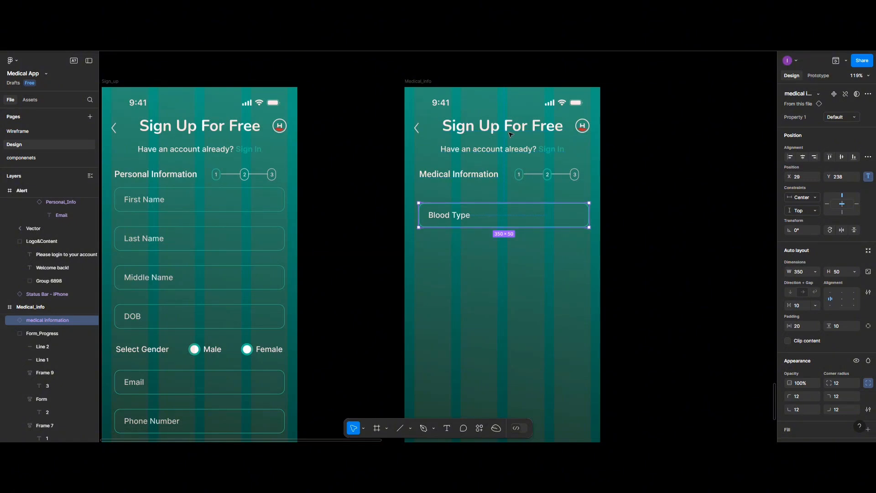
# Step: Delete the Sign Up For Free title and the "Have an account already? Sign In" line from the Medical_info frame
pyautogui.click(472, 129)
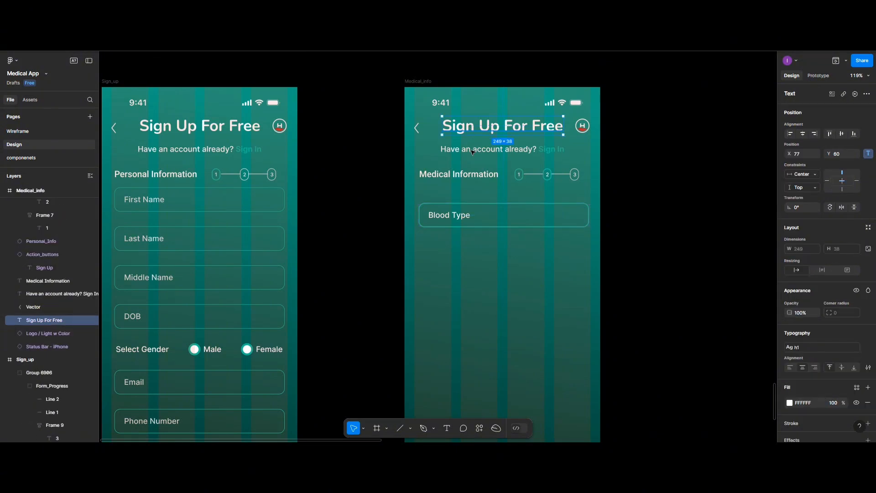
pyautogui.press('Delete')
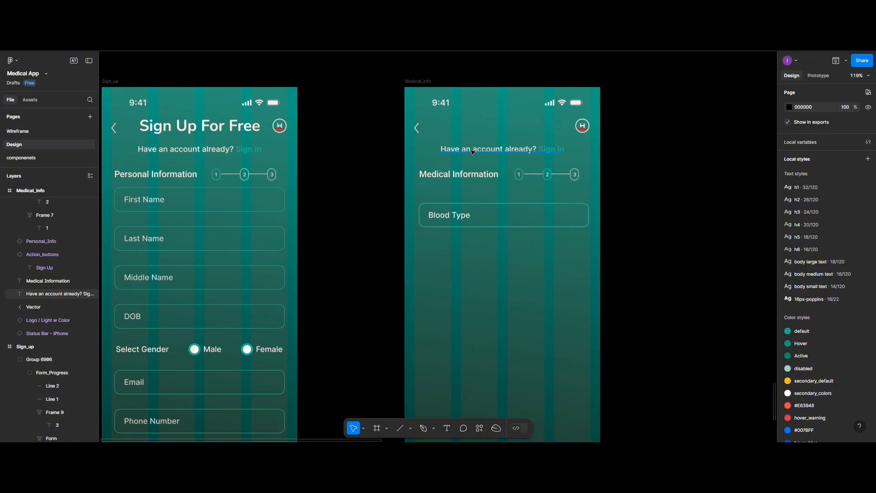
pyautogui.click(474, 151)
pyautogui.press('Delete')
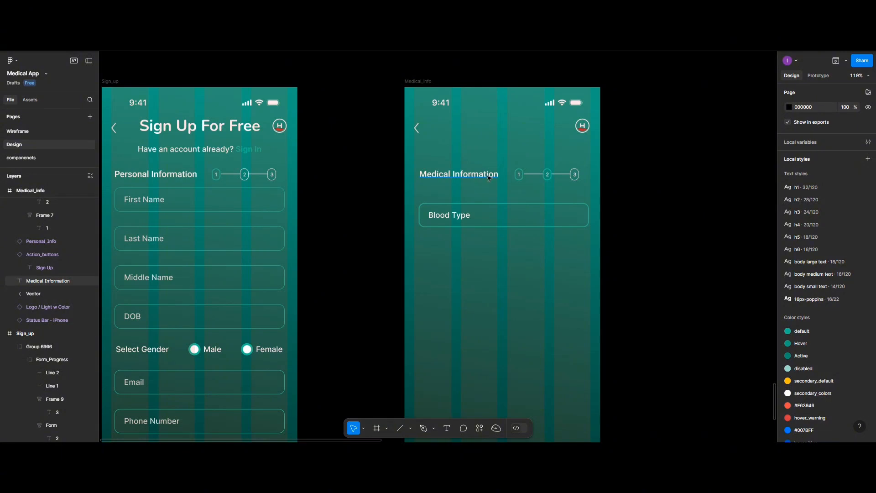
# Step: Move the progress indicator up to about Y 124 with the Medical Information heading level beside it, and the Blood Type field to X 26, Y 179
pyautogui.click(488, 178)
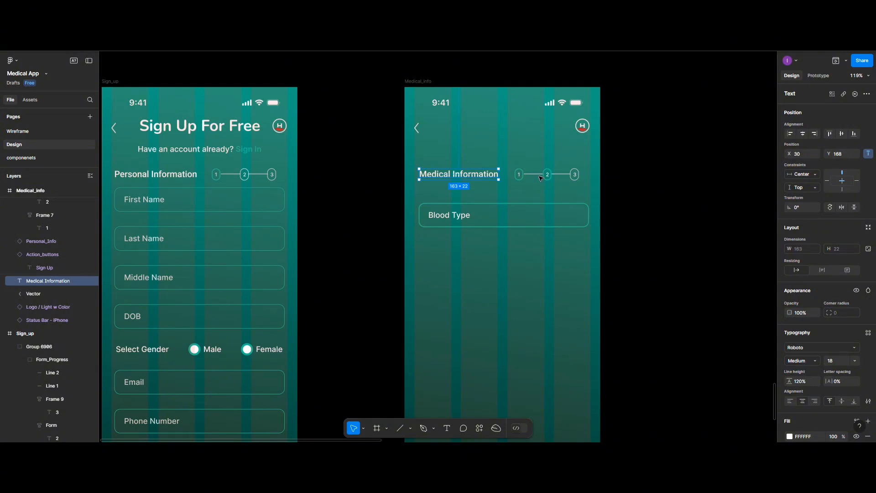
pyautogui.click(542, 177)
pyautogui.moveTo(541, 177); pyautogui.dragTo(541, 156)
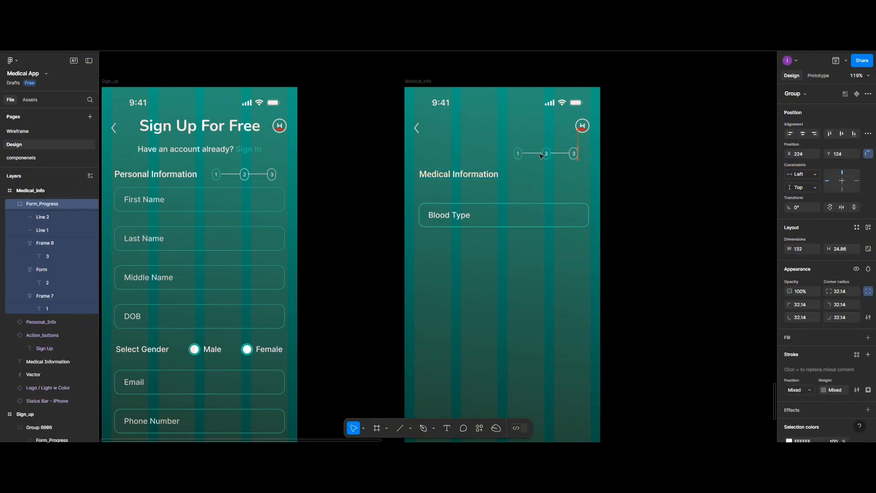
pyautogui.click(483, 177)
pyautogui.moveTo(482, 177); pyautogui.dragTo(482, 157)
pyautogui.click(483, 209)
pyautogui.moveTo(483, 210); pyautogui.dragTo(488, 187)
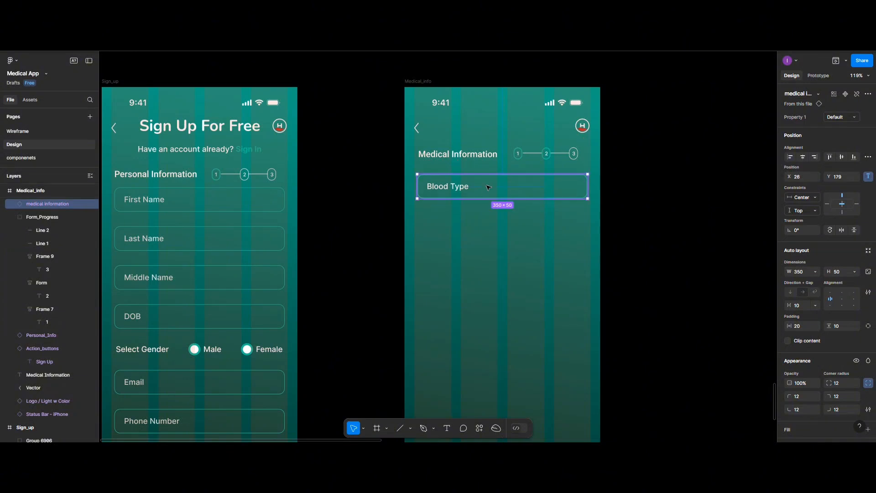
# Step: Duplicate the Blood Type field 15 below the original at Y 244 and switch the copy to the Allerf variant
pyautogui.click(835, 120)
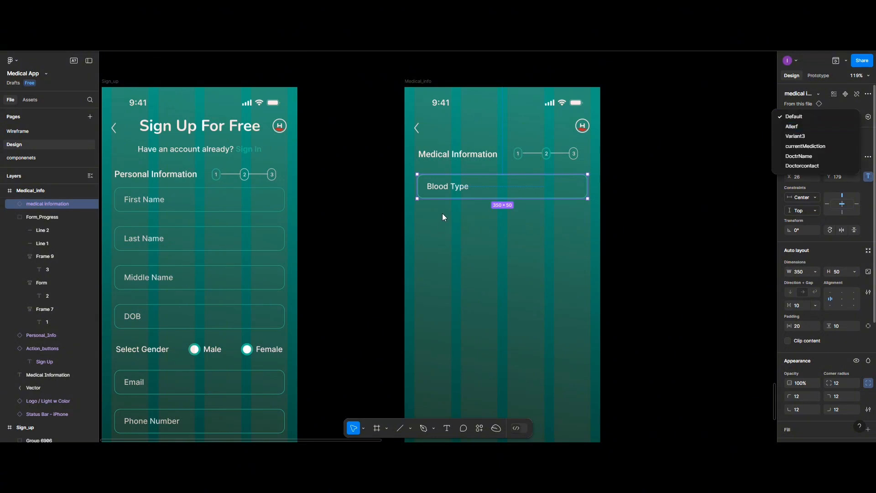
pyautogui.click(484, 187)
pyautogui.press('alt')
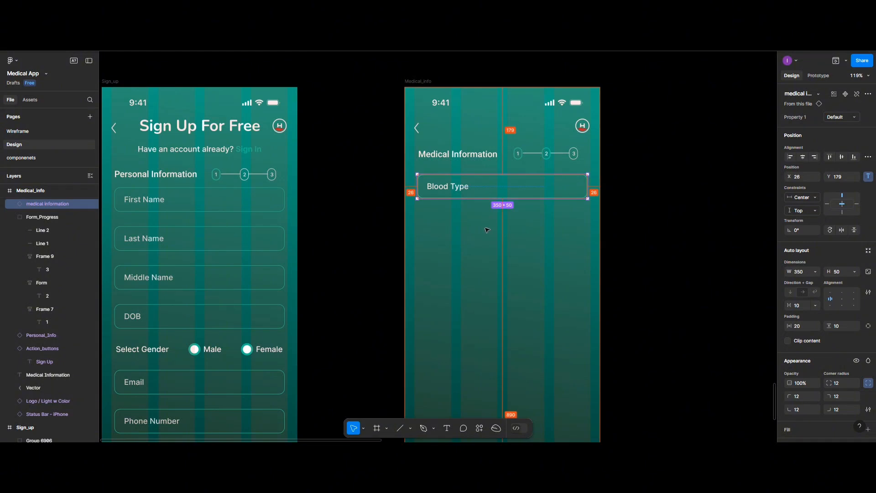
pyautogui.moveTo(488, 189); pyautogui.dragTo(487, 221)
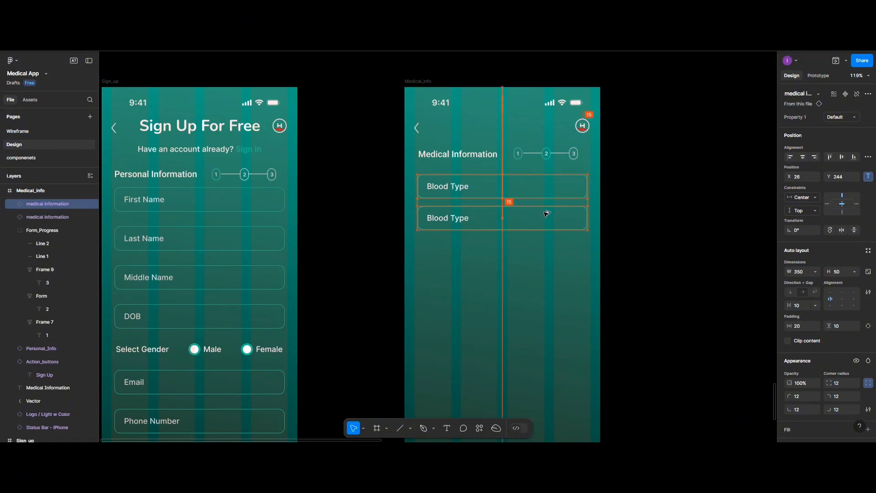
pyautogui.click(849, 120)
pyautogui.press('Return')
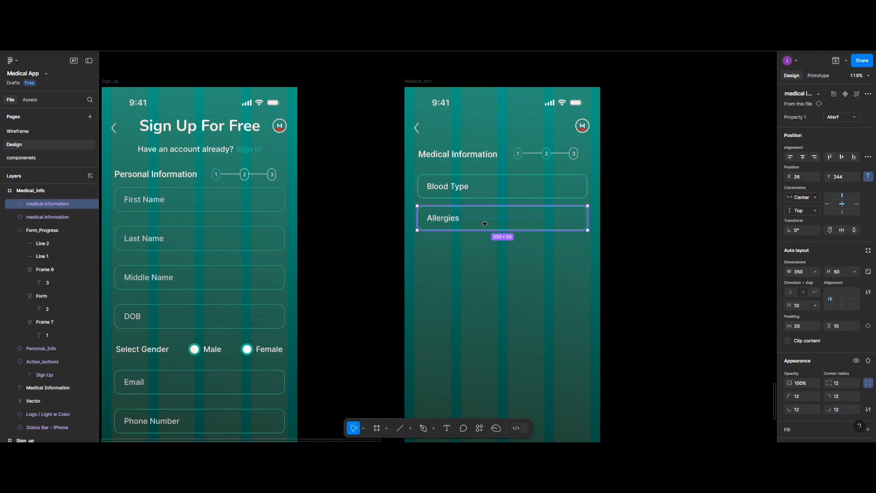
# Step: Duplicate the Allergies field below the original at X 25, Y 323 and switch the copy to Variant3
pyautogui.moveTo(484, 223); pyautogui.dragTo(486, 261)
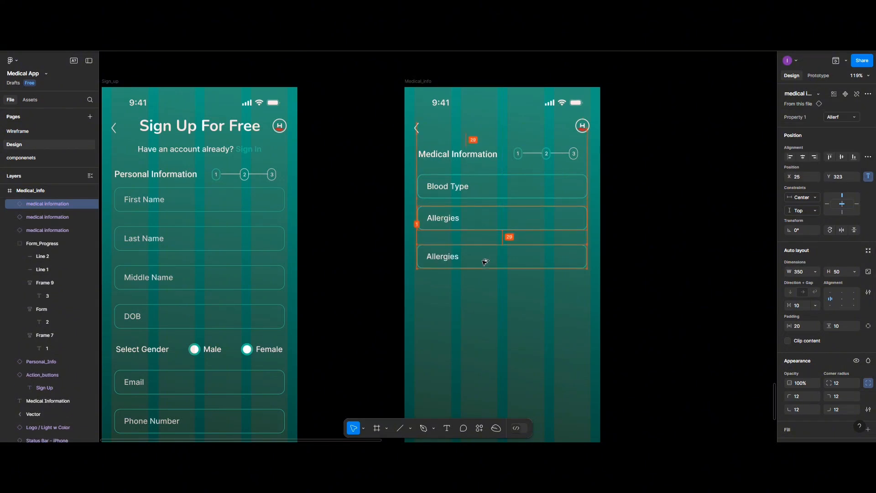
pyautogui.click(845, 117)
pyautogui.click(829, 125)
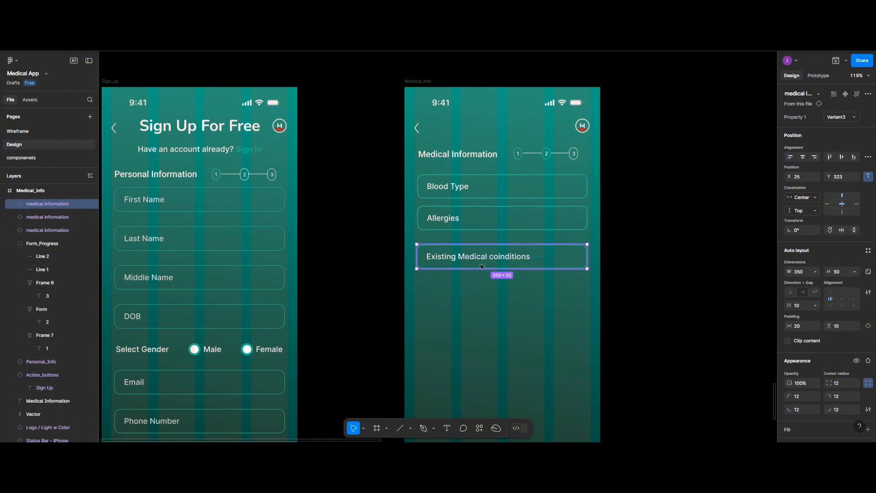
# Step: Duplicate the Existing Medical Conditions field below itself at X 20, Y 397 and switch the copy to the currentMediction variant
pyautogui.moveTo(482, 263); pyautogui.dragTo(482, 300)
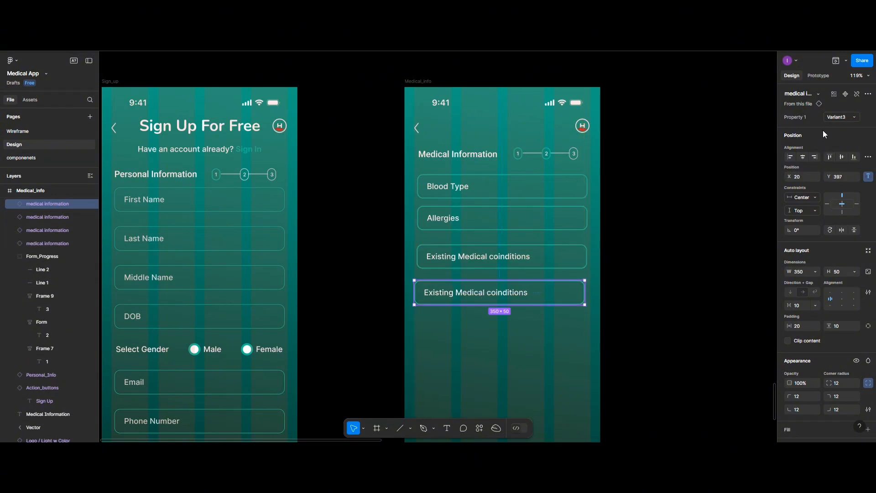
pyautogui.click(830, 118)
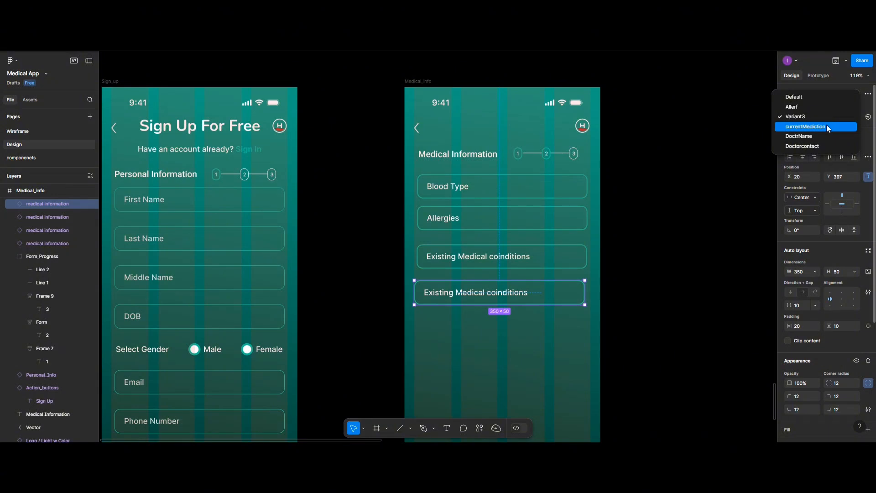
pyautogui.click(828, 128)
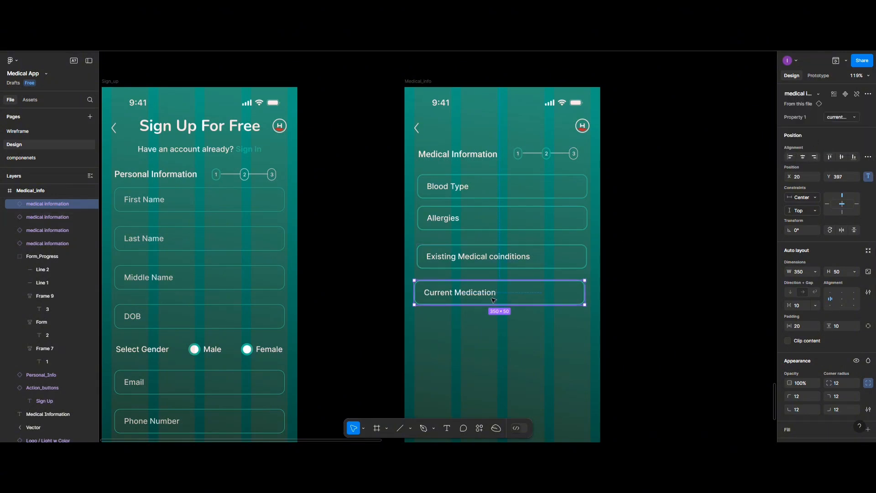
# Step: Duplicate the Current Medication field 24 below the original at Y 471 and switch the copy to the DoctrName variant
pyautogui.moveTo(491, 298); pyautogui.dragTo(493, 333)
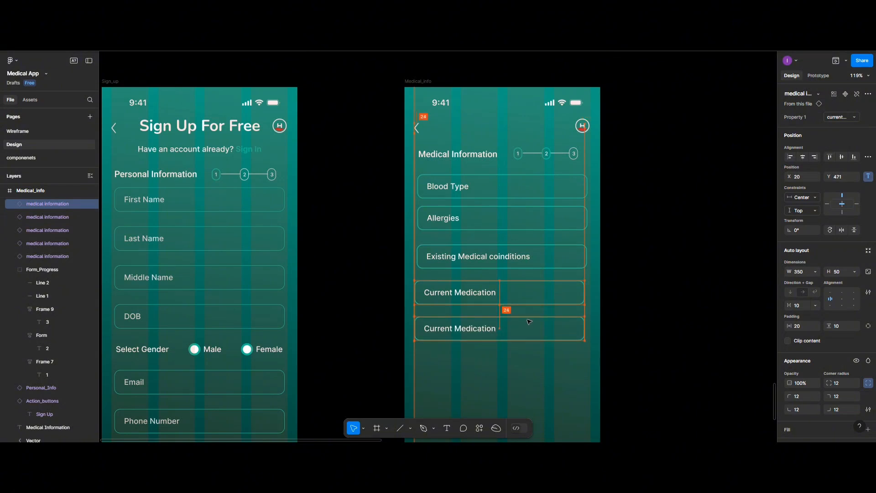
pyautogui.click(836, 118)
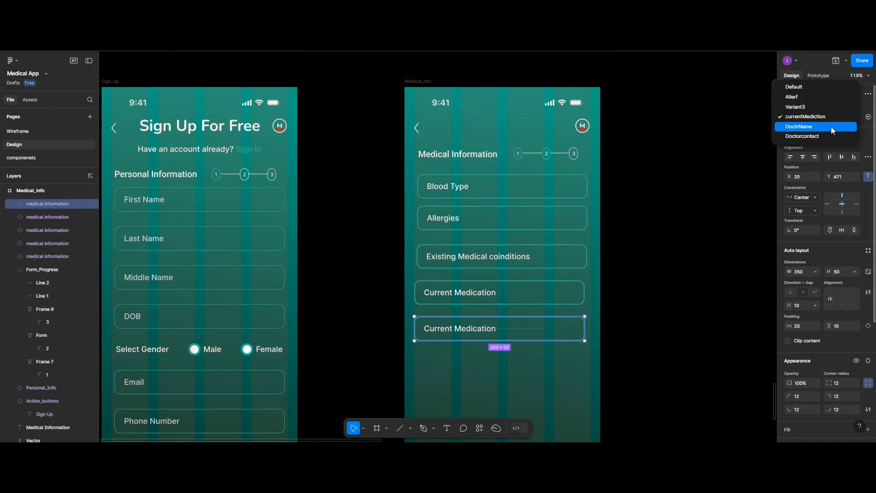
pyautogui.click(831, 127)
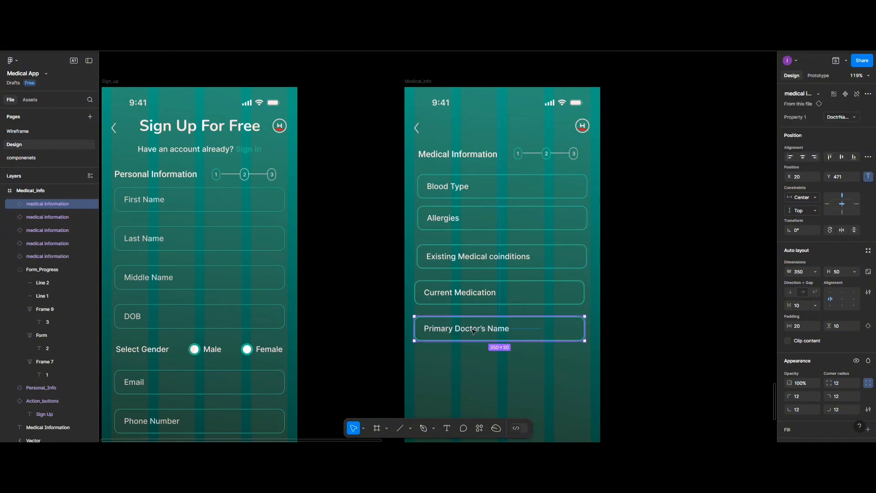
# Step: Duplicate the Primary Doctor's Name field below the original at Y 545
pyautogui.moveTo(473, 332); pyautogui.dragTo(473, 366)
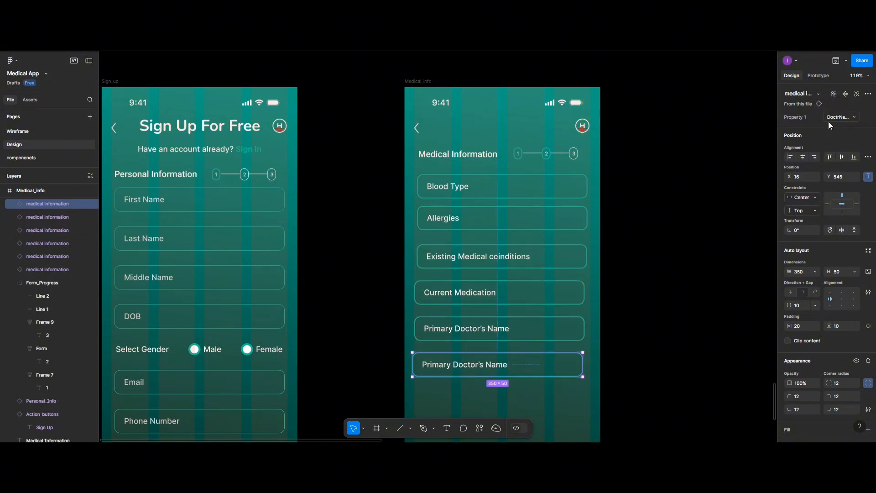
# Step: Switch the lowest medical information field, the second Primary Doctor's Name instance, to the Doctorcontact variant
pyautogui.click(832, 117)
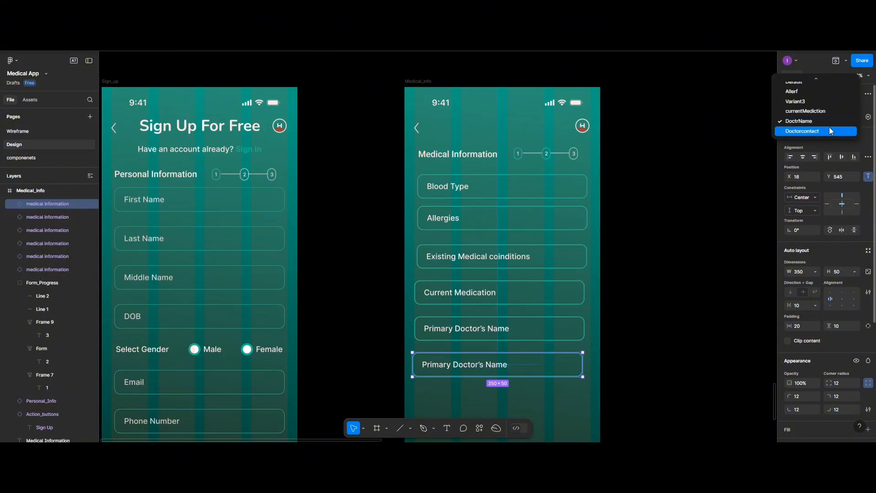
pyautogui.click(830, 131)
pyautogui.scroll(-3, 475, 292)
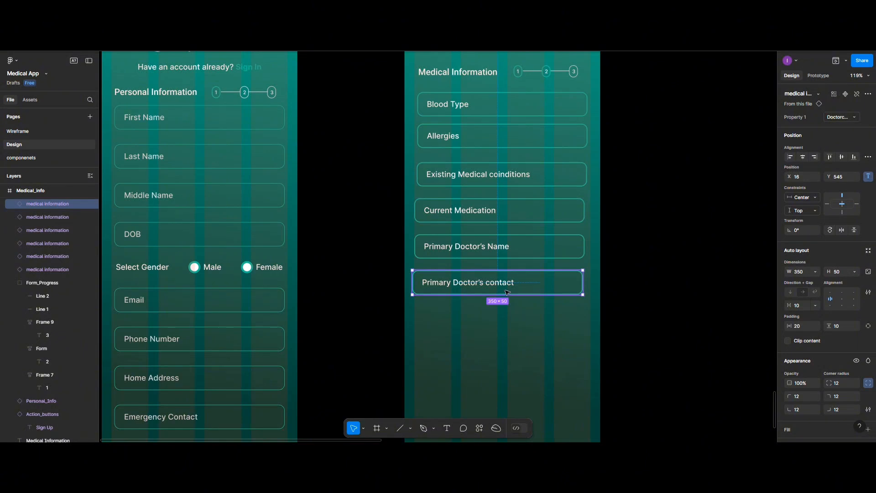
# Step: Move the five fields from Primary Doctor's contact up to Allergies further down the Medical_Info frame, leaving a gap below Blood Type
pyautogui.scroll(2, 506, 292)
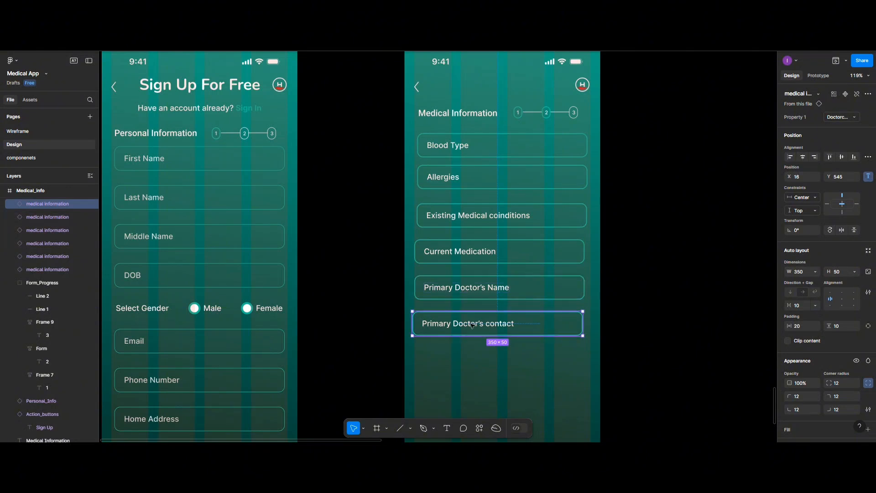
pyautogui.moveTo(471, 325); pyautogui.dragTo(471, 358)
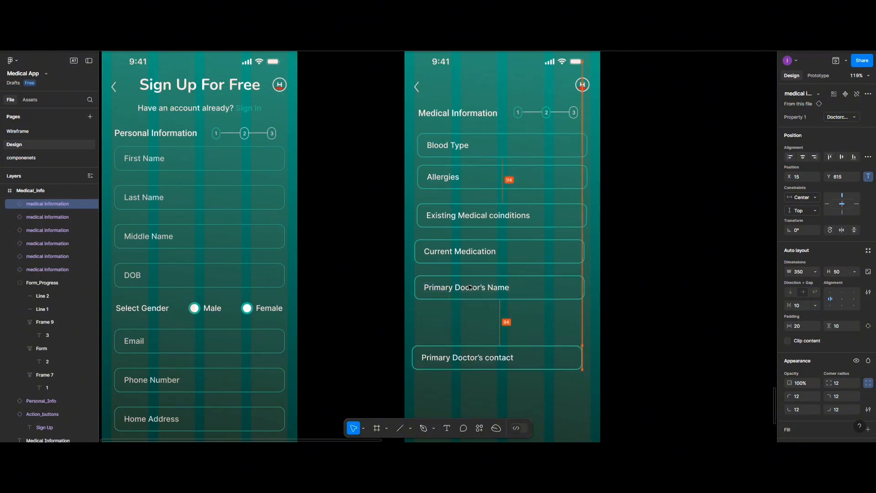
pyautogui.moveTo(470, 295); pyautogui.dragTo(471, 313)
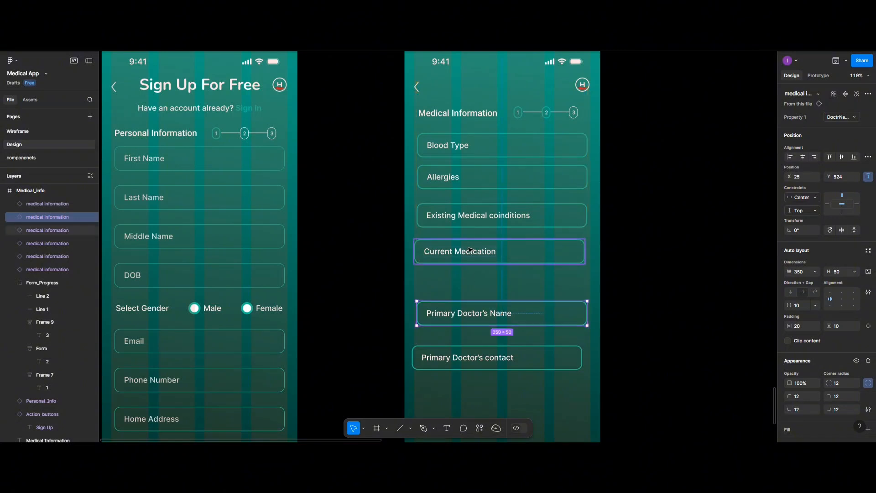
pyautogui.moveTo(470, 253)
pyautogui.mouseDown()
pyautogui.moveTo(470, 272)
pyautogui.moveTo(468, 259)
pyautogui.mouseUp()
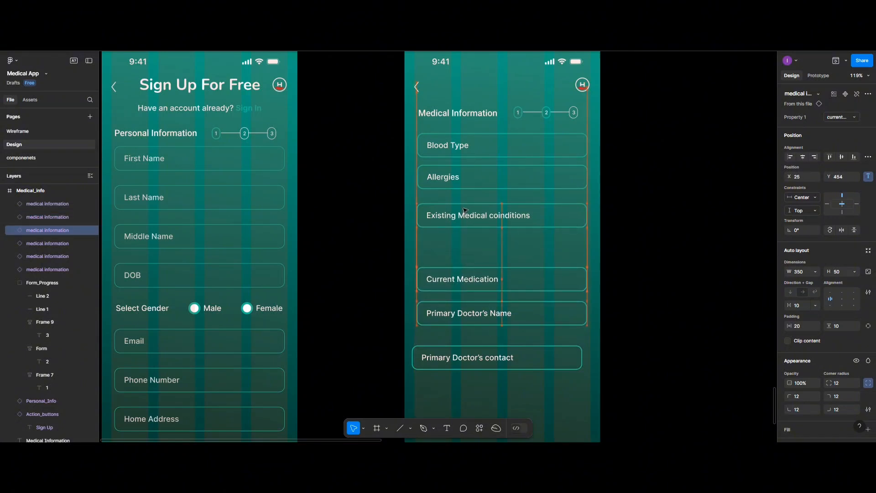
pyautogui.moveTo(465, 214); pyautogui.dragTo(464, 240)
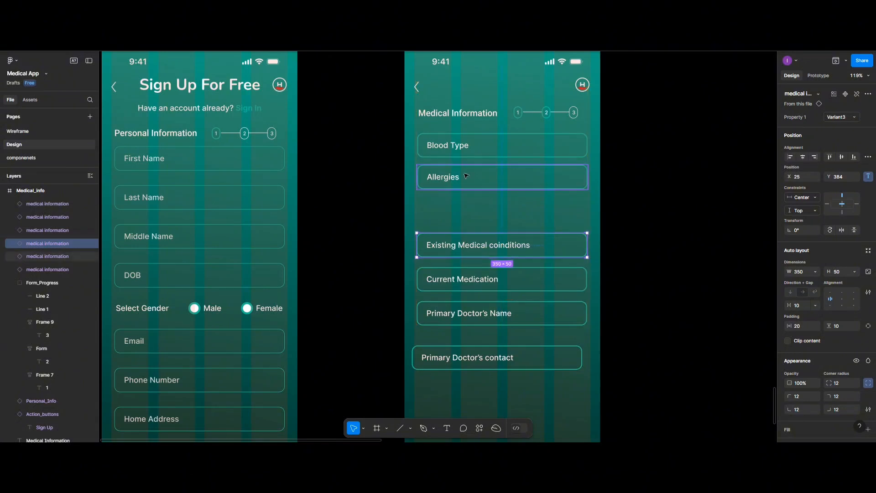
pyautogui.click(466, 181)
pyautogui.moveTo(466, 181); pyautogui.dragTo(468, 218)
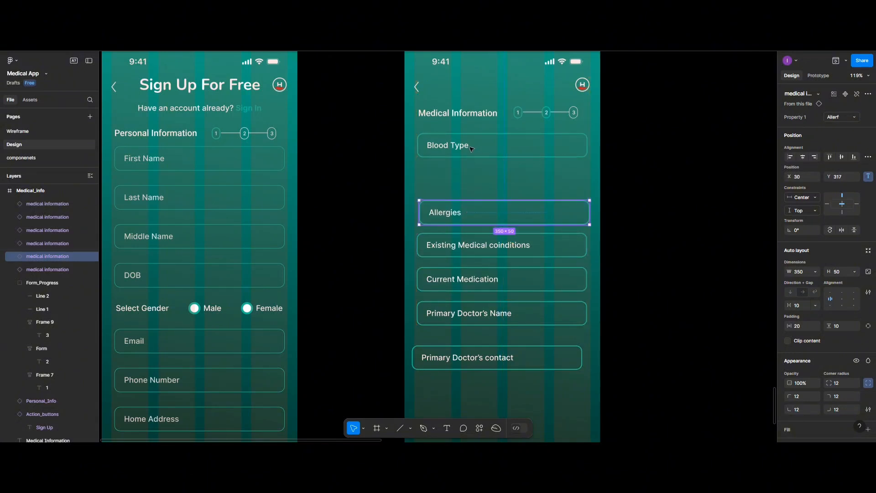
# Step: Duplicate the Blood Type field into the gap above Allergies and change the copy's label to Genotype
pyautogui.click(471, 148)
pyautogui.moveTo(471, 148); pyautogui.dragTo(471, 185)
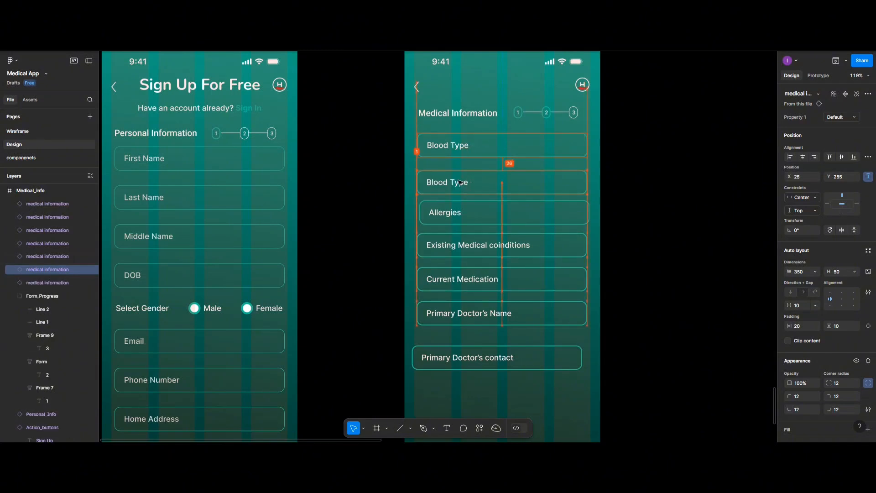
pyautogui.doubleClick(459, 182)
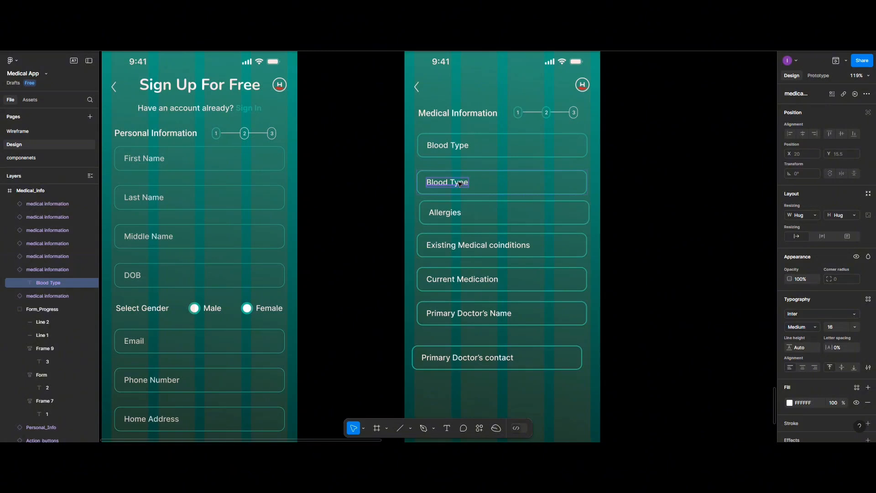
pyautogui.write('Genotype')
pyautogui.scroll(2, 510, 303)
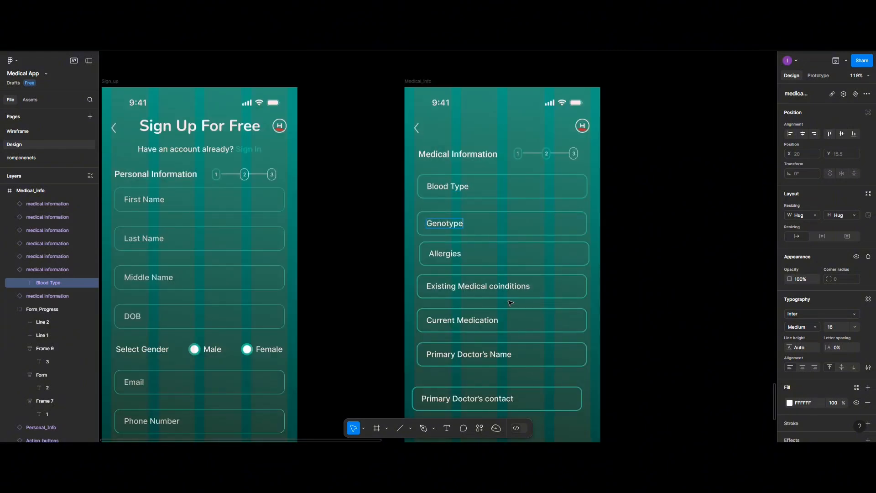
pyautogui.scroll(-2, 516, 282)
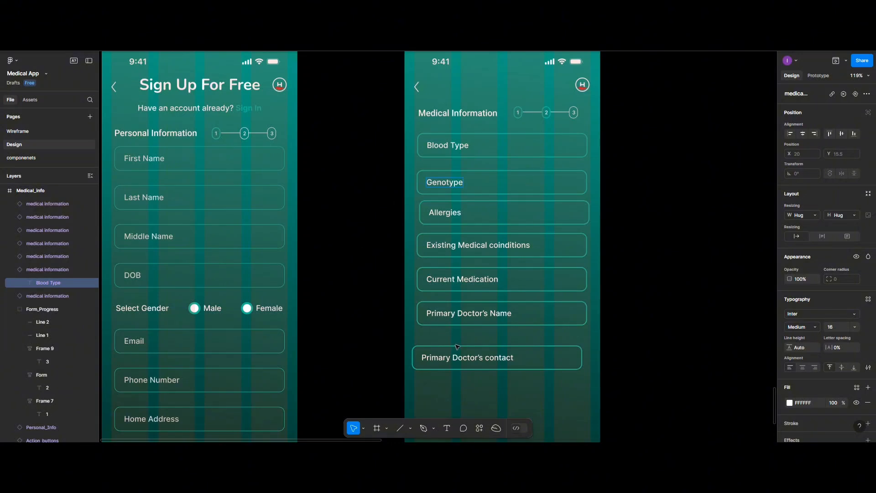
pyautogui.scroll(-2, 449, 323)
pyautogui.scroll(4, 458, 334)
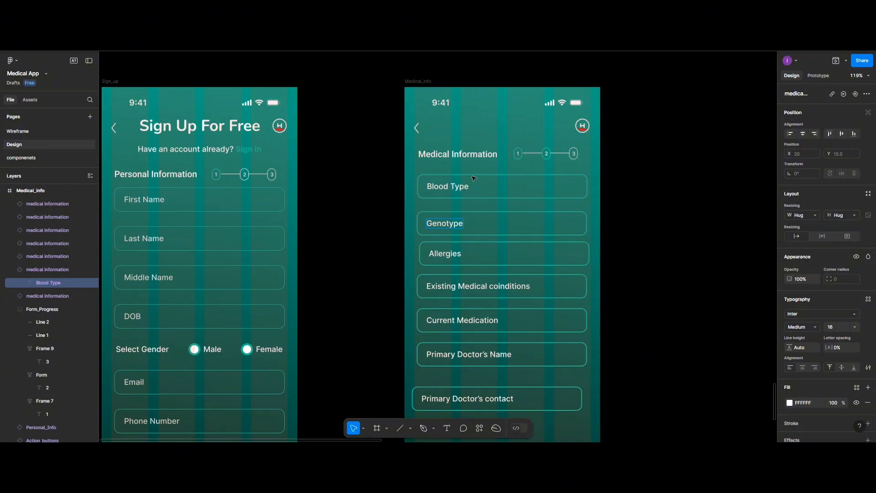
pyautogui.scroll(-2, 473, 178)
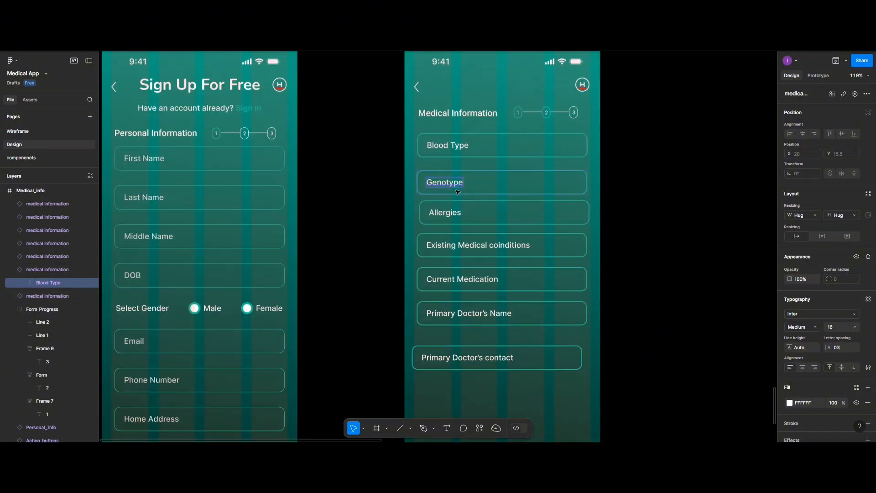
# Step: Set the text fill opacity of the Blood Type and Genotype labels to 80%
pyautogui.press('Escape')
pyautogui.click(451, 150)
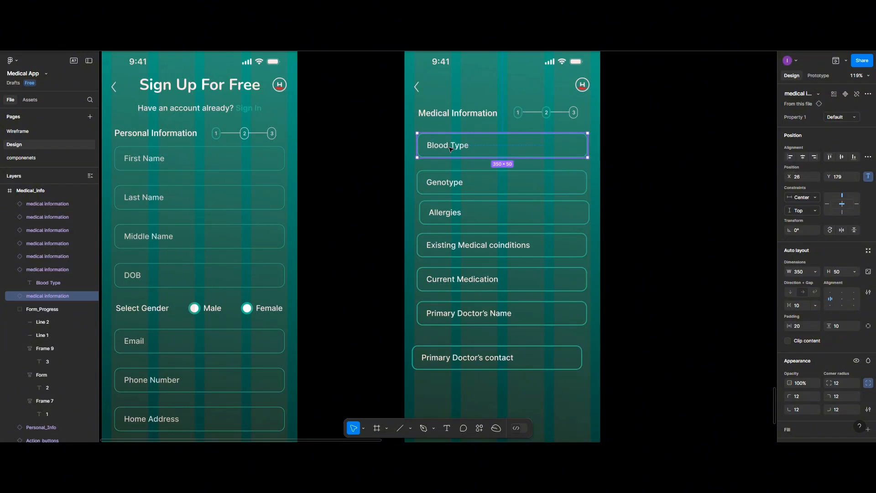
pyautogui.doubleClick(451, 150)
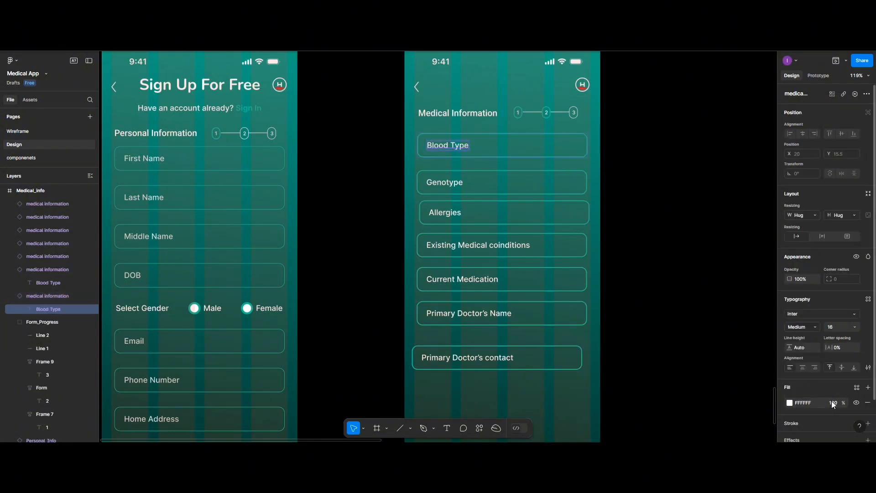
pyautogui.write('80')
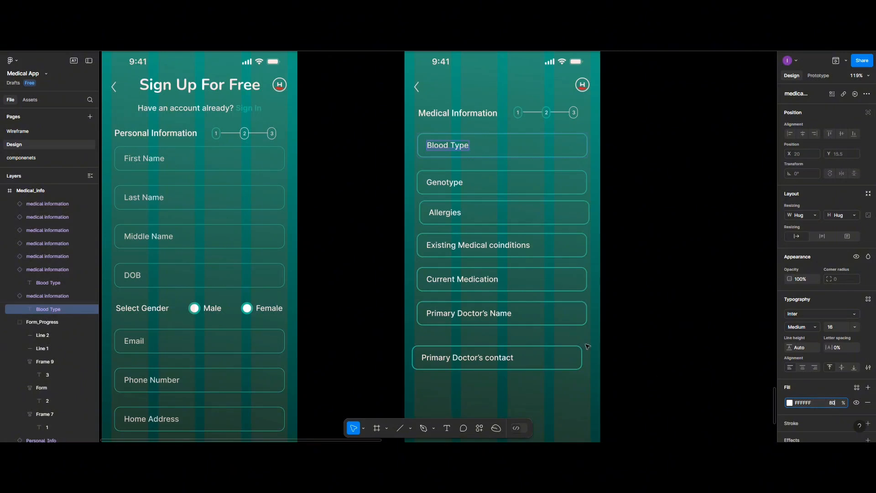
pyautogui.click(450, 183)
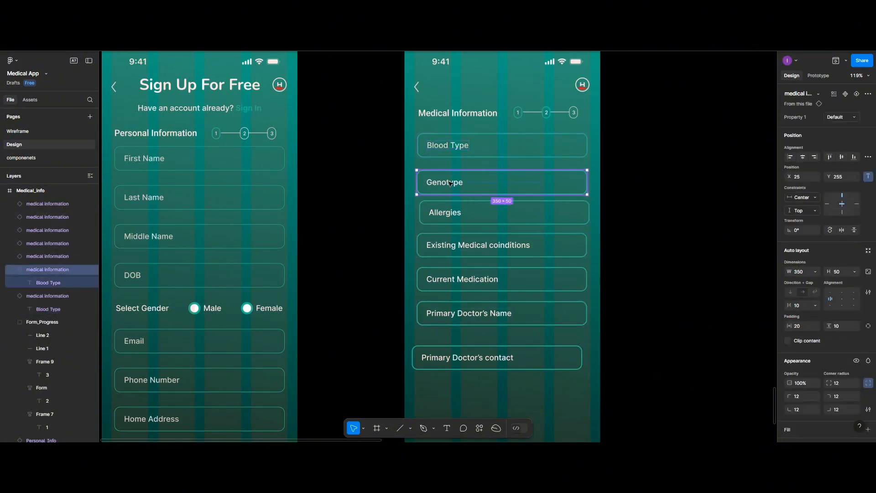
pyautogui.doubleClick(450, 183)
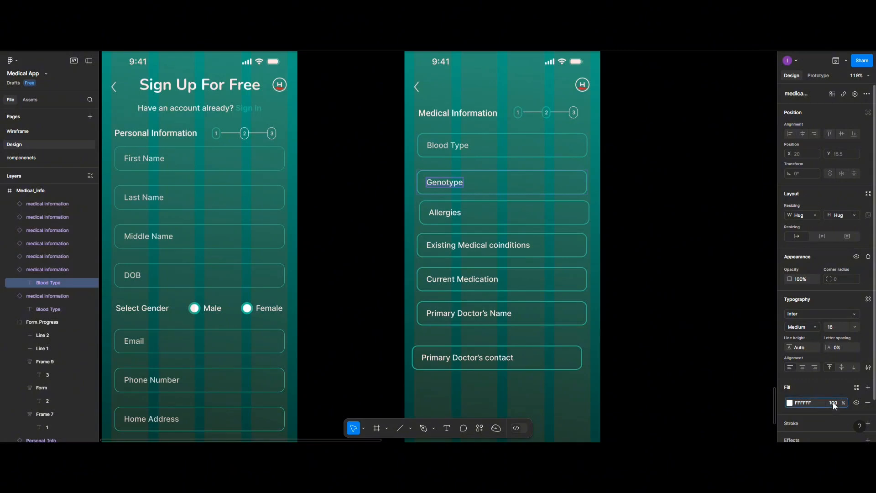
pyautogui.write('80')
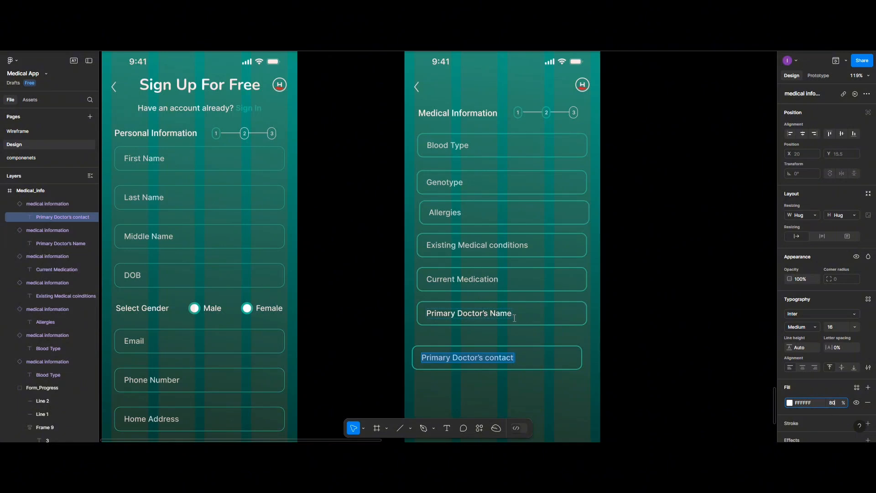
# Step: Set the text fill opacity of the Primary Doctor's Name label to 80%
pyautogui.click(512, 317)
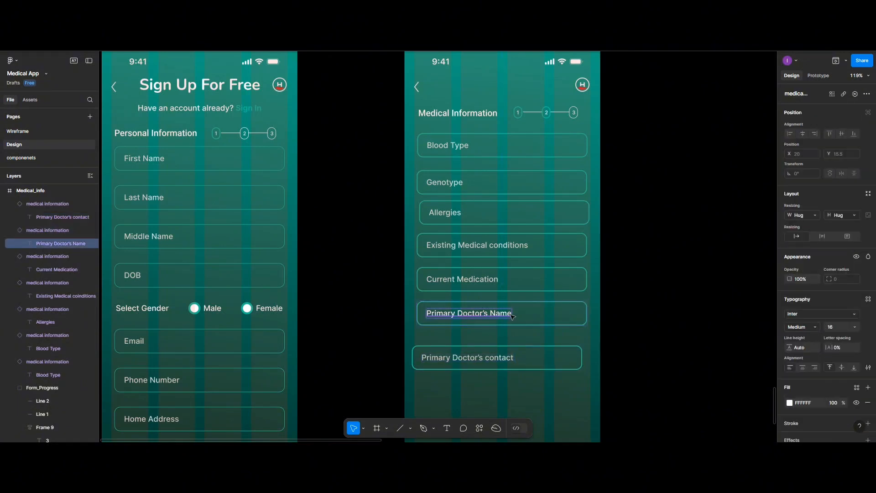
pyautogui.click(834, 404)
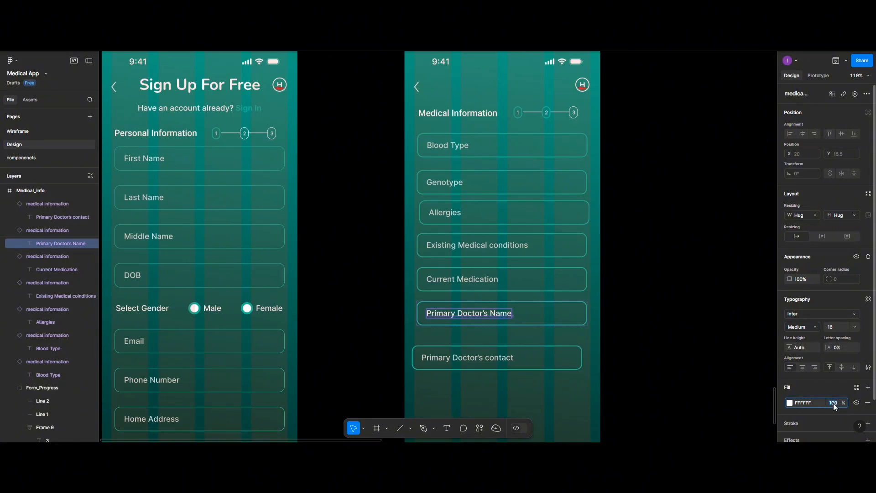
pyautogui.write('80')
pyautogui.press('Return')
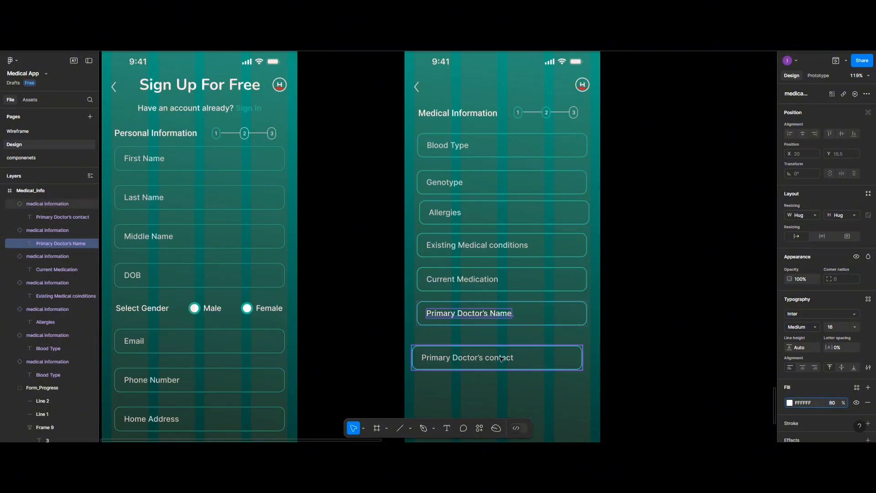
pyautogui.click(551, 348)
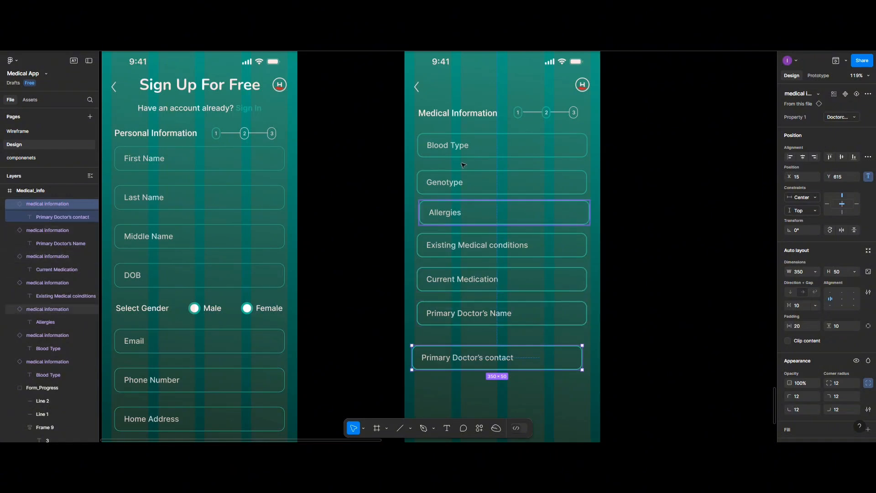
# Step: Align all seven medical information fields, from Blood Type to Primary Doctor's contact, on their horizontal centers
pyautogui.scroll(-2, 448, 173)
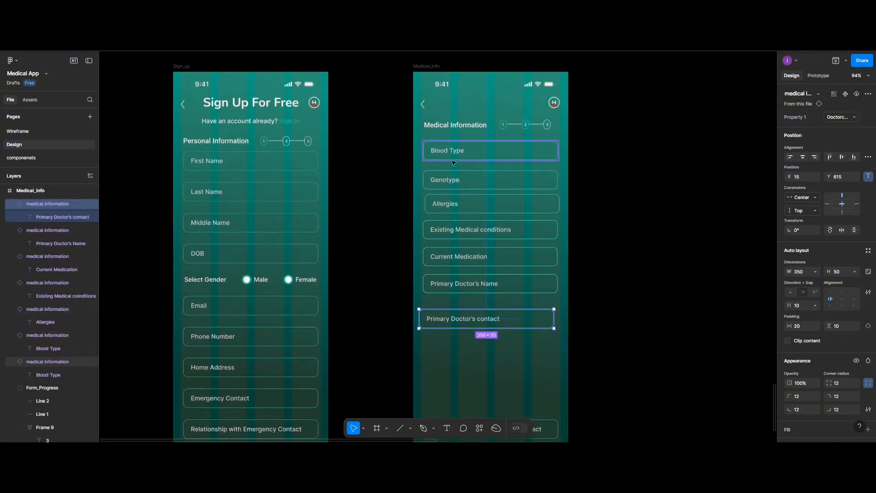
pyautogui.click(454, 157)
pyautogui.keyDown('shift'); pyautogui.click(452, 180); pyautogui.keyUp('shift')
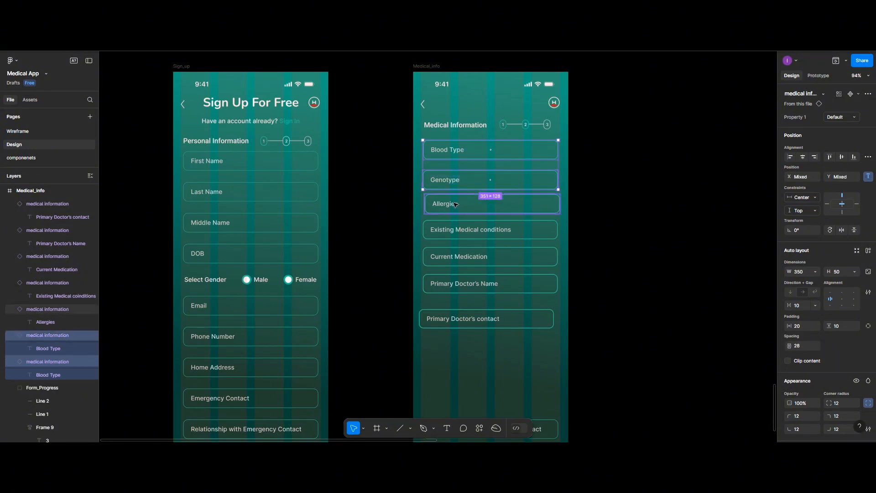
pyautogui.keyDown('shift'); pyautogui.click(452, 204); pyautogui.keyUp('shift')
pyautogui.keyDown('shift'); pyautogui.click(452, 229); pyautogui.keyUp('shift')
pyautogui.keyDown('shift'); pyautogui.click(454, 258); pyautogui.keyUp('shift')
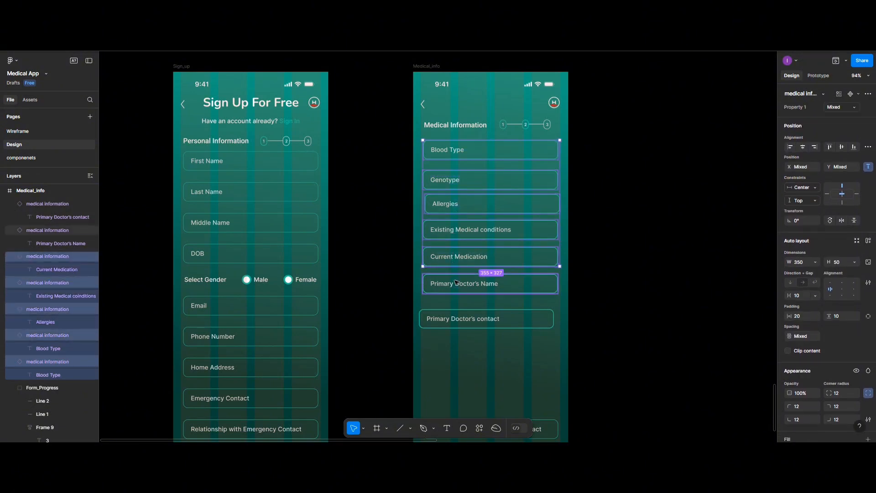
pyautogui.keyDown('shift'); pyautogui.click(463, 284); pyautogui.keyUp('shift')
pyautogui.keyDown('shift'); pyautogui.click(462, 321); pyautogui.keyUp('shift')
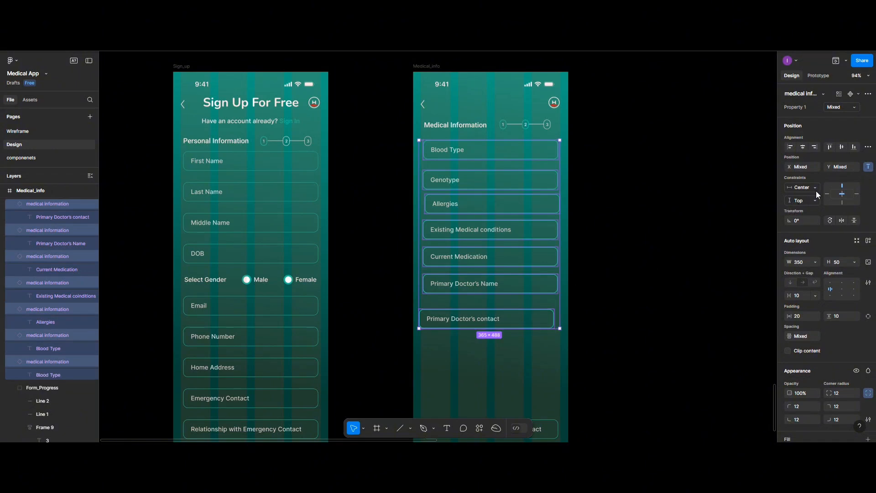
pyautogui.click(803, 147)
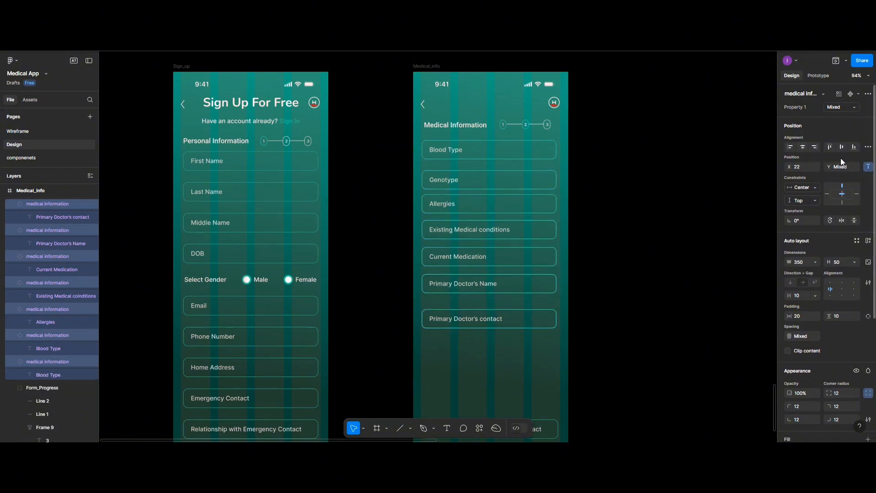
# Step: Distribute the seven selected fields evenly in the vertical direction and set the spacing between them to 30
pyautogui.click(868, 146)
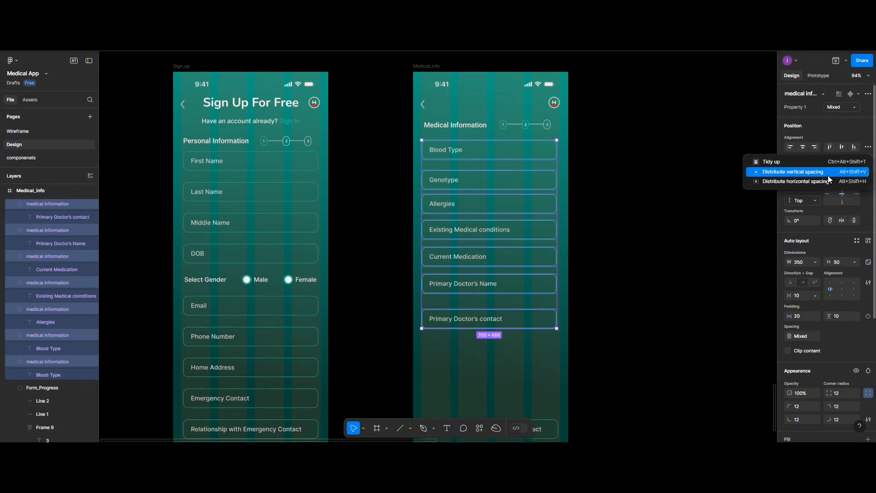
pyautogui.click(828, 175)
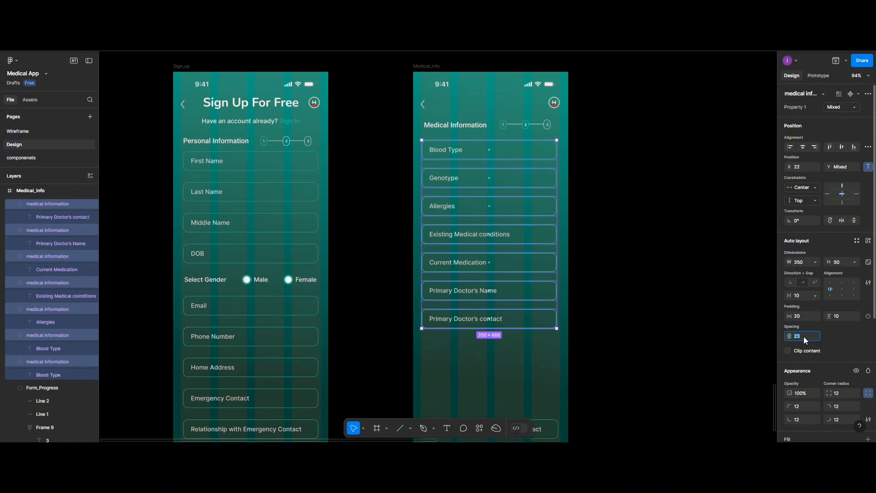
pyautogui.click(803, 336)
pyautogui.write('30')
pyautogui.press('Return')
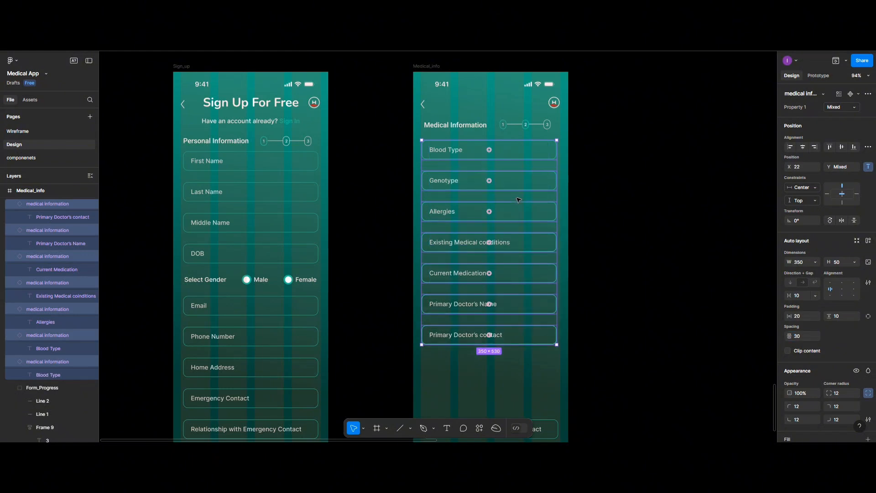
pyautogui.press('Escape')
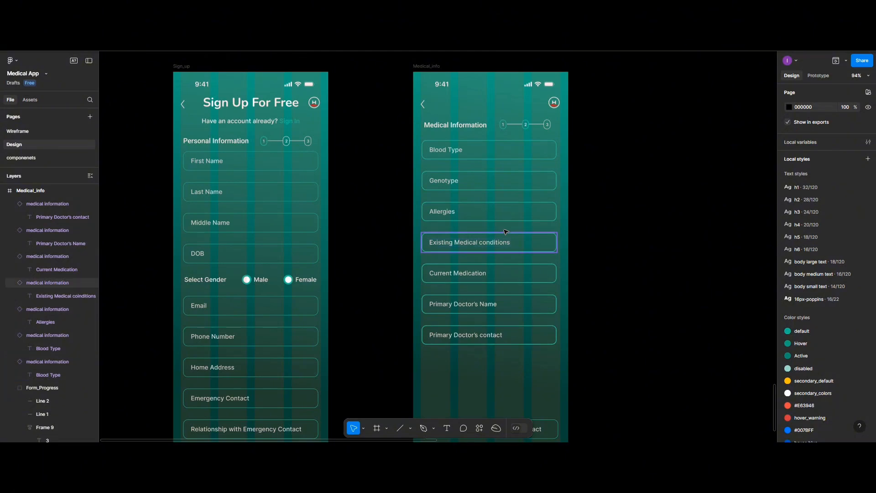
# Step: Delete the leftover Relationship with Emergency Contact field from the Medical_Info frame
pyautogui.scroll(-3, 501, 262)
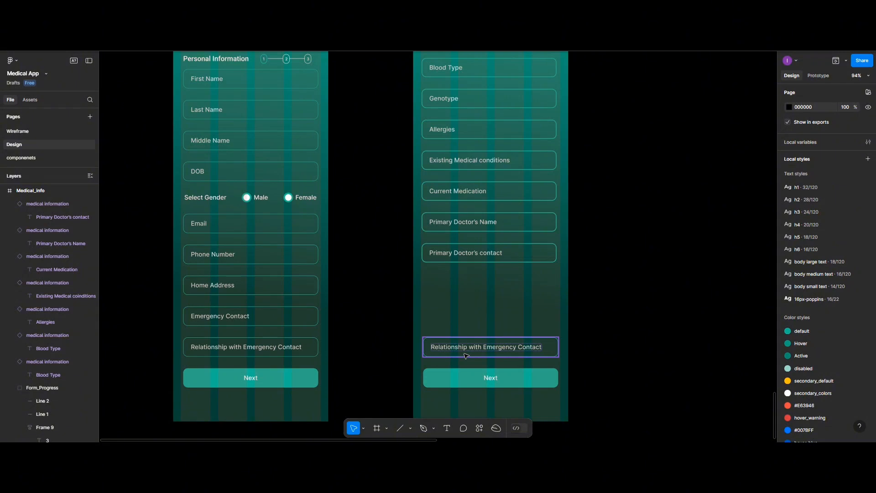
pyautogui.click(466, 355)
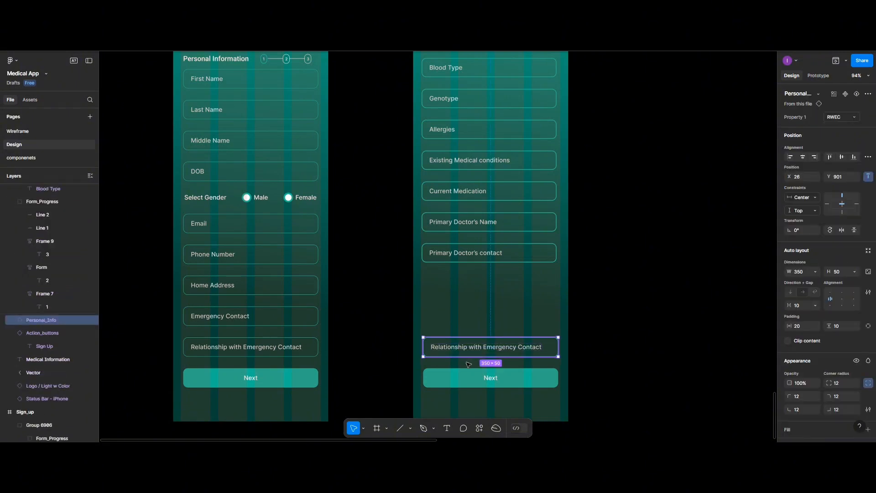
pyautogui.press('Delete')
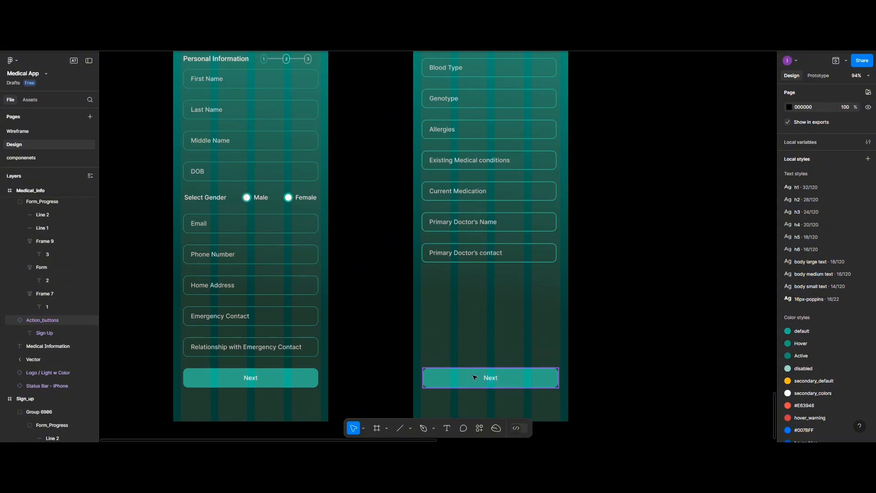
# Step: Move the Next button about 30 below the Primary Doctor's contact field, center it horizontally in the frame, and check their spacing
pyautogui.moveTo(472, 375); pyautogui.dragTo(469, 287)
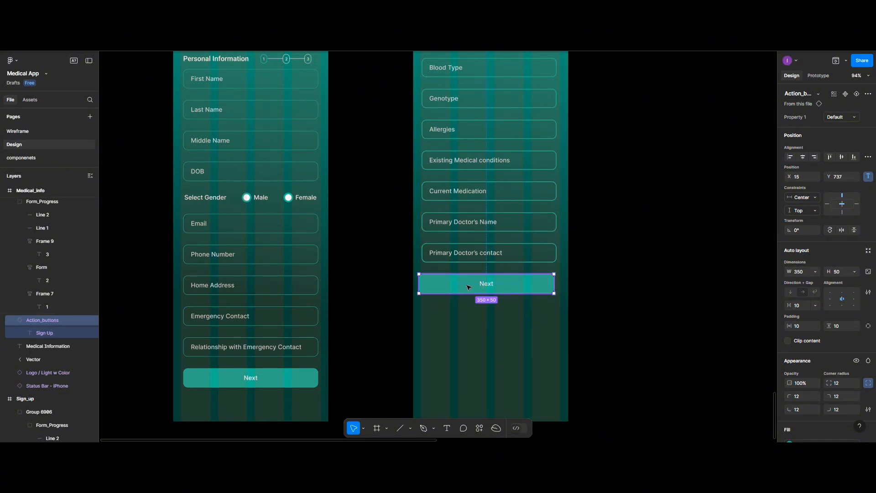
pyautogui.click(803, 157)
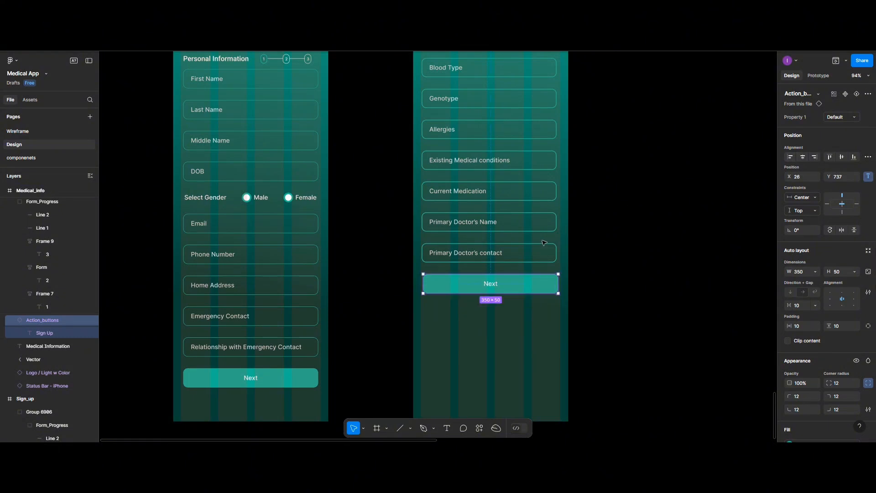
pyautogui.keyDown('shift'); pyautogui.click(519, 252); pyautogui.keyUp('shift')
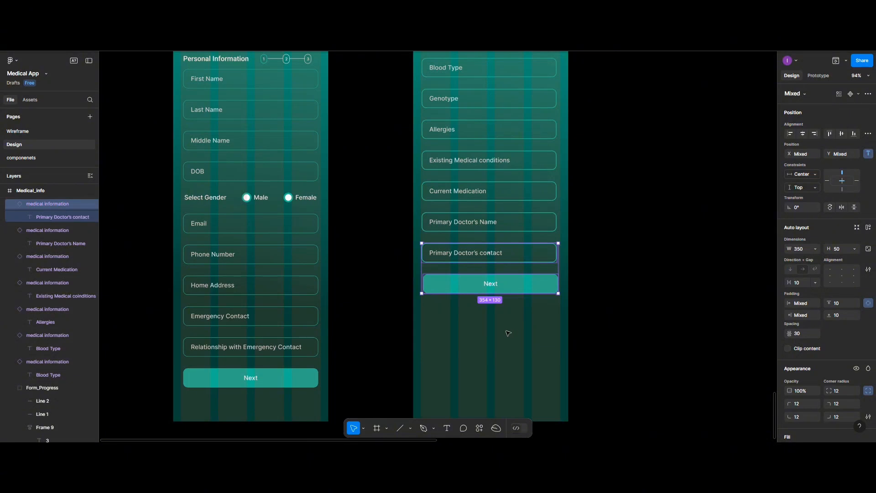
# Step: Shorten the Medical_Info frame from its lower edge to a height of about 926
pyautogui.scroll(-3, 508, 333)
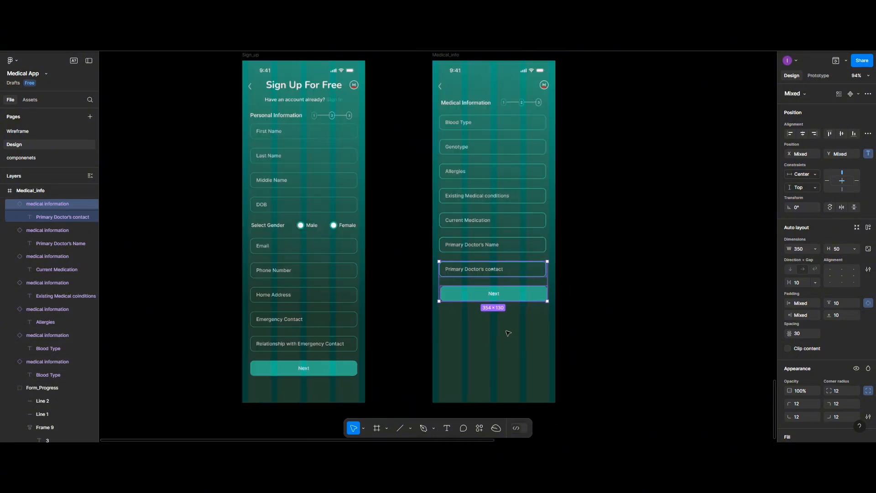
pyautogui.click(450, 56)
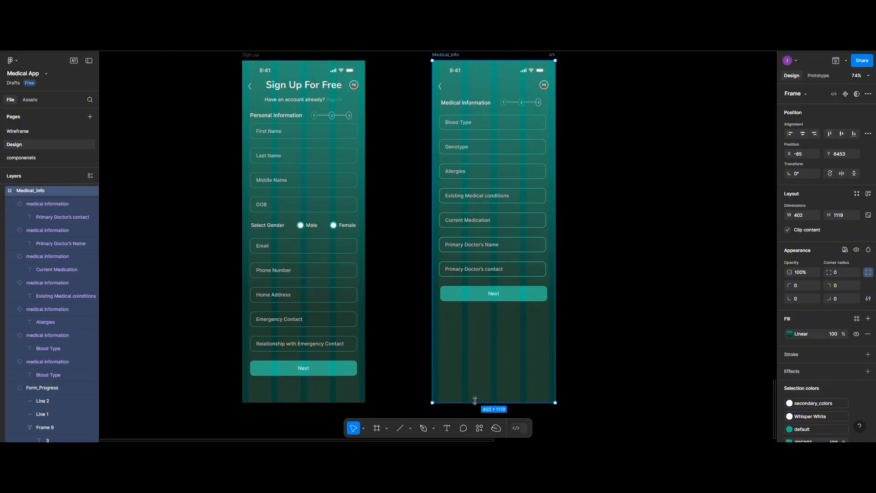
pyautogui.moveTo(476, 392); pyautogui.dragTo(480, 342)
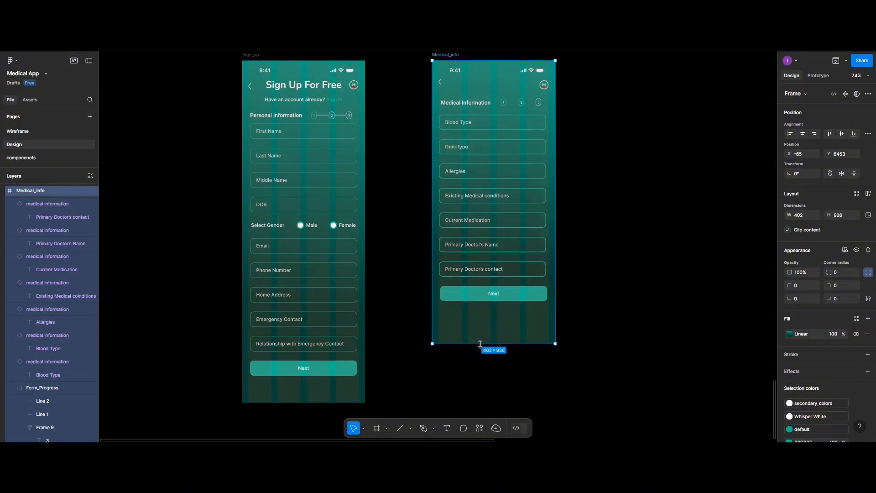
pyautogui.click(619, 289)
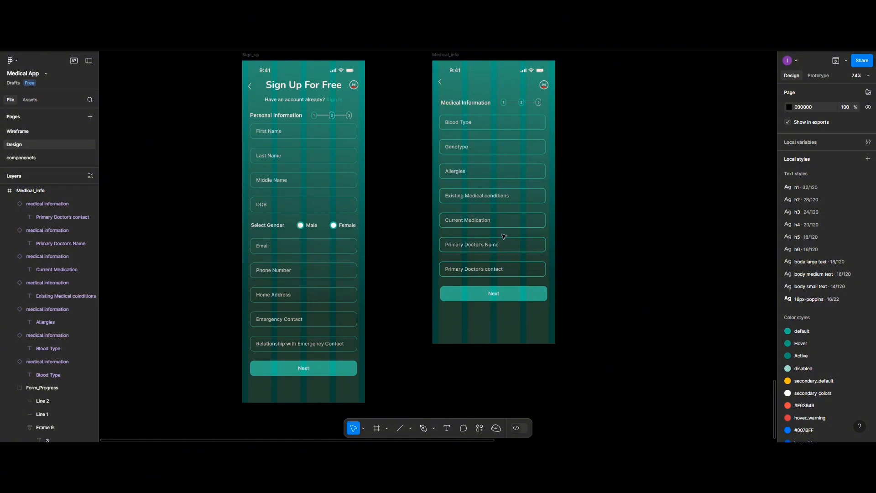
# Step: Duplicate the Medical_Info frame and place the copy beside the original at X 490, Y 6453
pyautogui.scroll(2, 502, 244)
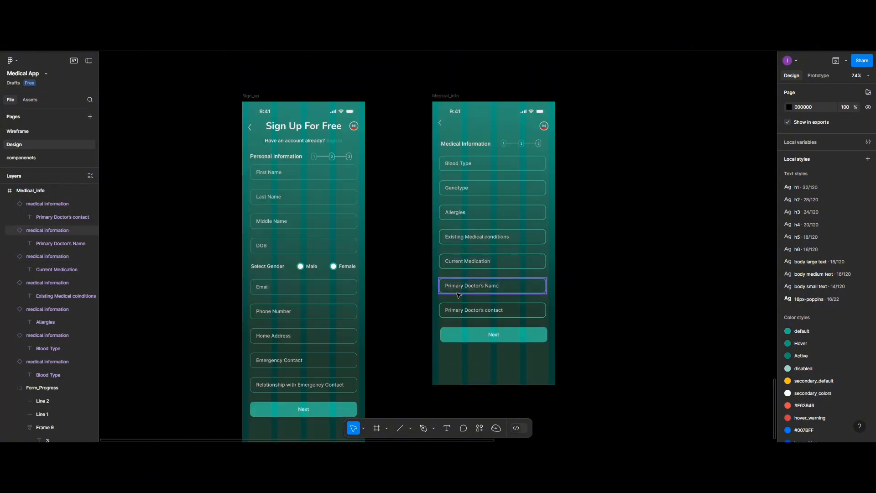
pyautogui.hscroll(-4, 458, 295)
pyautogui.hscroll(6, 458, 295)
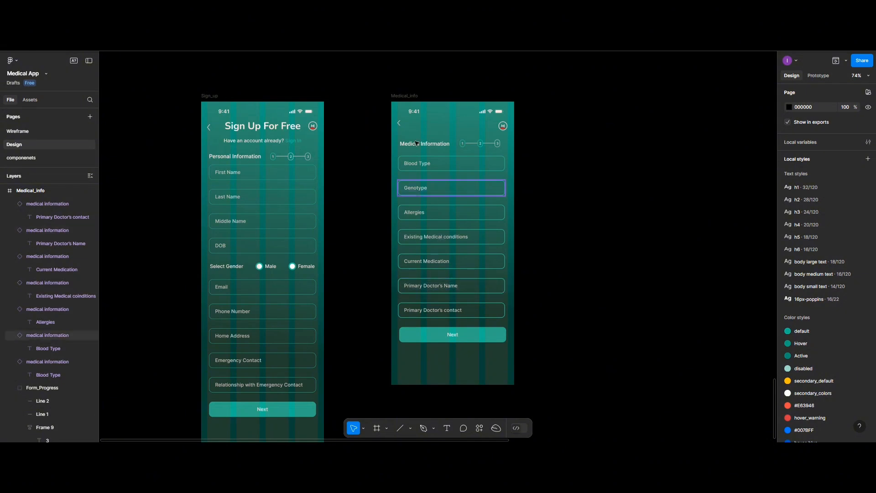
pyautogui.click(408, 97)
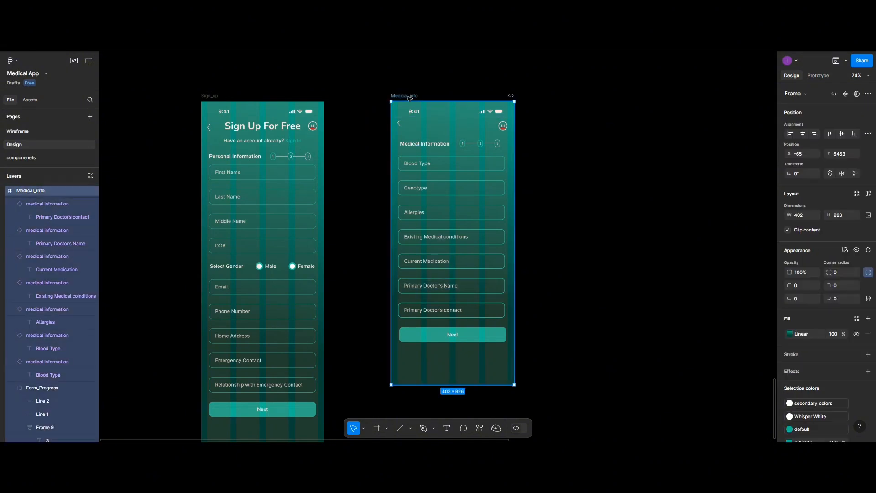
pyautogui.moveTo(563, 108); pyautogui.dragTo(580, 98)
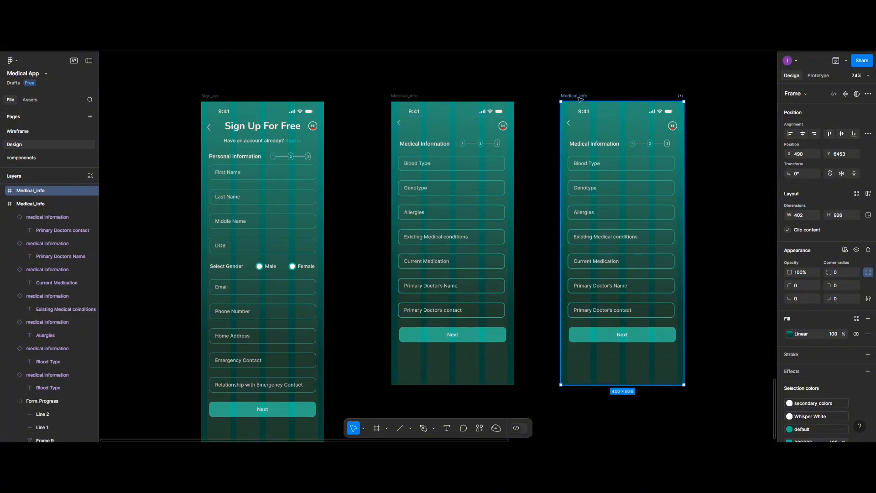
# Step: Rename the duplicated Medical_Info frame as User_Info
pyautogui.hscroll(3, 579, 140)
pyautogui.hscroll(3, 579, 140)
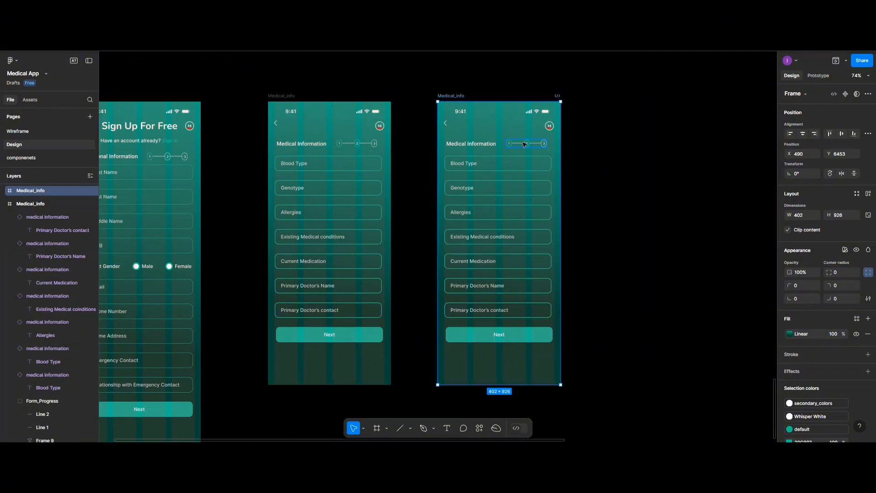
pyautogui.scroll(4, 513, 146)
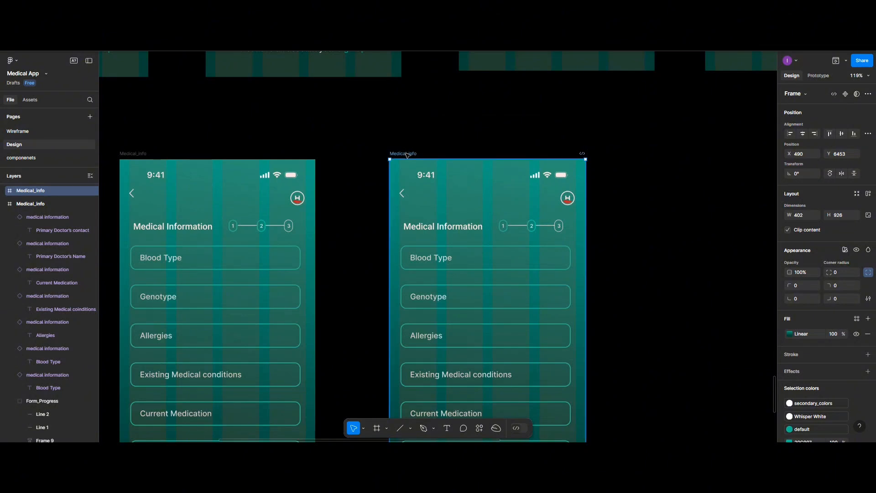
pyautogui.doubleClick(406, 154)
pyautogui.write('User_In')
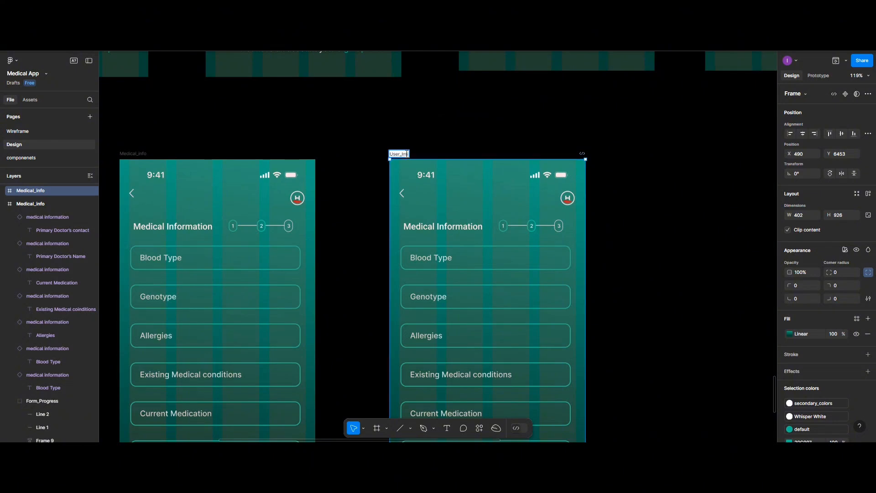
pyautogui.write('fo')
pyautogui.press('Return')
pyautogui.press('Escape')
# Step: Change the heading in the User_Info frame to "User Information"
pyautogui.scroll(-2, 457, 210)
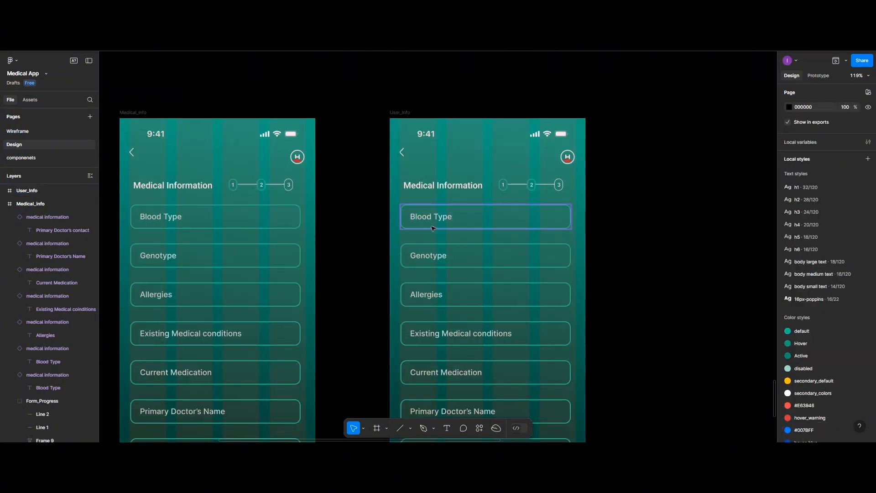
pyautogui.doubleClick(432, 187)
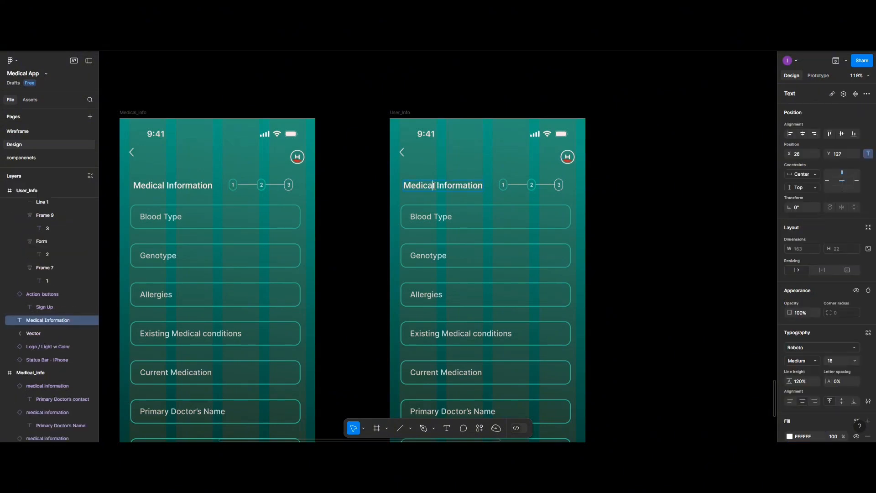
pyautogui.moveTo(434, 185); pyautogui.dragTo(404, 185)
pyautogui.write('User')
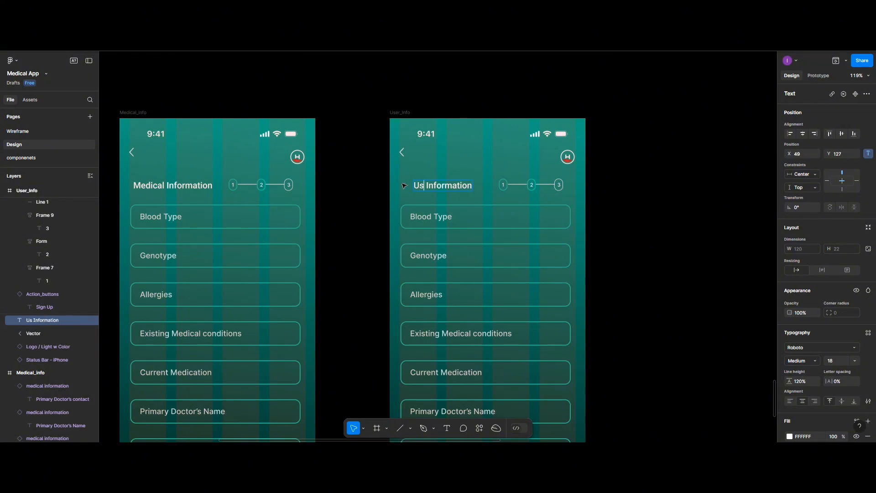
pyautogui.click(559, 185)
pyautogui.click(569, 189)
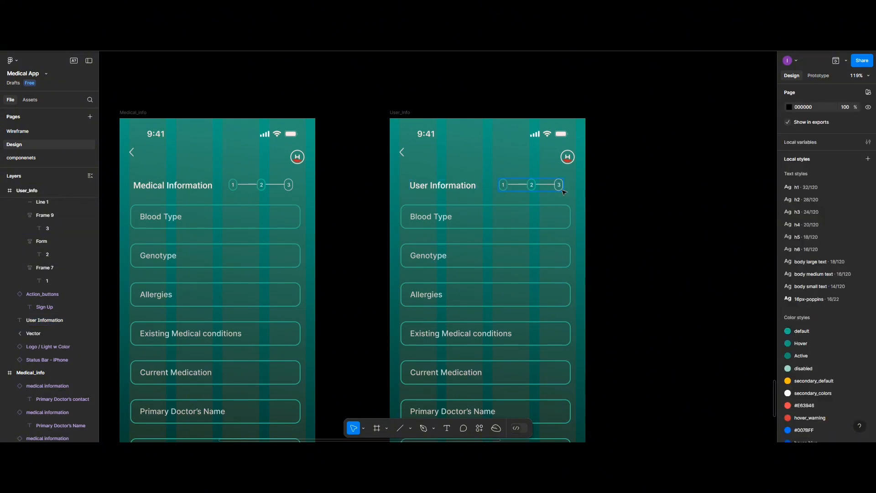
# Step: Give the step 3 indicator in the User_Info progress bar a stroke weight of 2 and the color 20C997 at 100%
pyautogui.click(561, 191)
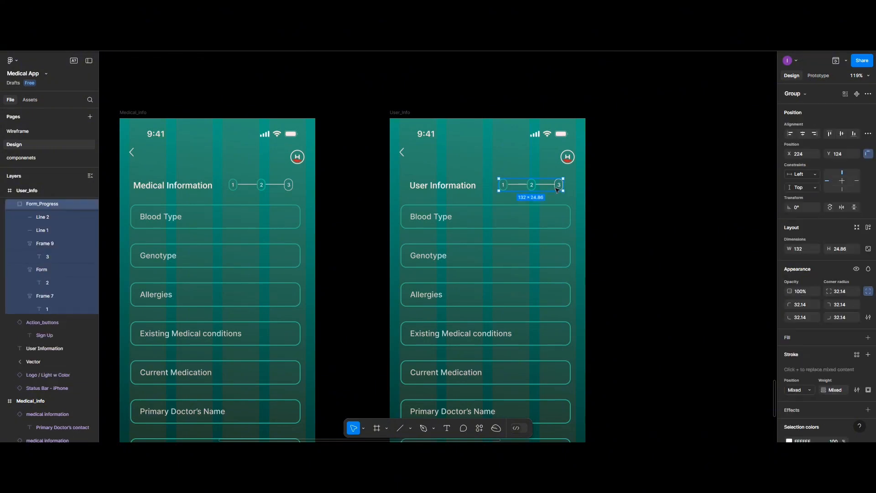
pyautogui.doubleClick(557, 190)
pyautogui.scroll(-3, 839, 365)
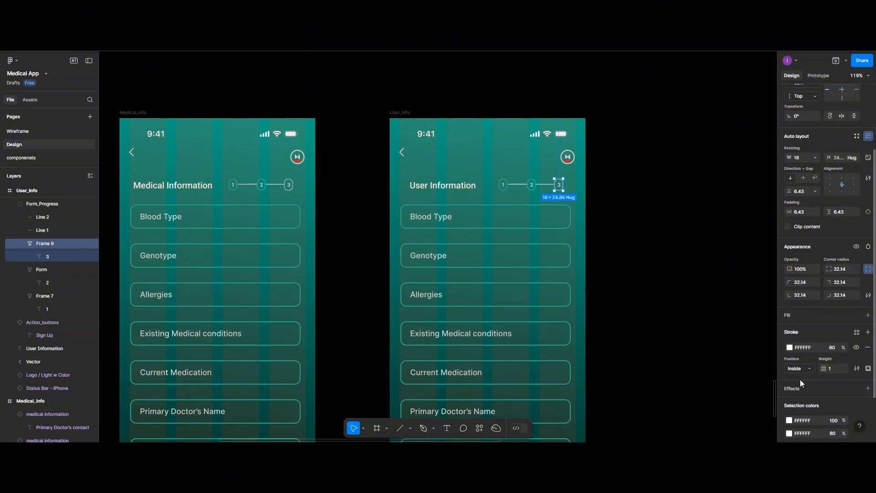
pyautogui.write('2')
pyautogui.click(789, 347)
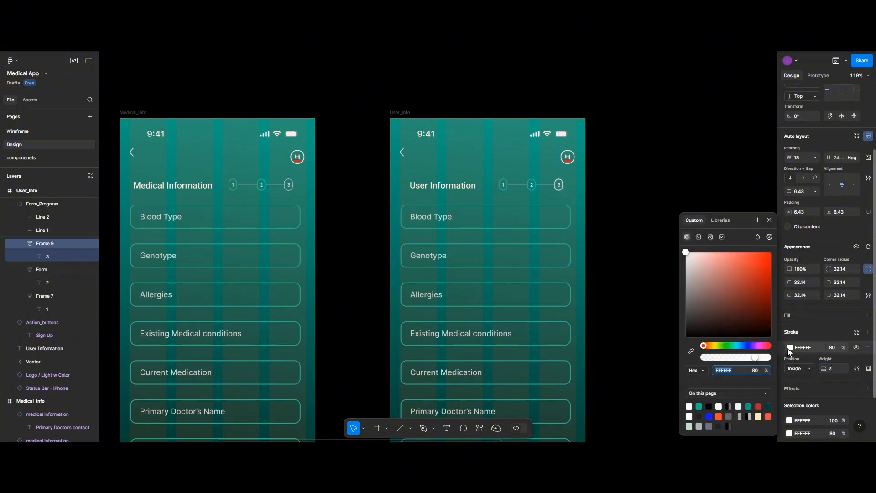
pyautogui.click(698, 406)
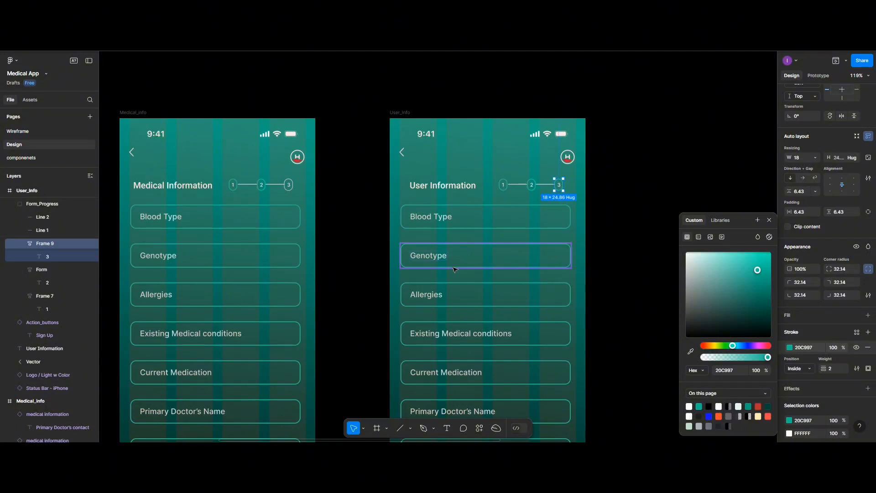
# Step: Delete the seven medical fields, from Blood Type to Primary Doctor's contact, from the User_Info frame
pyautogui.scroll(-3, 455, 269)
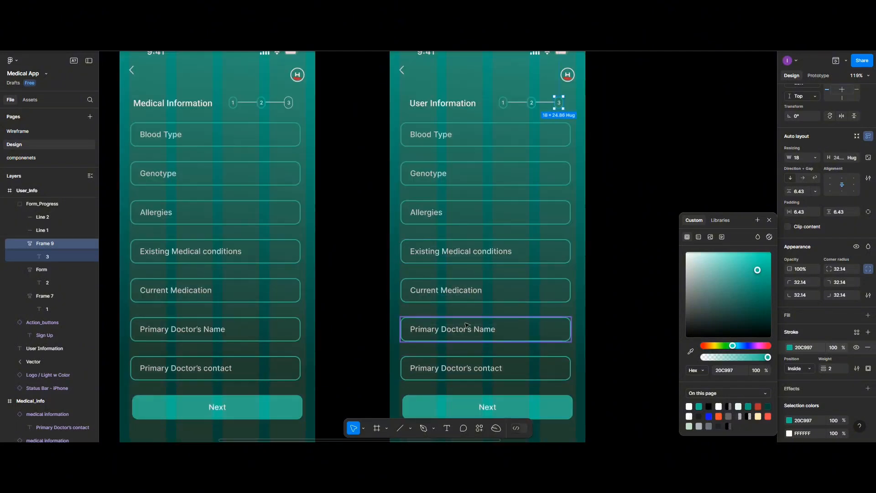
pyautogui.scroll(2, 466, 325)
pyautogui.scroll(-3, 461, 283)
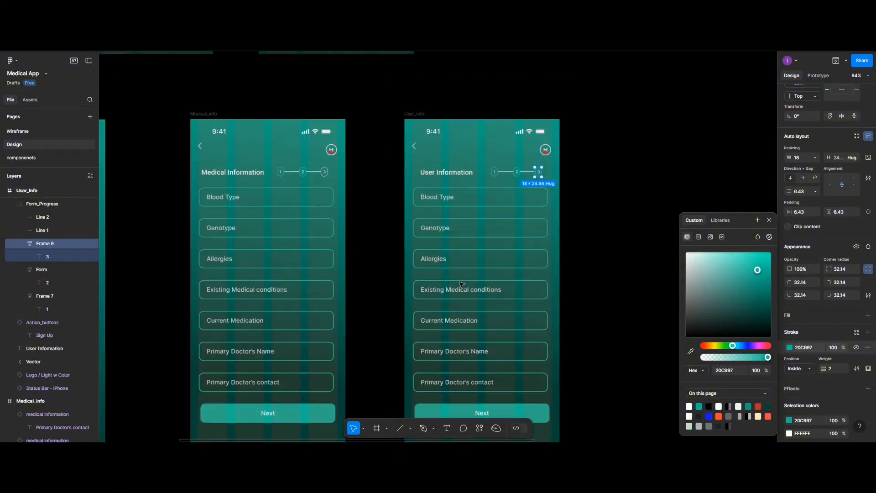
pyautogui.click(444, 203)
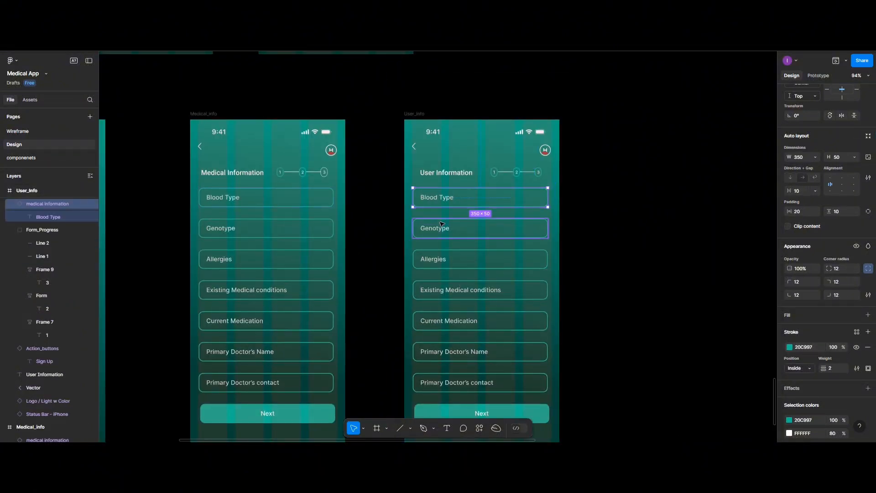
pyautogui.keyDown('shift'); pyautogui.click(442, 227); pyautogui.keyUp('shift')
pyautogui.keyDown('shift'); pyautogui.click(441, 258); pyautogui.keyUp('shift')
pyautogui.keyDown('shift'); pyautogui.click(439, 290); pyautogui.keyUp('shift')
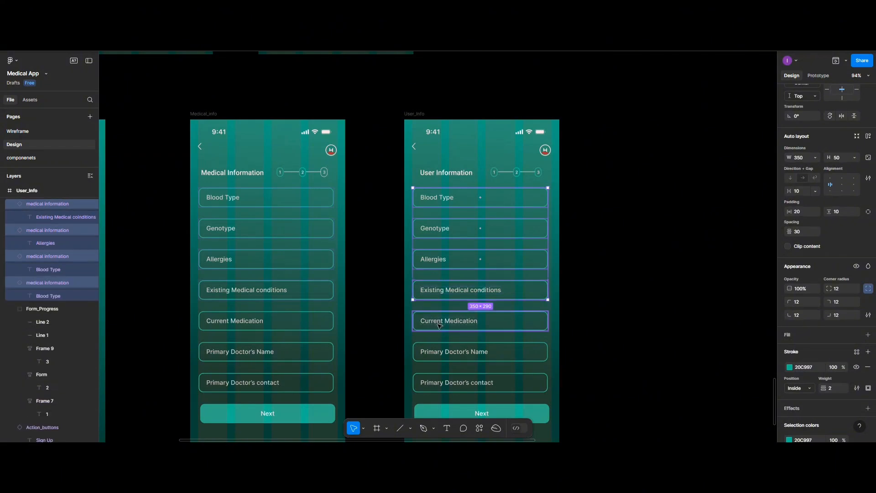
pyautogui.keyDown('shift'); pyautogui.click(438, 325); pyautogui.keyUp('shift')
pyautogui.keyDown('shift'); pyautogui.click(446, 350); pyautogui.keyUp('shift')
pyautogui.keyDown('shift'); pyautogui.click(453, 381); pyautogui.keyUp('shift')
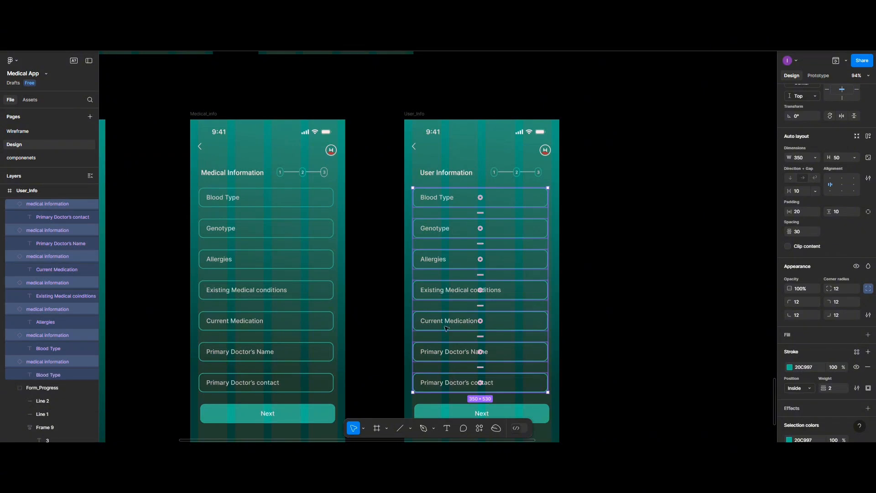
pyautogui.press('Delete')
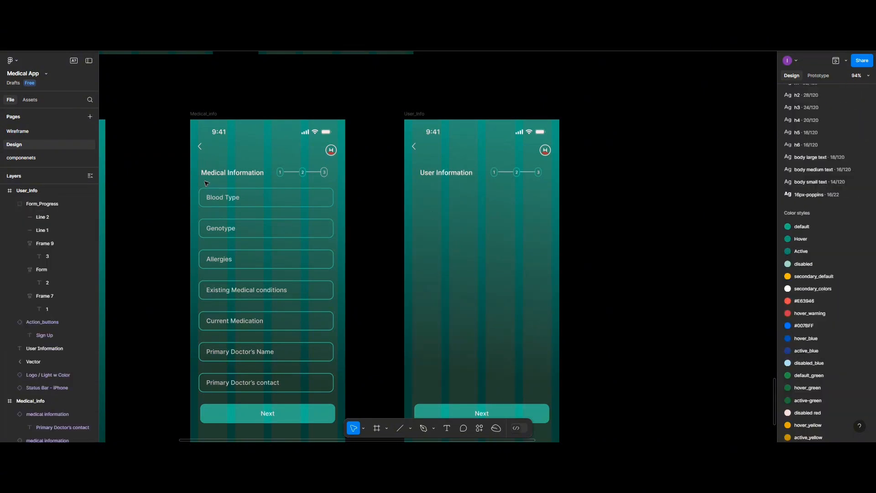
# Step: Insert a default Account_Information component instance and place it in the User_Info frame at X 26, Y 297
pyautogui.click(33, 100)
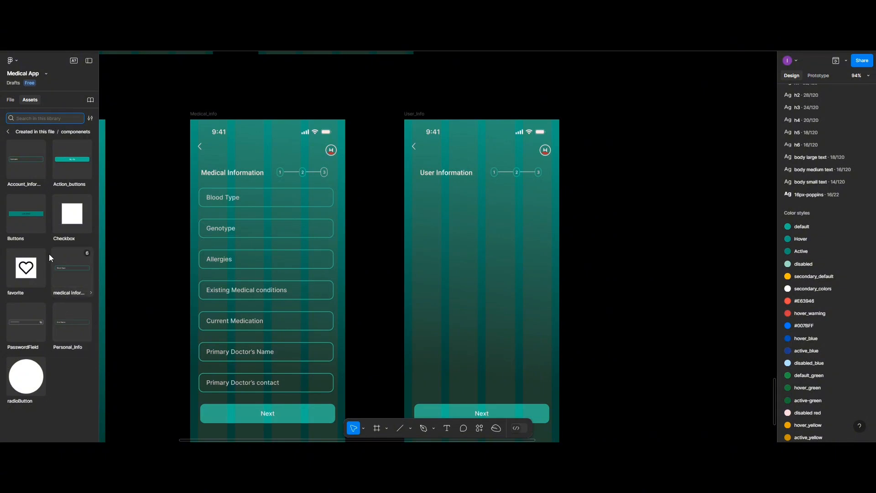
pyautogui.click(25, 165)
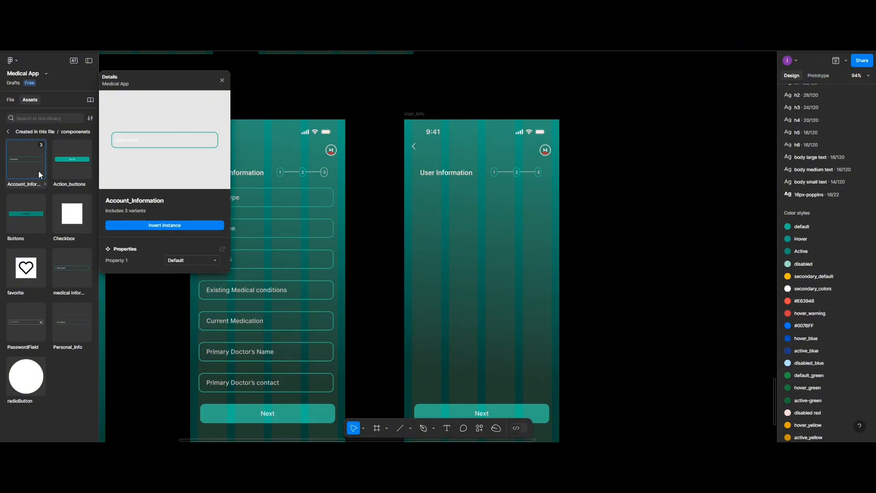
pyautogui.click(156, 225)
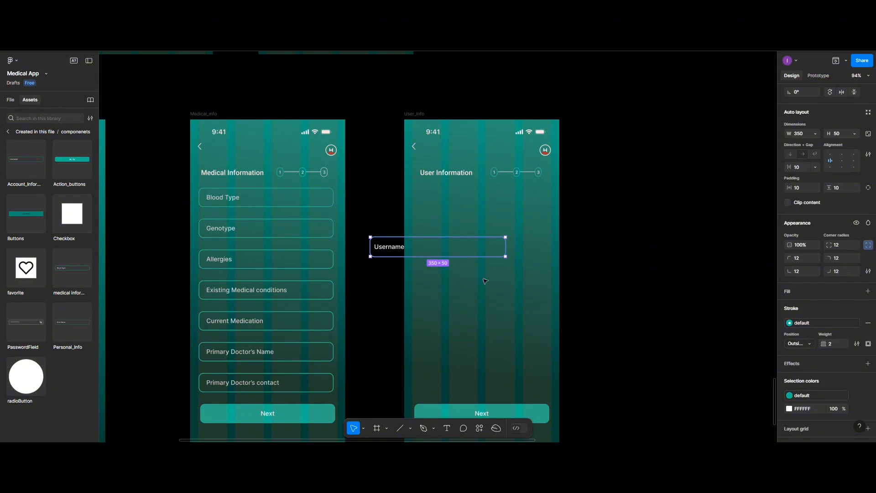
pyautogui.moveTo(472, 250); pyautogui.dragTo(489, 229)
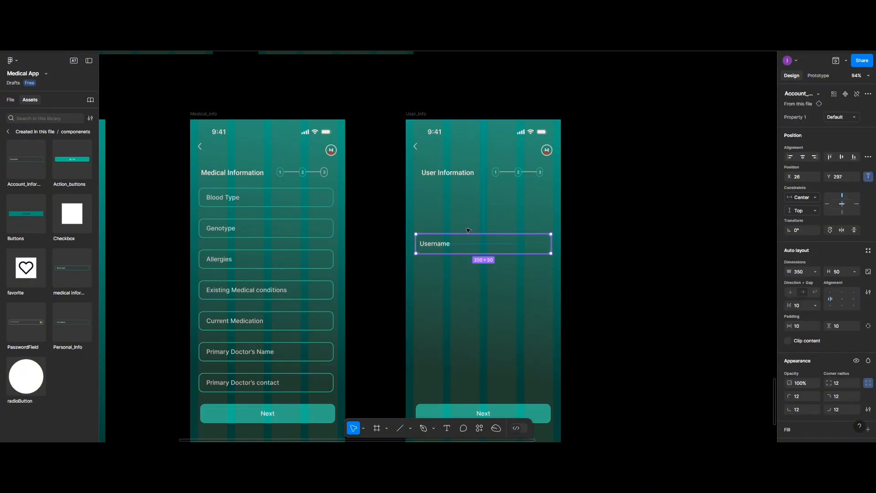
# Step: Move the Username field to X 29, Y 179 and place a copy below it using the Password variant
pyautogui.moveTo(466, 245); pyautogui.dragTo(467, 200)
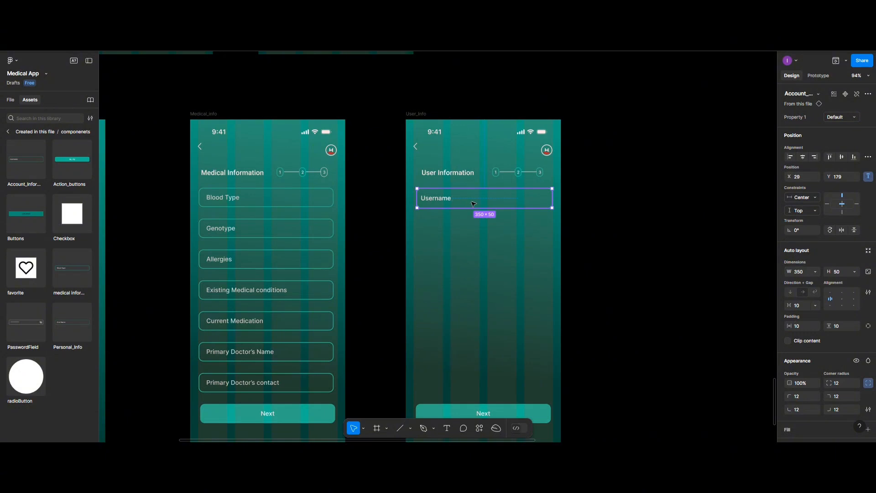
pyautogui.moveTo(474, 201); pyautogui.dragTo(474, 239)
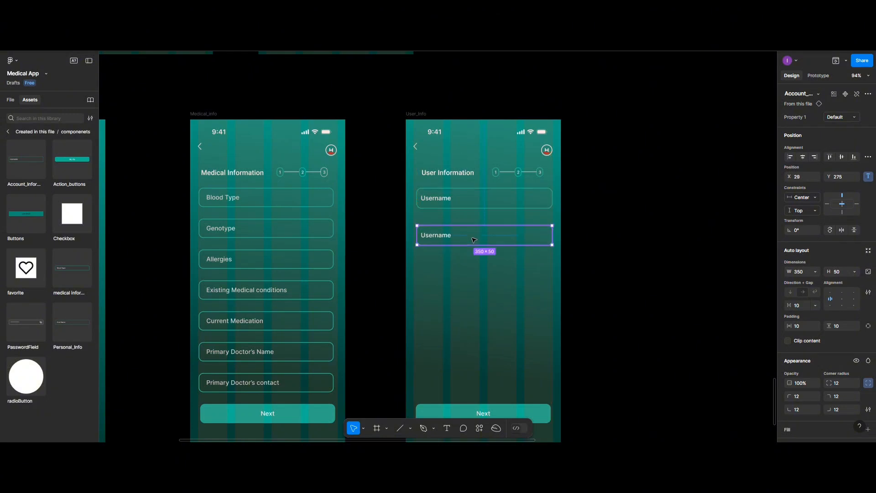
pyautogui.click(836, 117)
pyautogui.click(833, 124)
# Step: Duplicate the Password field below itself at X 26, Y 351 and switch the copy to the ConfirmPassword variant
pyautogui.moveTo(504, 238); pyautogui.dragTo(504, 271)
pyautogui.click(834, 118)
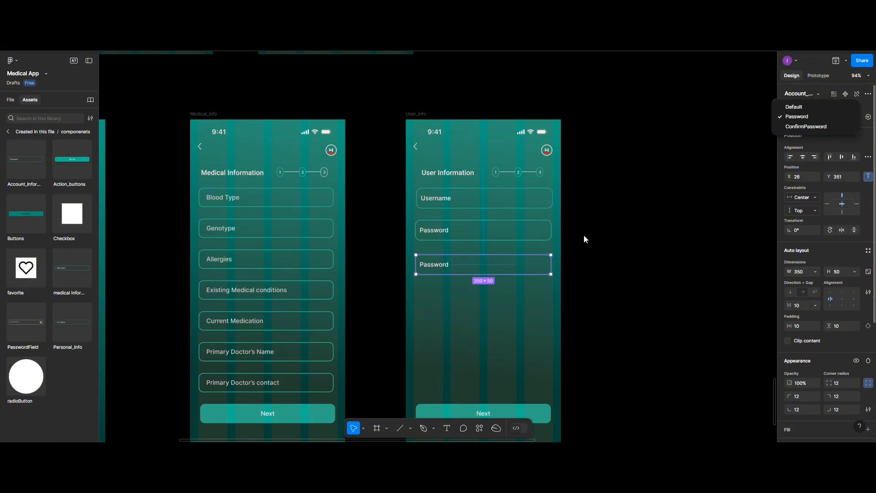
pyautogui.press('Down')
pyautogui.press('Return')
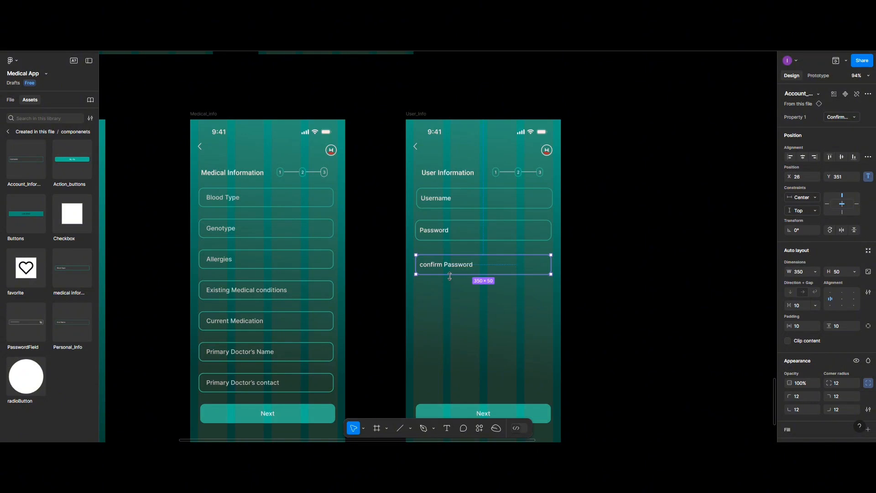
# Step: Capitalize the third field's label to "Confirm Password" and set its text fill opacity to 80%
pyautogui.doubleClick(424, 269)
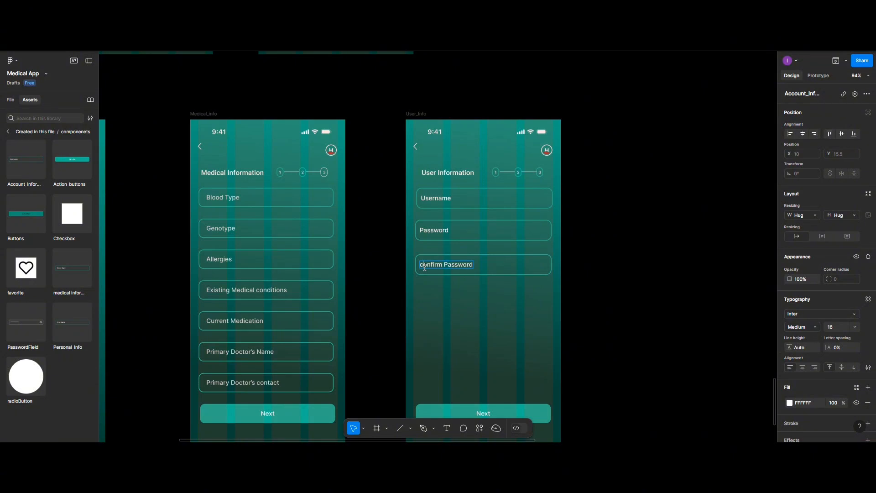
pyautogui.press('BackSpace')
pyautogui.write('C')
pyautogui.press('Escape')
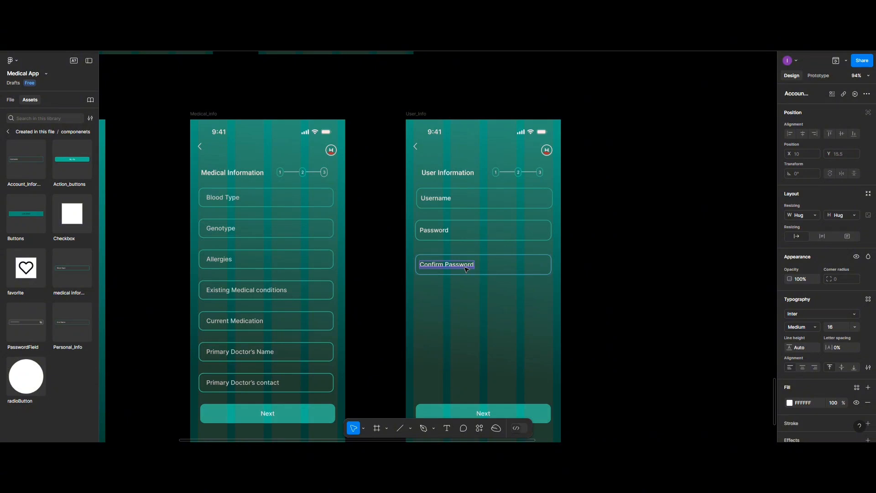
pyautogui.click(837, 406)
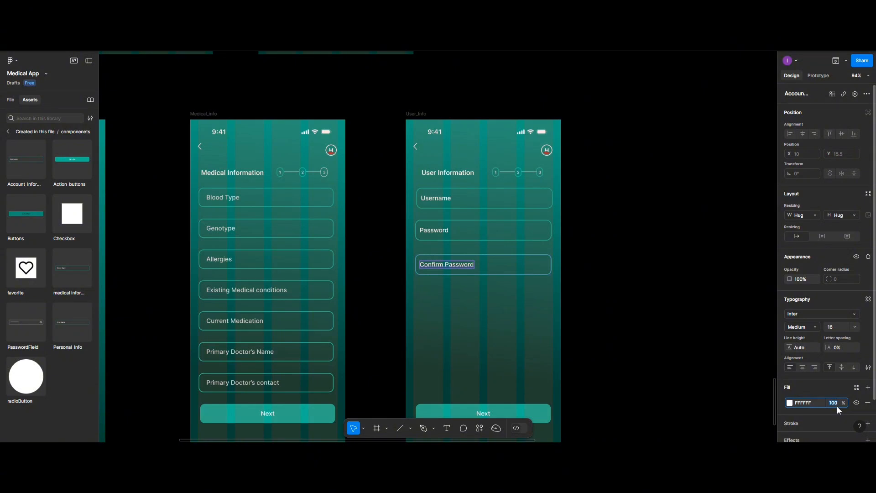
pyautogui.write('80')
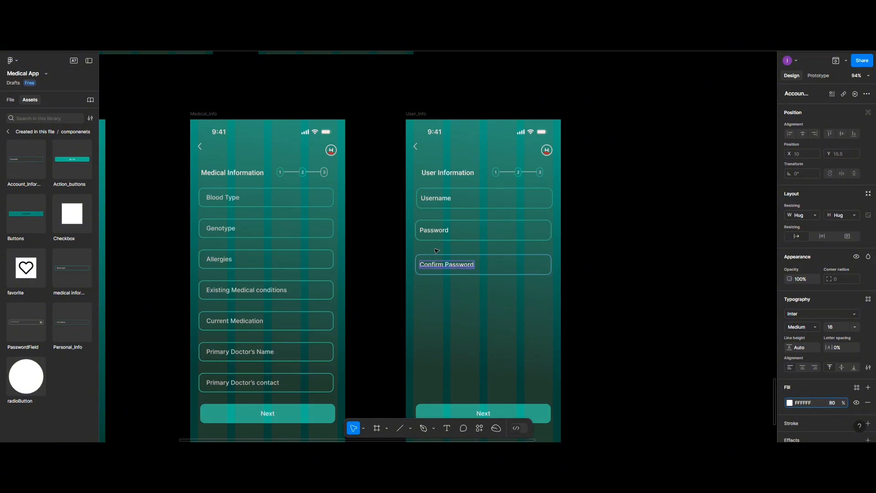
# Step: Set the text fill opacity of the Password and Username labels to 80%
pyautogui.click(427, 230)
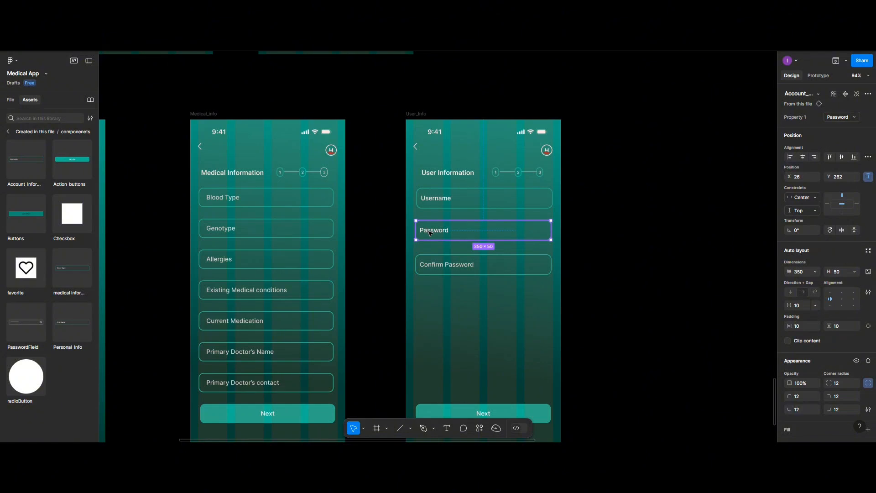
pyautogui.doubleClick(429, 232)
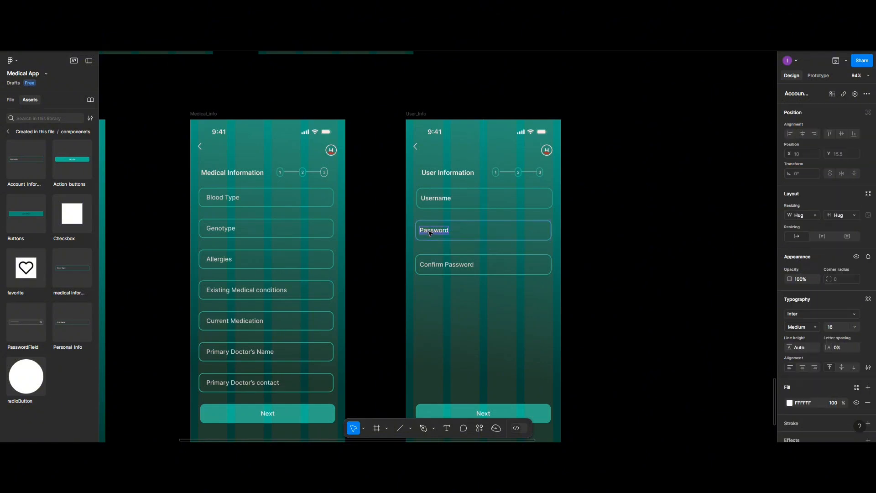
pyautogui.click(840, 402)
pyautogui.write('80')
pyautogui.doubleClick(445, 199)
pyautogui.click(833, 404)
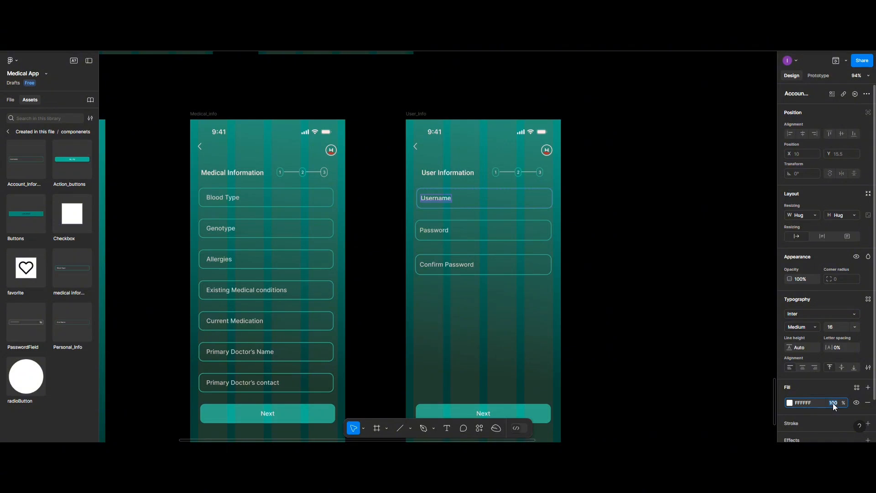
pyautogui.write('80')
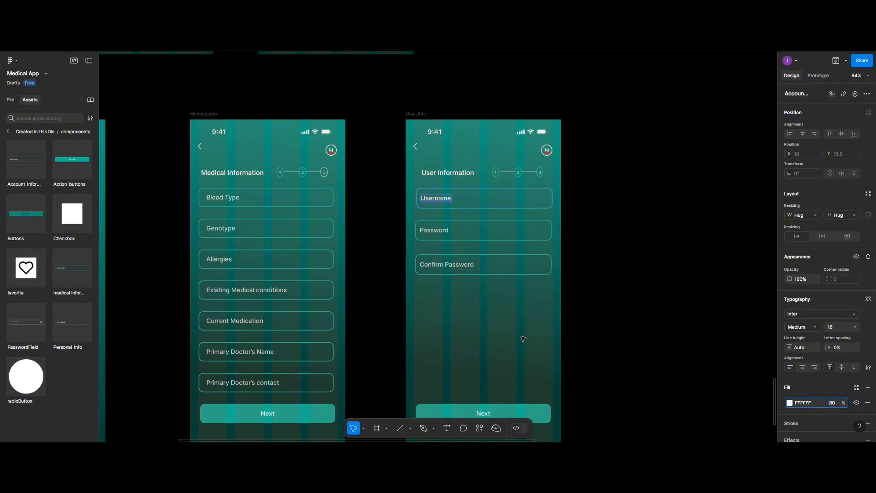
pyautogui.click(499, 318)
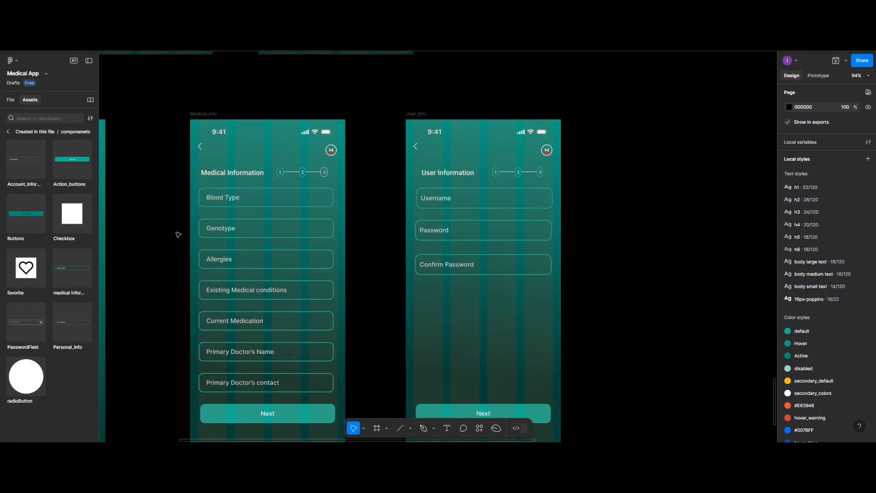
# Step: Insert a Checkbox instance below the Confirm Password field at X 524, Y 6875 and set its corner radius to 5
pyautogui.click(73, 219)
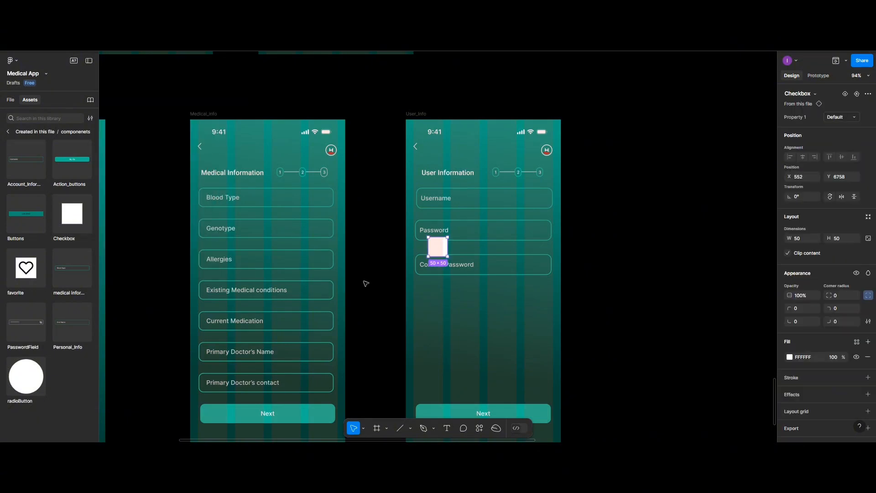
pyautogui.moveTo(436, 252); pyautogui.dragTo(425, 297)
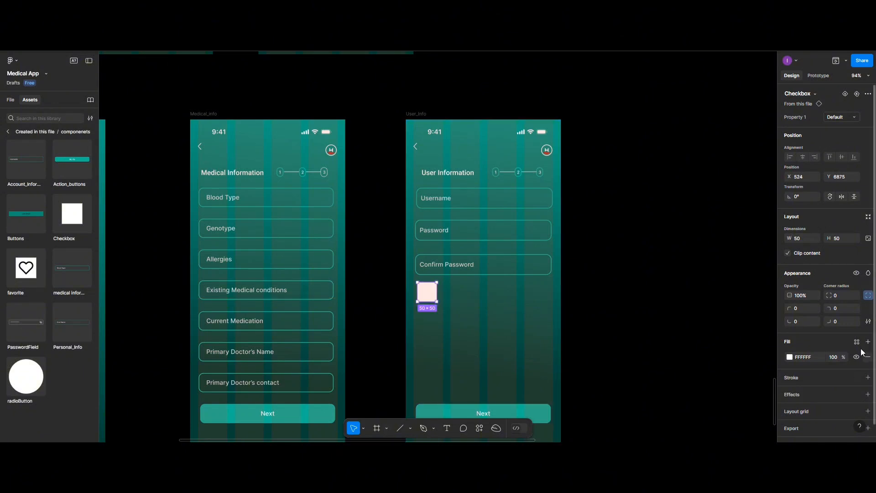
pyautogui.write('5')
pyautogui.press('Return')
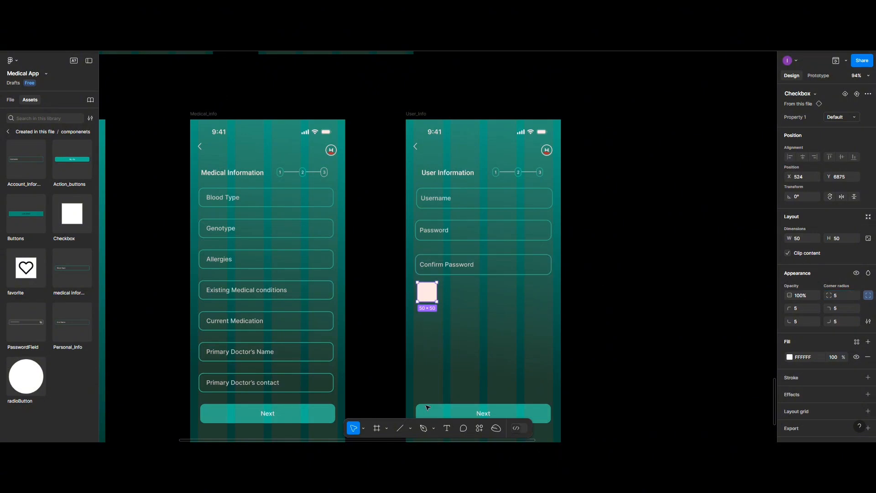
# Step: Scale the checkbox down to 24 × 24 with the Scale tool
pyautogui.click(364, 428)
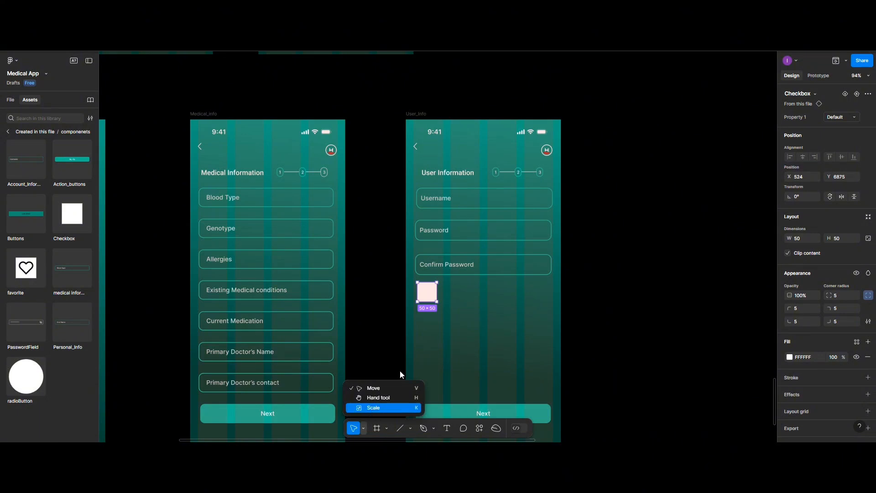
pyautogui.press('k')
pyautogui.moveTo(424, 303); pyautogui.dragTo(425, 287)
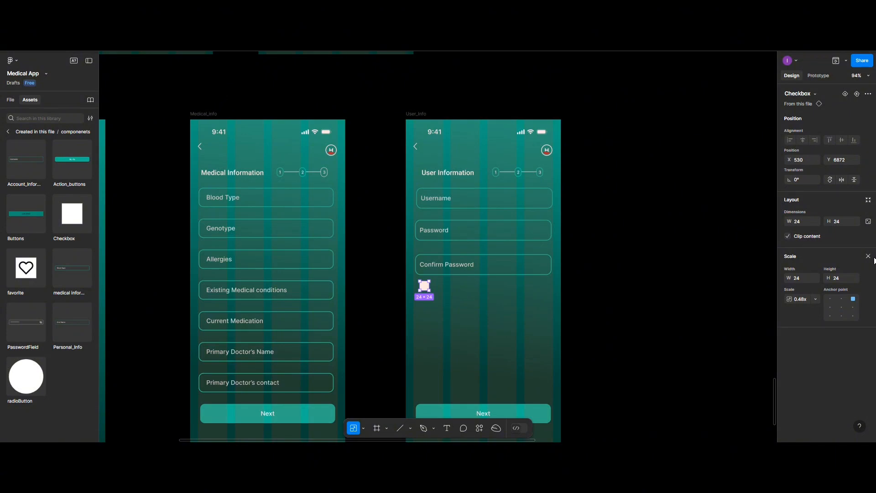
pyautogui.click(868, 256)
# Step: Add an inside stroke with a weight of 4 to the checkbox
pyautogui.scroll(-1, 814, 344)
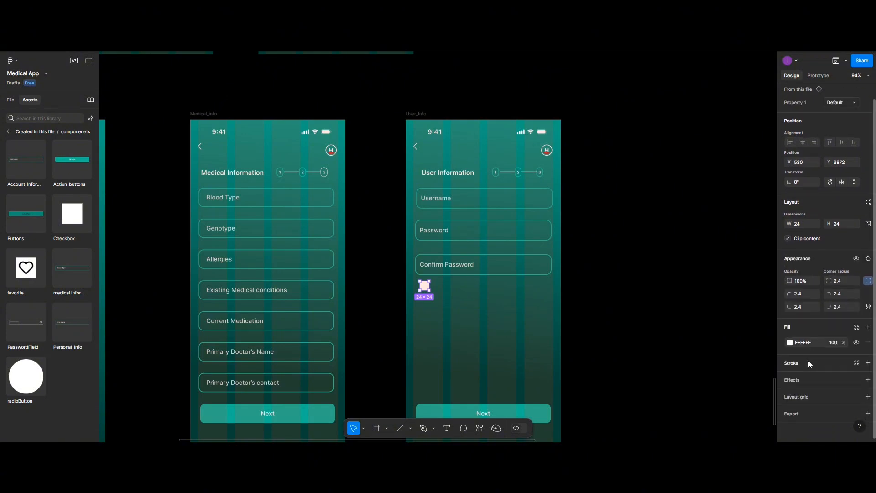
pyautogui.click(868, 363)
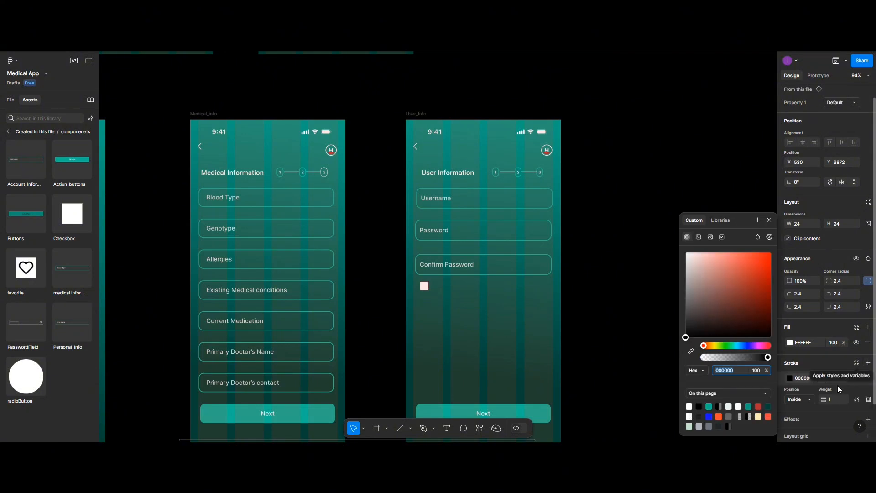
pyautogui.click(834, 399)
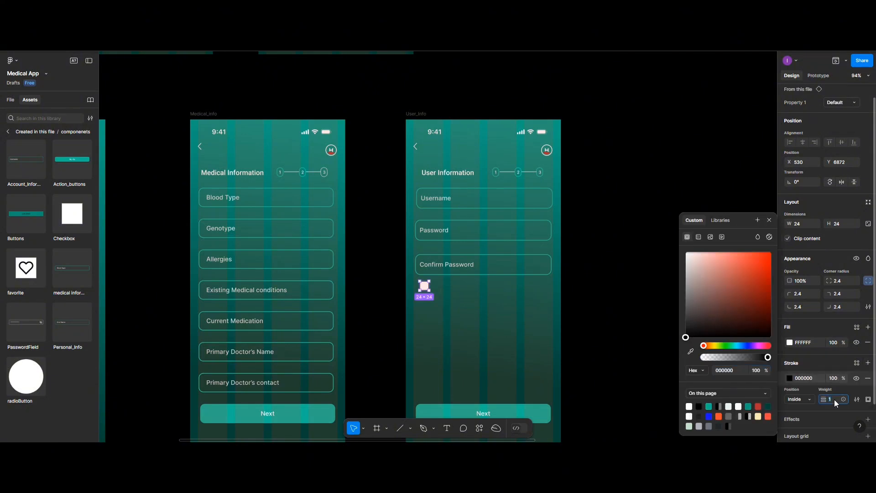
pyautogui.write('4')
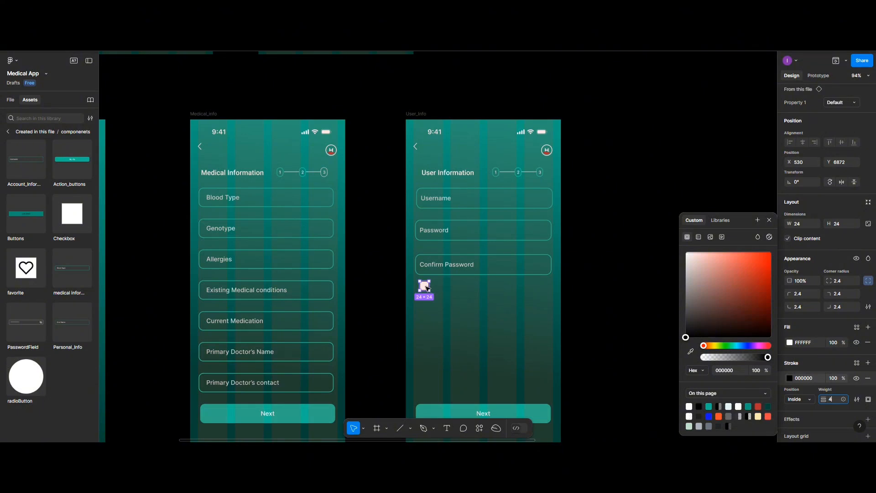
pyautogui.press('Return')
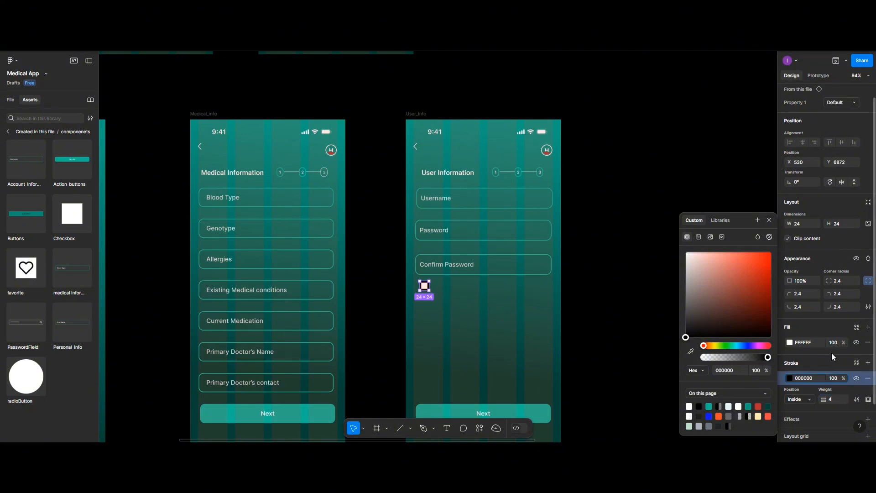
# Step: Set the checkbox's stroke color to 20C997 and remove its white fill
pyautogui.click(786, 378)
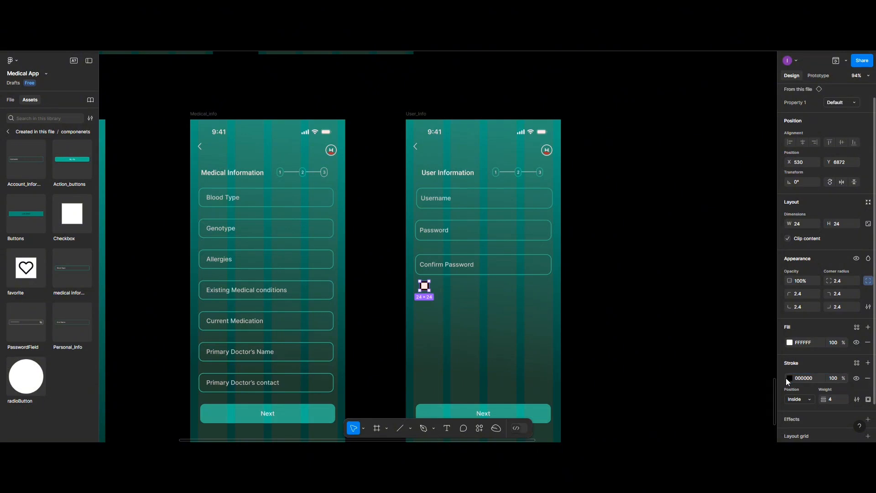
pyautogui.click(787, 378)
pyautogui.write('20C997')
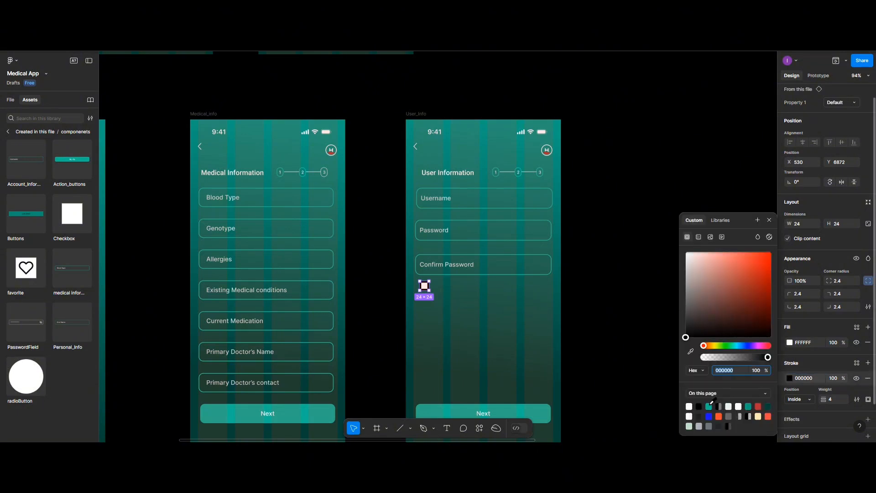
pyautogui.press('Return')
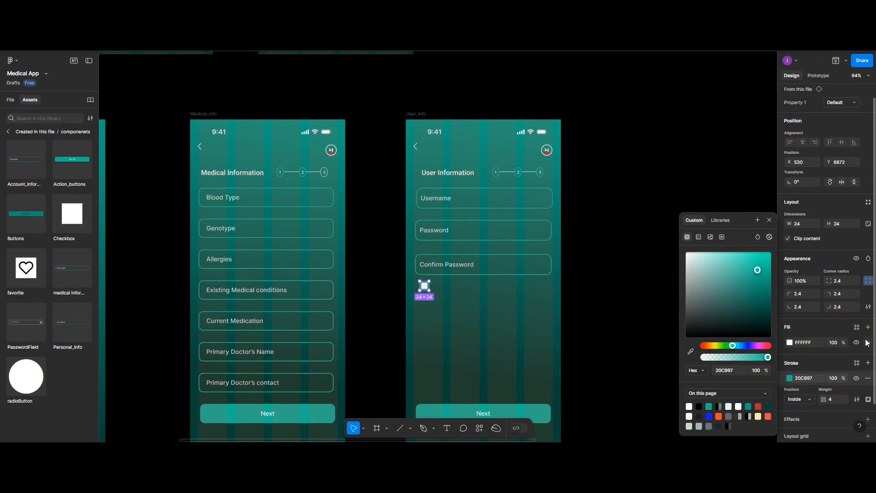
pyautogui.click(868, 342)
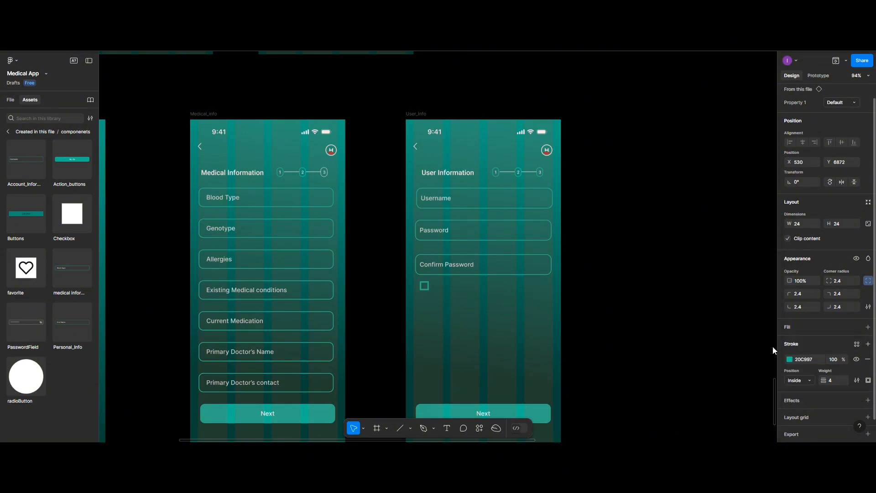
pyautogui.click(504, 315)
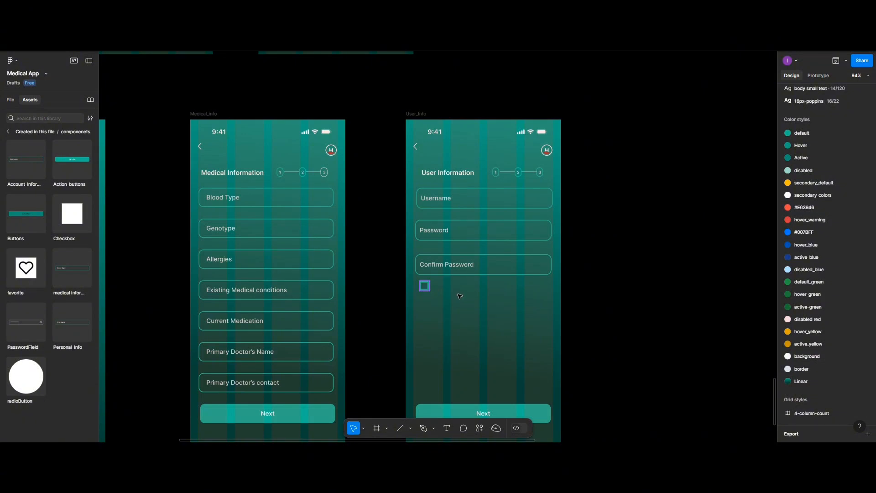
# Step: Set the checkbox's stroke weight to 2
pyautogui.click(427, 287)
pyautogui.click(831, 379)
pyautogui.write('4')
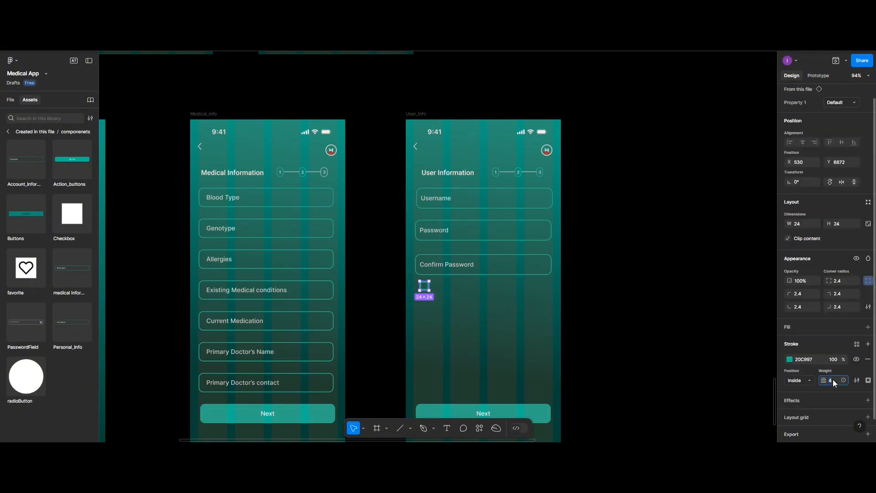
pyautogui.click(516, 336)
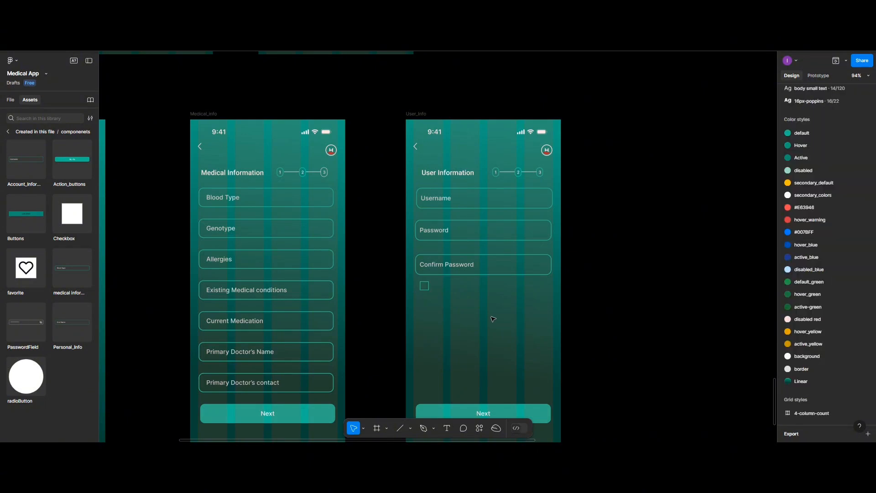
# Step: Set the checkbox's corner radius to 3
pyautogui.click(427, 286)
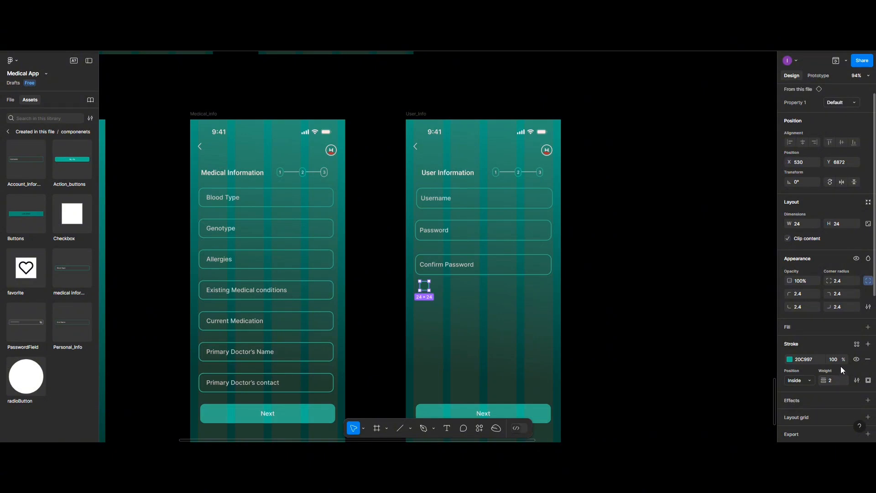
pyautogui.click(841, 283)
pyautogui.click(452, 297)
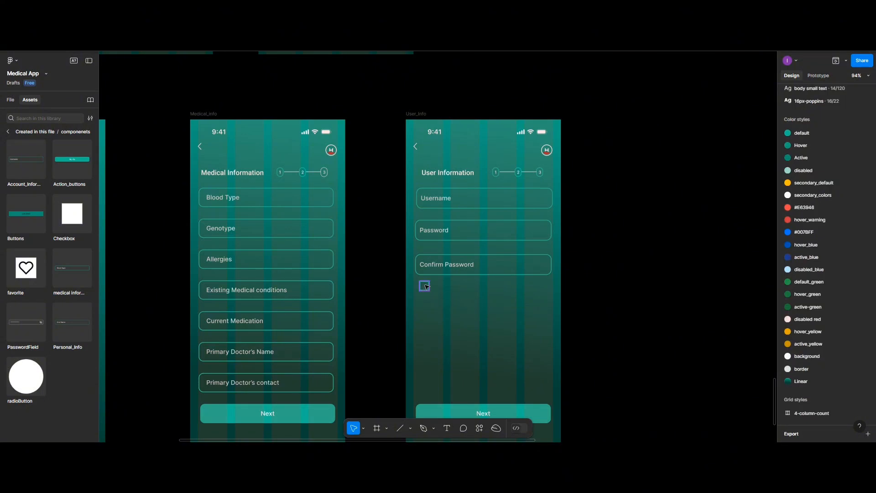
pyautogui.click(424, 286)
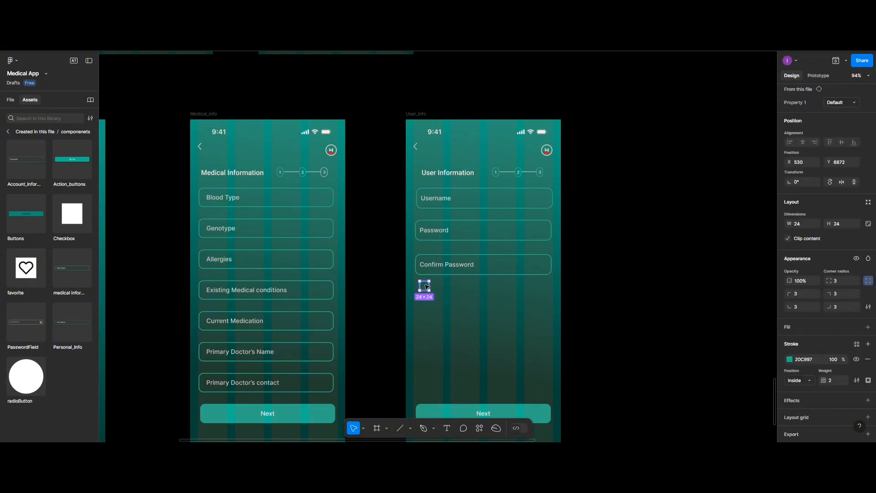
pyautogui.click(469, 313)
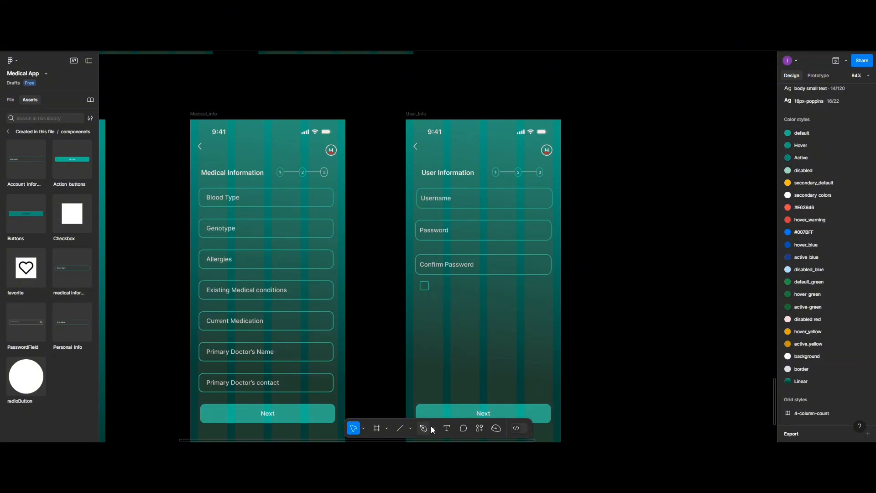
# Step: Add the text label "Accept terms and conditions" and place it beside the checkbox under the Confirm Password field
pyautogui.click(447, 428)
pyautogui.click(447, 288)
pyautogui.write('Ac')
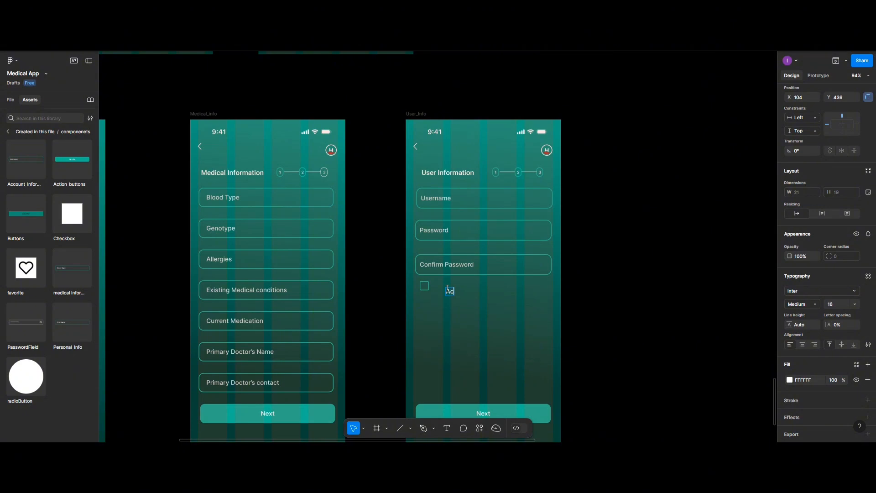
pyautogui.write('cept terms and conditi')
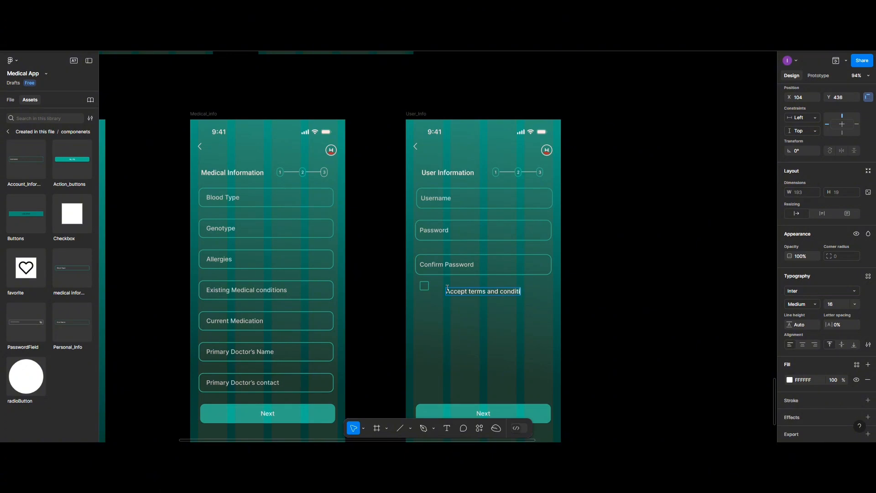
pyautogui.write('ons')
pyautogui.press('Escape')
pyautogui.moveTo(472, 291); pyautogui.dragTo(460, 285)
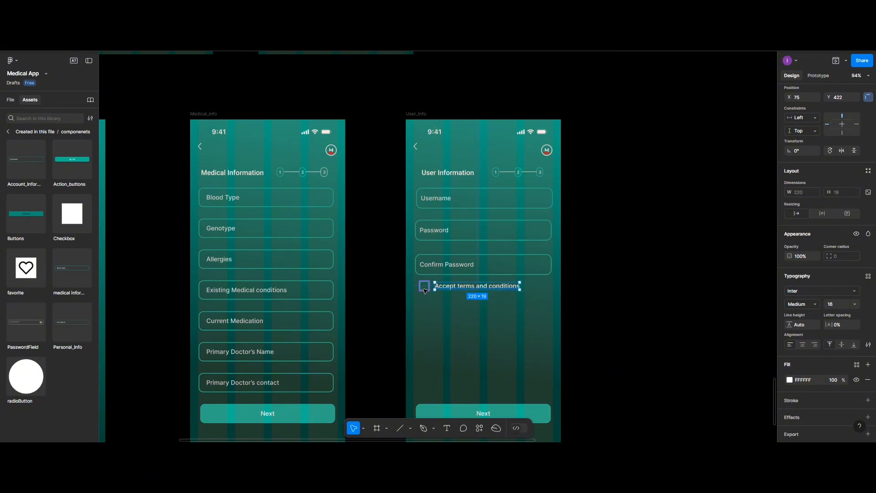
# Step: Align the checkbox and its "Accept terms and conditions" label on their vertical centers and distribute their horizontal spacing
pyautogui.click(424, 291)
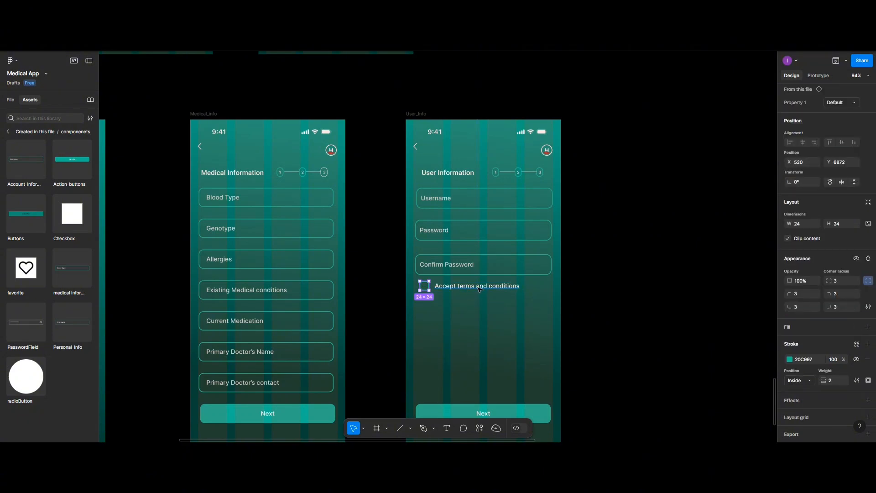
pyautogui.keyDown('shift'); pyautogui.click(479, 287); pyautogui.keyUp('shift')
pyautogui.scroll(-2, 828, 135)
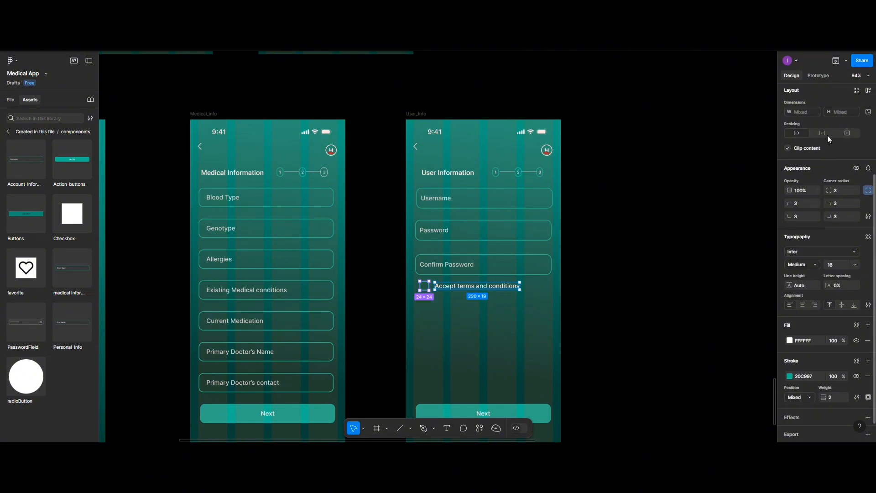
pyautogui.scroll(2, 829, 134)
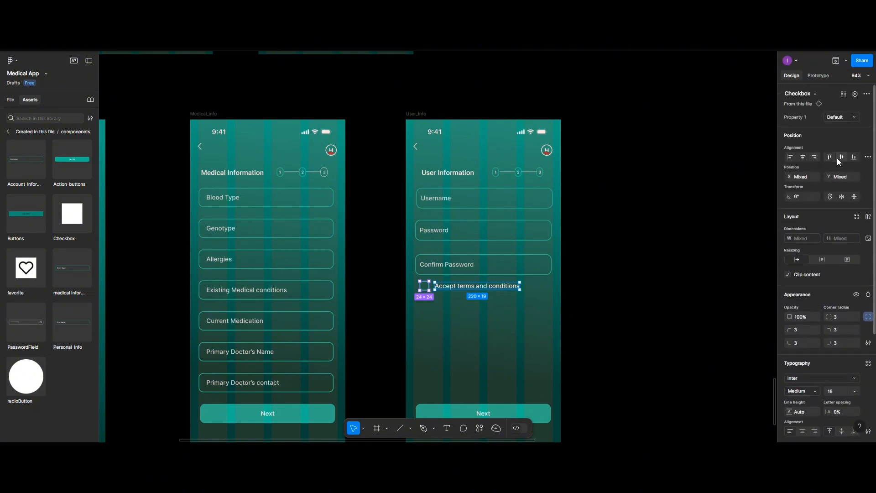
pyautogui.click(841, 157)
pyautogui.scroll(-2, 803, 362)
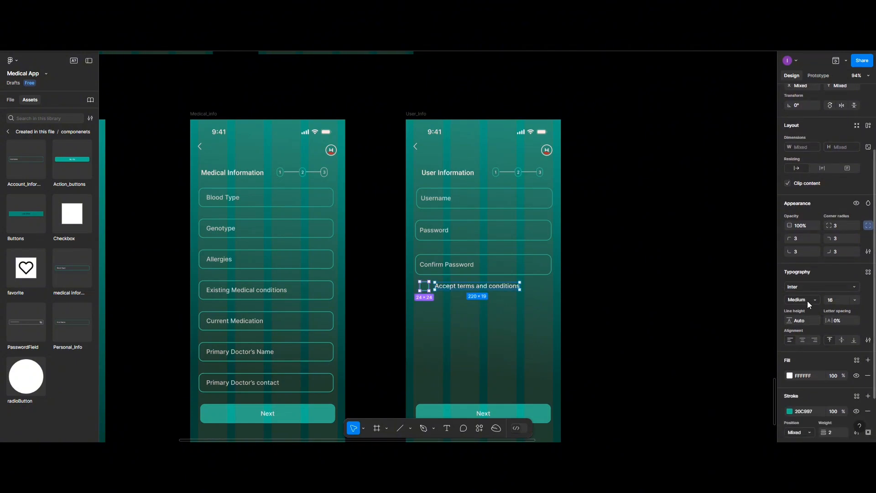
pyautogui.scroll(2, 850, 144)
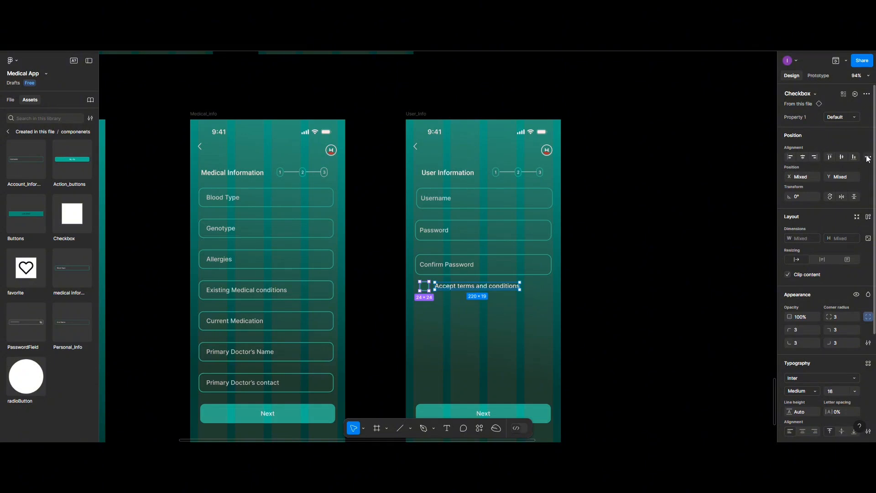
pyautogui.click(868, 157)
pyautogui.click(814, 192)
# Step: Apply the "body large text" style to the "Accept terms and conditions" label
pyautogui.click(461, 288)
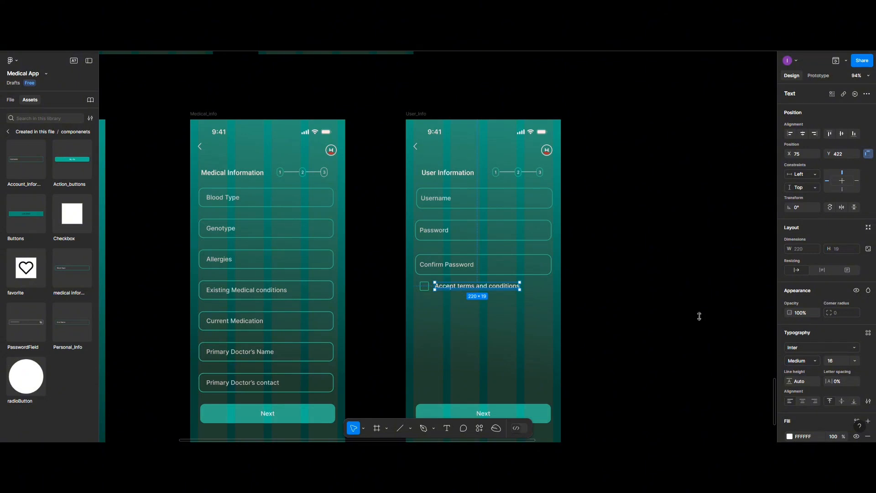
pyautogui.click(868, 333)
pyautogui.click(726, 405)
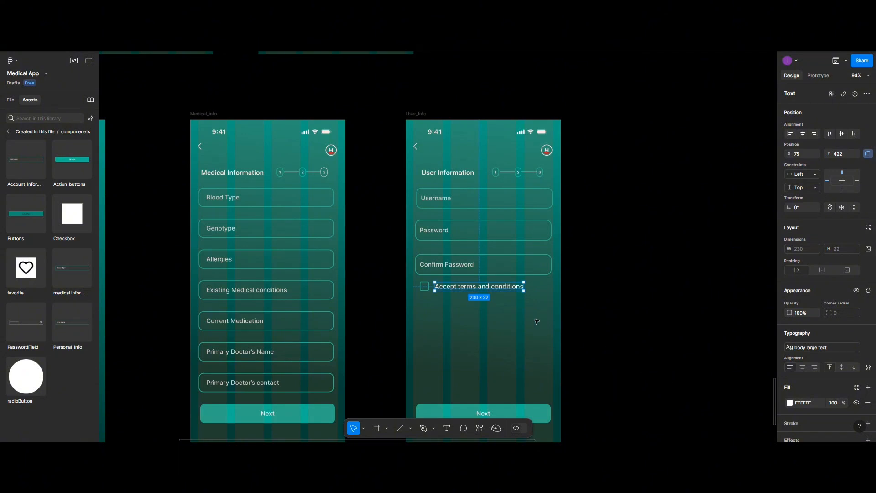
# Step: Duplicate the checkbox and label directly below, and change the copy's label to "Receive updates from Helix"
pyautogui.keyDown('shift'); pyautogui.click(421, 288); pyautogui.keyUp('shift')
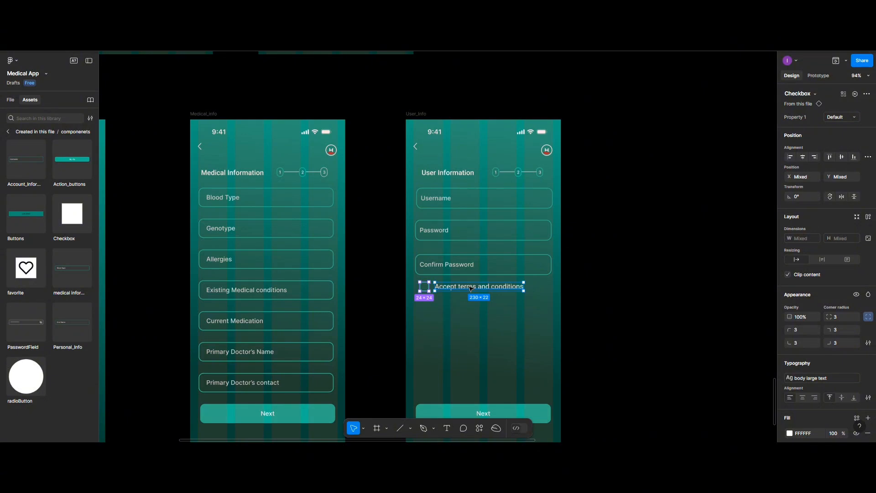
pyautogui.moveTo(471, 288); pyautogui.dragTo(470, 303)
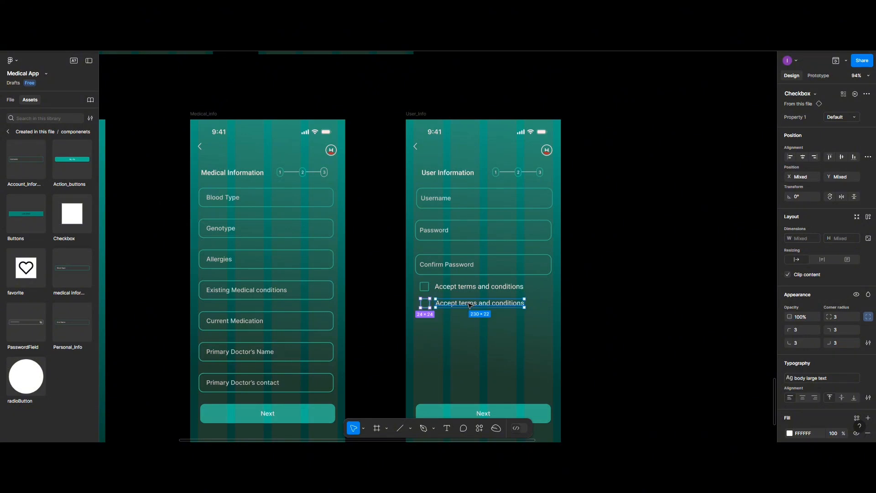
pyautogui.doubleClick(469, 304)
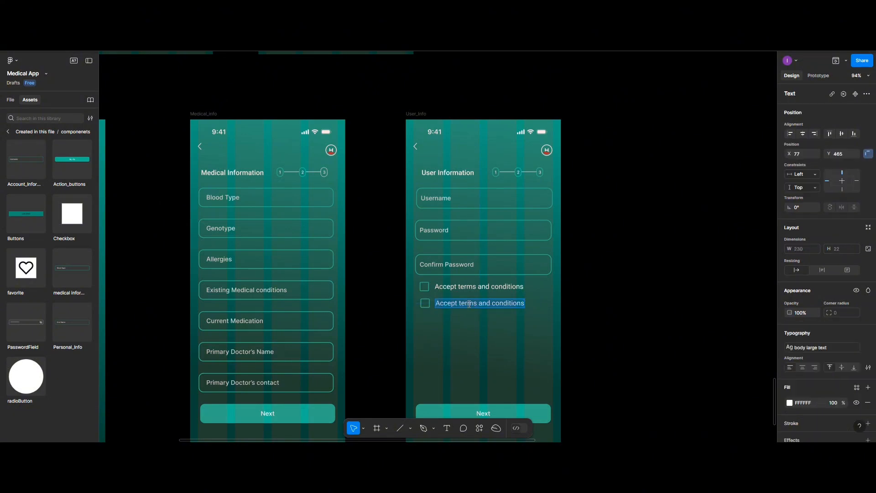
pyautogui.write('S')
pyautogui.press('BackSpace')
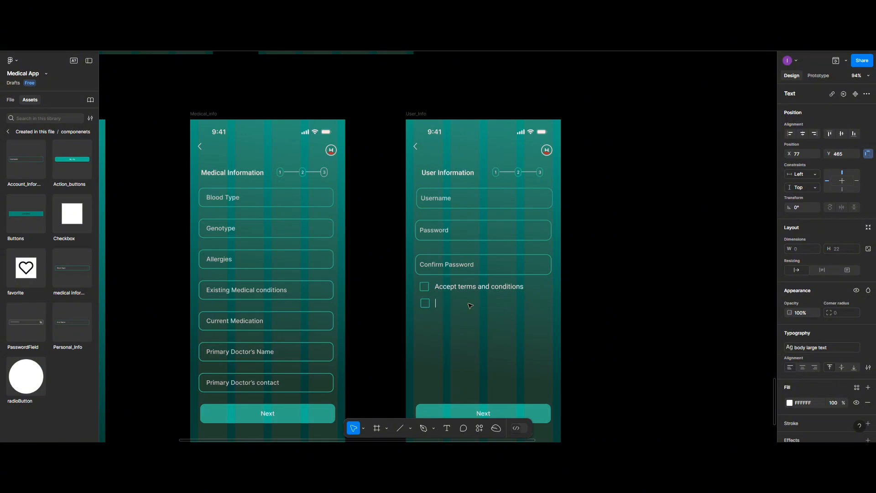
pyautogui.write('Receive updates f')
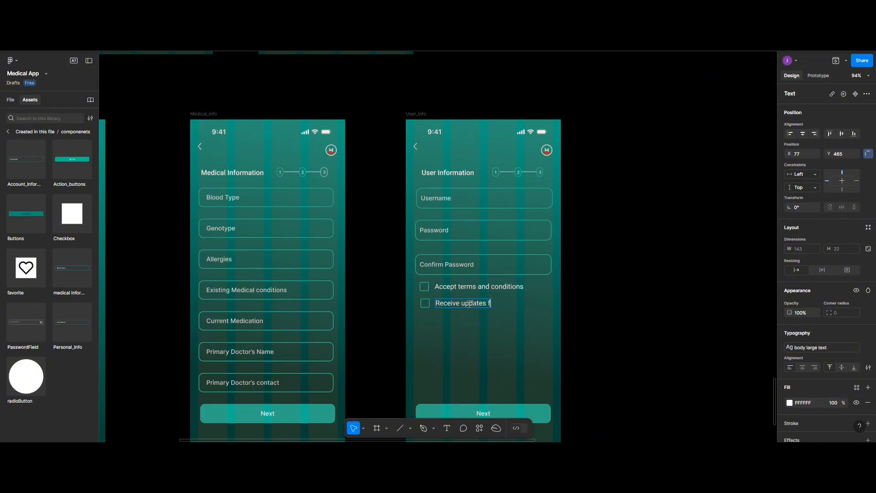
pyautogui.write('rom Helix')
pyautogui.press('Escape')
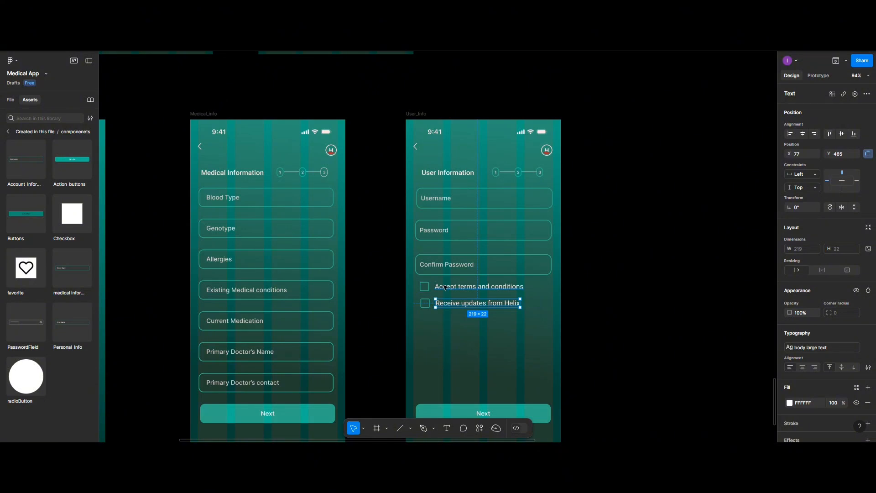
# Step: Set the horizontal spacing between the first checkbox and its "Accept terms and conditions" label to 10 and group the pair
pyautogui.click(423, 291)
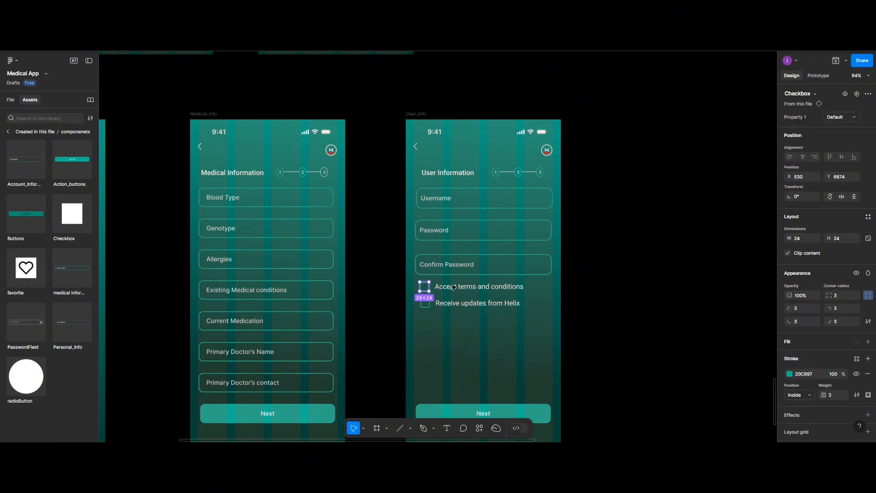
pyautogui.keyDown('shift'); pyautogui.click(455, 289); pyautogui.keyUp('shift')
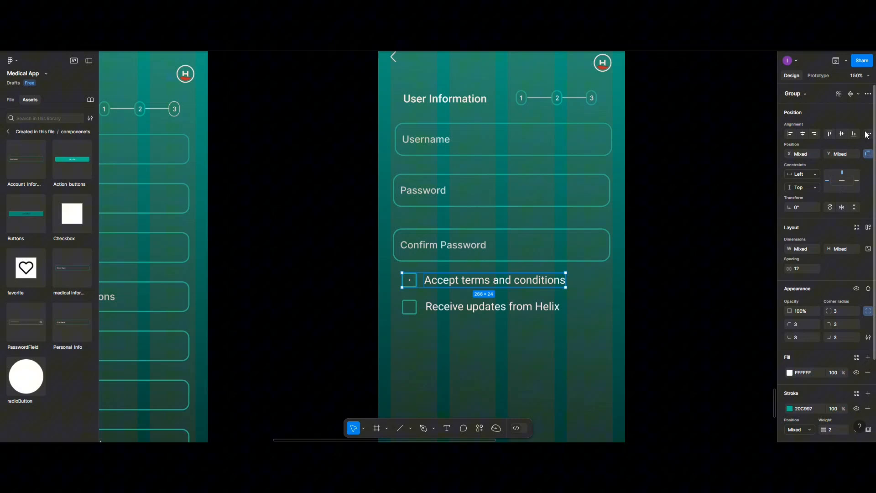
pyautogui.click(867, 134)
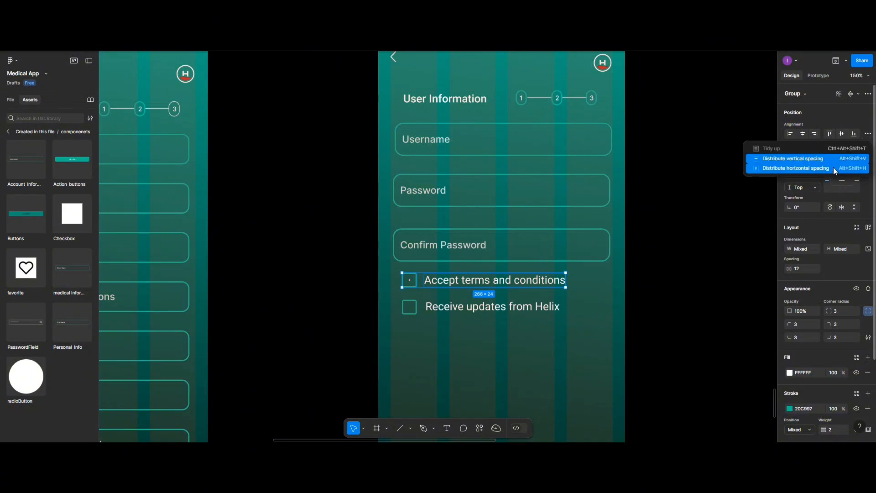
pyautogui.click(831, 168)
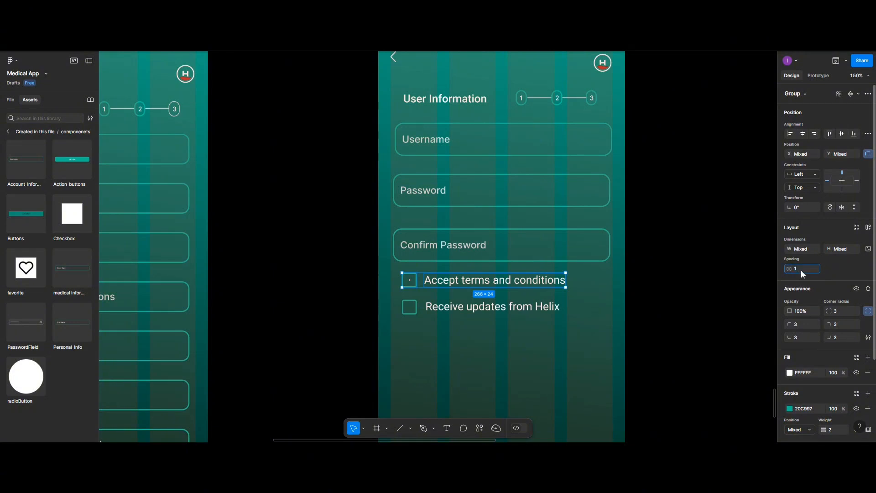
pyautogui.doubleClick(462, 280)
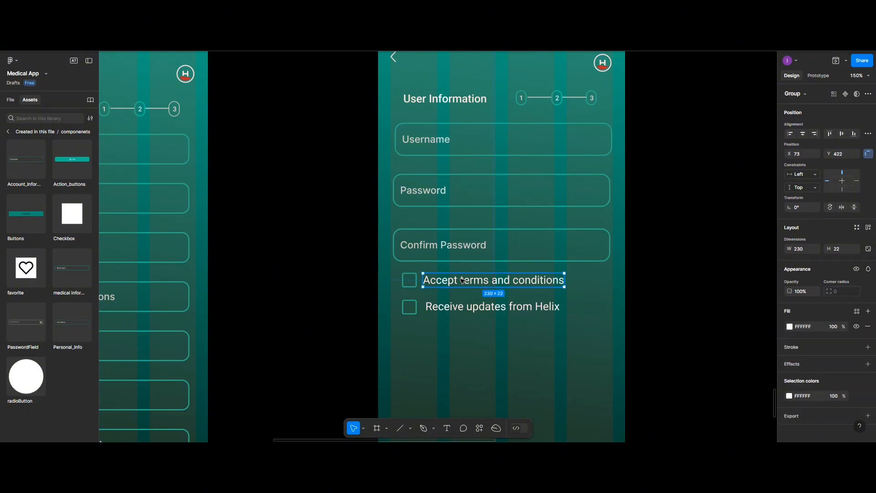
pyautogui.keyDown('shift'); pyautogui.click(417, 283); pyautogui.keyUp('shift')
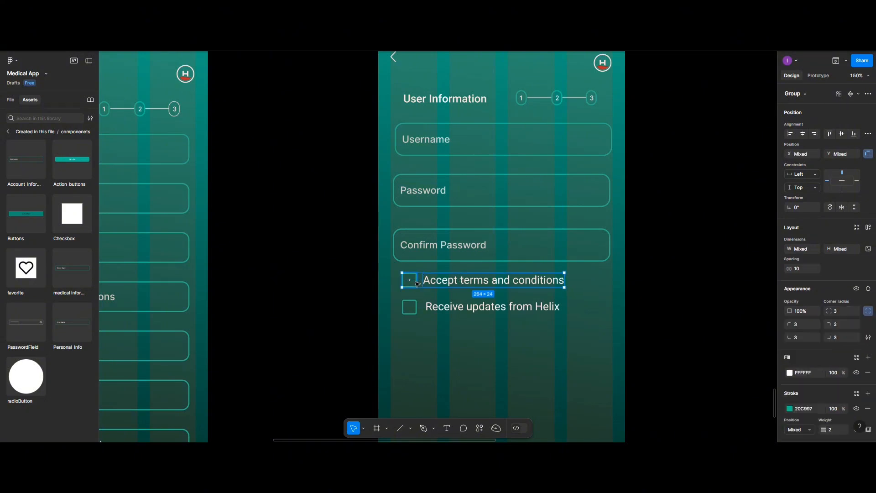
# Step: Space the second checkbox and its "Receive updates from Helix" label 10 apart on a shared vertical center and group them
pyautogui.click(415, 306)
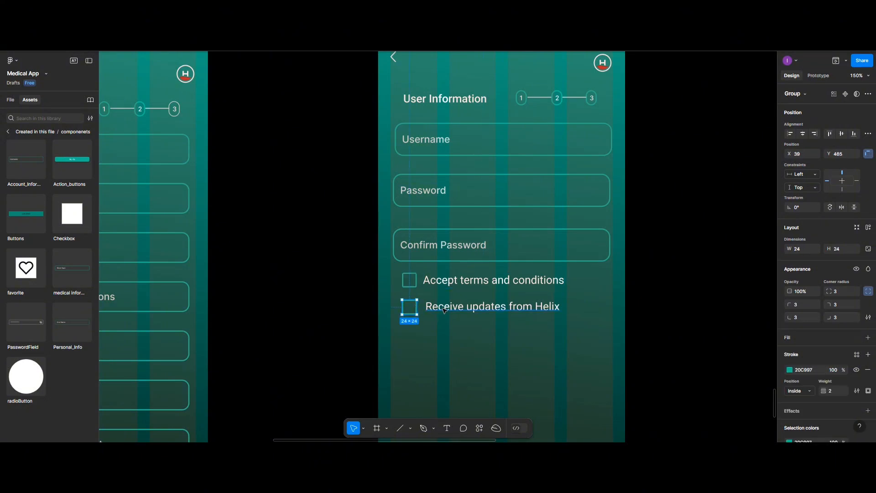
pyautogui.keyDown('shift'); pyautogui.click(450, 310); pyautogui.keyUp('shift')
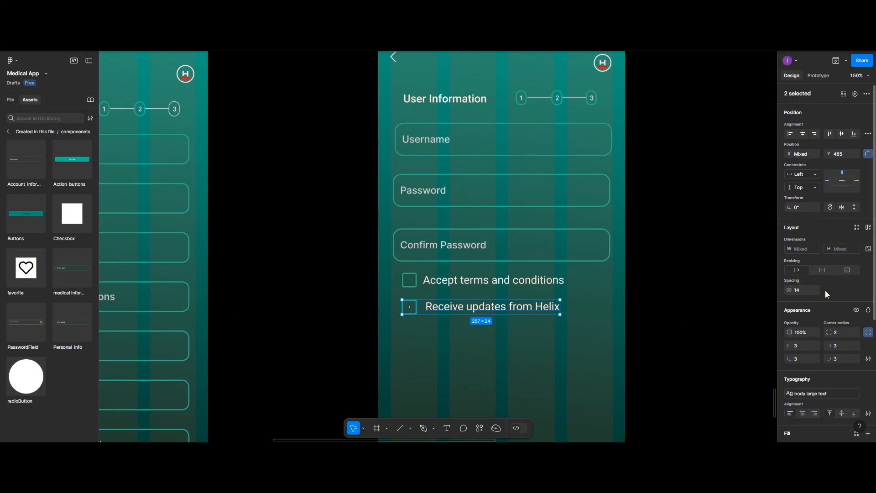
pyautogui.click(868, 133)
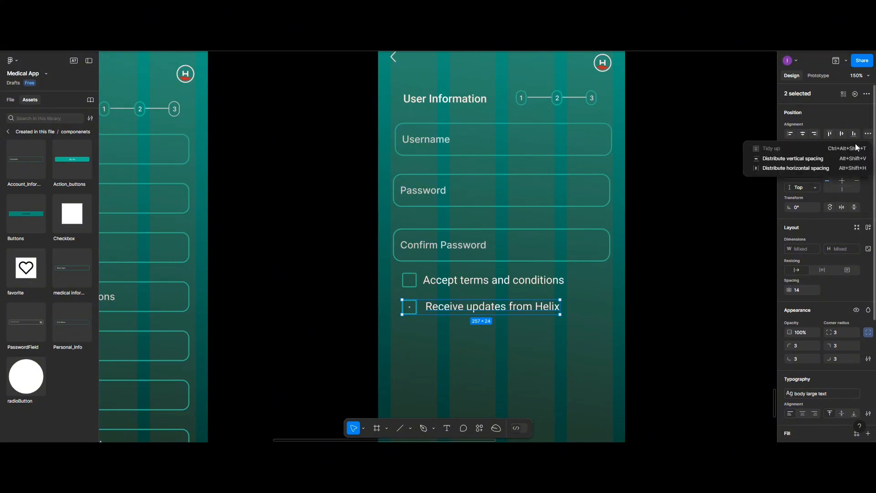
pyautogui.click(833, 164)
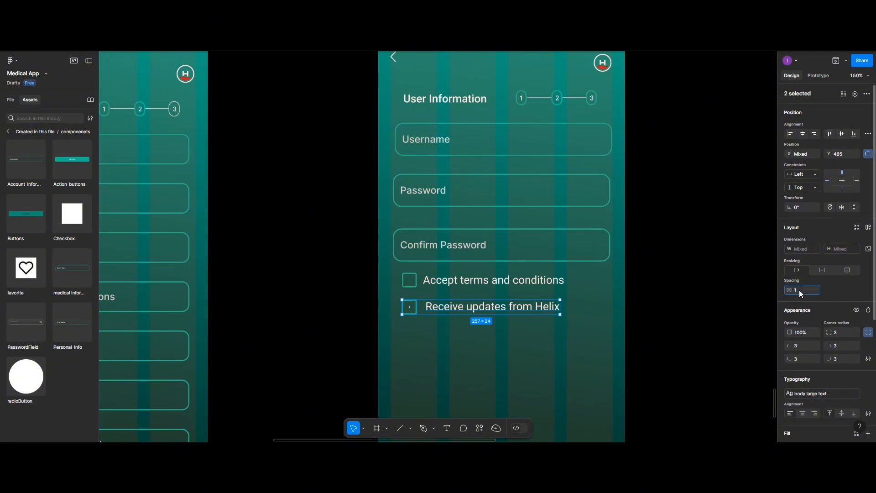
pyautogui.click(842, 134)
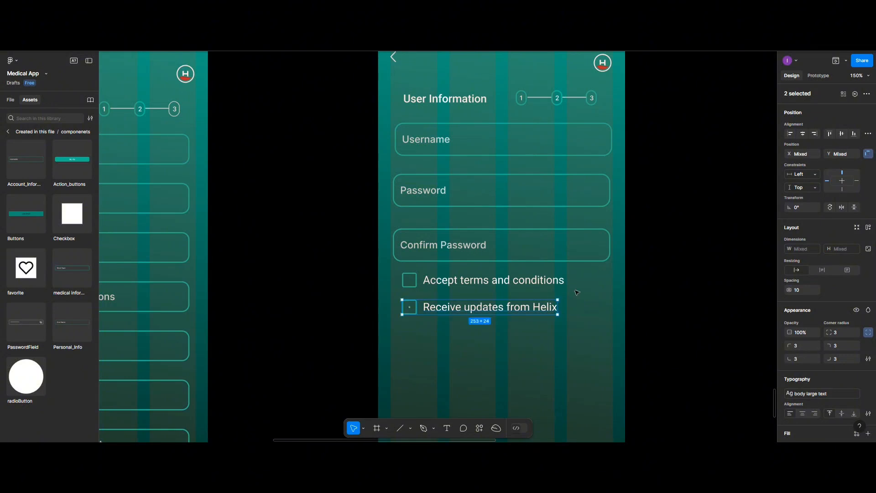
pyautogui.click(515, 305)
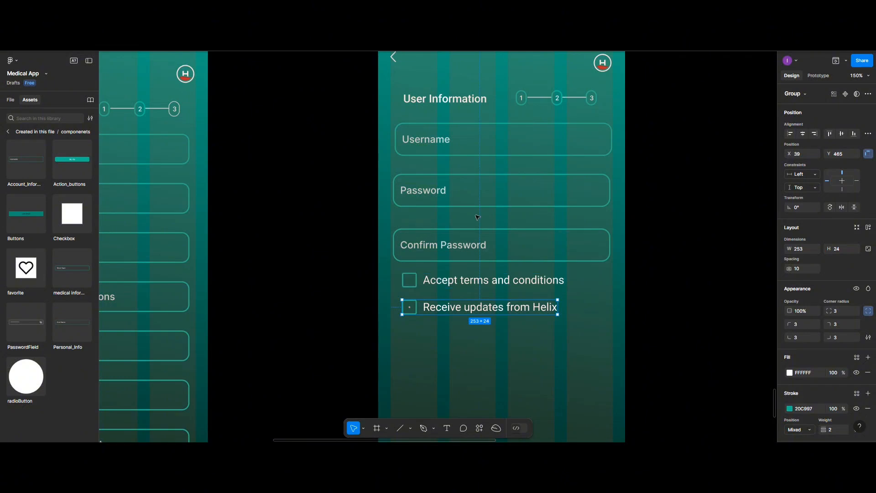
# Step: Left-align the Username, Password and Confirm Password fields with the two checkbox rows
pyautogui.scroll(2, 491, 151)
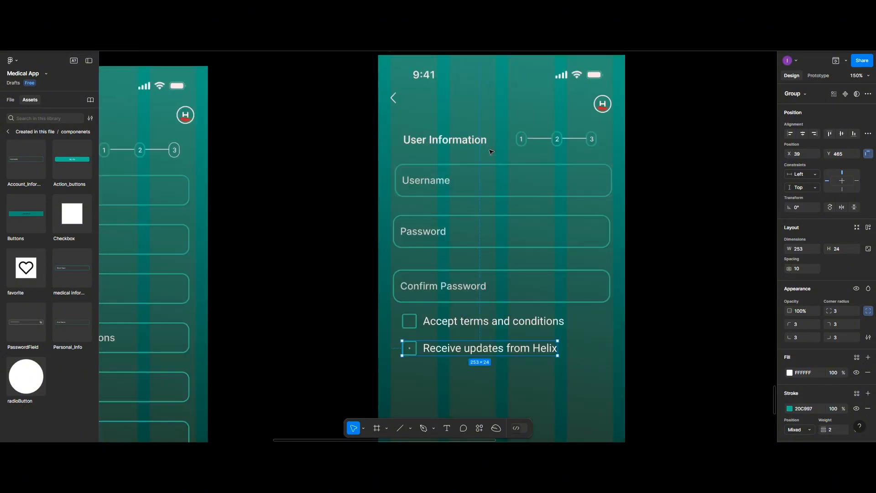
pyautogui.click(447, 182)
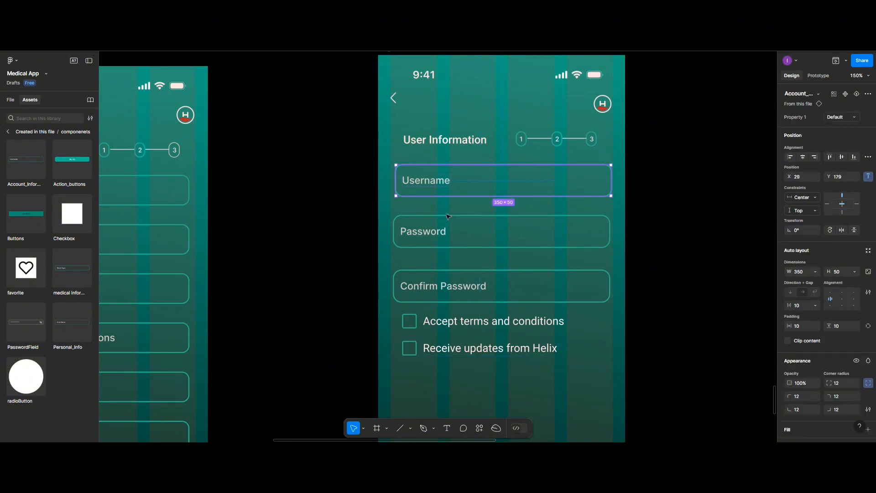
pyautogui.keyDown('shift'); pyautogui.click(446, 230); pyautogui.keyUp('shift')
pyautogui.keyDown('shift'); pyautogui.click(451, 294); pyautogui.keyUp('shift')
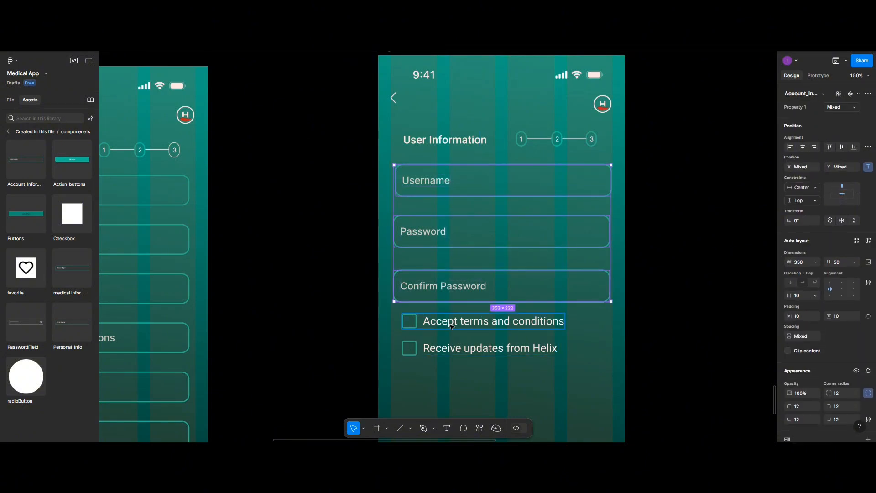
pyautogui.keyDown('shift'); pyautogui.click(453, 324); pyautogui.keyUp('shift')
pyautogui.keyDown('shift'); pyautogui.click(463, 351); pyautogui.keyUp('shift')
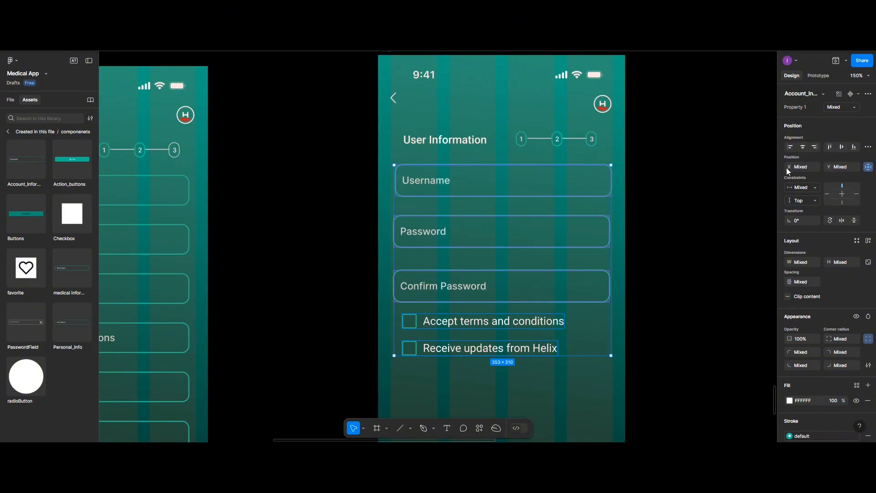
pyautogui.click(793, 147)
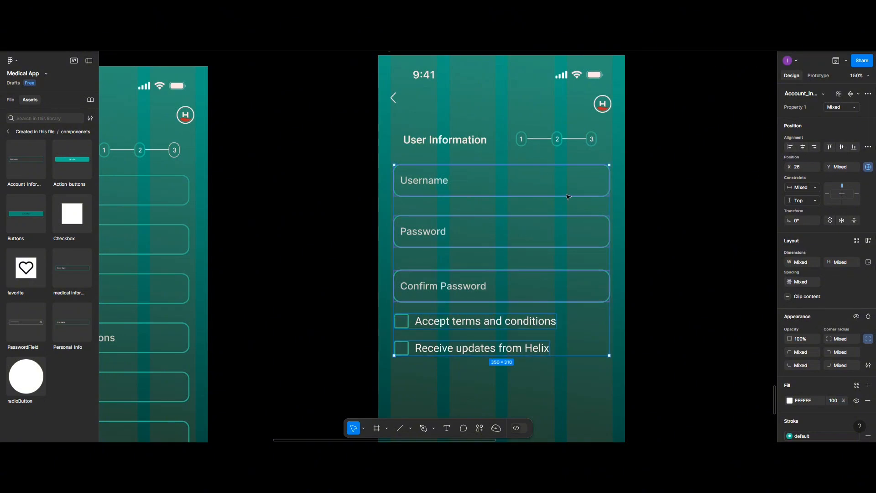
# Step: Distribute the three input fields and two checkbox rows evenly and set their vertical spacing to 30
pyautogui.click(868, 147)
pyautogui.click(833, 174)
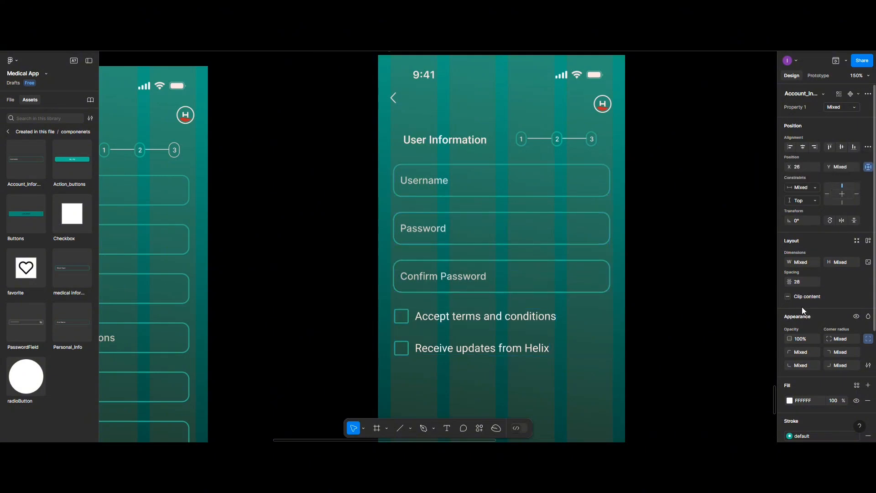
pyautogui.click(800, 282)
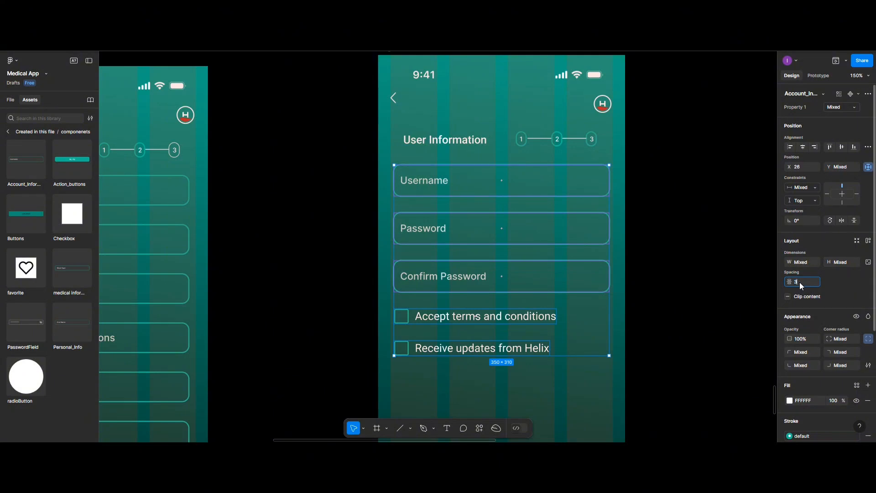
pyautogui.press('Return')
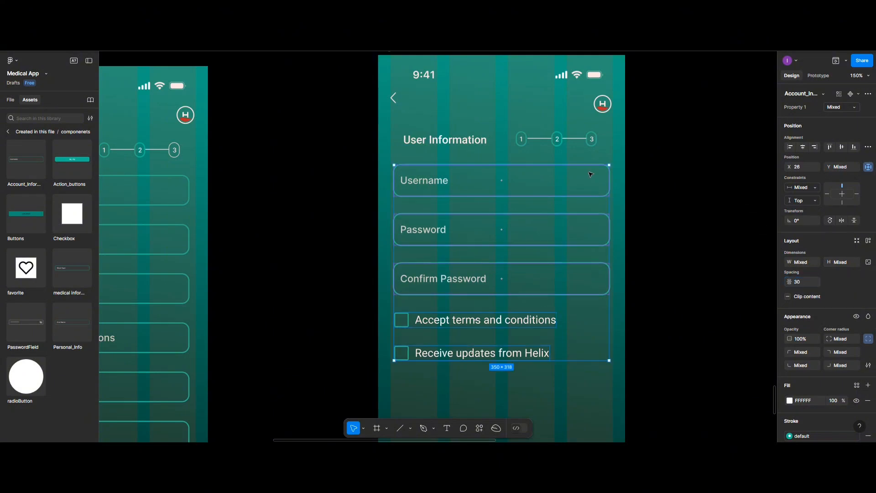
# Step: Left-align the "User Information" heading with the Username field
pyautogui.click(453, 144)
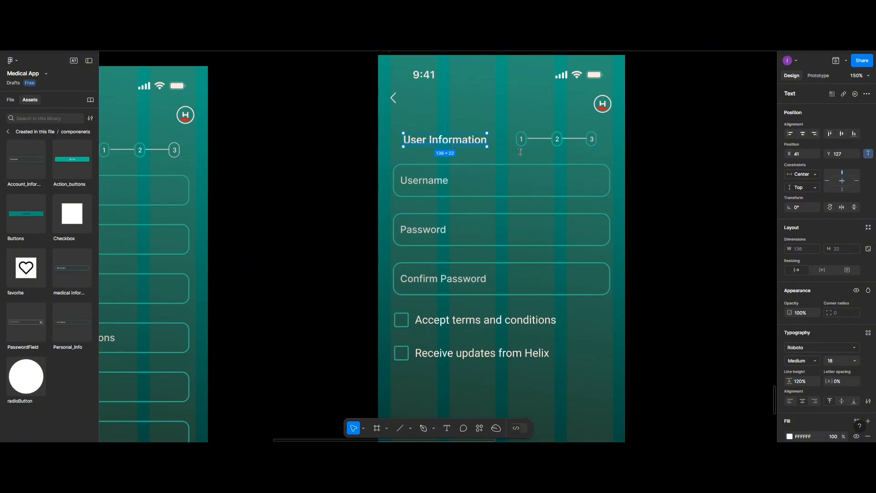
pyautogui.click(414, 170)
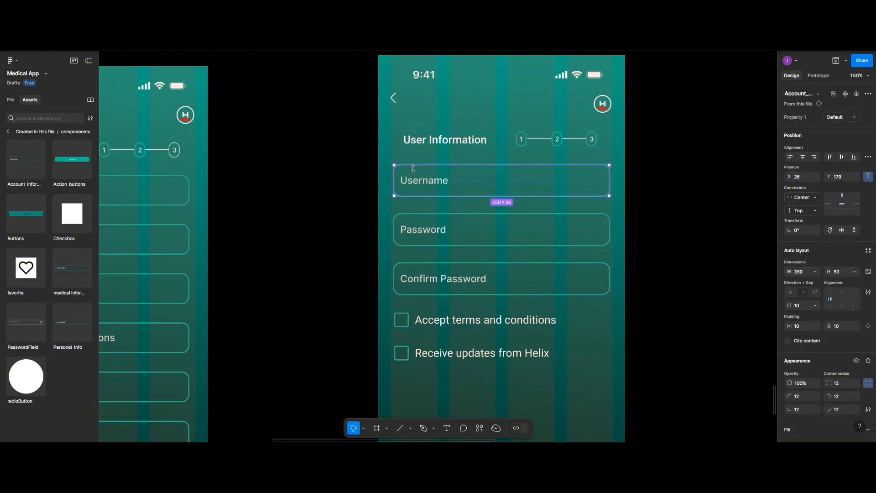
pyautogui.click(427, 144)
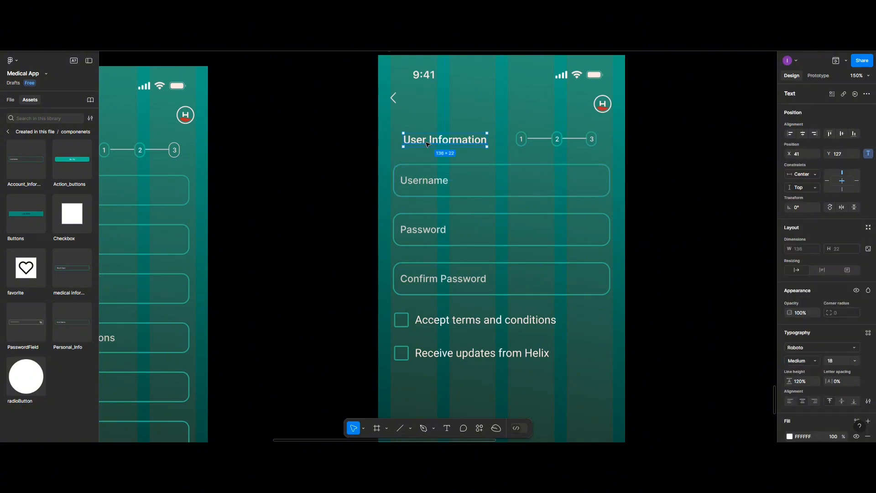
pyautogui.click(424, 186)
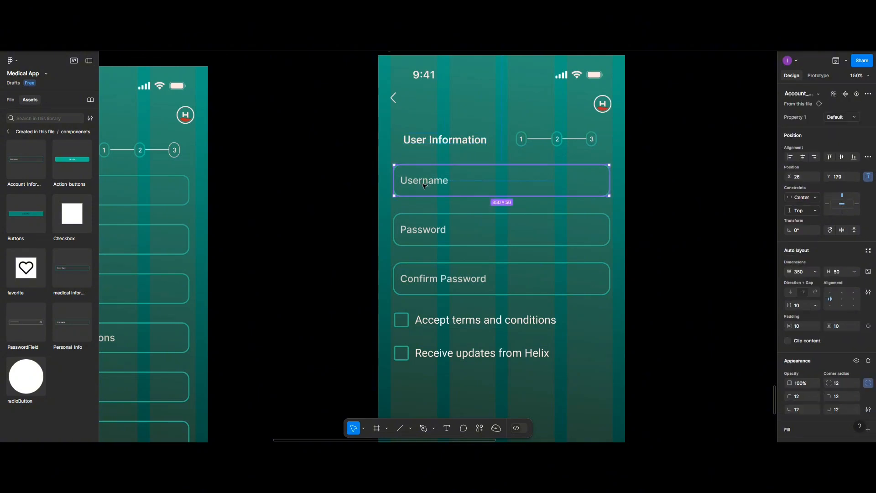
pyautogui.keyDown('shift'); pyautogui.click(437, 145); pyautogui.keyUp('shift')
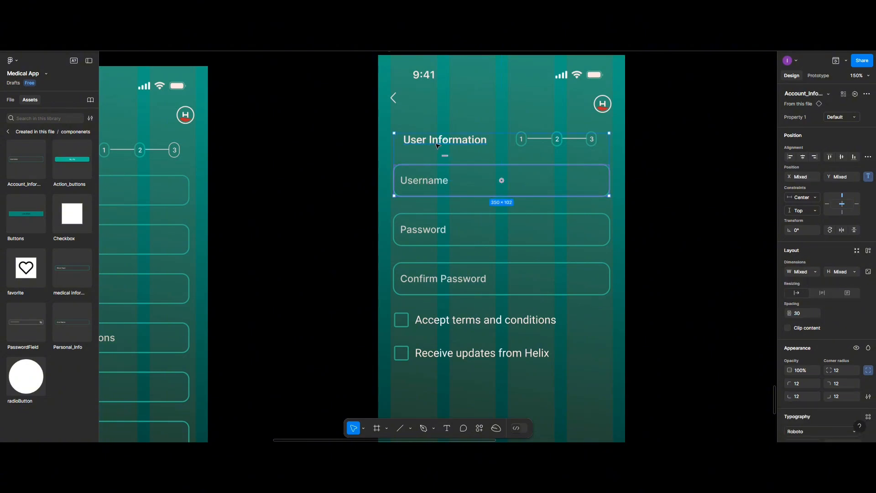
pyautogui.click(790, 156)
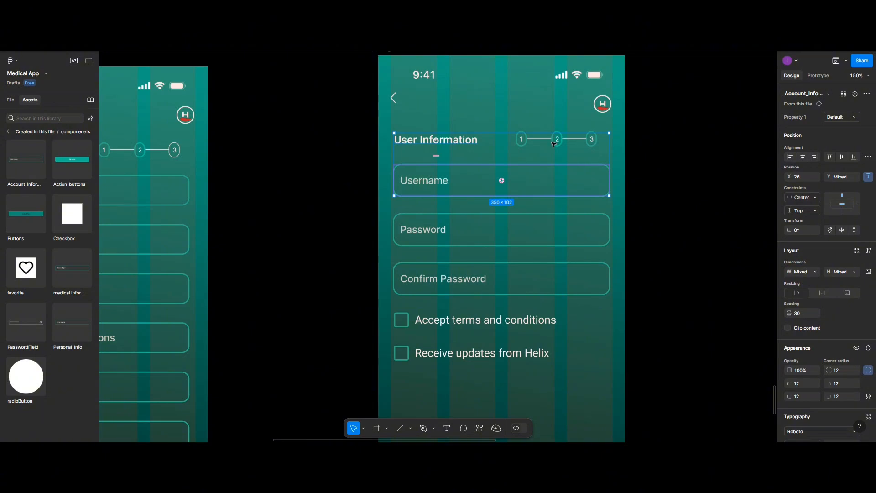
# Step: Align the "User Information" heading and the 1-2-3 step indicator on a shared vertical center
pyautogui.click(656, 156)
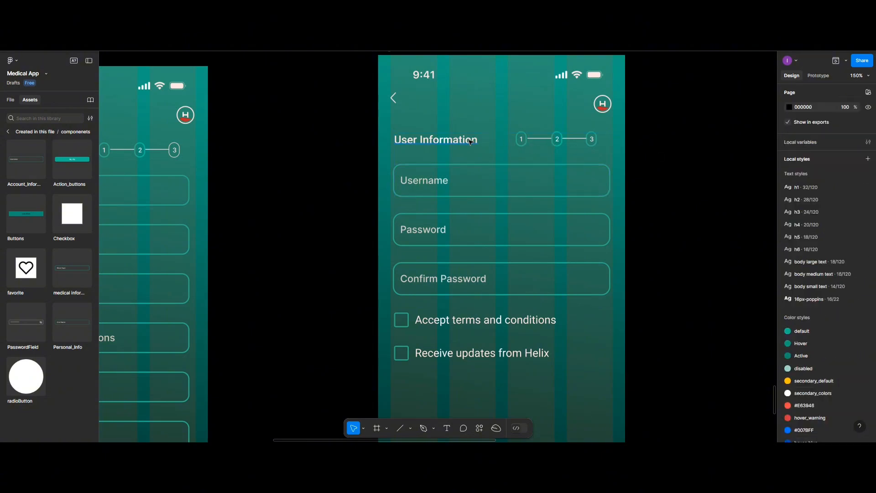
pyautogui.click(470, 142)
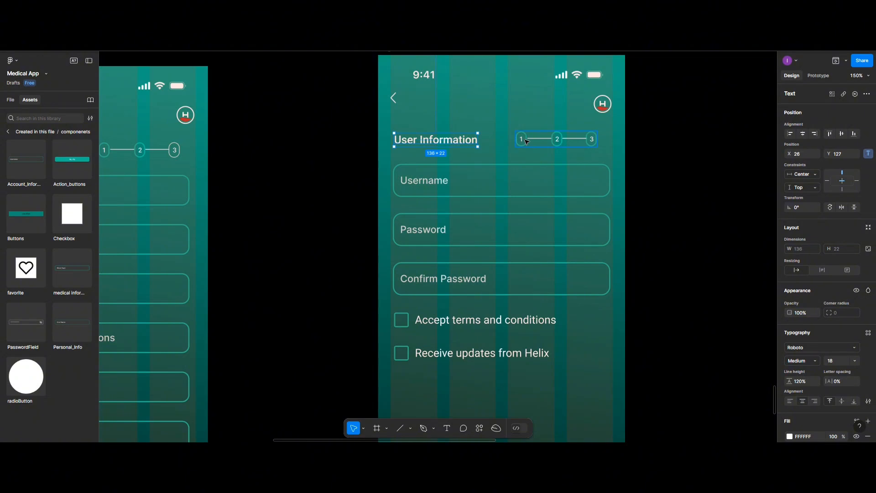
pyautogui.keyDown('shift'); pyautogui.click(519, 141); pyautogui.keyUp('shift')
pyautogui.click(846, 136)
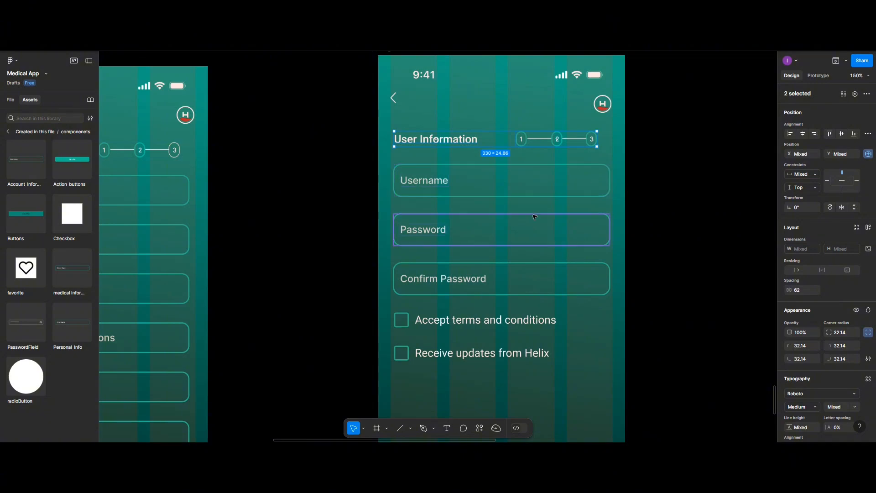
# Step: Move the Next button up to just below the "Receive updates from Helix" row and center it horizontally in the frame
pyautogui.scroll(-5, 534, 217)
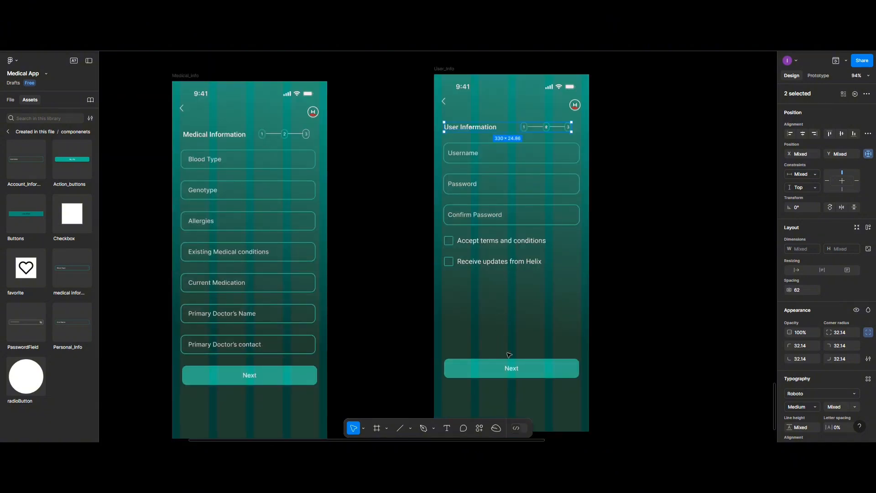
pyautogui.click(528, 372)
pyautogui.moveTo(528, 373); pyautogui.dragTo(525, 296)
pyautogui.click(801, 156)
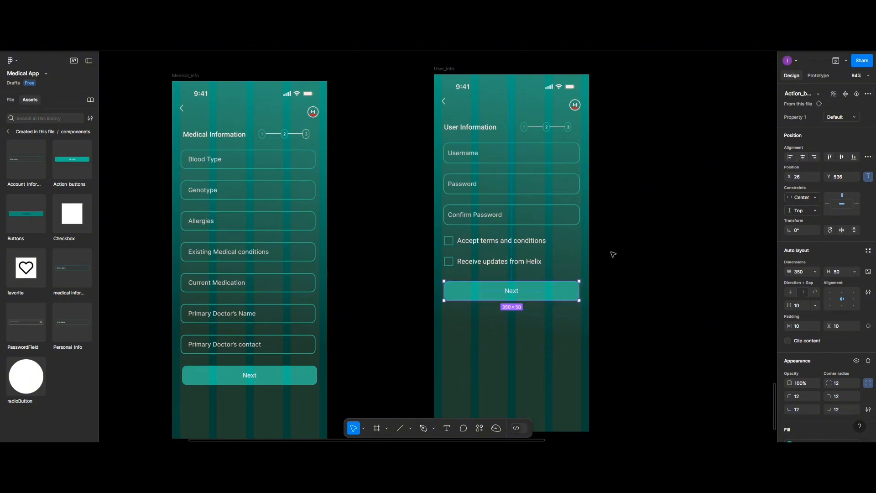
# Step: Change the label of the button on the User Information screen to "Sign Up"
pyautogui.doubleClick(518, 293)
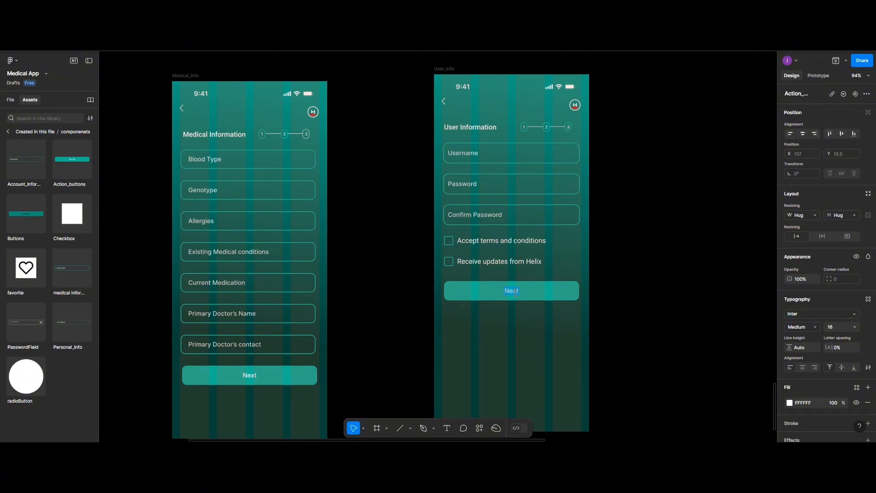
pyautogui.write('sIGN uP')
pyautogui.press('BackSpace')
pyautogui.press('BackSpace')
pyautogui.press('BackSpace')
pyautogui.press('BackSpace')
pyautogui.press('BackSpace')
pyautogui.press('BackSpace')
pyautogui.press('BackSpace')
pyautogui.write('Sign Up')
pyautogui.press('Escape')
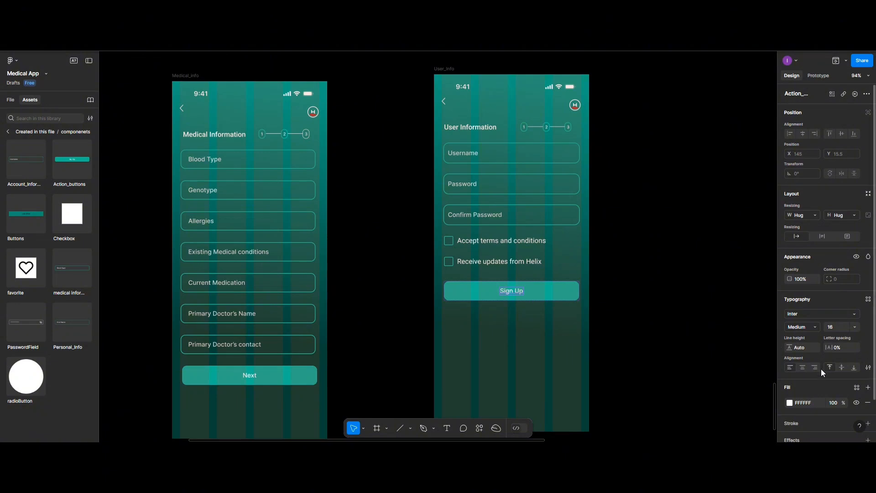
# Step: Try the h5 text style on the Sign Up label and detach it
pyautogui.scroll(-2, 821, 369)
pyautogui.click(868, 256)
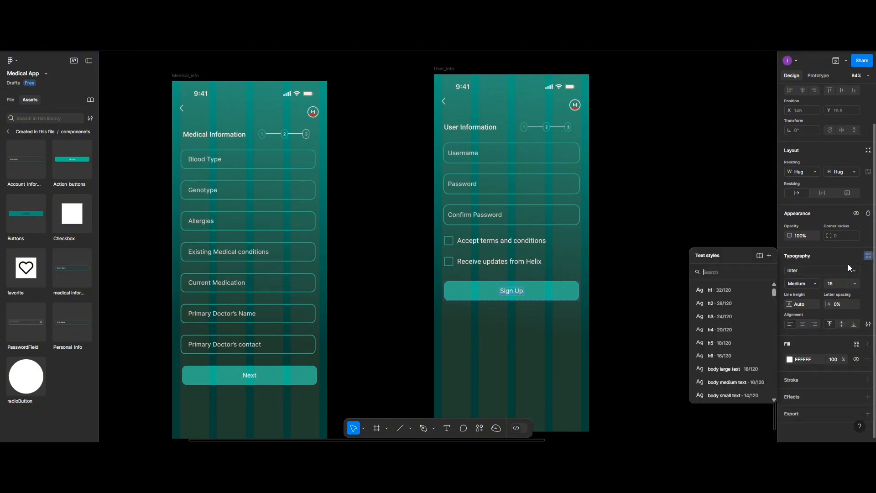
pyautogui.click(718, 344)
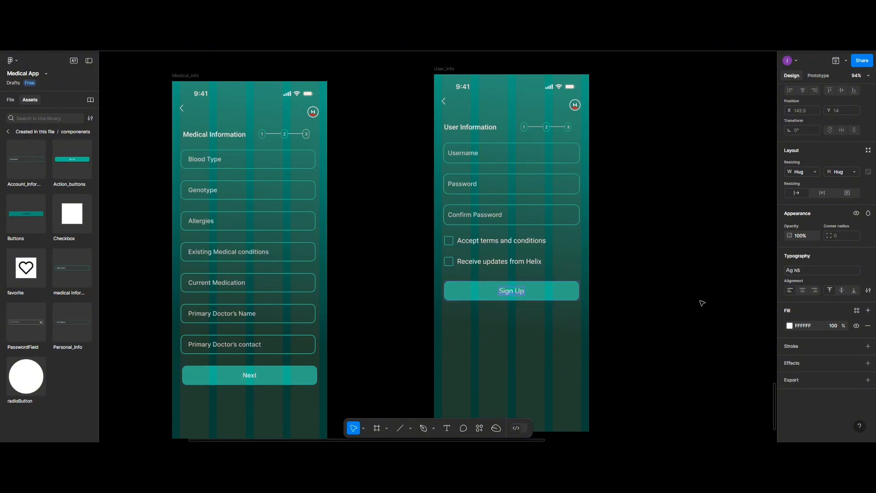
pyautogui.click(866, 271)
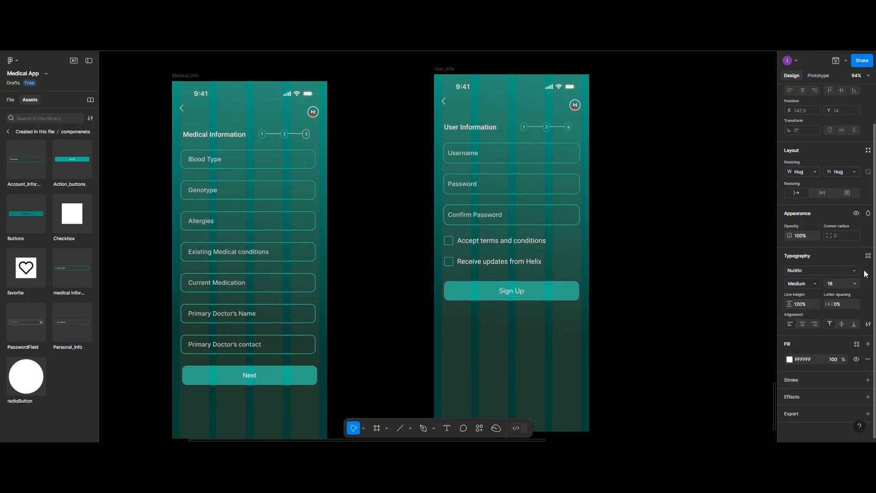
# Step: Apply the body medium text style to the Sign Up label, detach it and set the weight to Bold
pyautogui.click(868, 256)
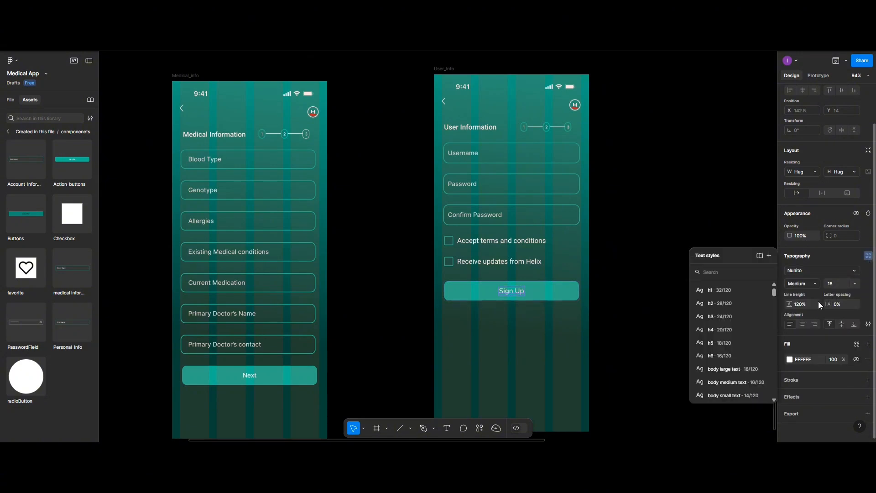
pyautogui.click(728, 382)
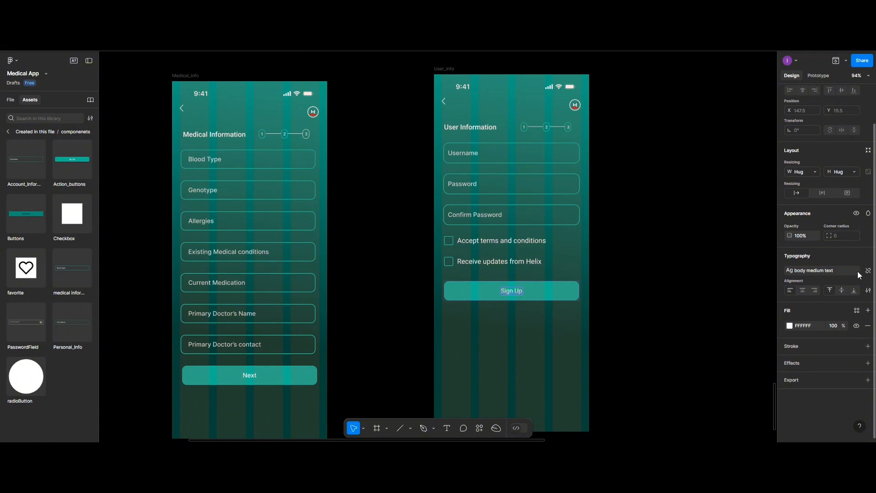
pyautogui.click(866, 271)
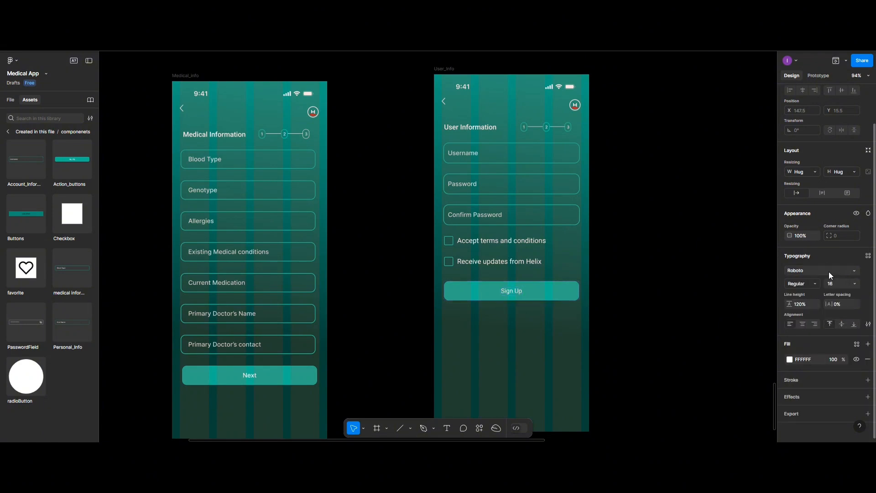
pyautogui.click(808, 284)
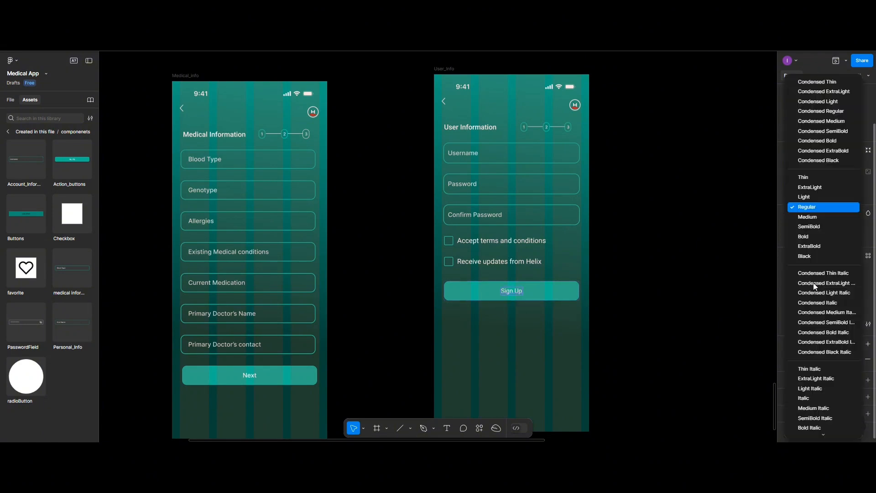
pyautogui.click(807, 236)
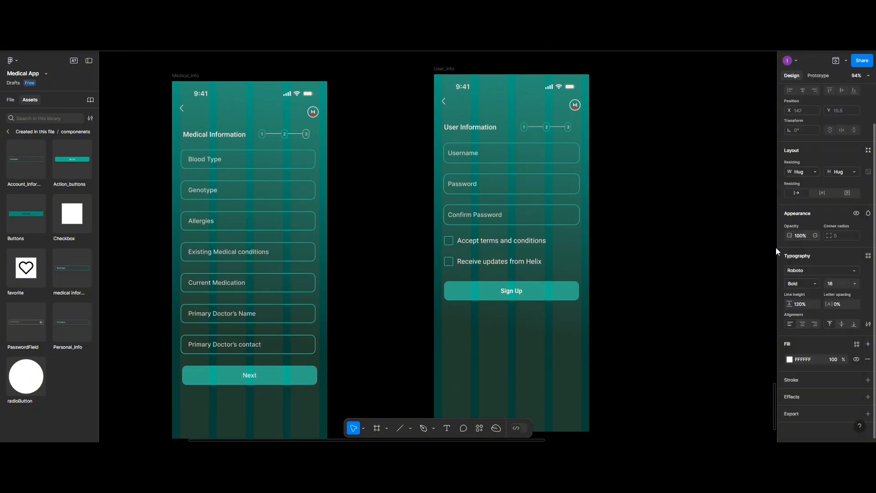
pyautogui.click(539, 298)
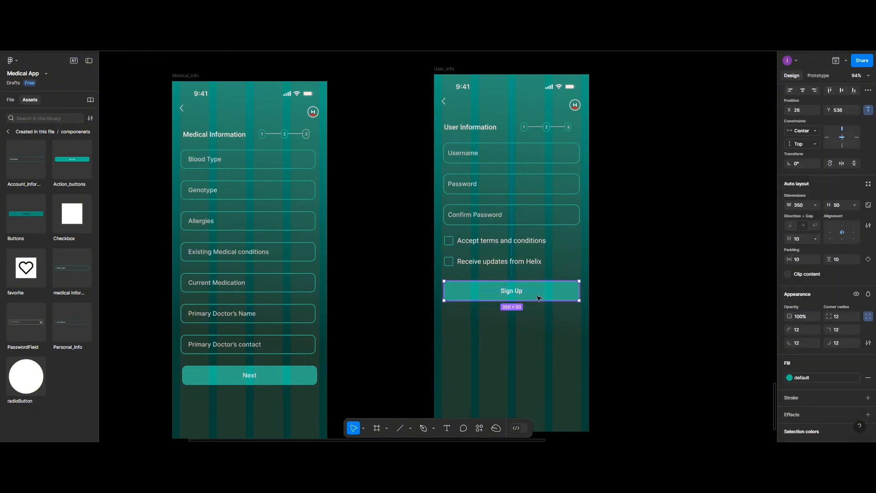
pyautogui.doubleClick(512, 293)
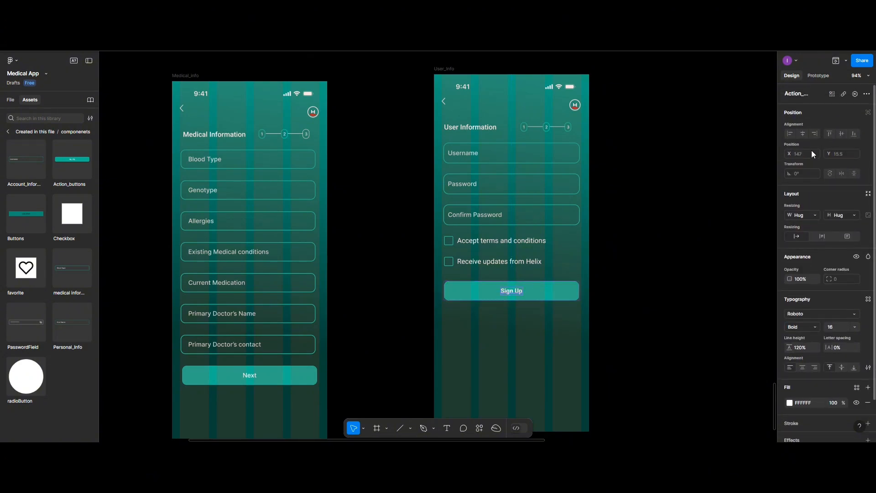
pyautogui.click(559, 239)
# Step: Shorten the User_Info frame from its lower edge to a height of 899
pyautogui.click(495, 336)
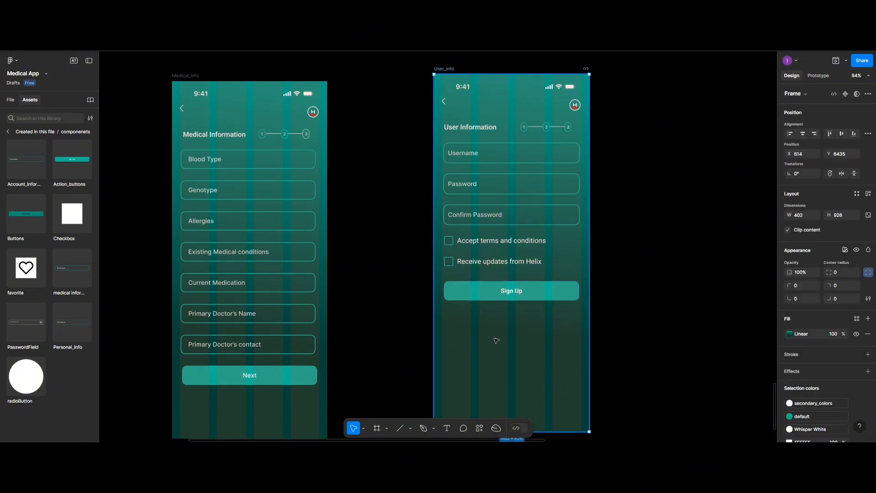
pyautogui.scroll(-2, 502, 349)
pyautogui.scroll(-2, 506, 362)
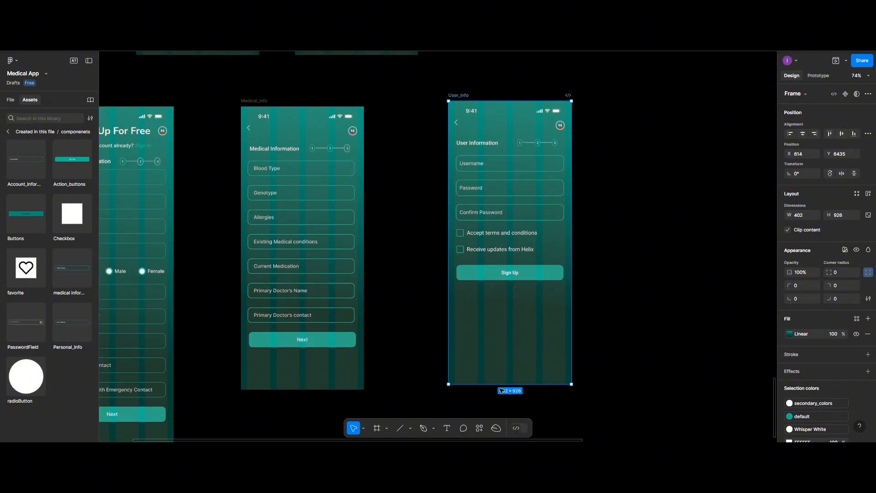
pyautogui.moveTo(503, 383); pyautogui.dragTo(503, 375)
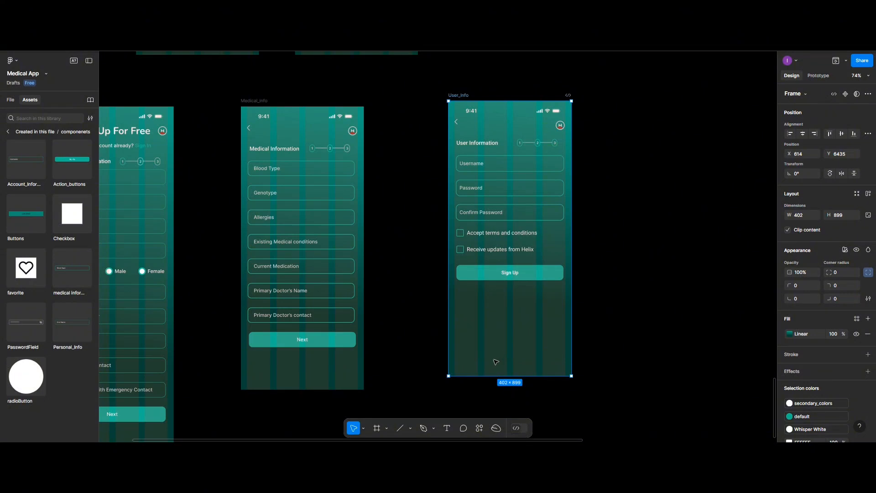
# Step: Move the User_Info and Sign_up frames closer to the Medical_Info frame, with User_Info's top edge level with Medical_Info's
pyautogui.scroll(-2, 496, 362)
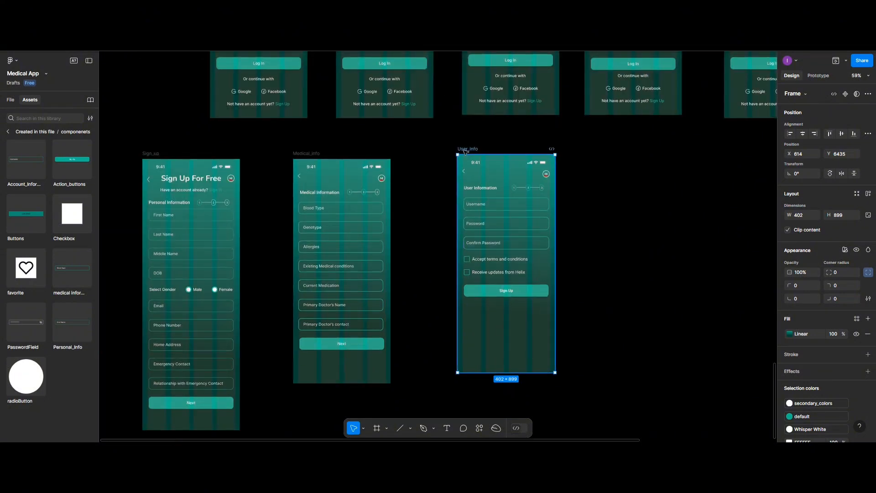
pyautogui.moveTo(465, 151); pyautogui.dragTo(444, 155)
pyautogui.scroll(4, 370, 189)
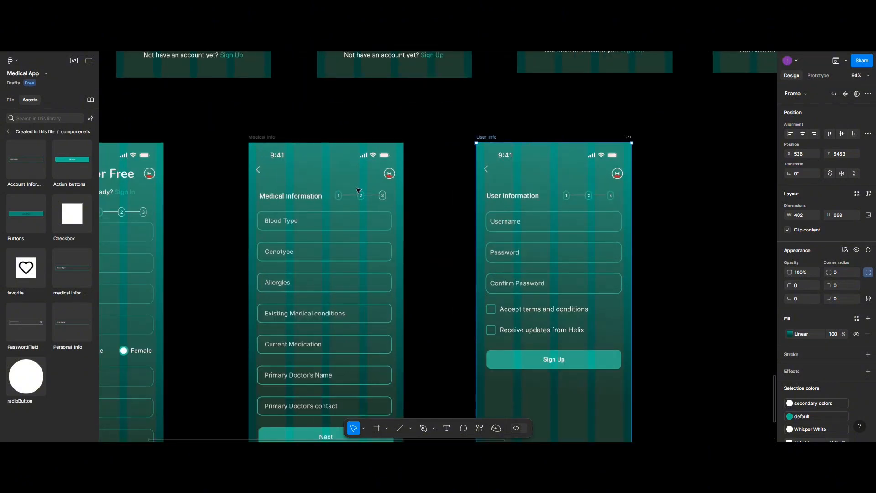
pyautogui.hscroll(-5, 356, 158)
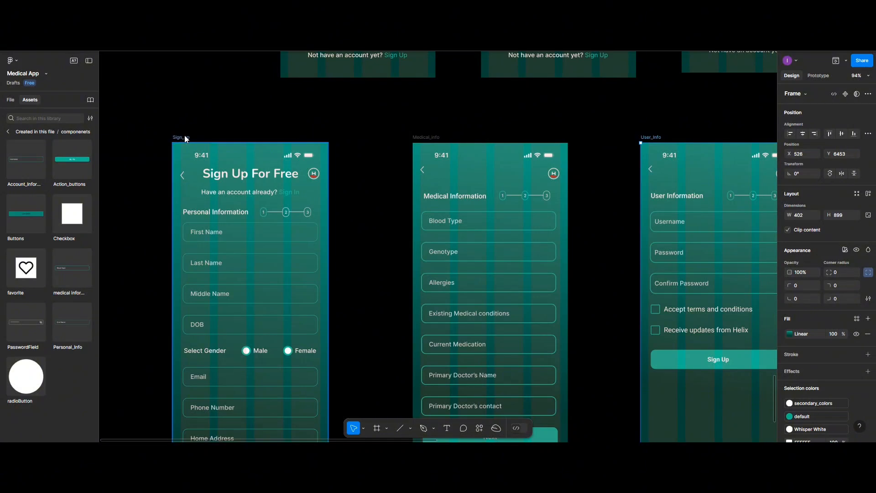
pyautogui.moveTo(186, 137); pyautogui.dragTo(215, 132)
# Step: Rename the Sign_up frame to "Personal_info"
pyautogui.doubleClick(212, 132)
pyautogui.write('P')
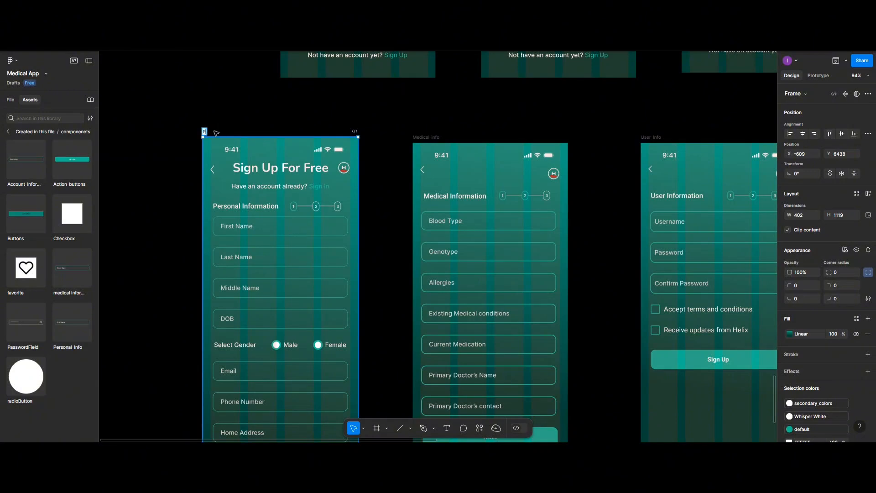
pyautogui.write('erso')
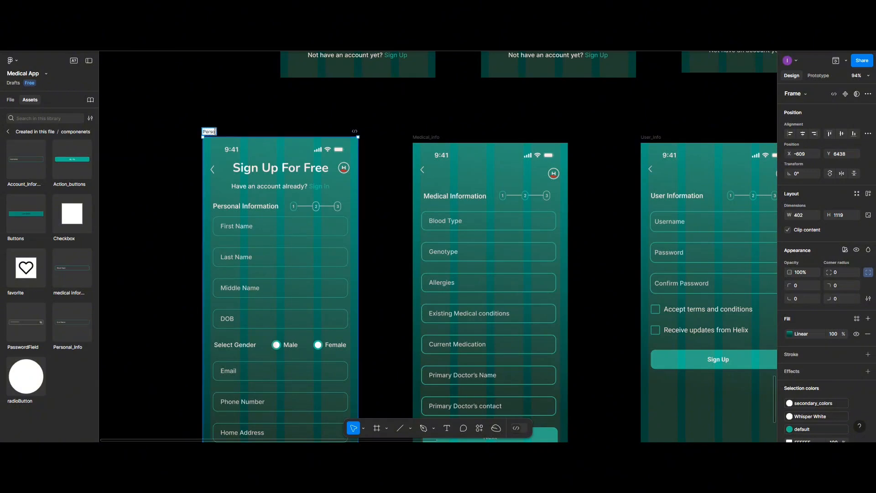
pyautogui.write('na')
pyautogui.write('l_info')
# Step: Align the Medical_Info and User_Info frames with Personal_Info's top edge at Y 6438, spacing User_Info 143 from Medical_Info
pyautogui.moveTo(424, 135); pyautogui.dragTo(425, 132)
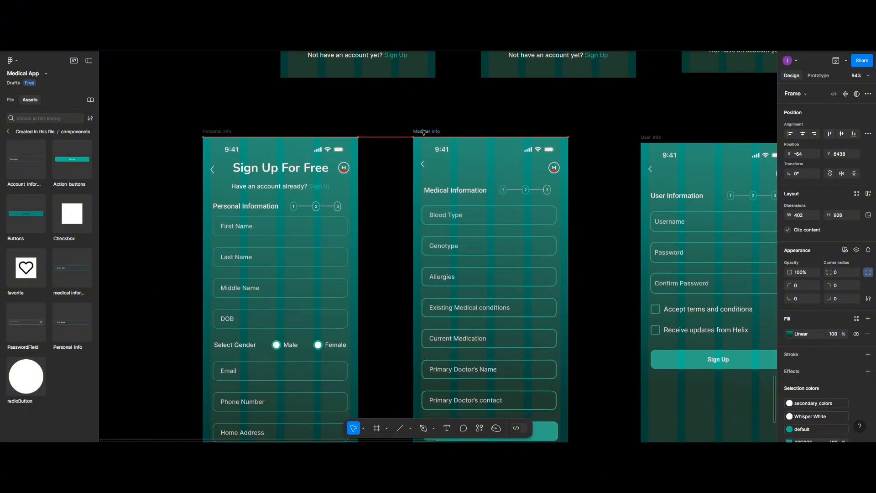
pyautogui.scroll(-5, 424, 132)
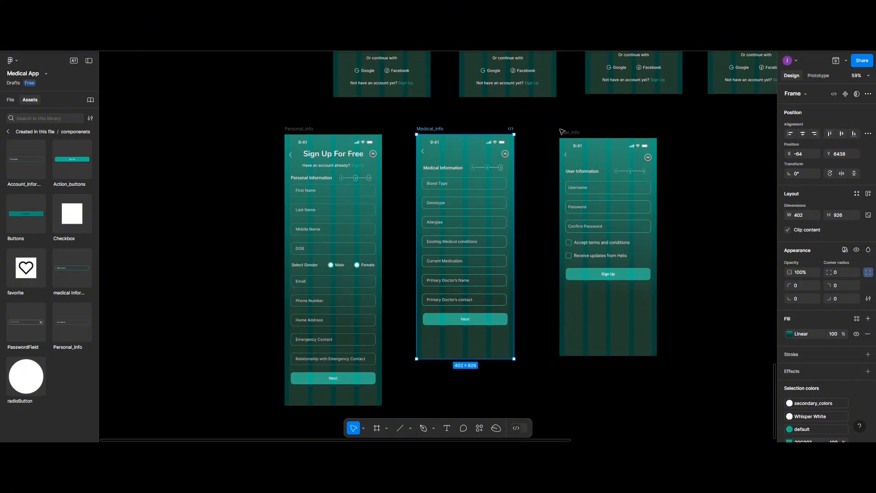
pyautogui.moveTo(568, 133); pyautogui.dragTo(557, 130)
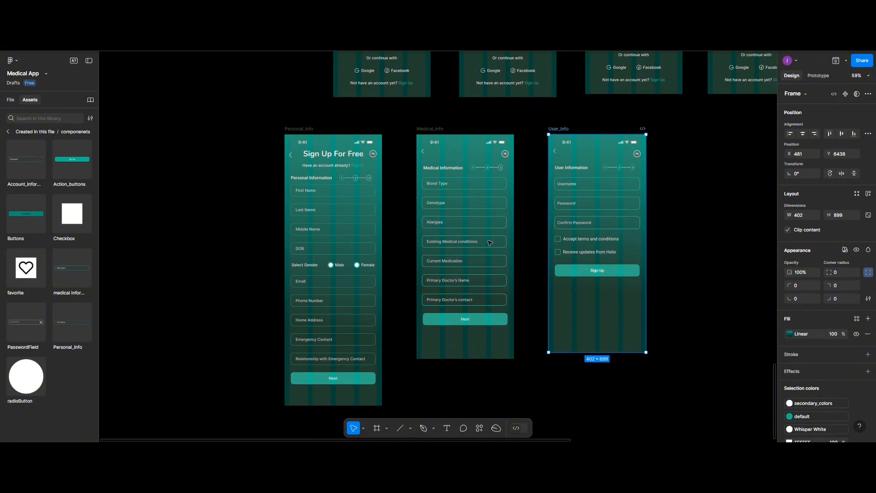
# Step: Move the Medical_Info and User_Info frames together further right and duplicate the Personal_Info frame into the space beside the original
pyautogui.click(429, 130)
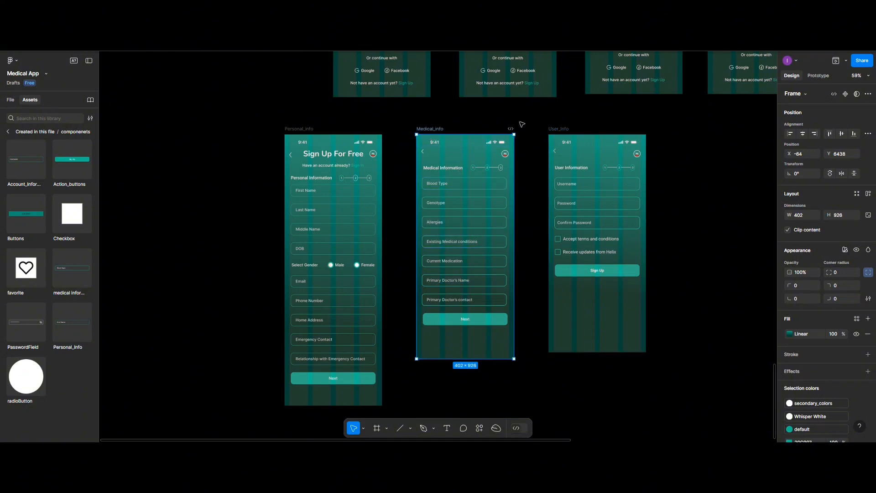
pyautogui.keyDown('shift'); pyautogui.click(561, 130); pyautogui.keyUp('shift')
pyautogui.moveTo(563, 131); pyautogui.dragTo(685, 140)
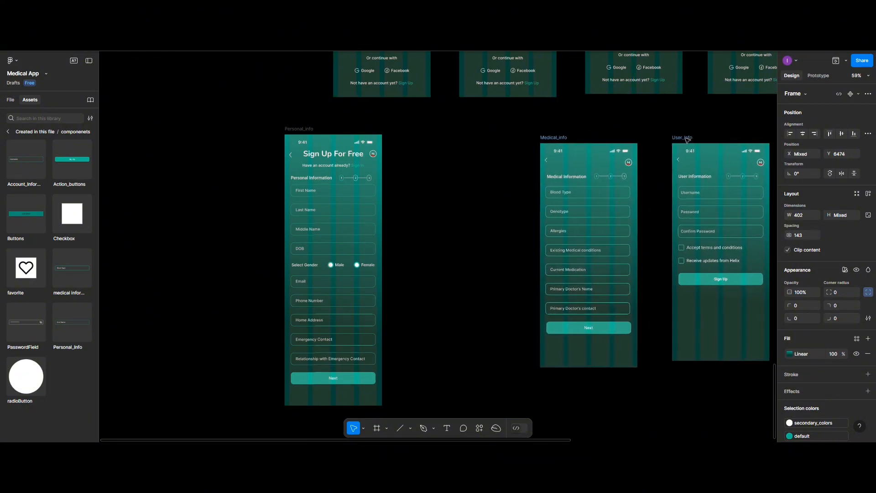
pyautogui.click(304, 129)
pyautogui.moveTo(305, 131); pyautogui.dragTo(417, 133)
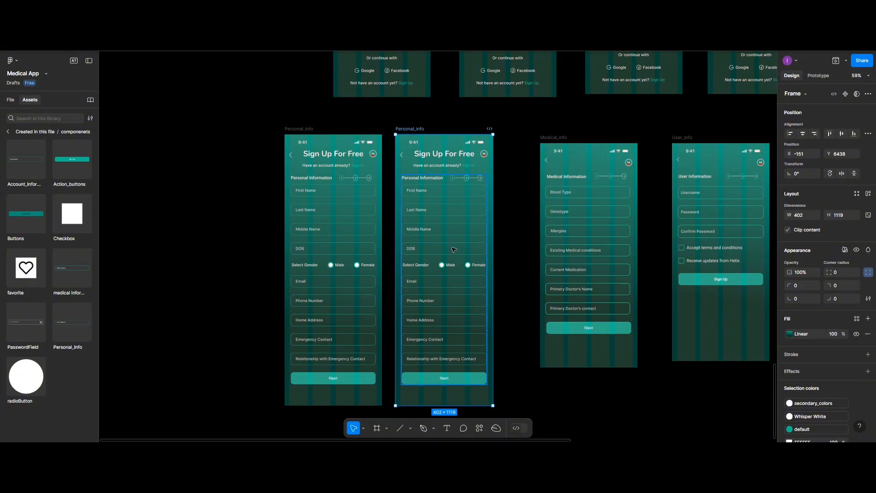
# Step: Set the stroke of all nine input fields, First Name through Relationship with Emergency Contact, in the duplicated Personal_Info frame to FF3A2F
pyautogui.hotkey('ctrl', '+')
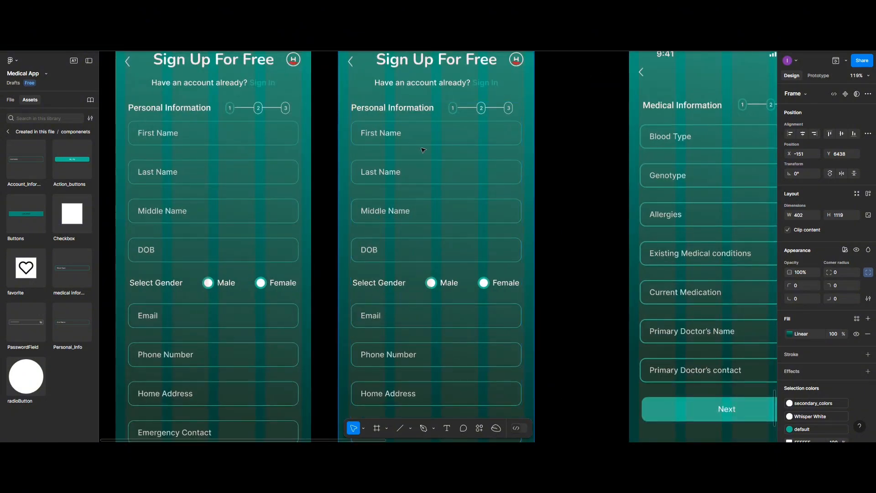
pyautogui.scroll(-2, 411, 146)
pyautogui.keyDown('ctrl'); pyautogui.scroll(-3, 411, 146); pyautogui.keyUp('ctrl')
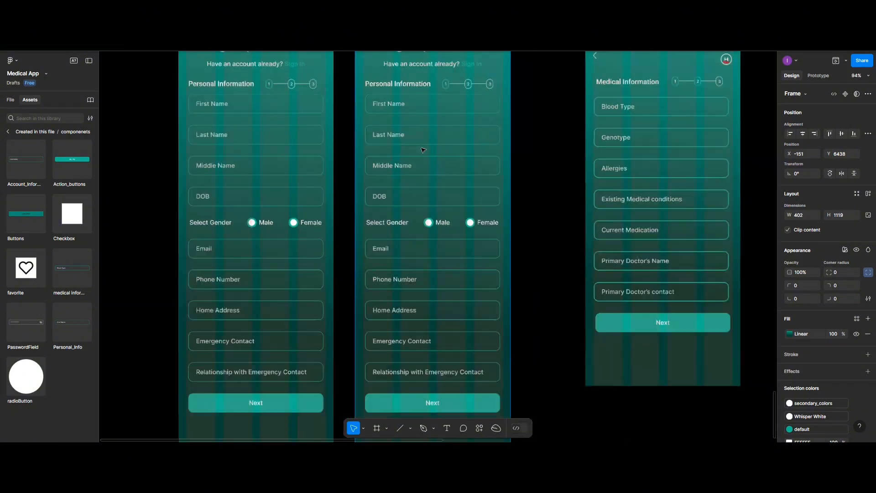
pyautogui.click(400, 111)
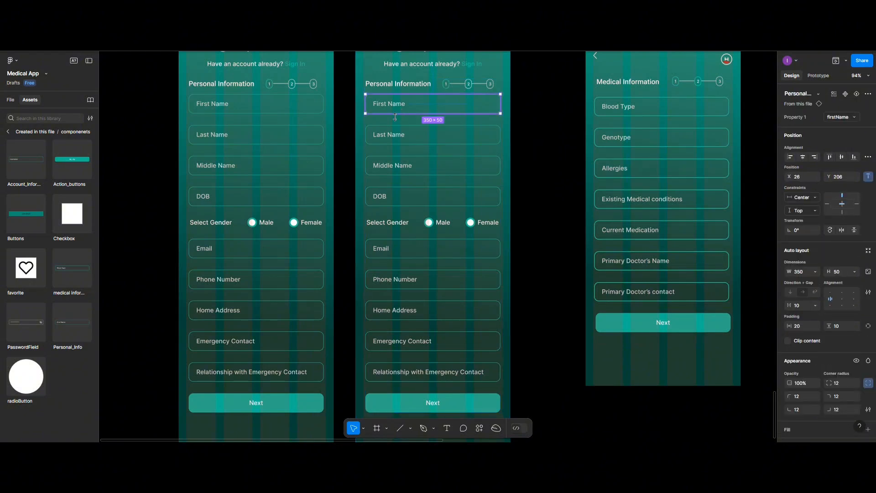
pyautogui.keyDown('shift'); pyautogui.click(395, 137); pyautogui.keyUp('shift')
pyautogui.keyDown('shift'); pyautogui.click(398, 172); pyautogui.keyUp('shift')
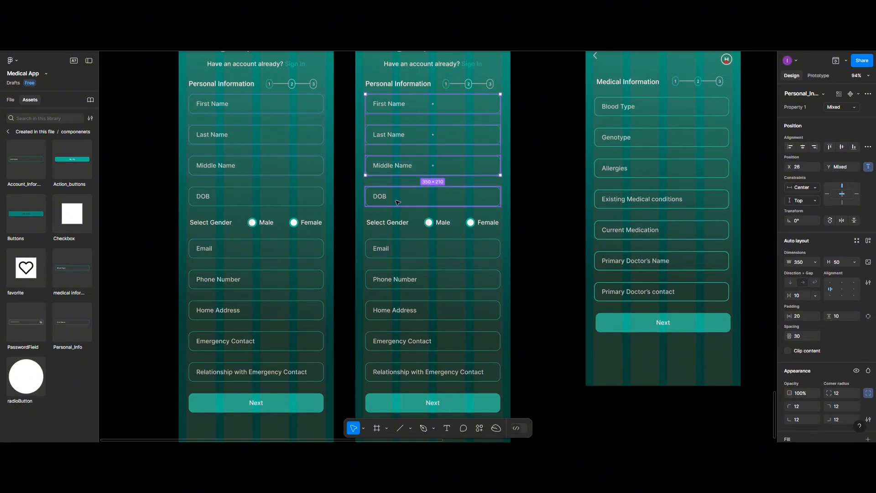
pyautogui.keyDown('shift'); pyautogui.click(399, 201); pyautogui.keyUp('shift')
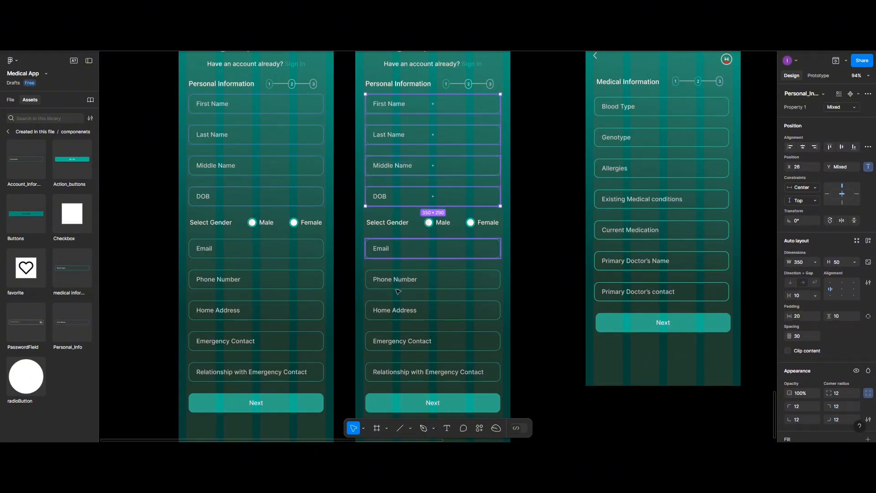
pyautogui.keyDown('shift'); pyautogui.click(399, 250); pyautogui.keyUp('shift')
pyautogui.keyDown('shift'); pyautogui.click(398, 281); pyautogui.keyUp('shift')
pyautogui.keyDown('shift'); pyautogui.click(398, 321); pyautogui.keyUp('shift')
pyautogui.keyDown('shift'); pyautogui.click(401, 345); pyautogui.keyUp('shift')
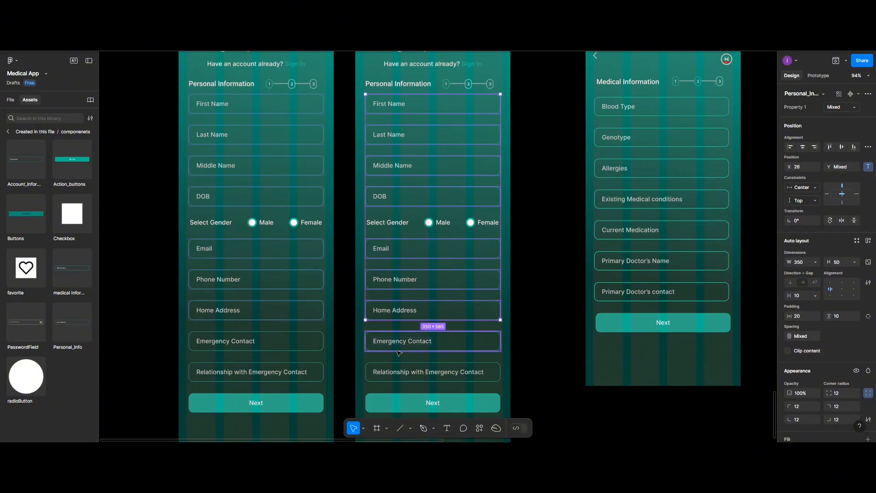
pyautogui.keyDown('shift'); pyautogui.click(404, 376); pyautogui.keyUp('shift')
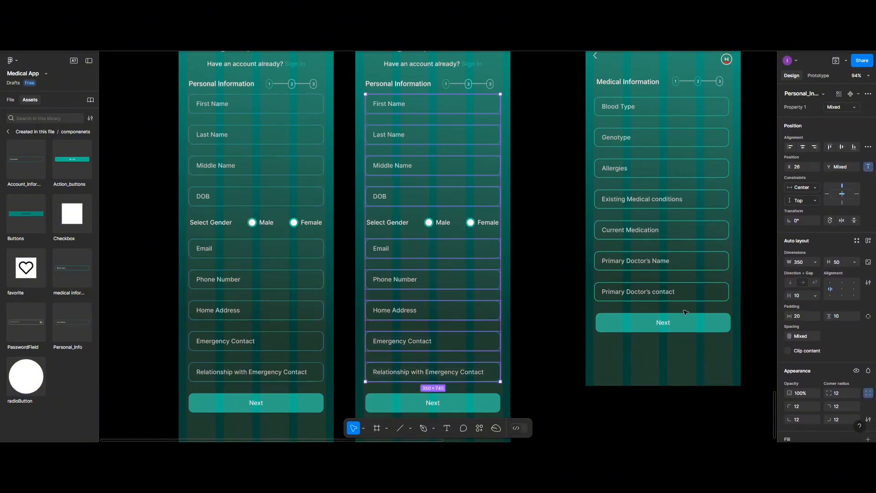
pyautogui.scroll(-3, 822, 401)
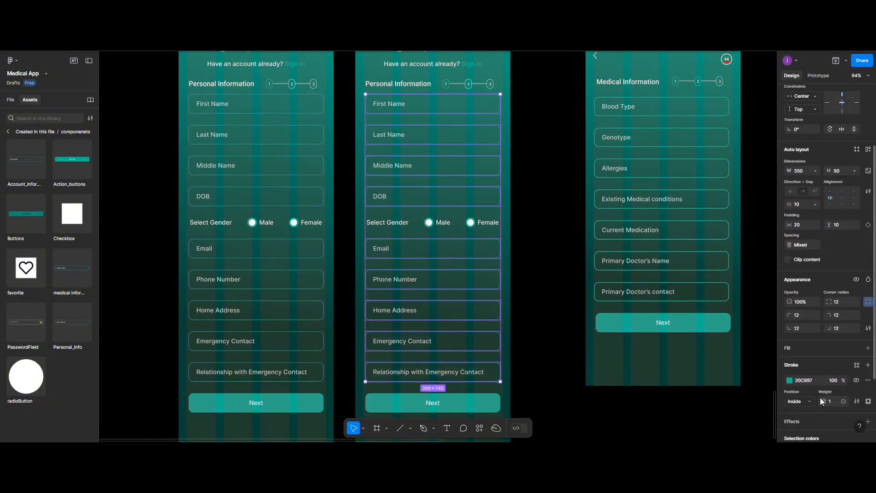
pyautogui.click(790, 380)
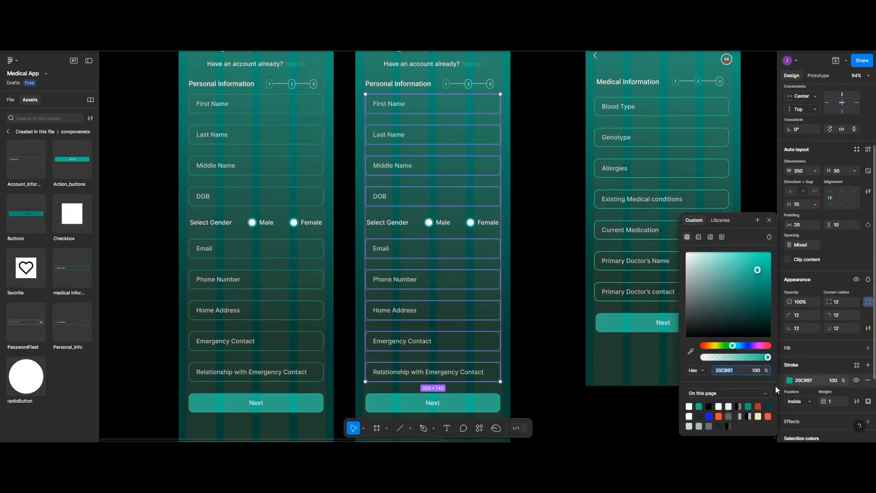
pyautogui.click(718, 416)
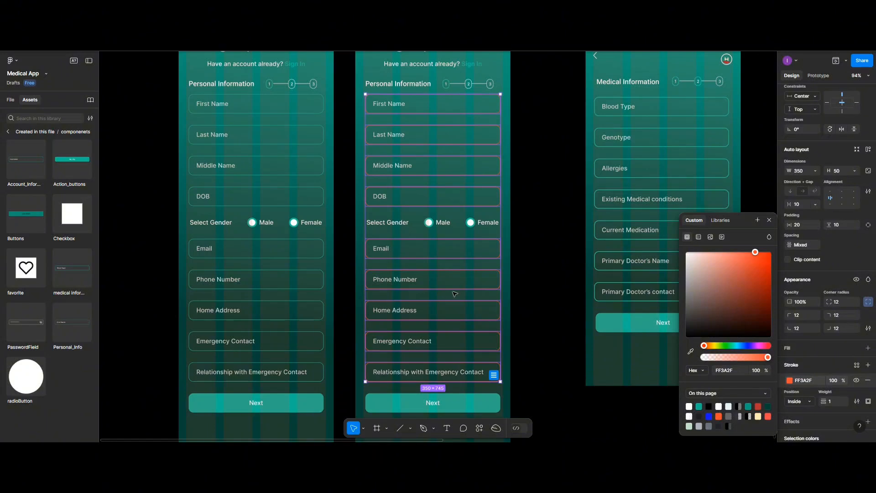
# Step: Replace the First Name placeholder in the duplicated frame with "Please enter your first name"
pyautogui.scroll(1, 393, 174)
pyautogui.scroll(-1, 393, 174)
pyautogui.scroll(-2, 418, 171)
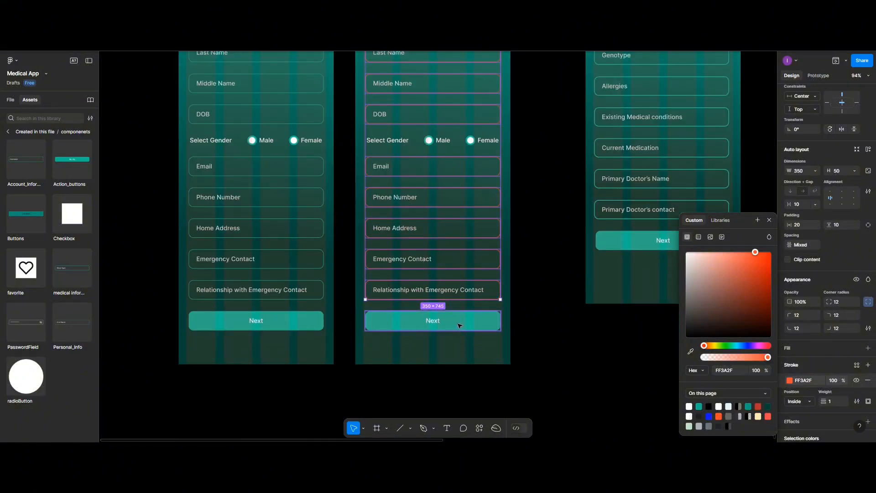
pyautogui.scroll(4, 388, 203)
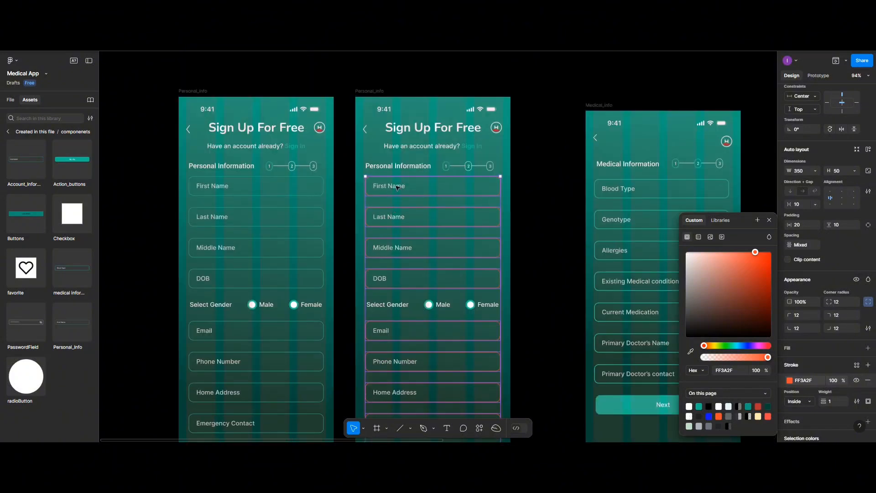
pyautogui.doubleClick(397, 187)
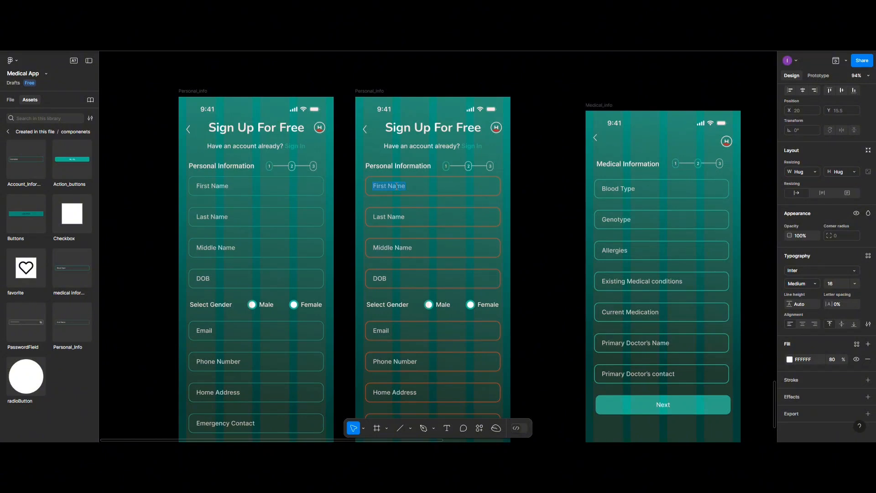
pyautogui.write('Please enter')
pyautogui.write('your first nam')
# Step: Set the fill of the "Please enter your first name" text to FF3A2F at 100% opacity
pyautogui.tripleClick(445, 185)
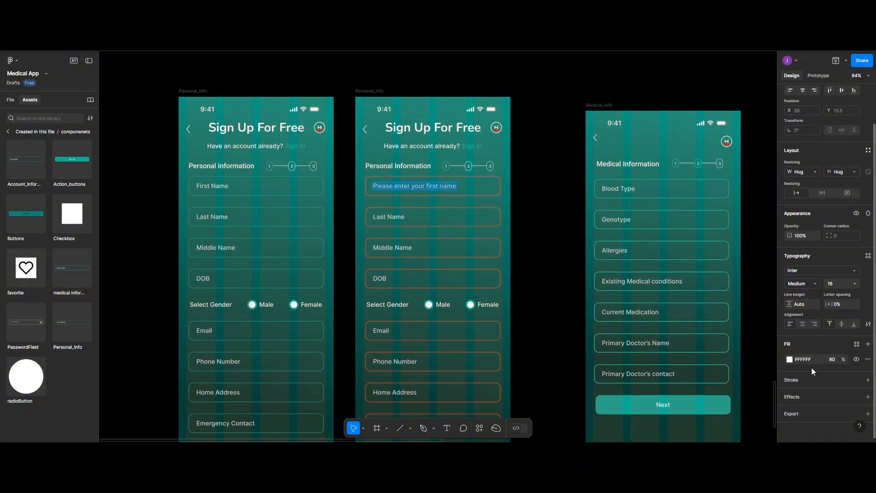
pyautogui.click(792, 362)
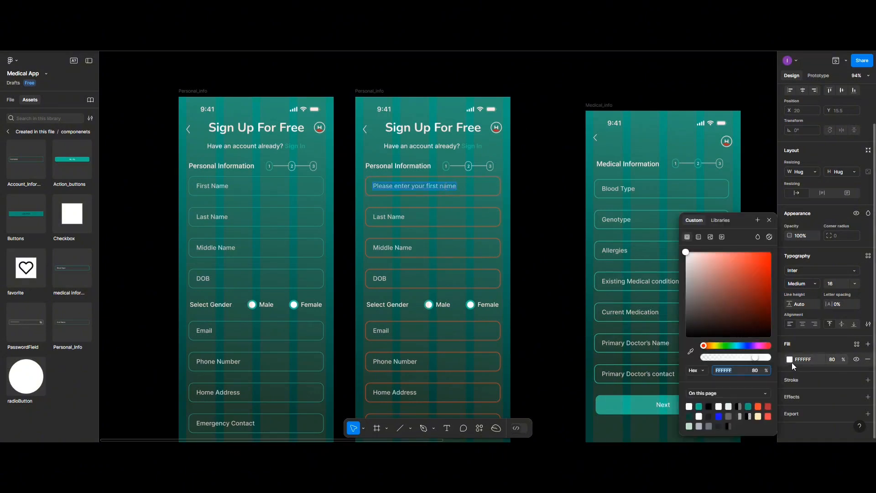
pyautogui.click(758, 405)
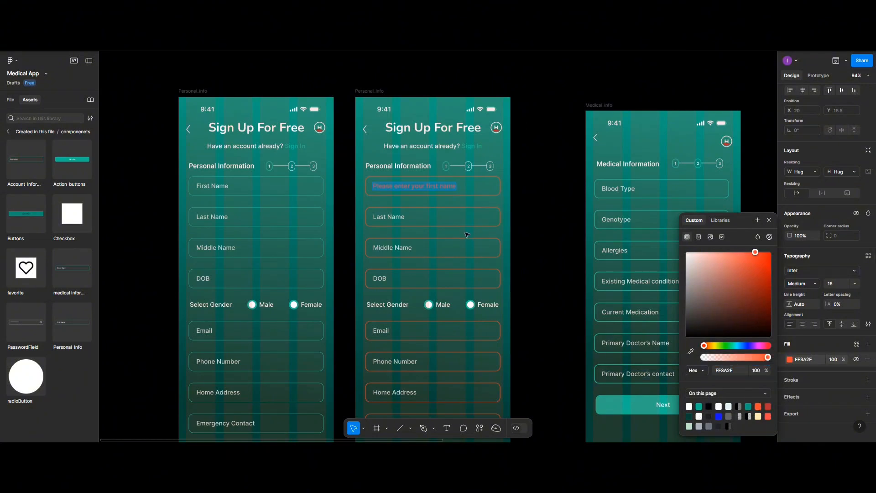
pyautogui.scroll(-2, 422, 364)
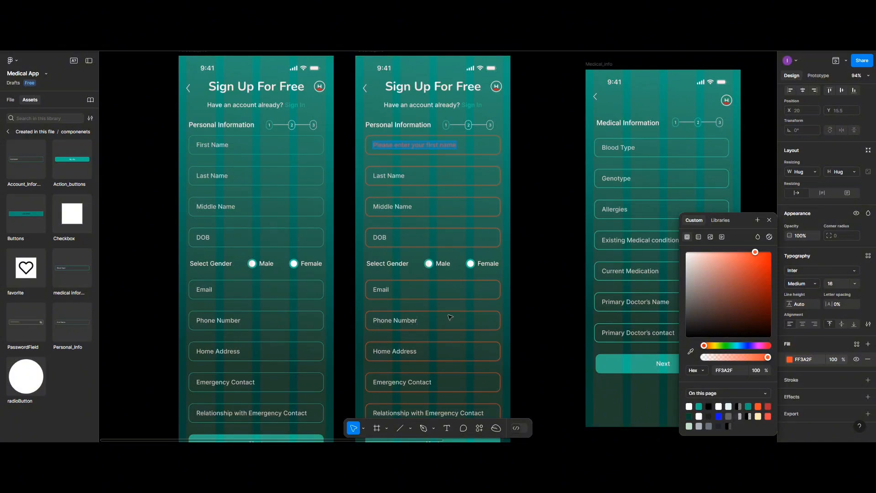
pyautogui.click(769, 221)
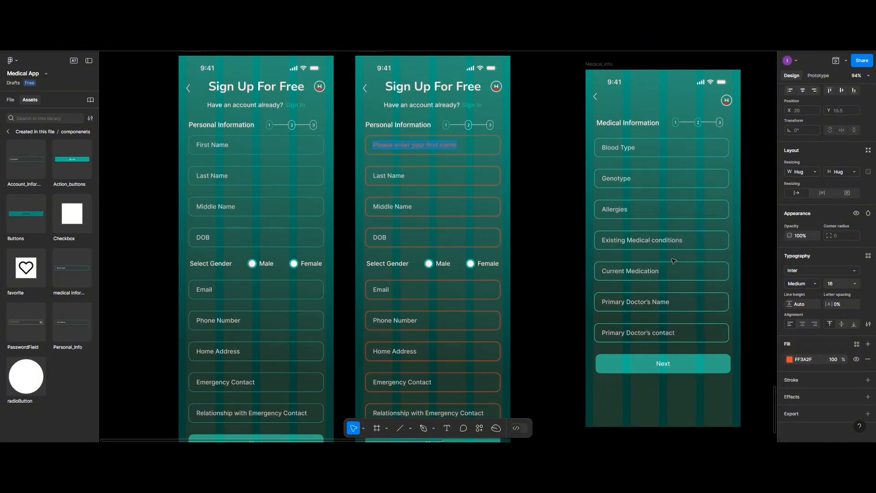
pyautogui.click(768, 451)
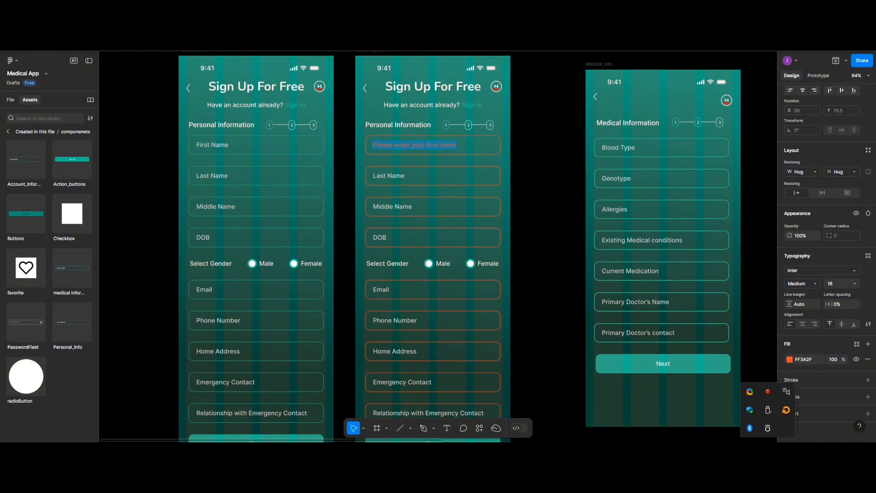
pyautogui.click(768, 392)
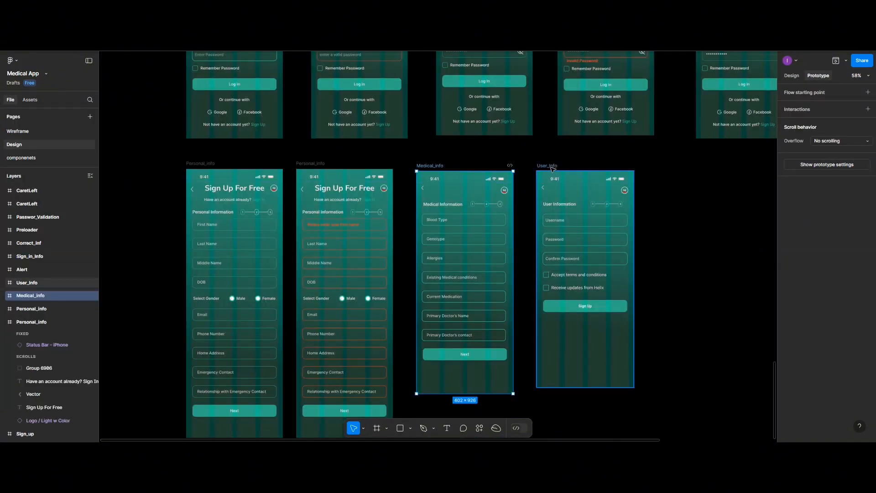
# Step: Move Medical_Info and User_Info further right, level with Personal_Info's top edge, and place another copy of the original Personal_Info frame before them
pyautogui.keyDown('shift'); pyautogui.click(548, 166); pyautogui.keyUp('shift')
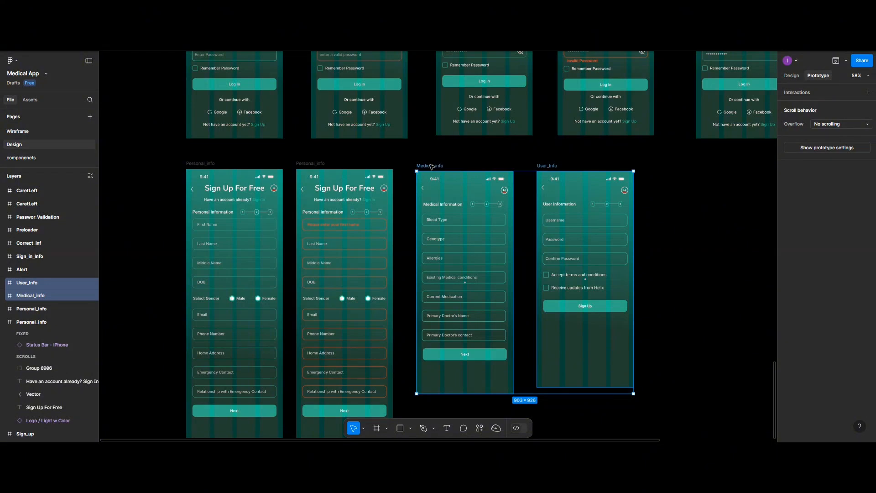
pyautogui.moveTo(439, 167); pyautogui.dragTo(555, 164)
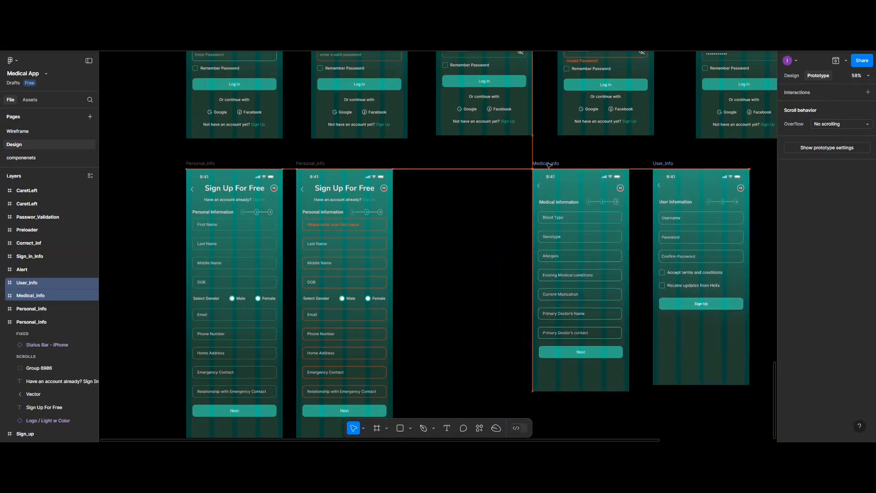
pyautogui.click(208, 164)
pyautogui.moveTo(208, 165); pyautogui.dragTo(438, 165)
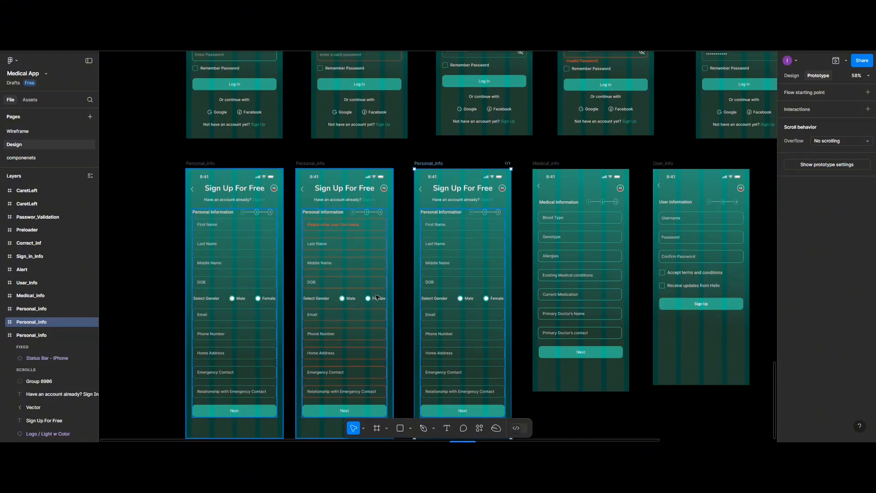
# Step: Replace the First Name placeholder in the third Personal_Info frame with a sample first name
pyautogui.scroll(5, 479, 288)
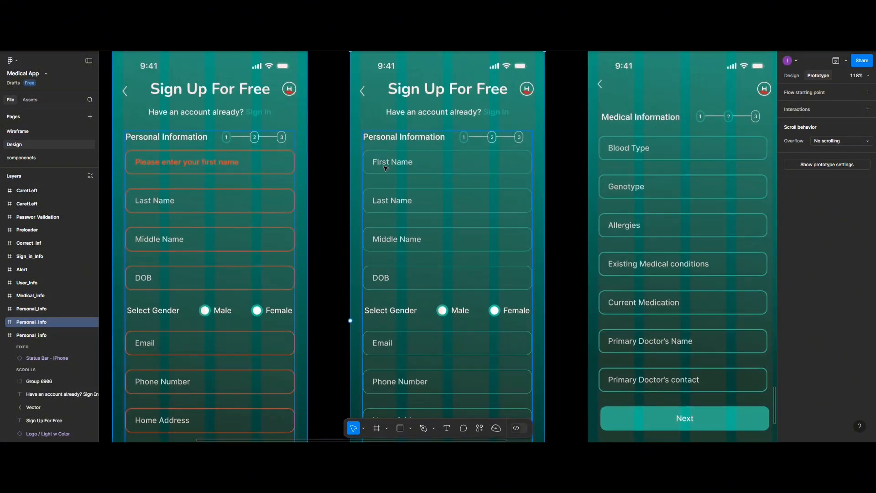
pyautogui.doubleClick(401, 162)
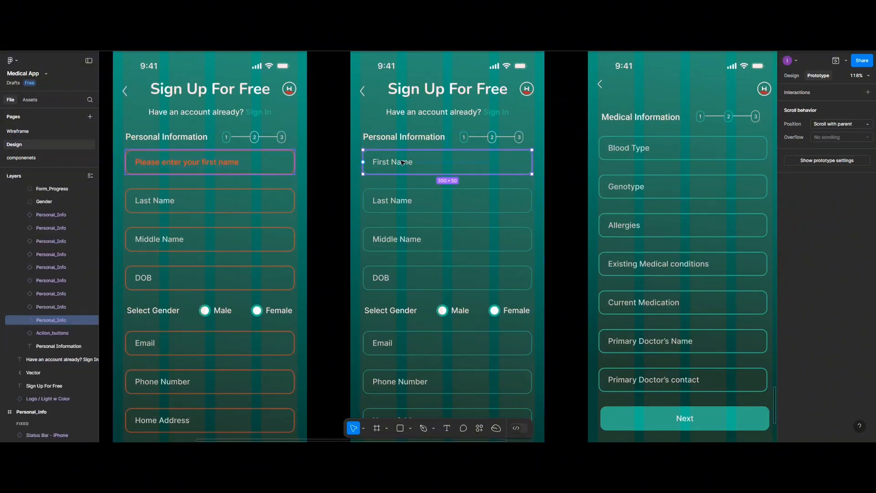
pyautogui.doubleClick(402, 162)
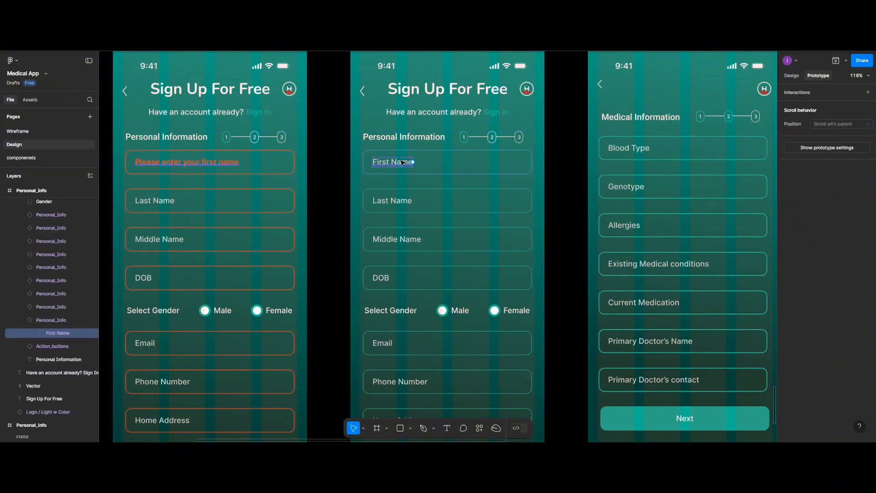
pyautogui.click(792, 75)
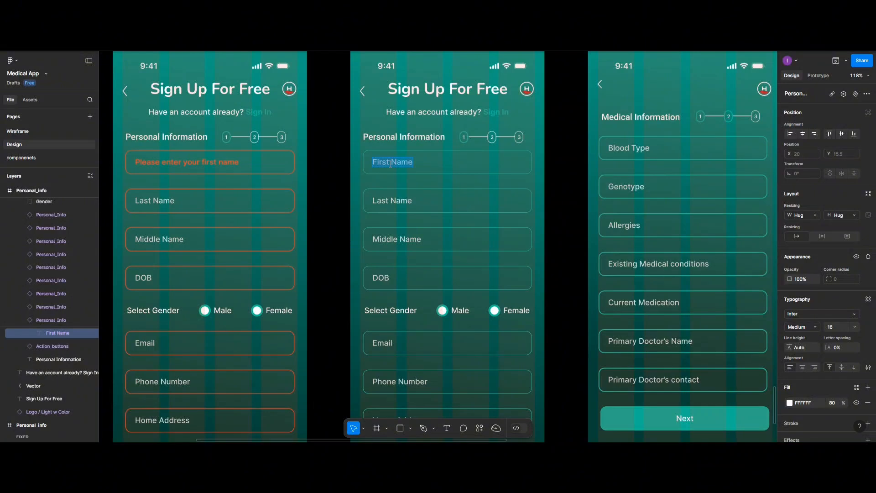
pyautogui.hotkey('ctrl', 'c')
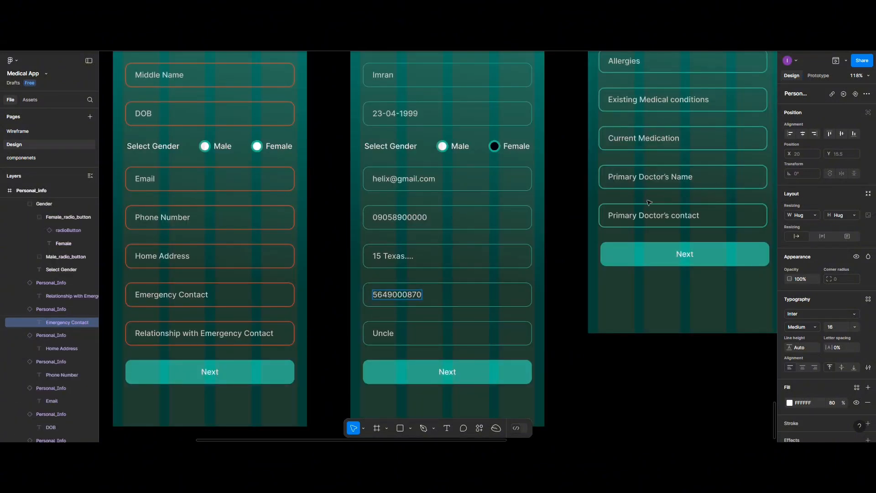
pyautogui.scroll(-2, 649, 202)
pyautogui.scroll(2, 648, 200)
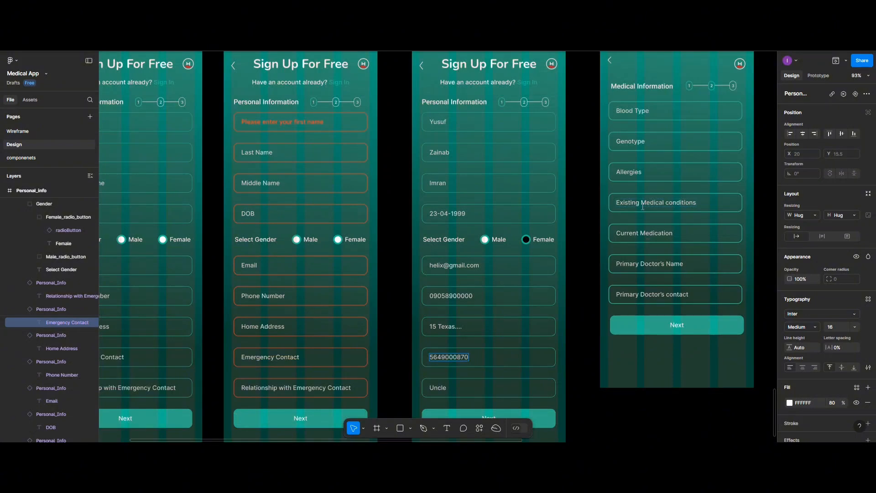
# Step: Replace the Medical_Info placeholders with O+, AA, Milk, Nil, Nil, a sample doctor's name and a sample contact number
pyautogui.hscroll(2, 637, 169)
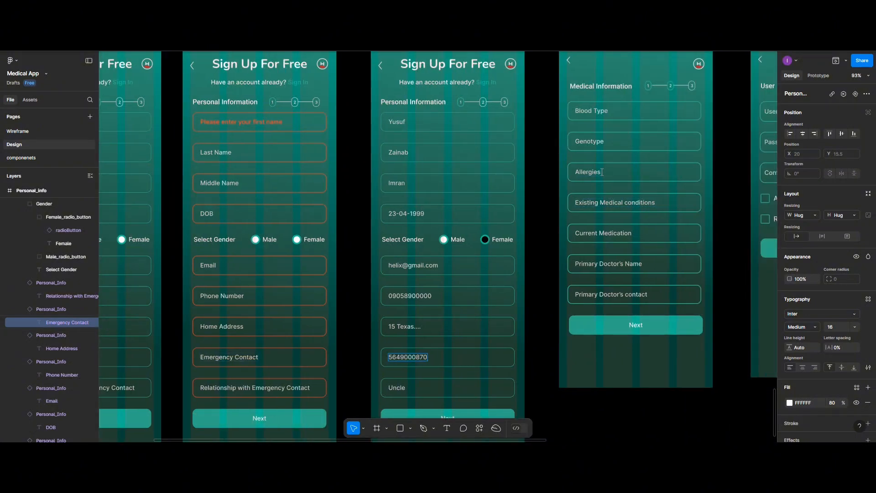
pyautogui.hscroll(4, 593, 172)
pyautogui.scroll(2, 559, 173)
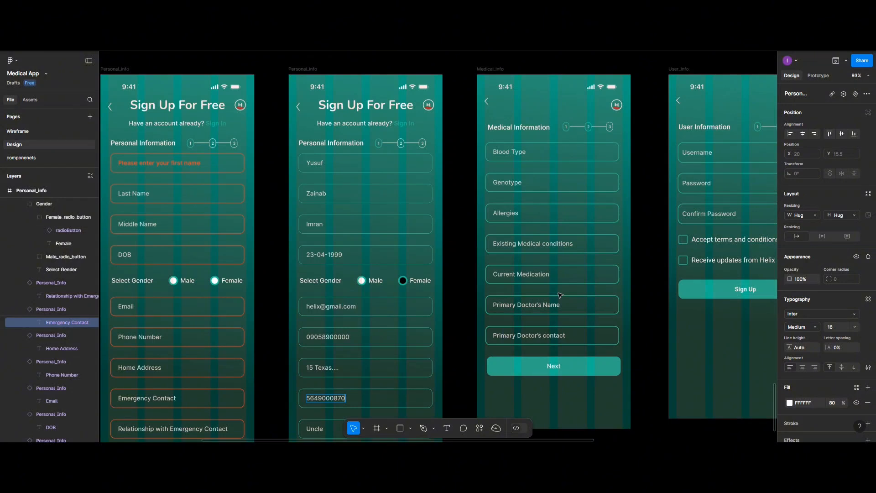
pyautogui.click(518, 151)
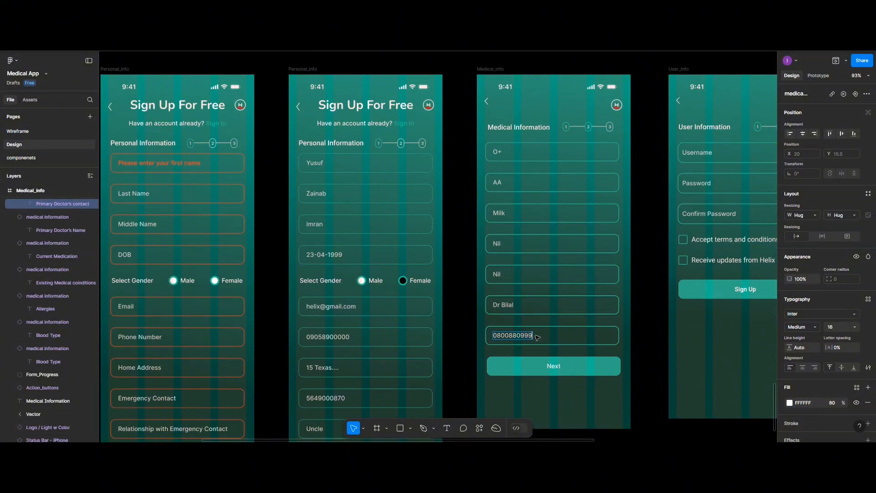
pyautogui.write('99')
pyautogui.hscroll(-3, 542, 397)
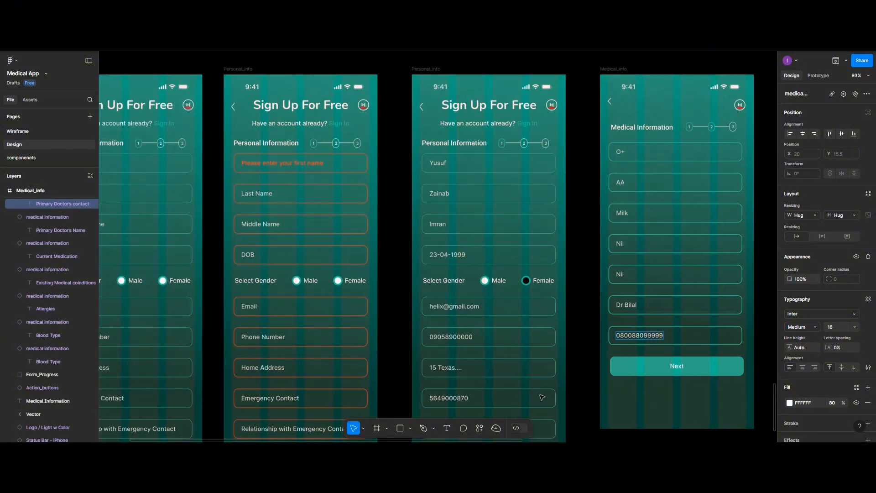
# Step: Duplicate the filled-in User_Info frame beside the original and rename the copy Preloader
pyautogui.hscroll(6, 542, 397)
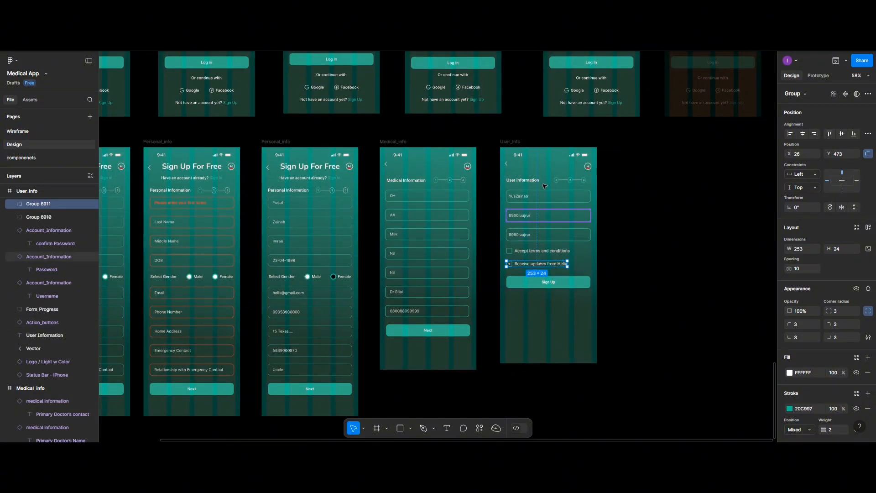
pyautogui.click(513, 142)
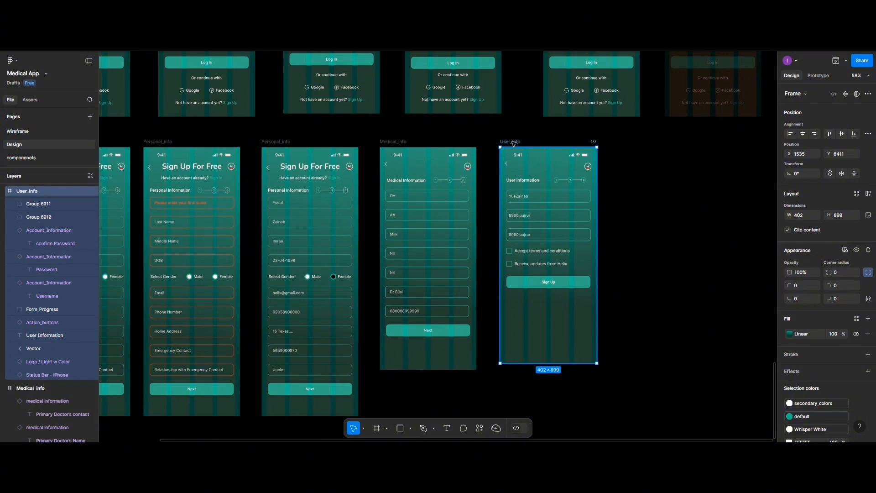
pyautogui.moveTo(513, 142); pyautogui.dragTo(638, 142)
pyautogui.doubleClick(638, 142)
pyautogui.write('P')
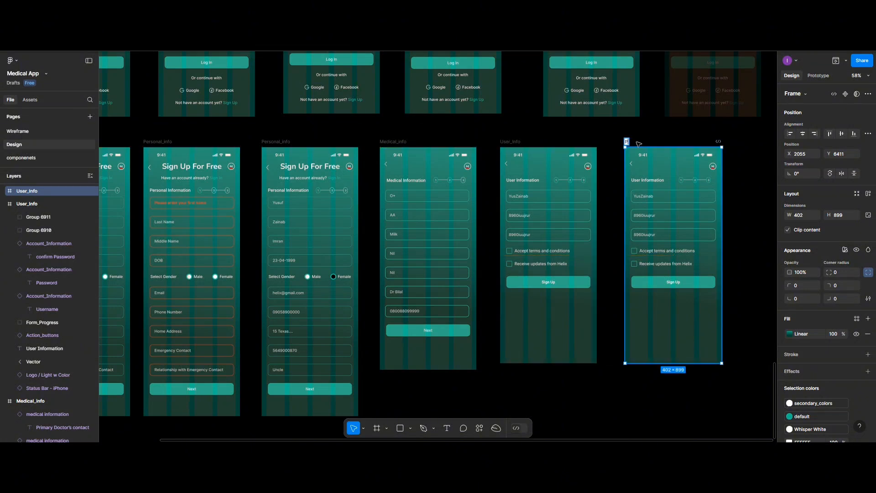
pyautogui.write('relo')
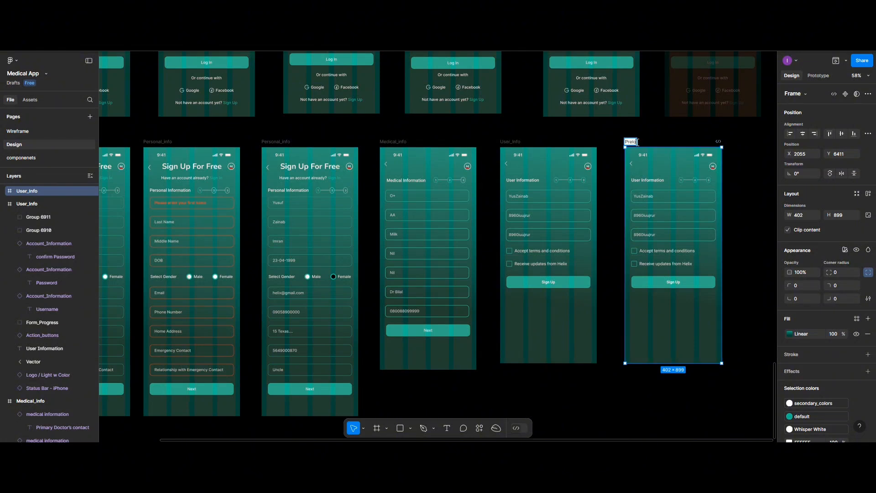
pyautogui.write('ader')
# Step: Cover the new Preloader frame with a 402 × 899 rectangle and move the frame slightly closer to User_Info
pyautogui.click(399, 428)
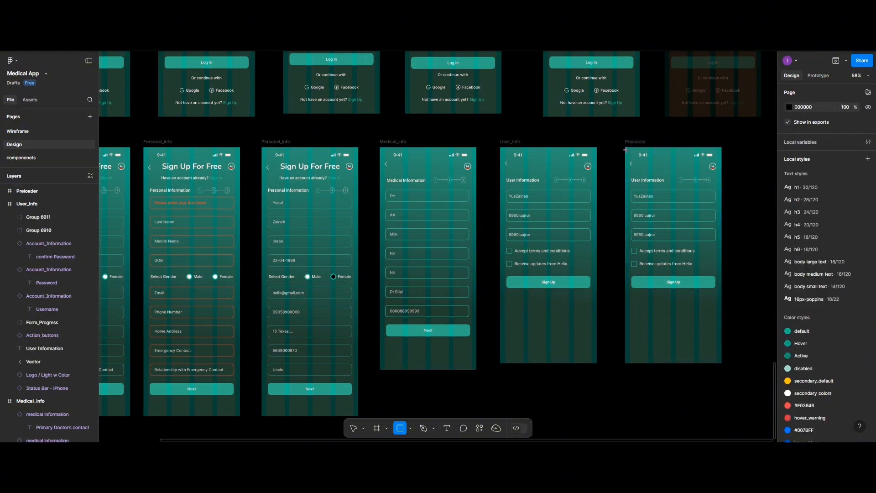
pyautogui.moveTo(625, 147)
pyautogui.mouseDown()
pyautogui.moveTo(658, 365)
pyautogui.moveTo(718, 361)
pyautogui.mouseUp()
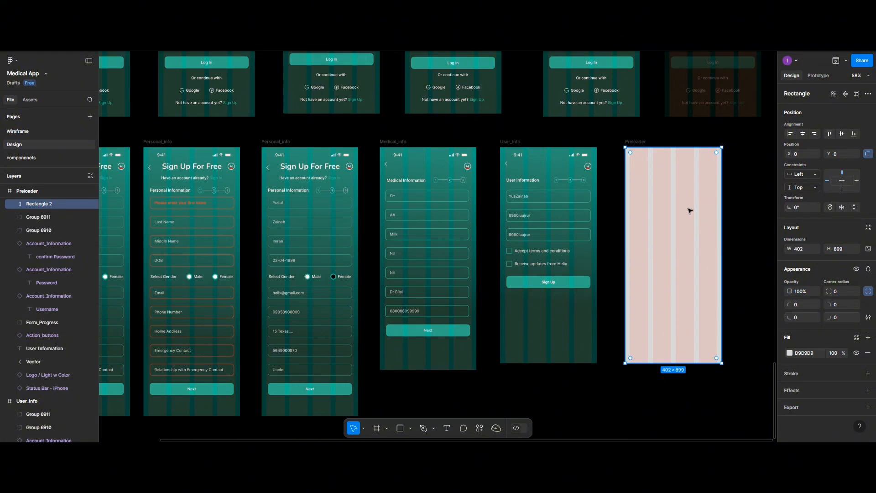
pyautogui.moveTo(646, 145); pyautogui.dragTo(638, 142)
pyautogui.click(673, 264)
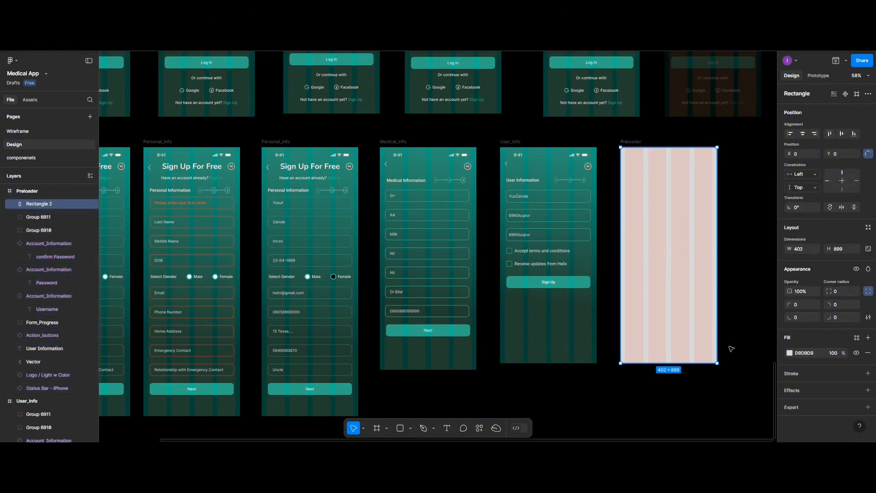
# Step: Set the overlay rectangle's fill to black 000000 at 50% opacity
pyautogui.click(790, 354)
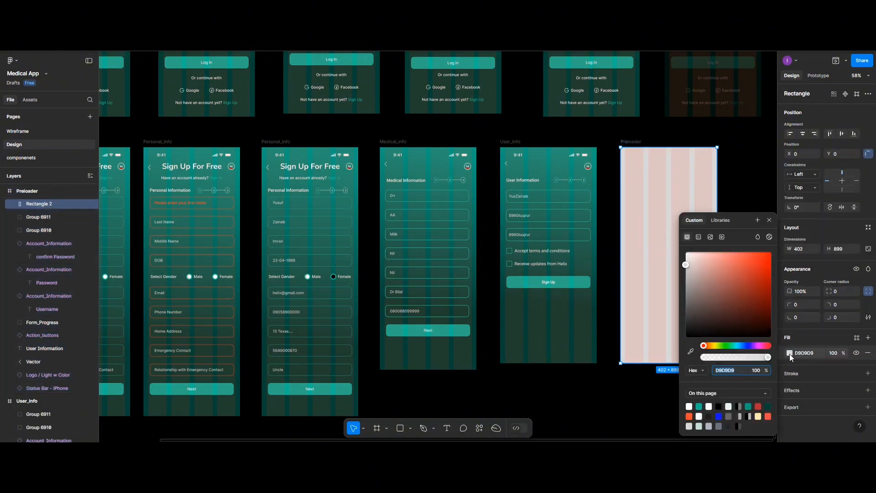
pyautogui.click(769, 406)
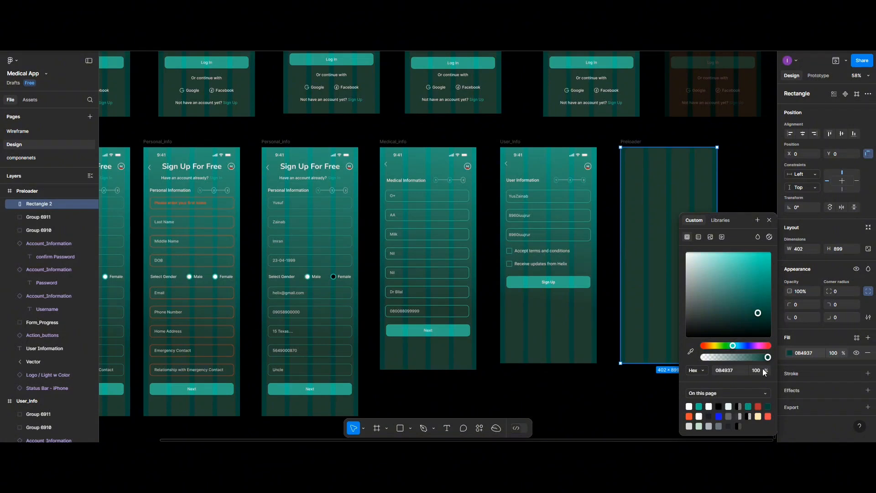
pyautogui.click(720, 405)
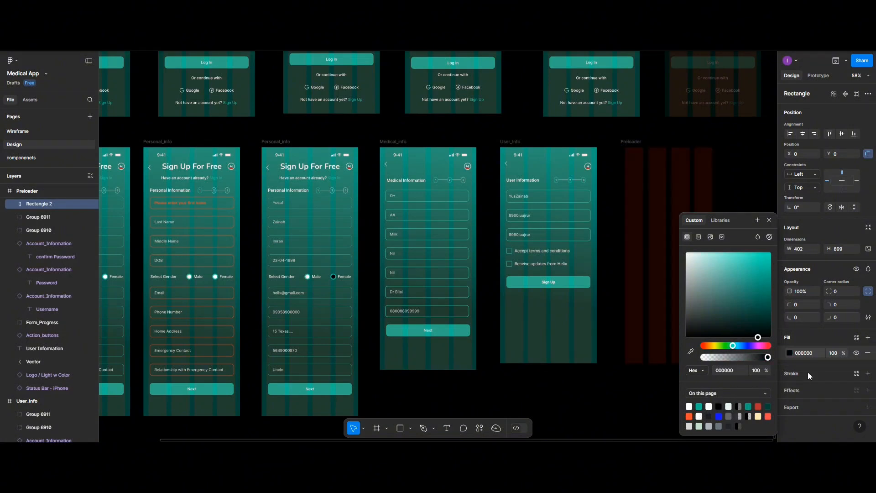
pyautogui.click(833, 353)
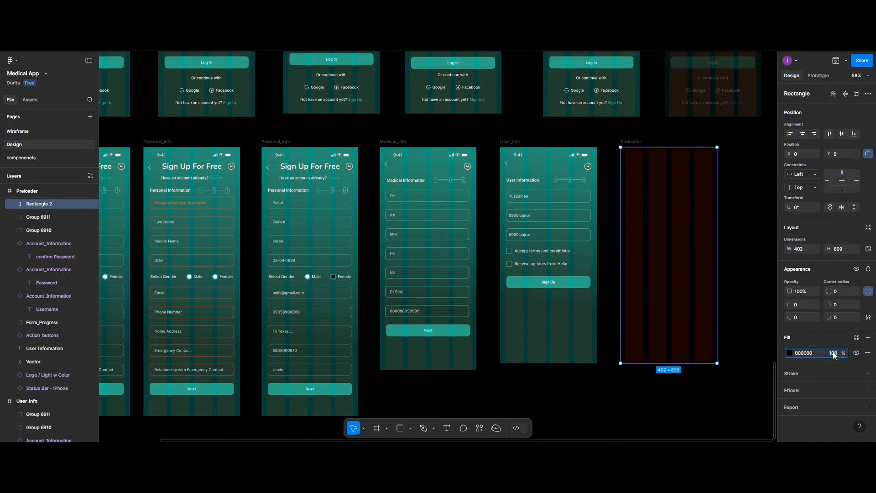
pyautogui.write('50')
pyautogui.press('Return')
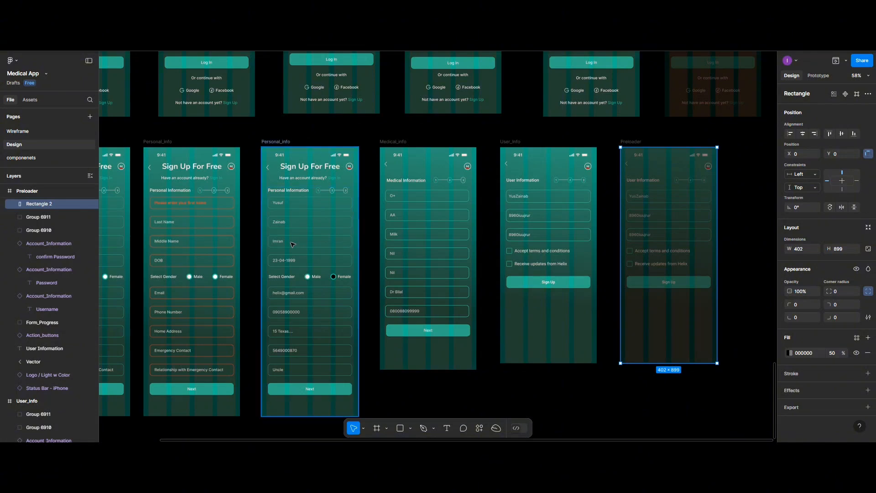
# Step: Copy the loader GIF from the sign-in row's Preloader into the new Preloader frame and centre it horizontally and vertically
pyautogui.scroll(-2, 292, 245)
pyautogui.scroll(2, 292, 245)
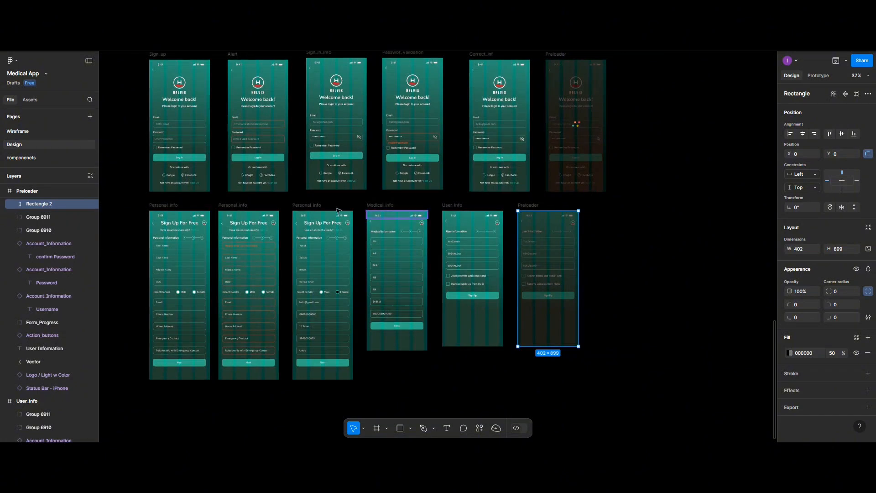
pyautogui.click(578, 126)
pyautogui.moveTo(577, 126); pyautogui.dragTo(548, 280)
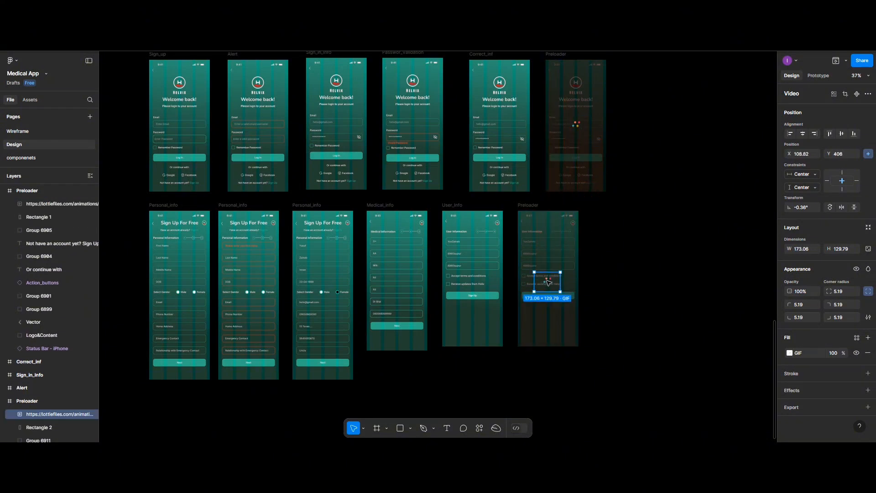
pyautogui.click(803, 133)
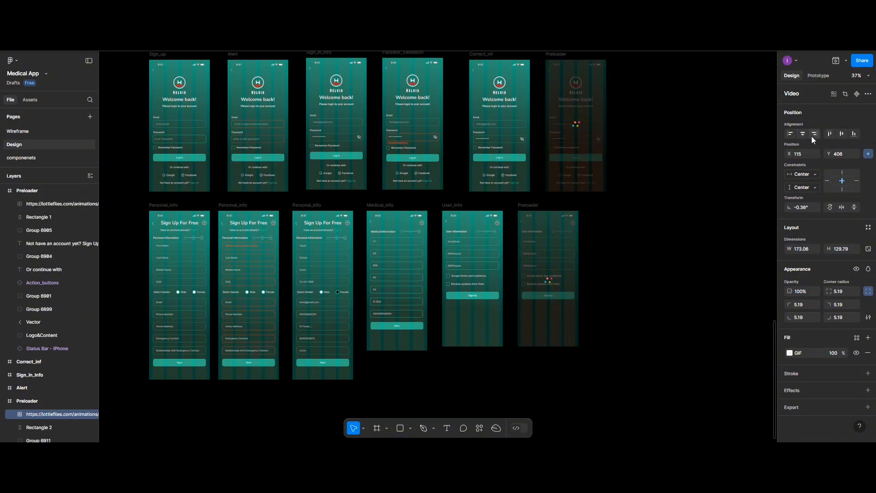
pyautogui.click(840, 137)
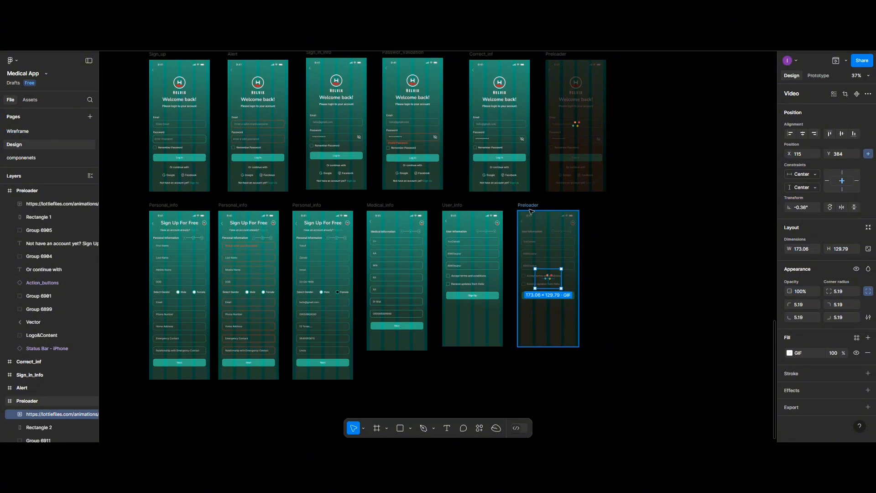
pyautogui.scroll(-3, 530, 211)
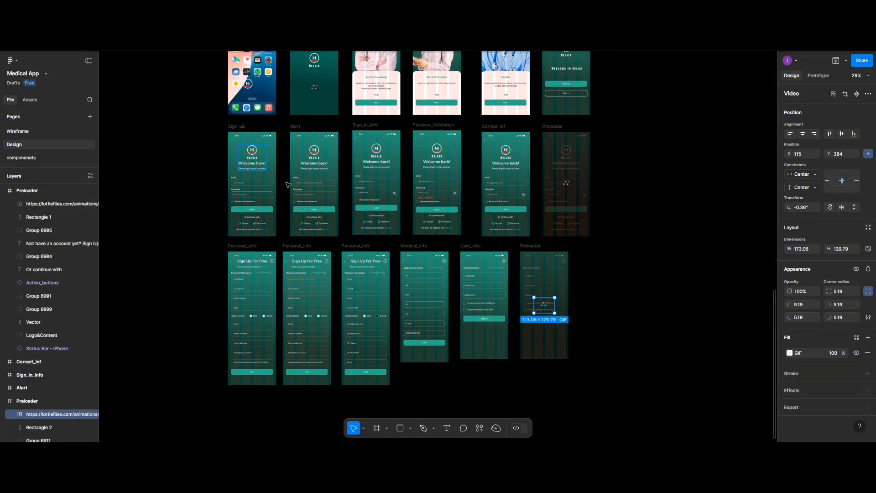
pyautogui.scroll(3, 289, 184)
pyautogui.scroll(-2, 273, 151)
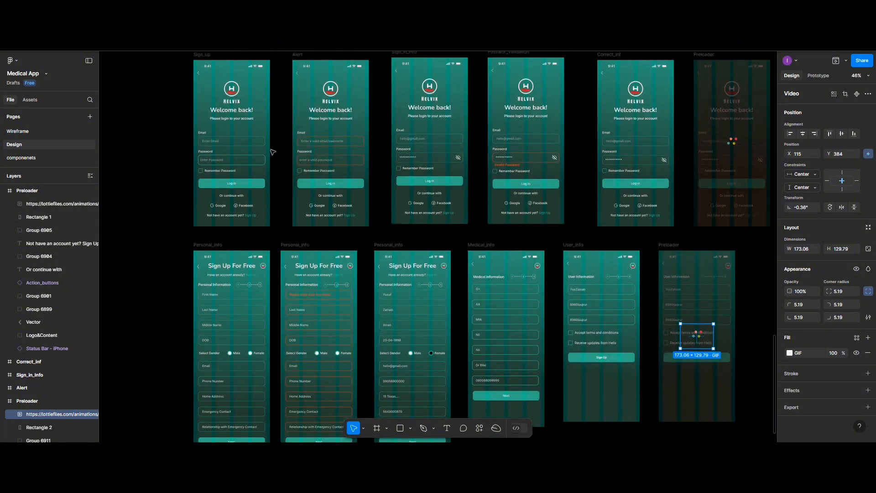
pyautogui.scroll(-3, 485, 170)
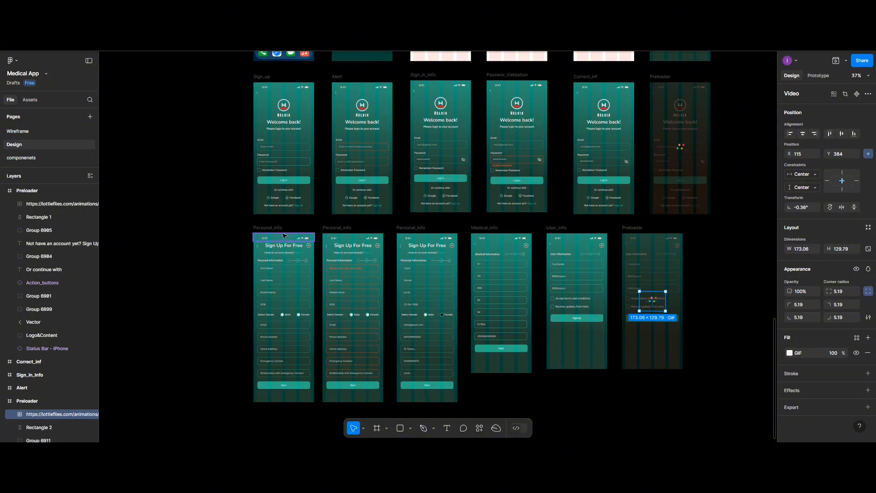
# Step: Distribute the three Personal_Info frames, Medical_Info, User_Info and the new Preloader evenly horizontally, with a spacing of 100
pyautogui.scroll(5, 283, 235)
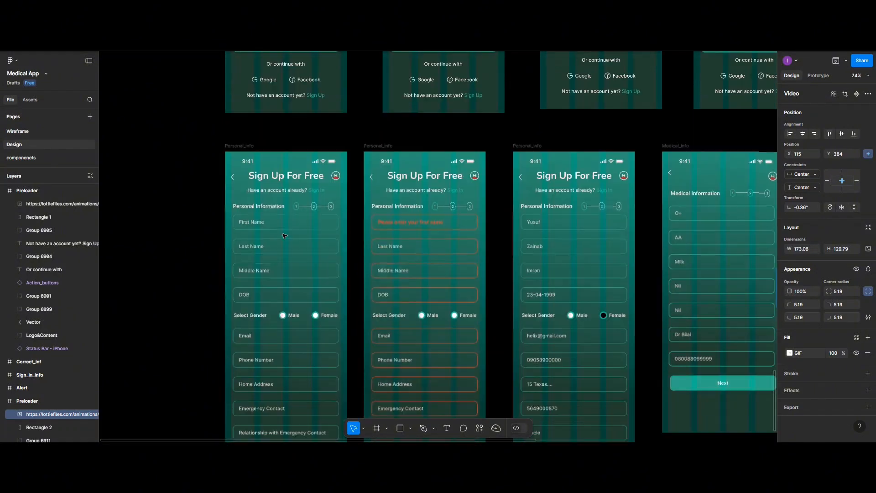
pyautogui.scroll(-2, 251, 135)
pyautogui.click(241, 105)
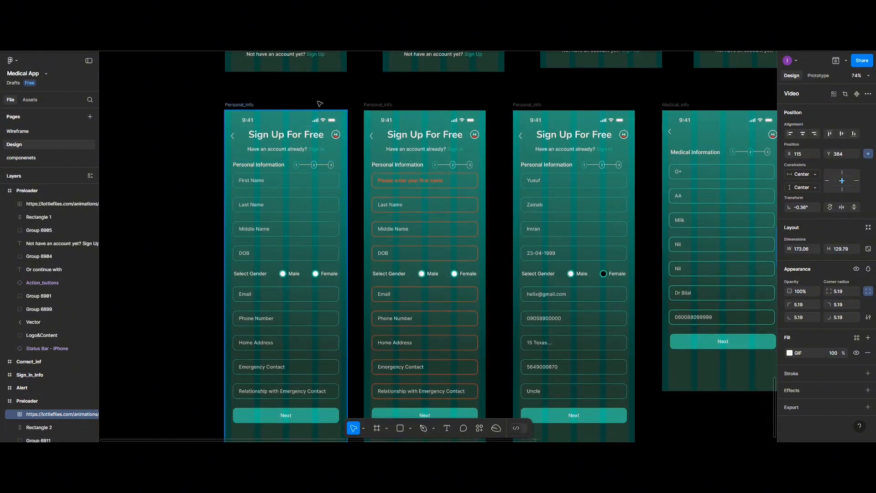
pyautogui.keyDown('shift'); pyautogui.click(529, 105); pyautogui.keyUp('shift')
pyautogui.keyDown('shift'); pyautogui.click(674, 106); pyautogui.keyUp('shift')
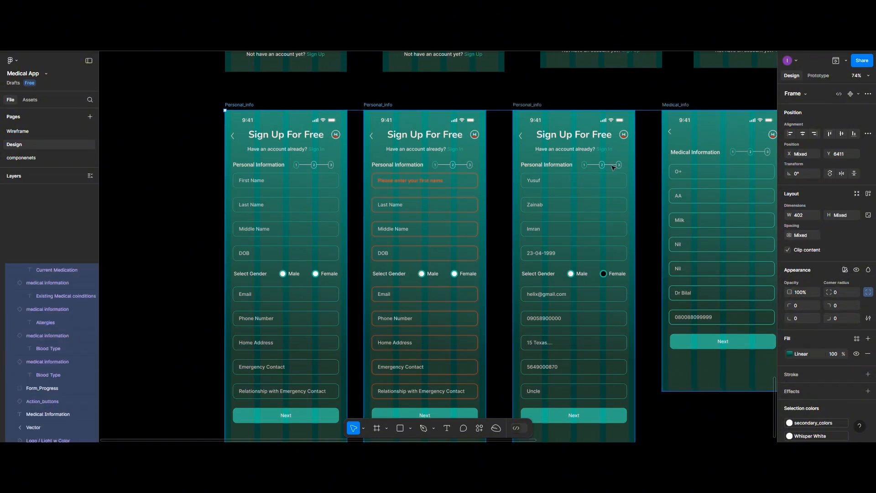
pyautogui.hscroll(5, 603, 182)
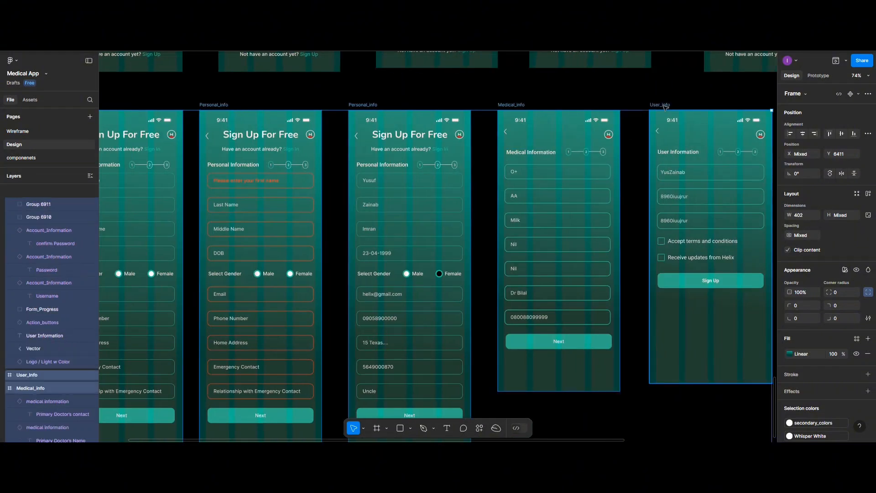
pyautogui.hscroll(5, 650, 185)
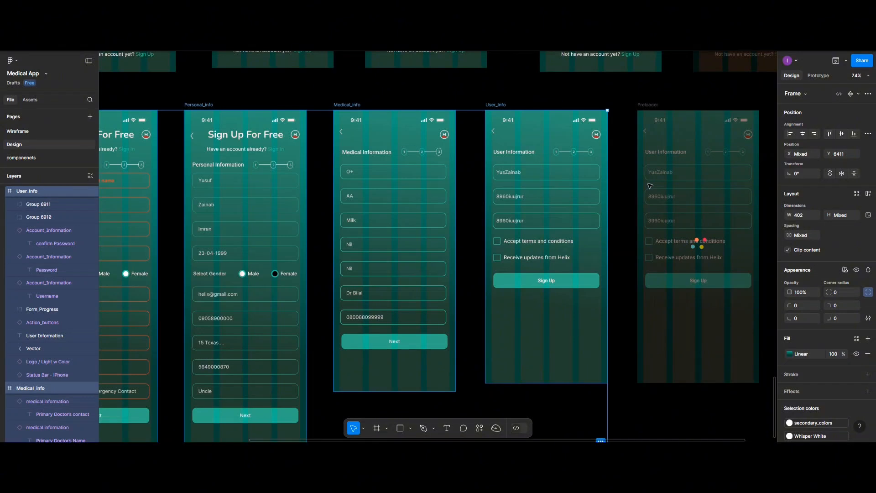
pyautogui.hscroll(2, 650, 185)
pyautogui.keyDown('shift'); pyautogui.click(605, 106); pyautogui.keyUp('shift')
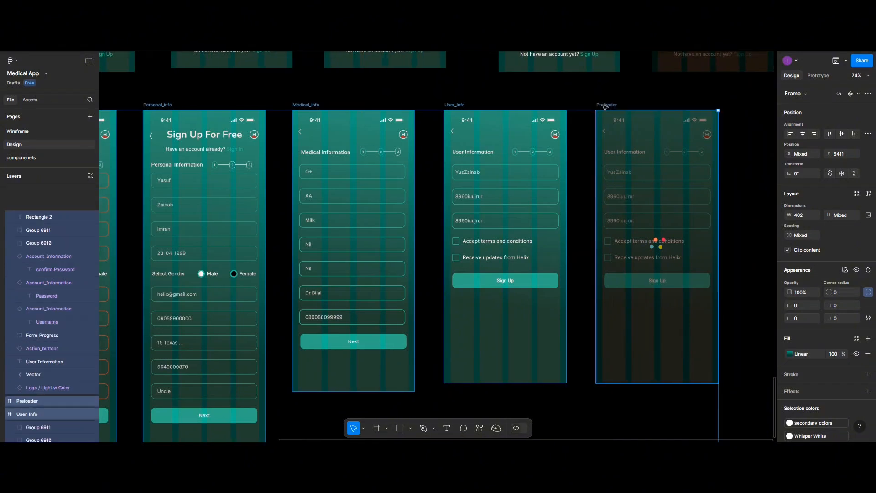
pyautogui.click(868, 133)
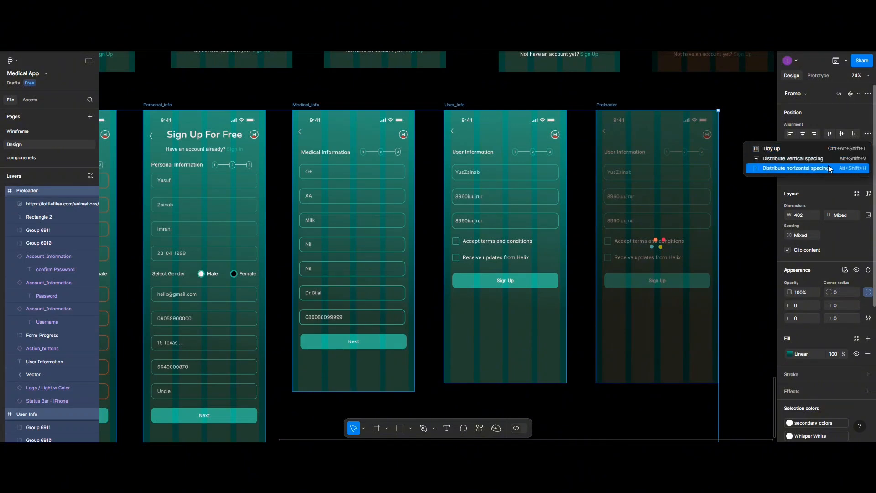
pyautogui.click(826, 167)
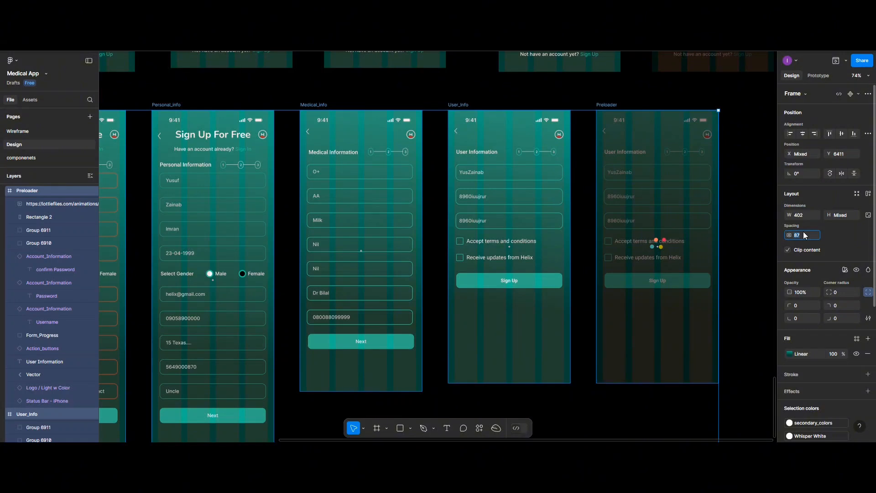
pyautogui.press('Return')
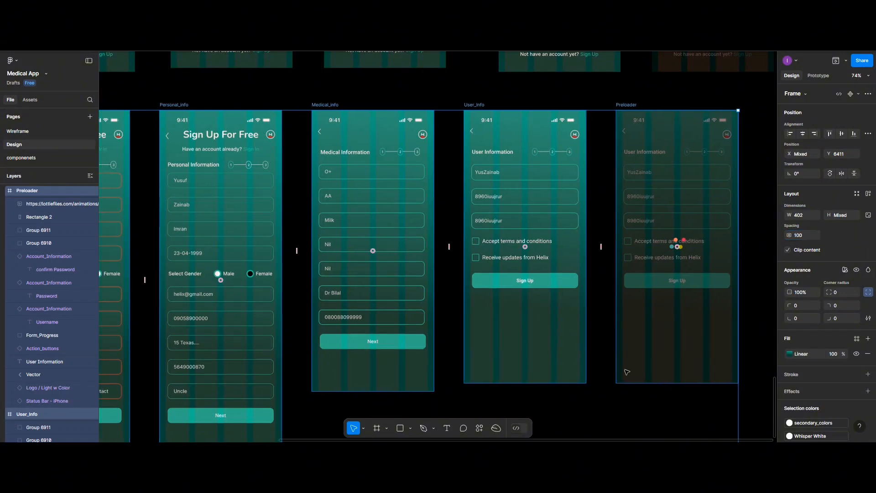
# Step: Create an on-tap prototype link from the first Personal_Info frame's Next button that navigates instantly to the error variant of Personal_Info
pyautogui.press('-')
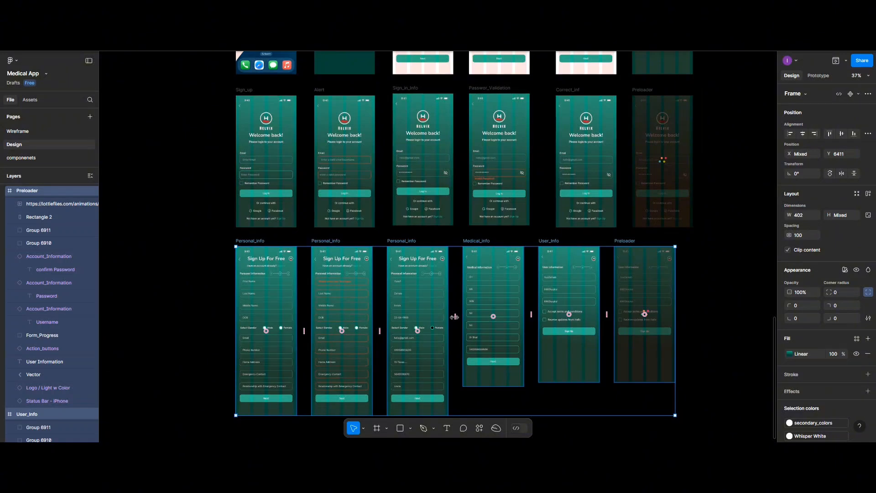
pyautogui.scroll(2, 387, 306)
pyautogui.scroll(3, 387, 307)
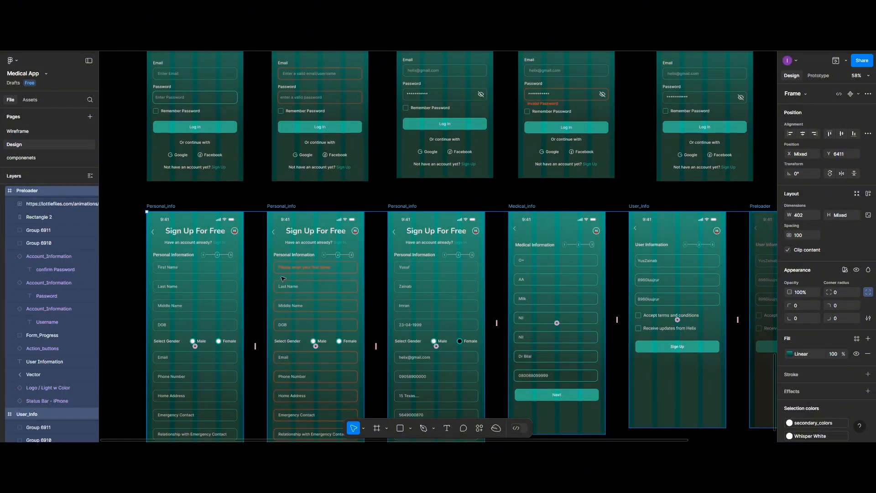
pyautogui.click(172, 208)
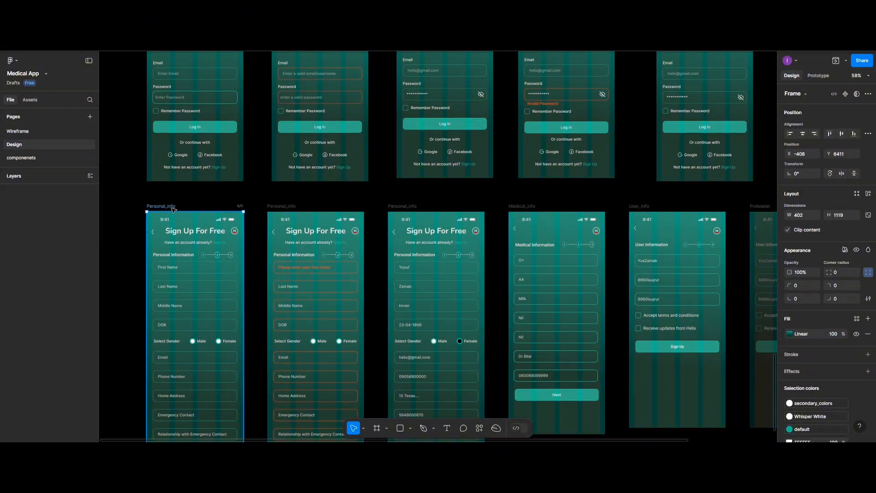
pyautogui.click(818, 76)
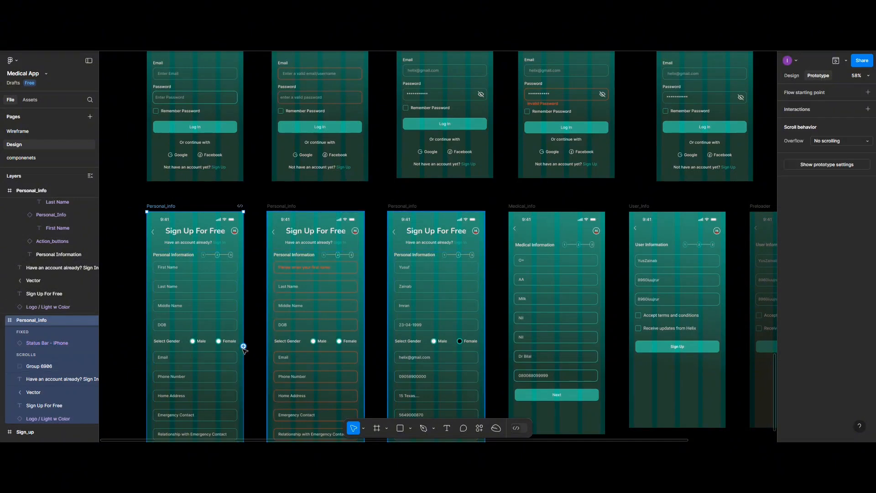
pyautogui.scroll(-1, 244, 347)
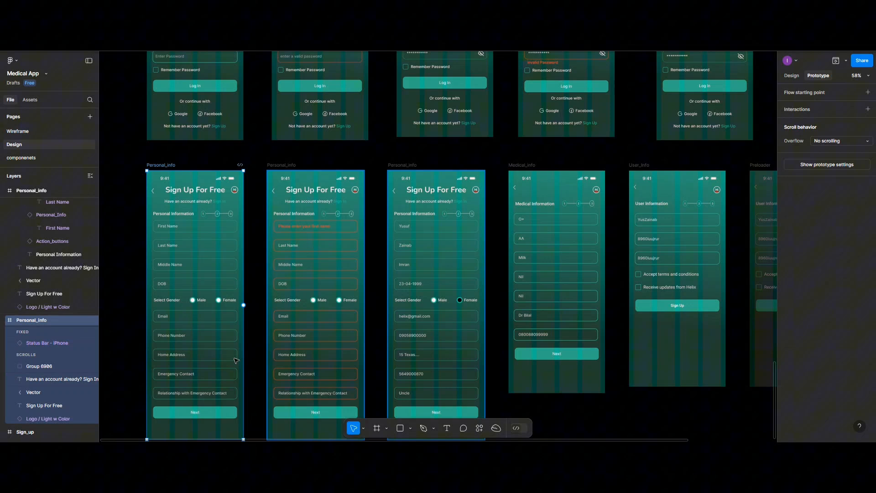
pyautogui.click(219, 416)
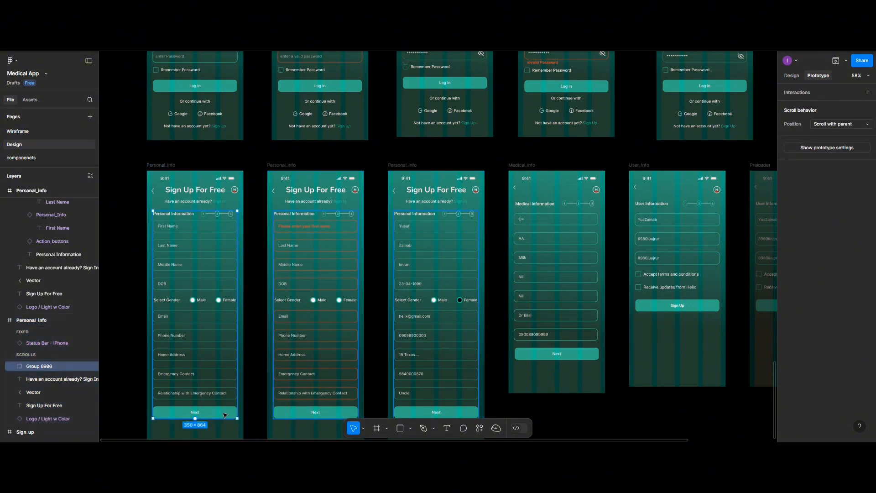
pyautogui.doubleClick(225, 415)
pyautogui.moveTo(237, 412); pyautogui.dragTo(272, 281)
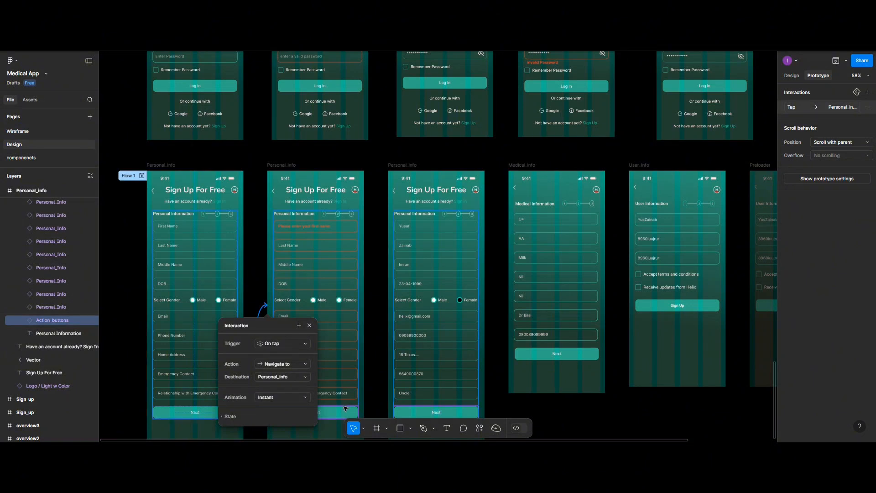
# Step: Link the error frame's first-name field to the filled-in Personal_Info frame on tap, and that filled-in frame's Next button to Medical_Info
pyautogui.click(303, 231)
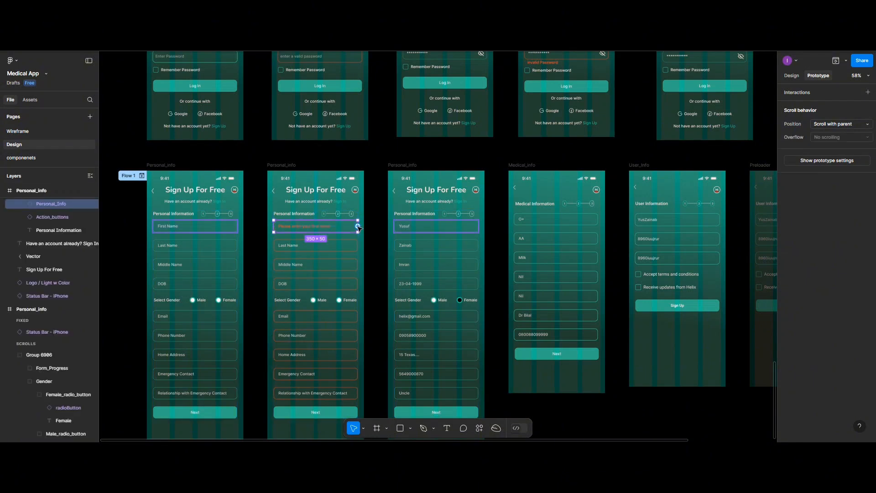
pyautogui.moveTo(358, 227); pyautogui.dragTo(401, 256)
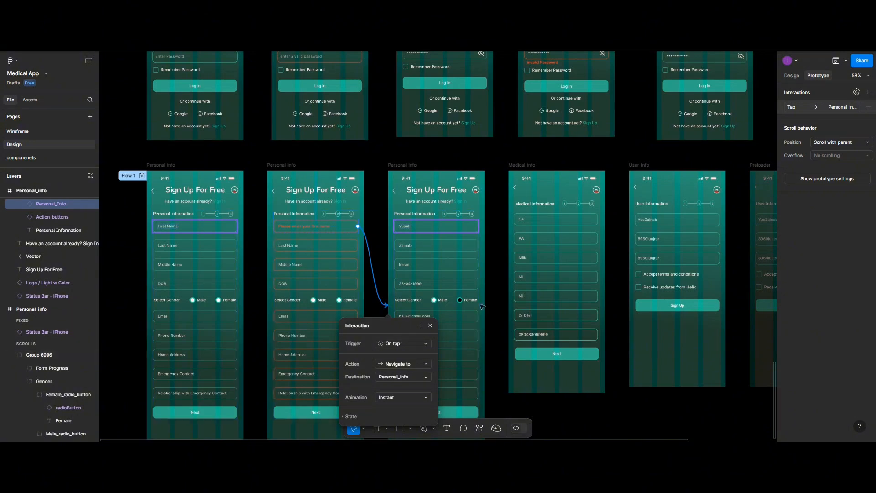
pyautogui.scroll(-3, 484, 374)
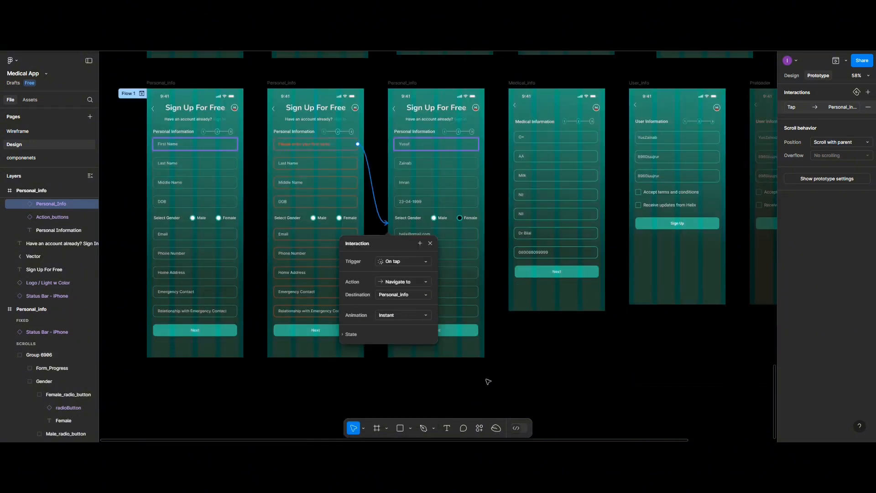
pyautogui.click(462, 335)
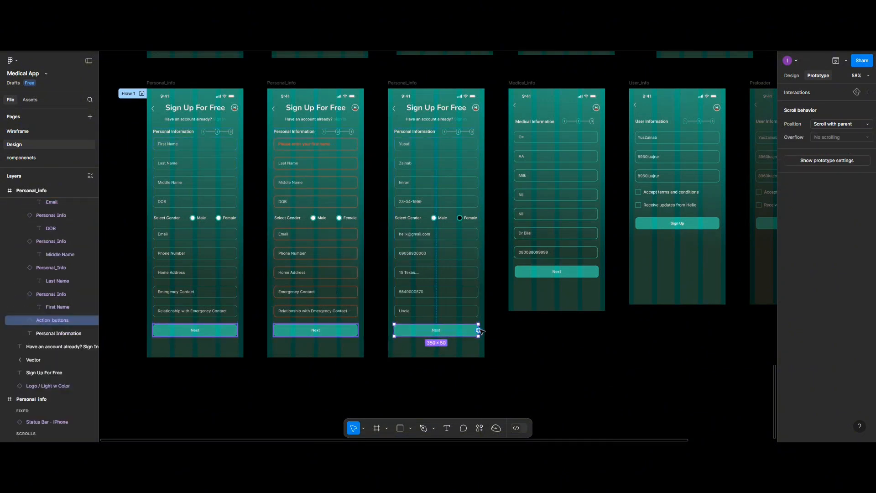
pyautogui.moveTo(478, 330); pyautogui.dragTo(639, 272)
# Step: Link Medical_Info's Next button to the User_Info frame with an on-tap, instant Navigate to interaction
pyautogui.click(566, 274)
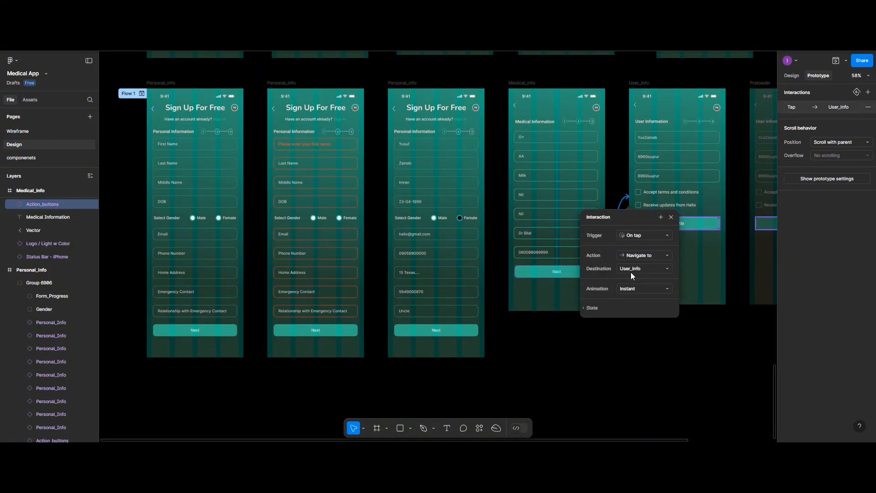
pyautogui.hscroll(5, 669, 356)
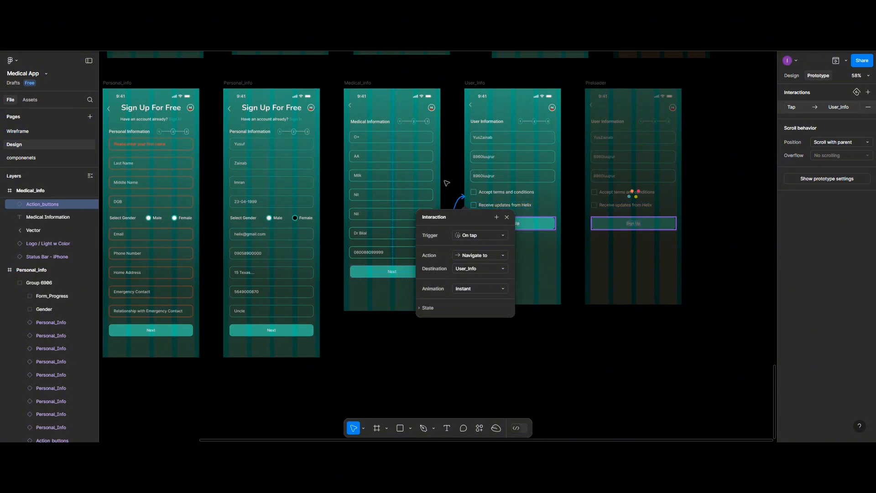
pyautogui.click(527, 267)
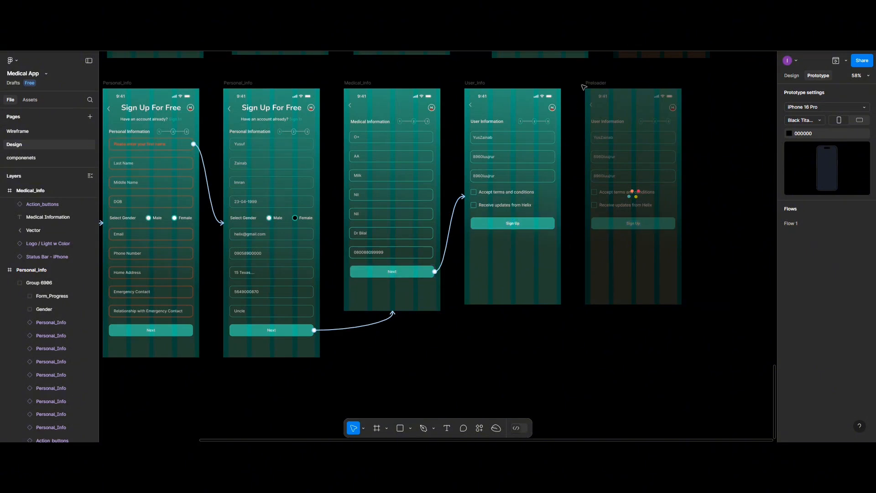
# Step: Move the Preloader frame further away from User_Info and place a duplicate of User_Info in the gap
pyautogui.click(786, 72)
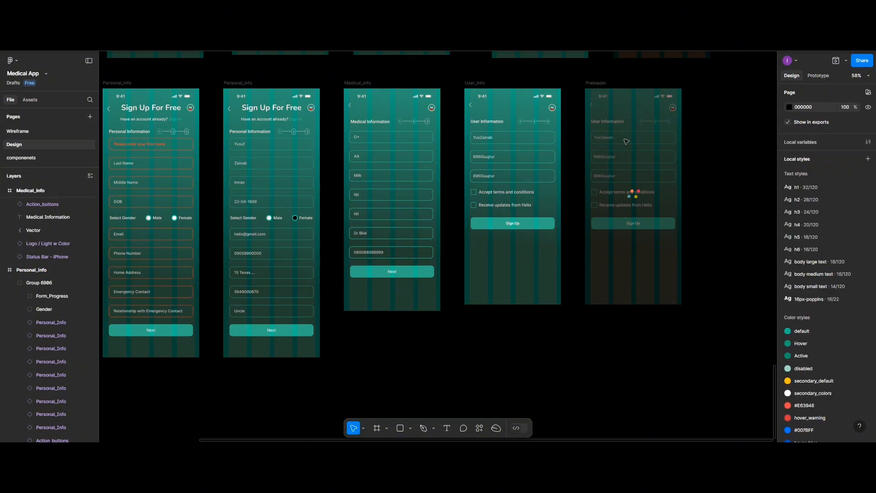
pyautogui.hscroll(3, 546, 219)
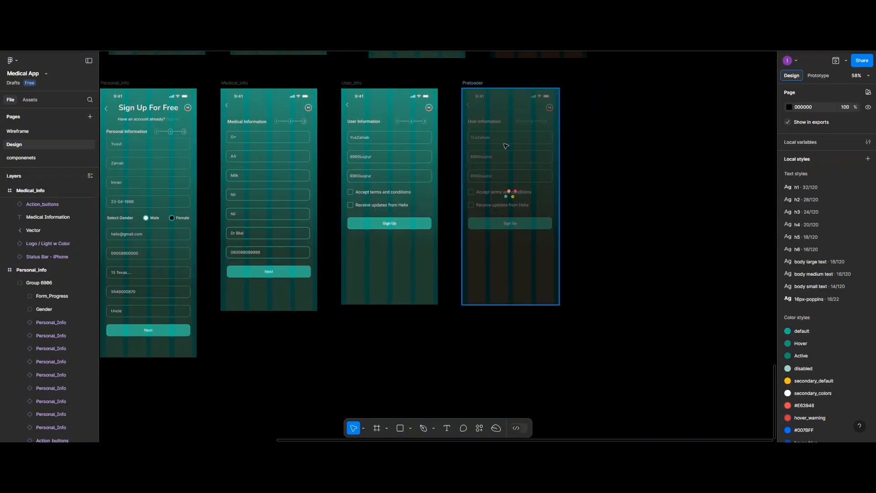
pyautogui.click(473, 83)
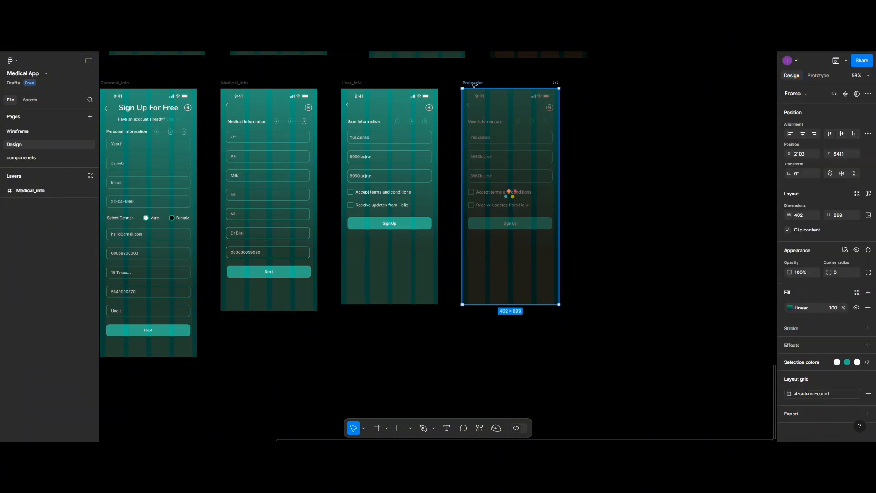
pyautogui.moveTo(473, 84); pyautogui.dragTo(568, 84)
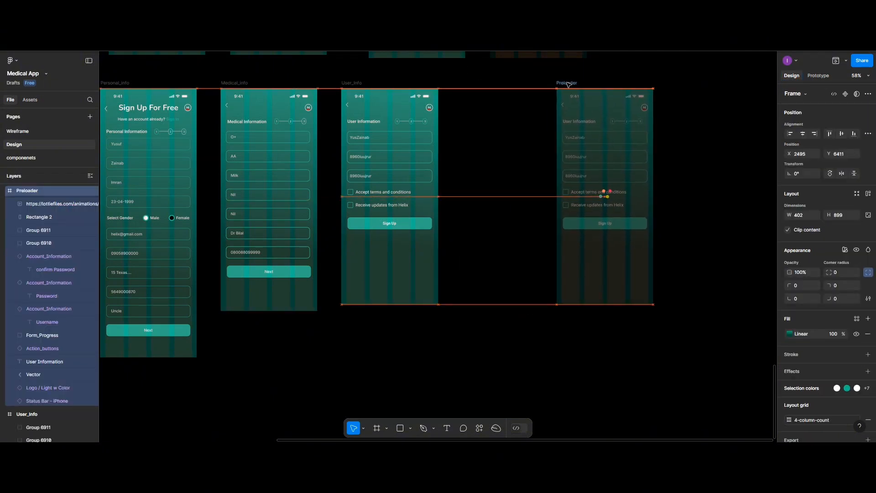
pyautogui.click(352, 84)
pyautogui.moveTo(351, 84); pyautogui.dragTo(457, 80)
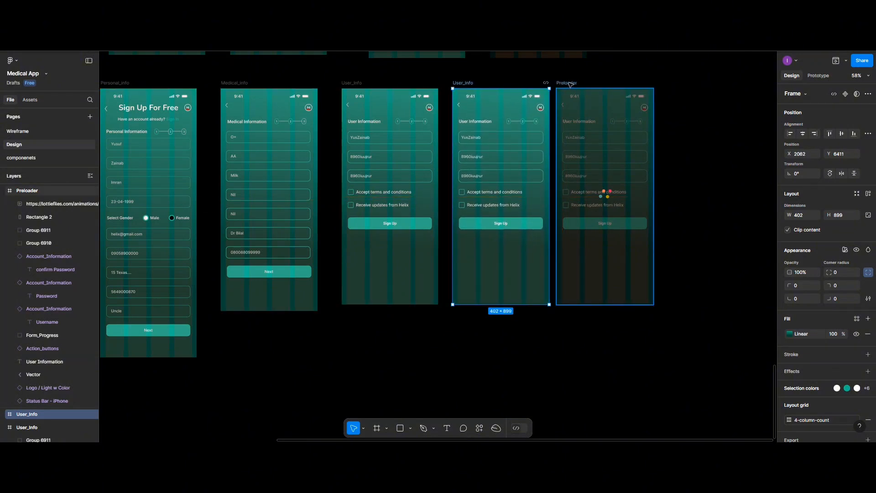
# Step: Add another duplicate of User_Info at about X 2628 and move the Preloader frame beyond it to about X 3194, Y 6411
pyautogui.moveTo(570, 84); pyautogui.dragTo(690, 80)
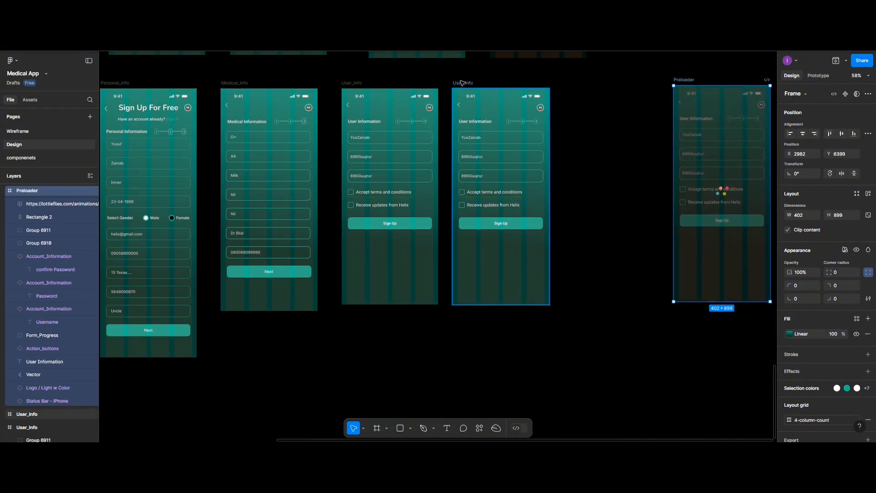
pyautogui.moveTo(462, 83); pyautogui.dragTo(576, 80)
pyautogui.scroll(-4, 551, 204)
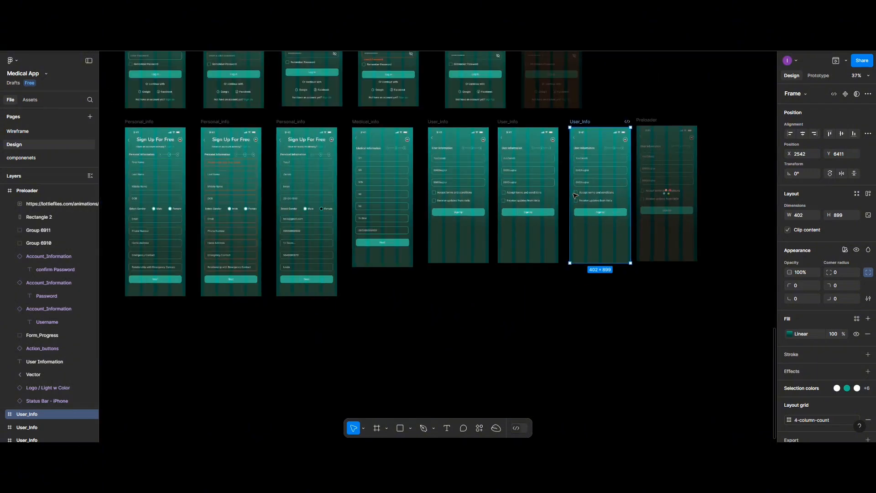
pyautogui.hscroll(3, 551, 204)
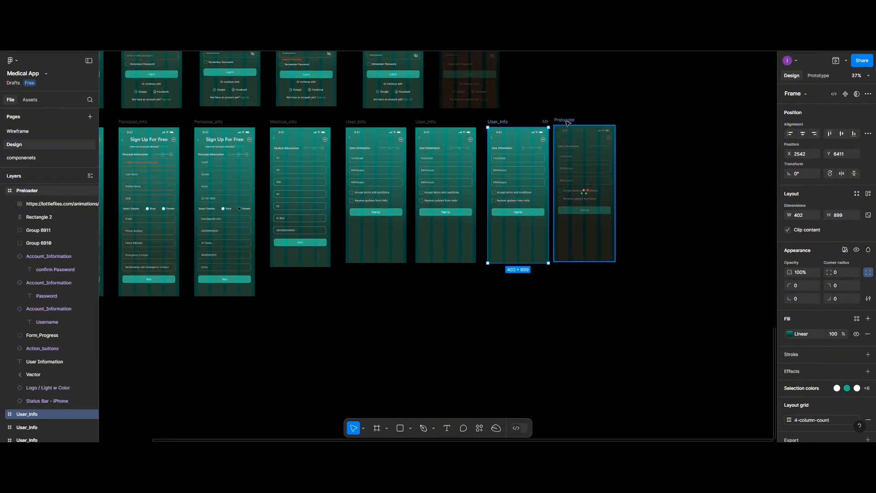
pyautogui.moveTo(589, 125); pyautogui.dragTo(621, 125)
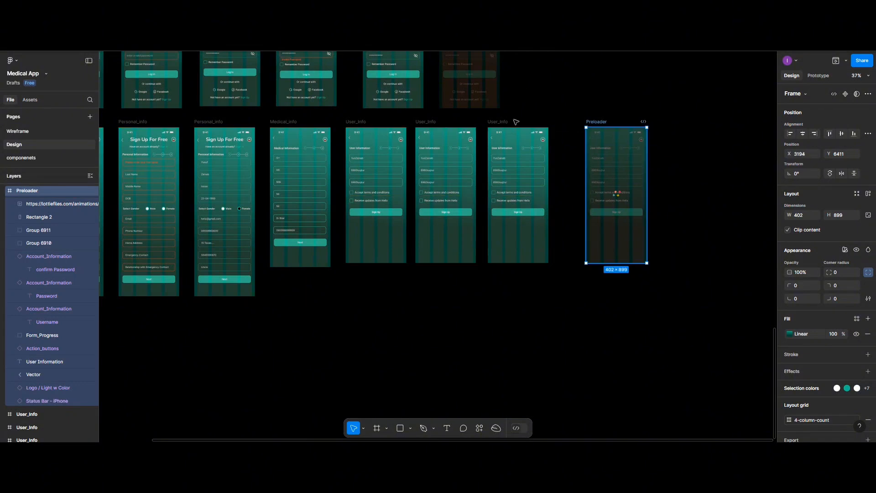
pyautogui.moveTo(518, 123); pyautogui.dragTo(520, 122)
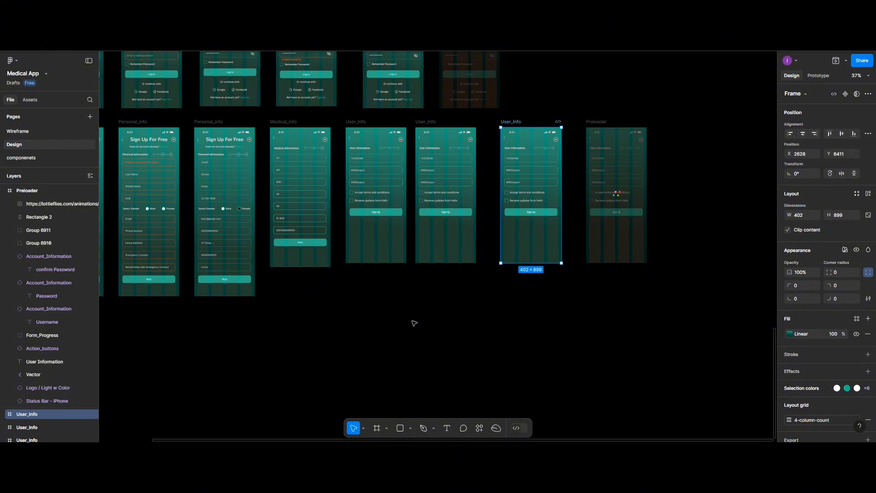
# Step: Set the stroke of the Accept terms and conditions checkbox in the first User_Info duplicate to red FF3A2F
pyautogui.scroll(3, 411, 323)
pyautogui.scroll(5, 445, 326)
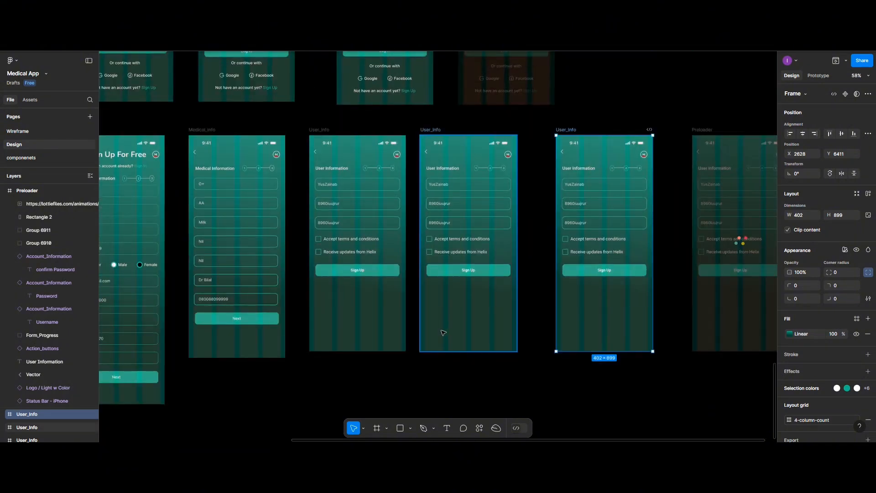
pyautogui.scroll(3, 447, 319)
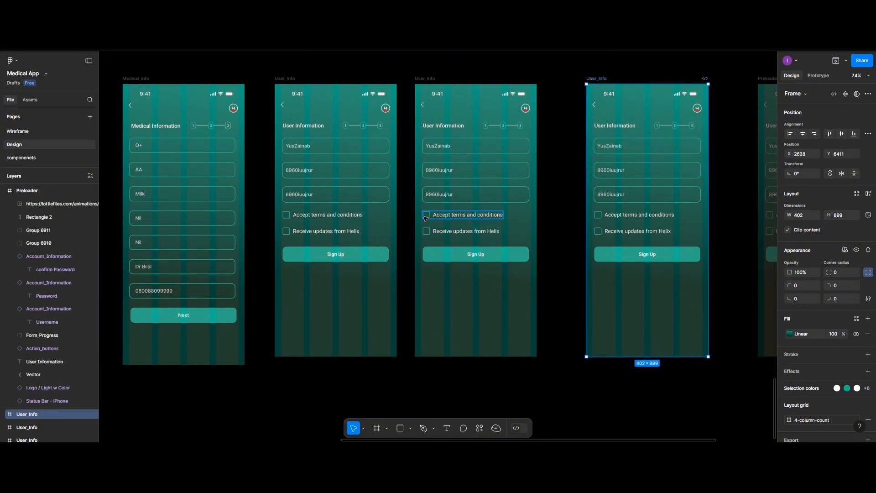
pyautogui.click(425, 216)
pyautogui.click(425, 217)
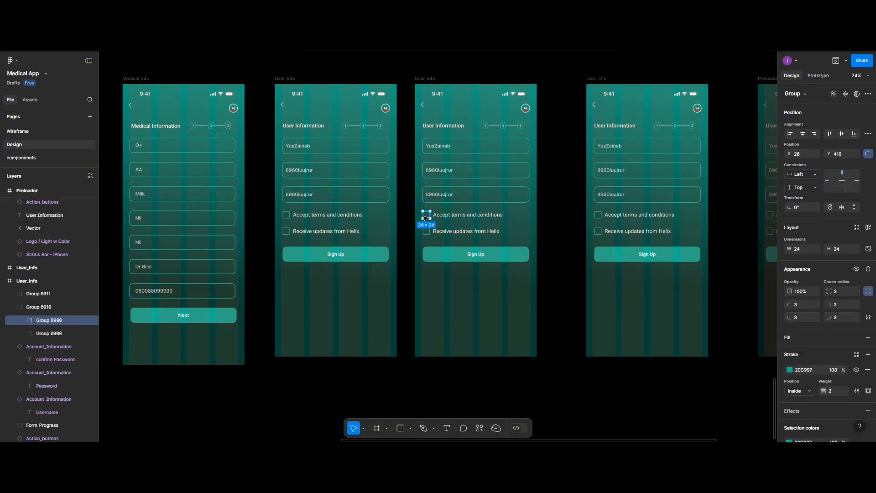
pyautogui.click(790, 367)
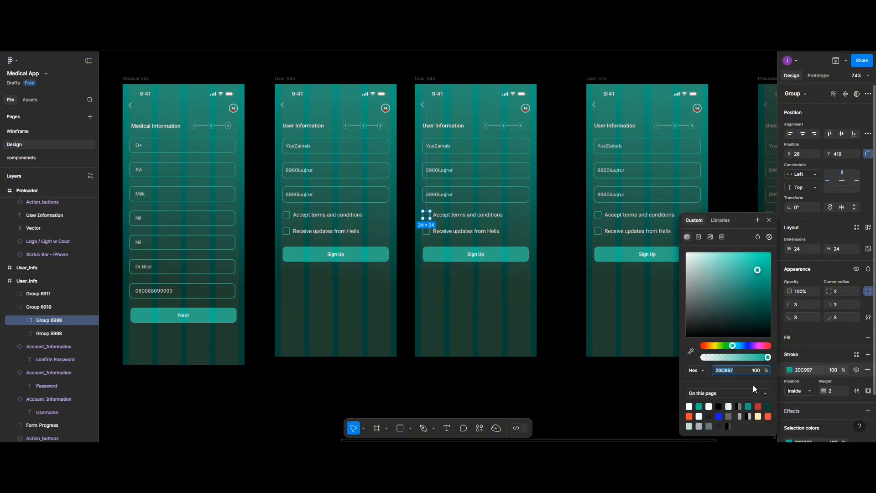
pyautogui.click(690, 415)
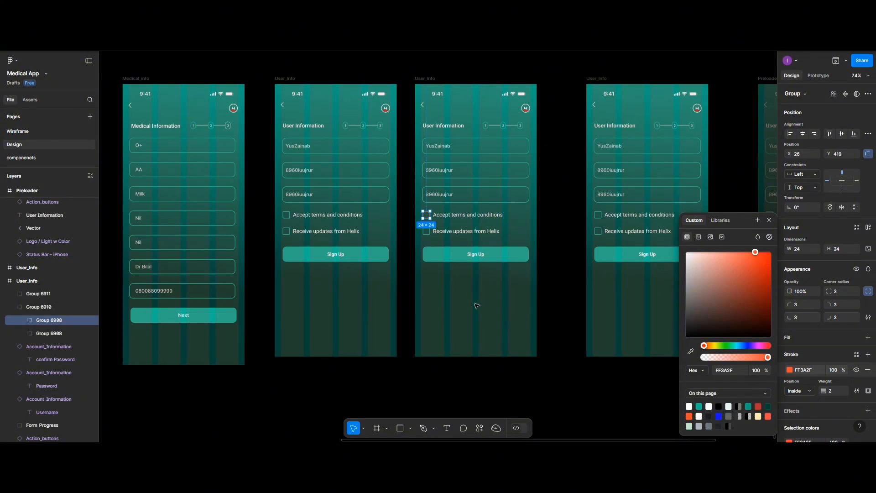
# Step: Set the fill of that frame's "Accept terms and conditions" label to the same red, FF3A2F
pyautogui.click(457, 215)
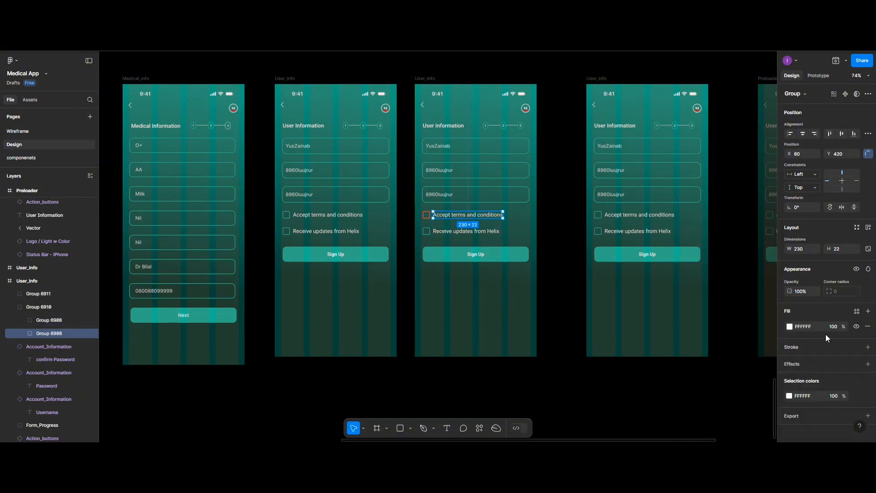
pyautogui.click(790, 327)
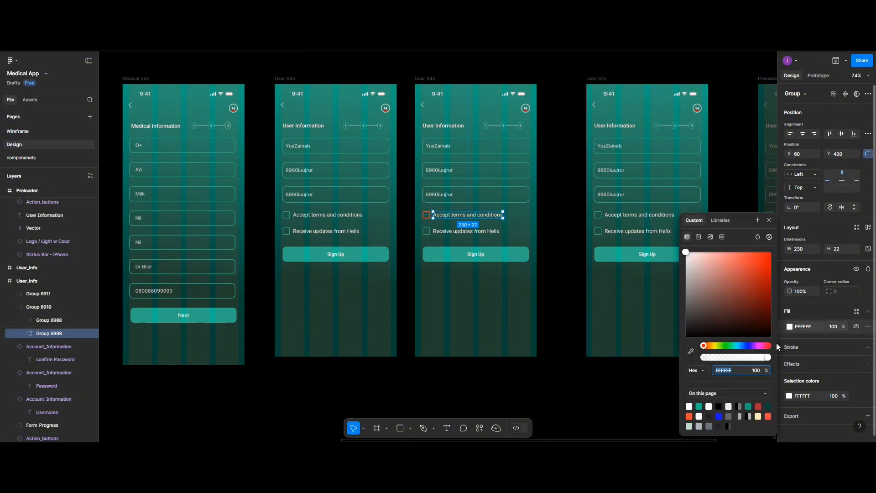
pyautogui.click(689, 416)
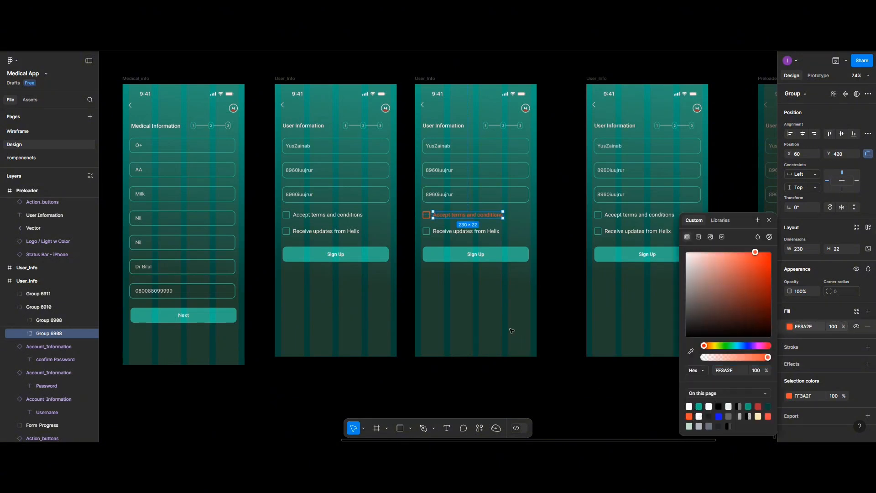
pyautogui.click(483, 309)
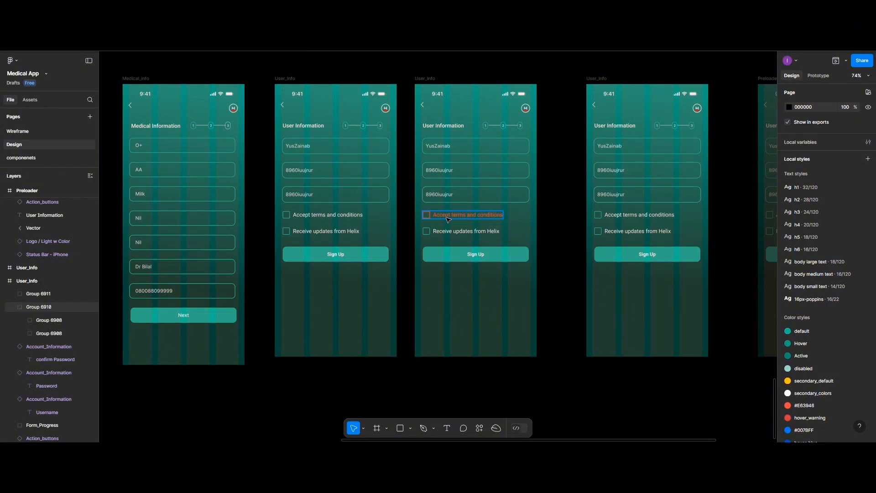
pyautogui.click(478, 219)
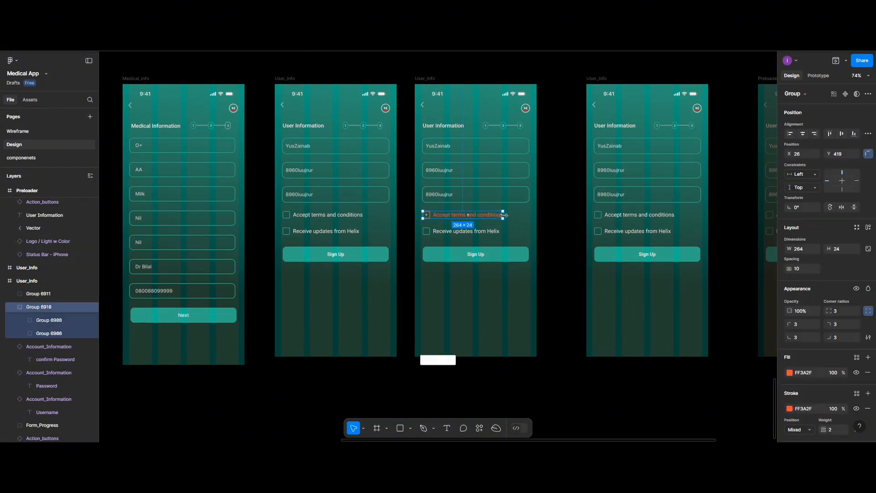
pyautogui.click(820, 76)
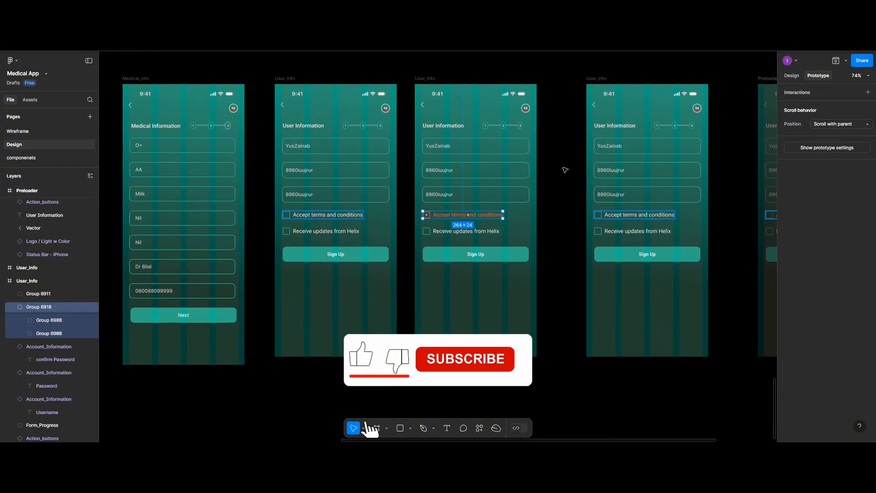
pyautogui.moveTo(502, 215); pyautogui.dragTo(592, 228)
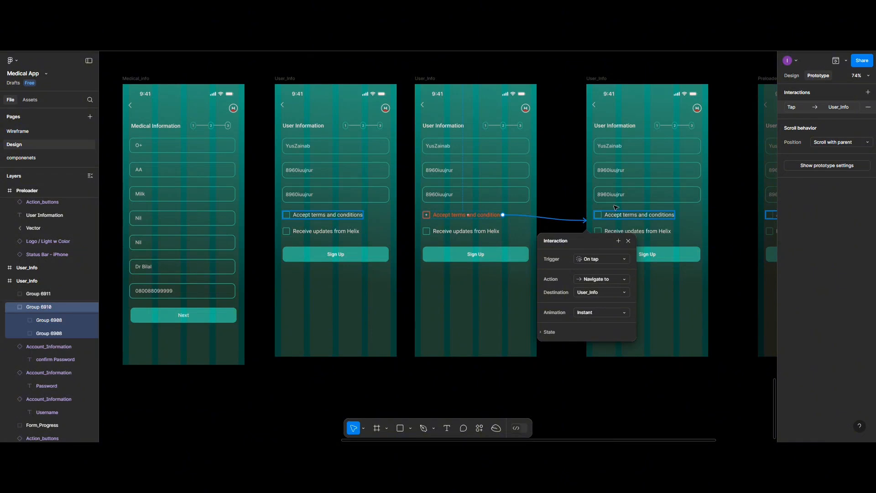
pyautogui.click(868, 107)
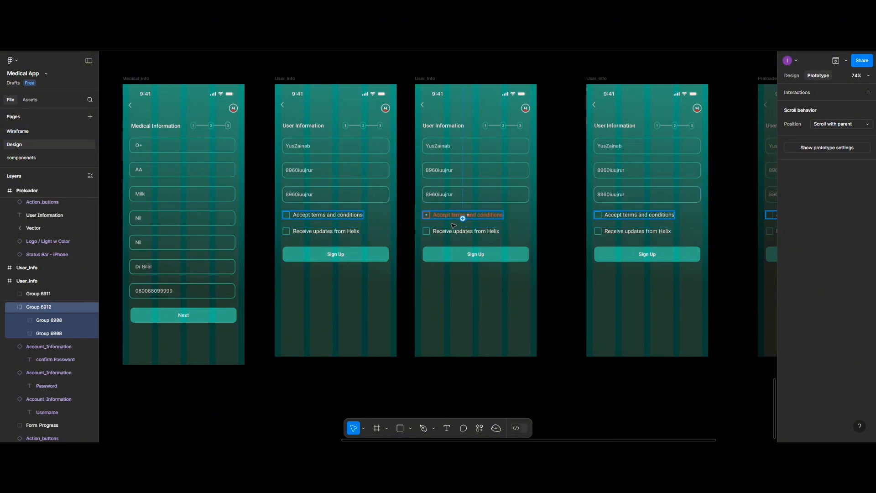
# Step: Link the Sign Up buttons of the first two User_Info frames on tap to the following User_Info frame, and shift the error frame slightly away from the first
pyautogui.click(493, 254)
pyautogui.moveTo(529, 254); pyautogui.dragTo(595, 251)
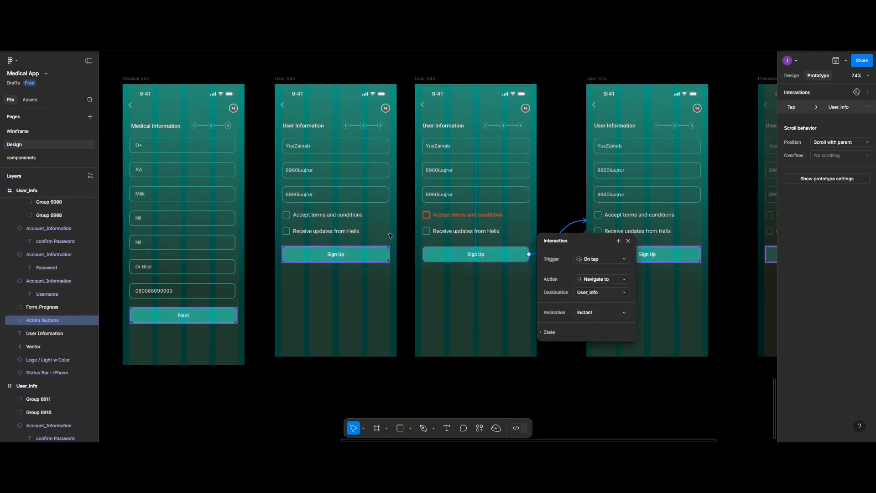
pyautogui.click(391, 236)
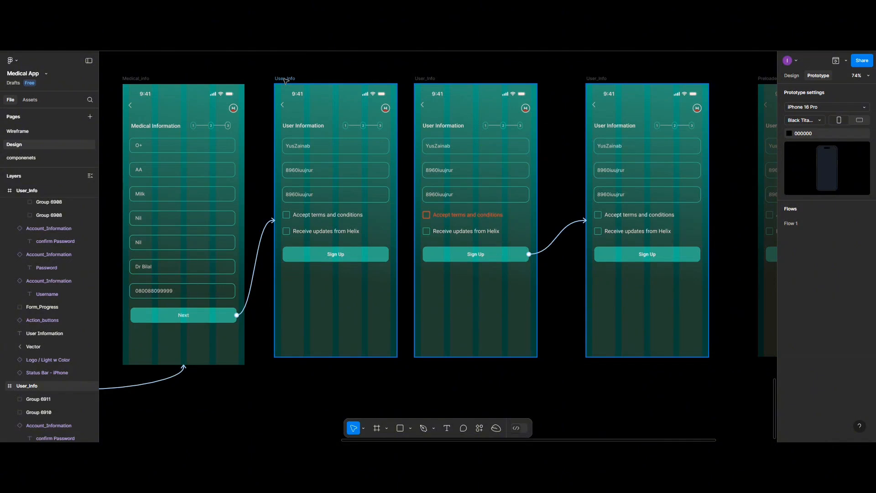
pyautogui.click(284, 78)
pyautogui.click(383, 257)
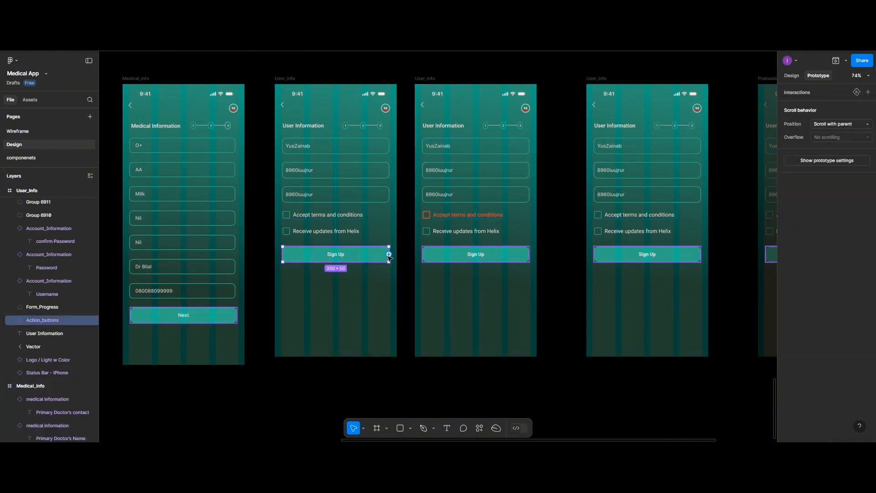
pyautogui.moveTo(388, 254); pyautogui.dragTo(421, 257)
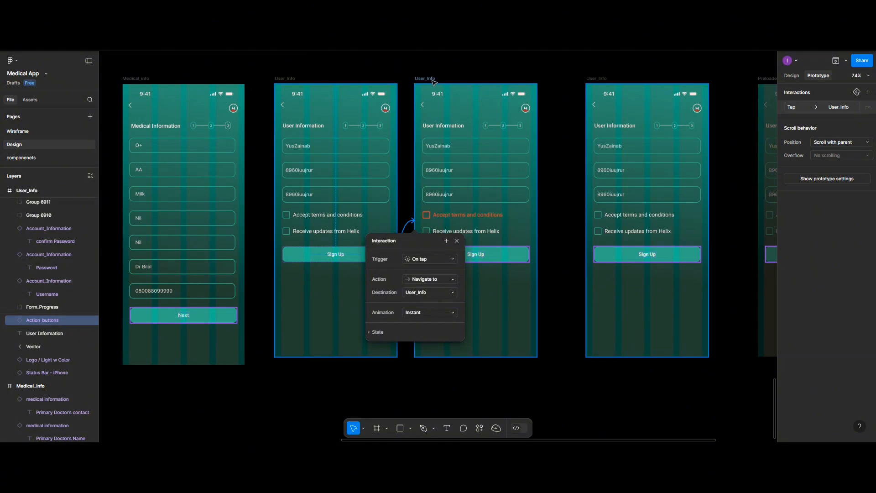
pyautogui.moveTo(432, 79); pyautogui.dragTo(447, 81)
# Step: Link the Sign Up button of the third User_Info frame on tap to the Preloader frame
pyautogui.hscroll(4, 477, 319)
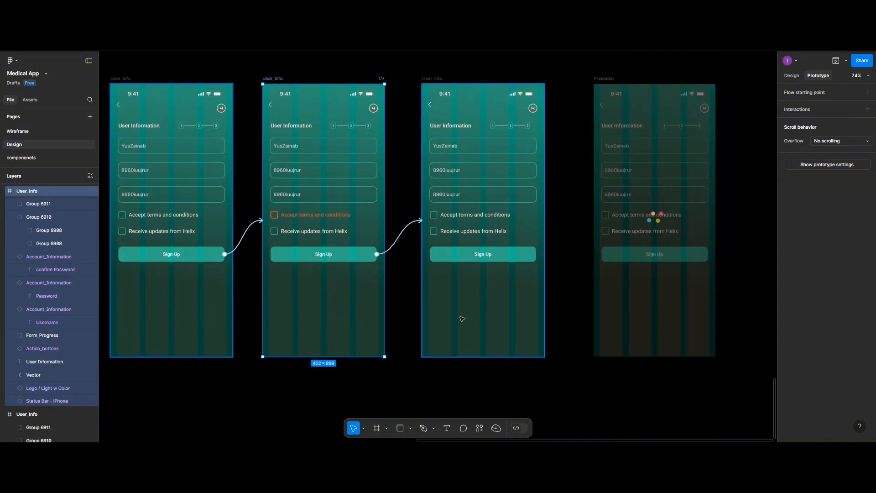
pyautogui.click(462, 247)
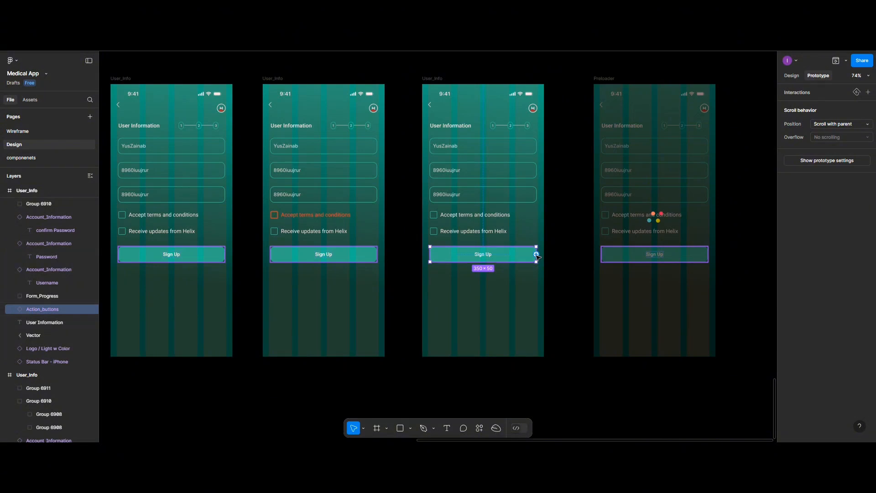
pyautogui.moveTo(536, 254); pyautogui.dragTo(620, 249)
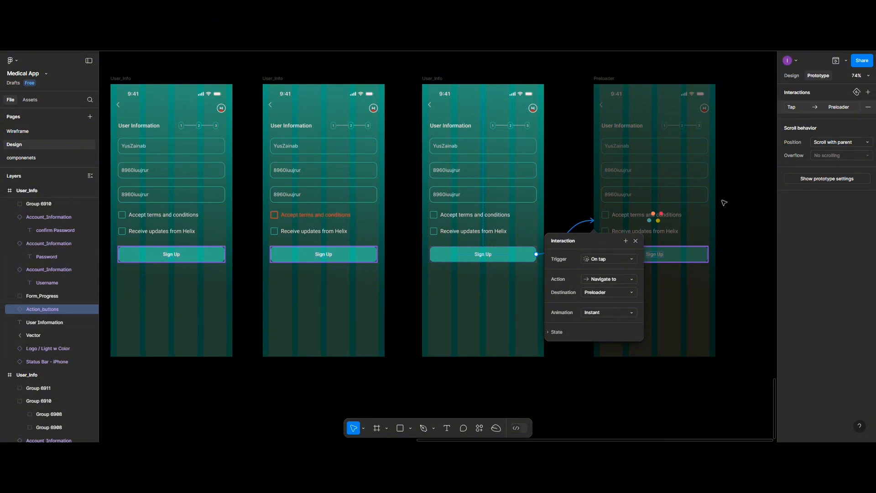
# Step: Link the Preloader frame beside the User_Info screens to the Sign_up login frame with an instant on-tap navigation
pyautogui.scroll(-5, 706, 234)
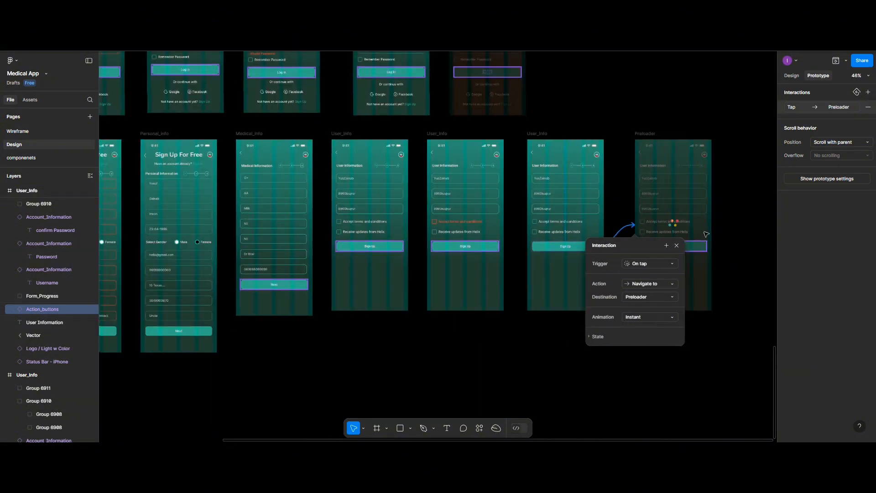
pyautogui.hscroll(5, 707, 234)
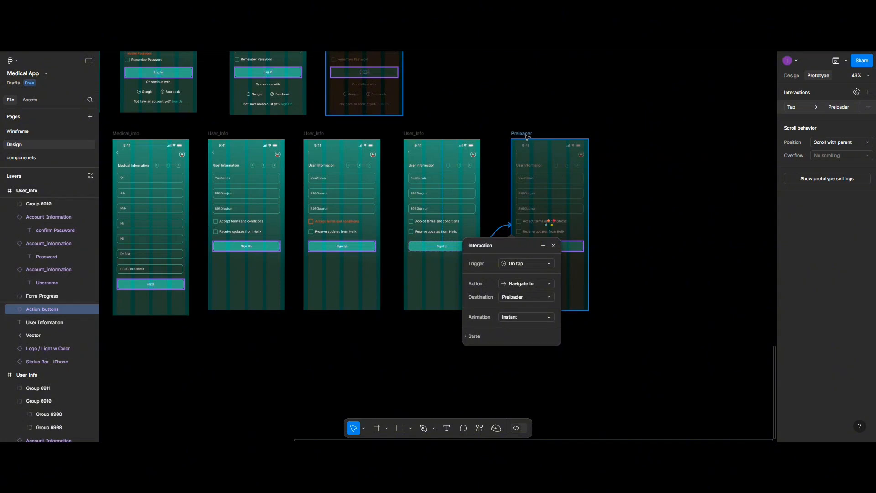
pyautogui.click(587, 220)
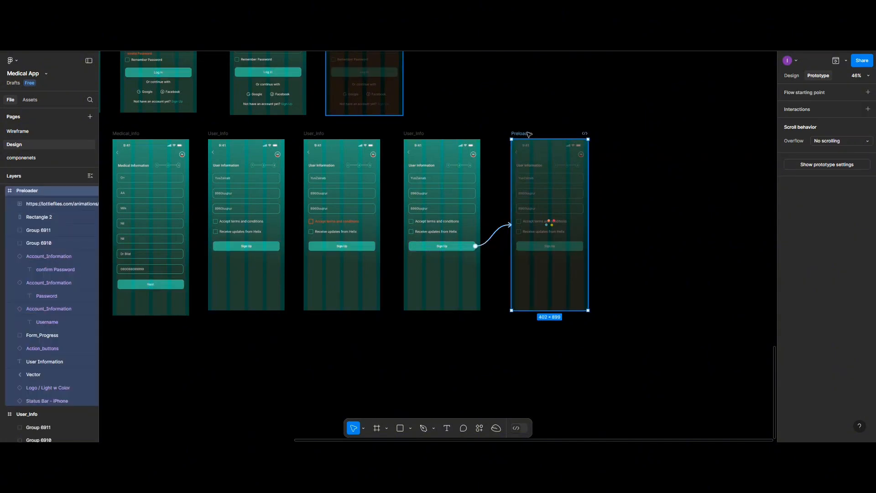
pyautogui.moveTo(588, 224); pyautogui.dragTo(291, 114)
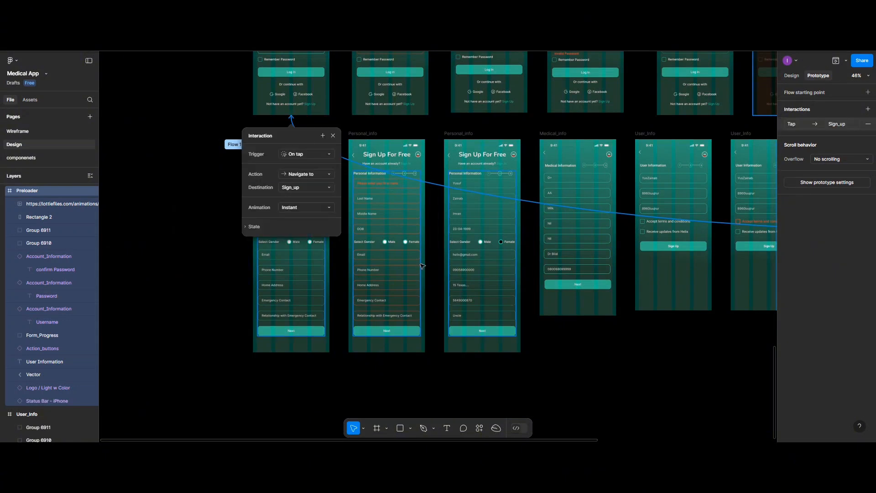
pyautogui.click(559, 373)
# Step: Link the "Have an account already? Sign In" text in all three Personal_info frames on tap to the Sign_up frame
pyautogui.scroll(3, 396, 362)
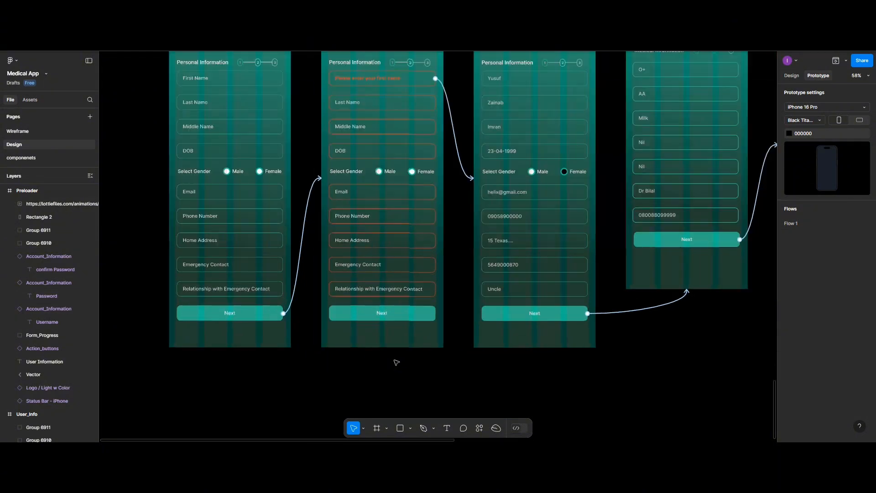
pyautogui.scroll(5, 396, 362)
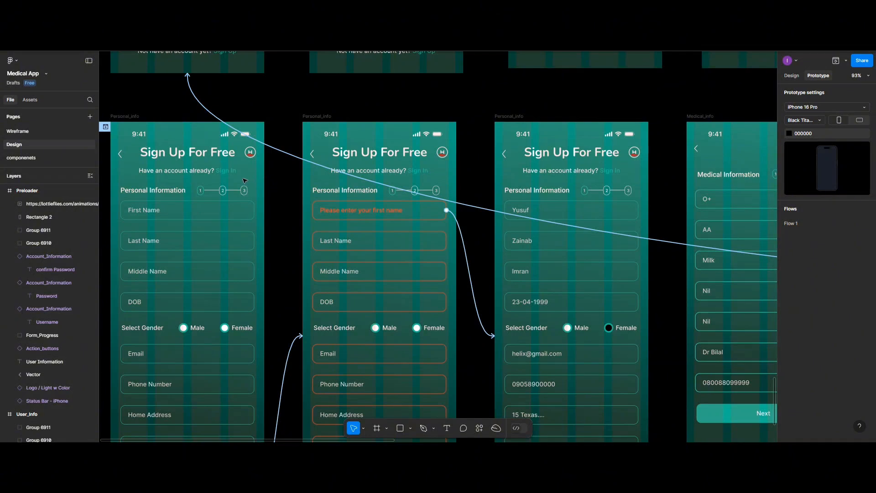
pyautogui.hscroll(-3, 237, 197)
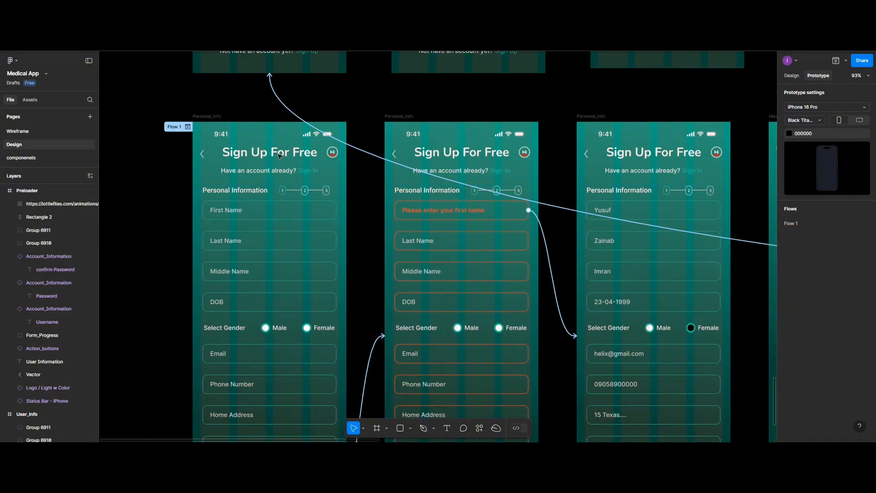
pyautogui.click(304, 173)
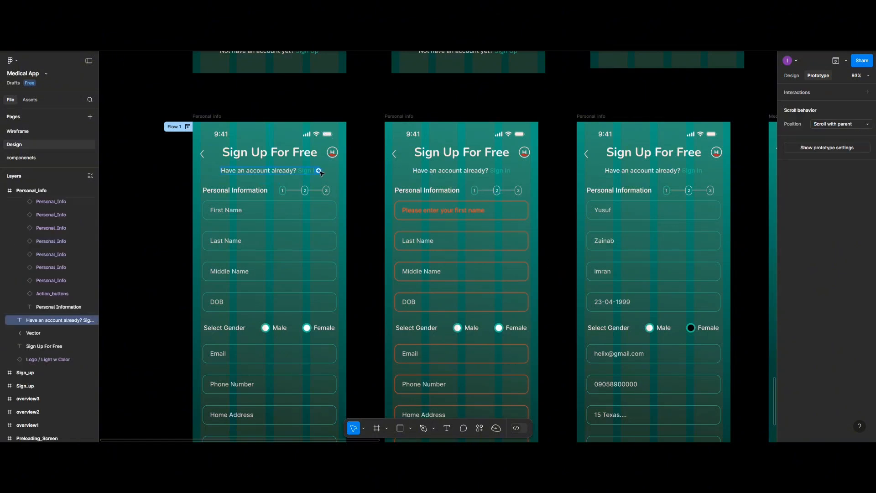
pyautogui.moveTo(319, 172); pyautogui.dragTo(321, 65)
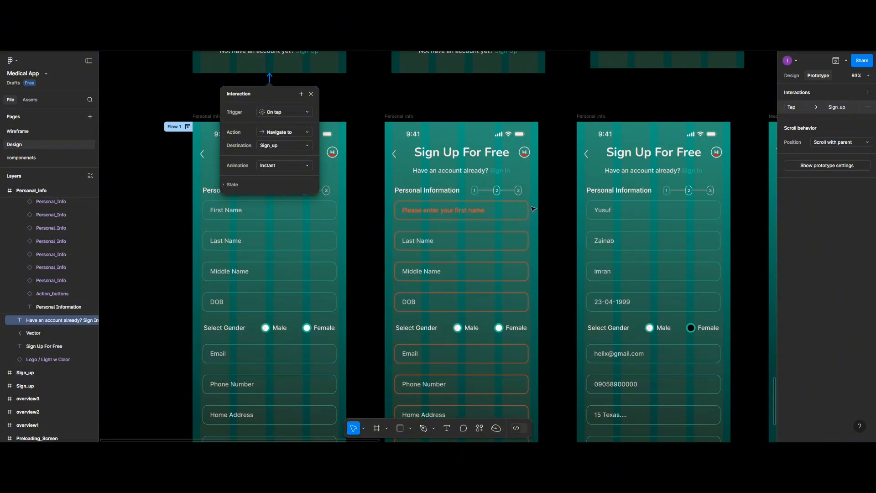
pyautogui.click(506, 171)
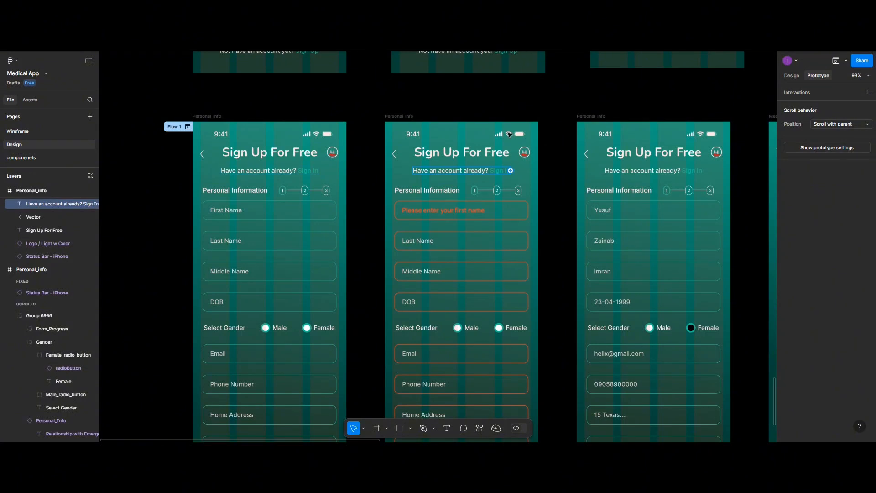
pyautogui.moveTo(511, 170); pyautogui.dragTo(307, 66)
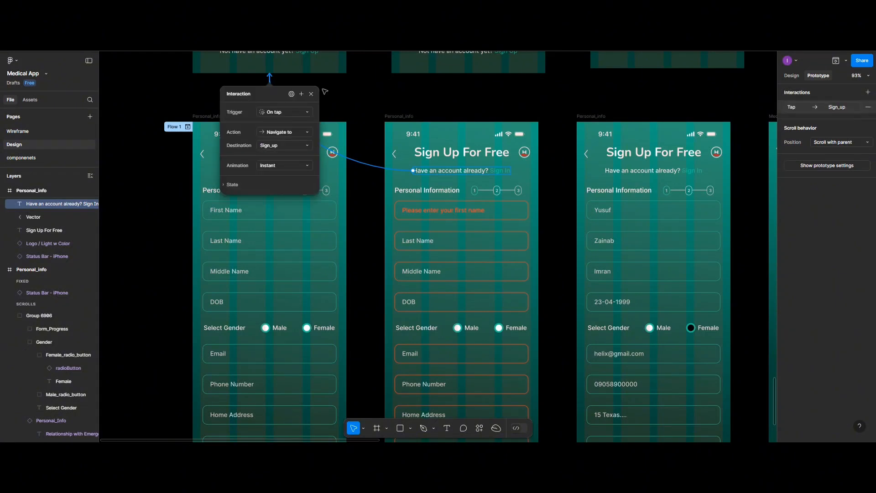
pyautogui.click(704, 171)
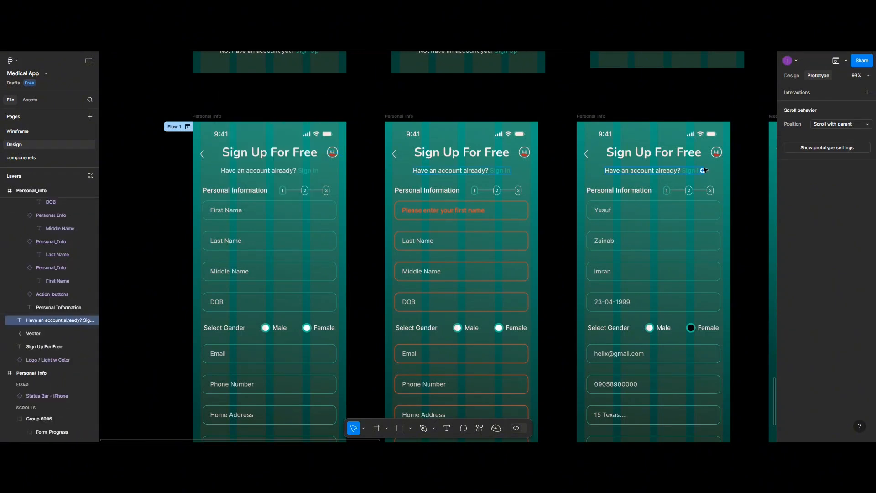
pyautogui.moveTo(703, 171); pyautogui.dragTo(325, 68)
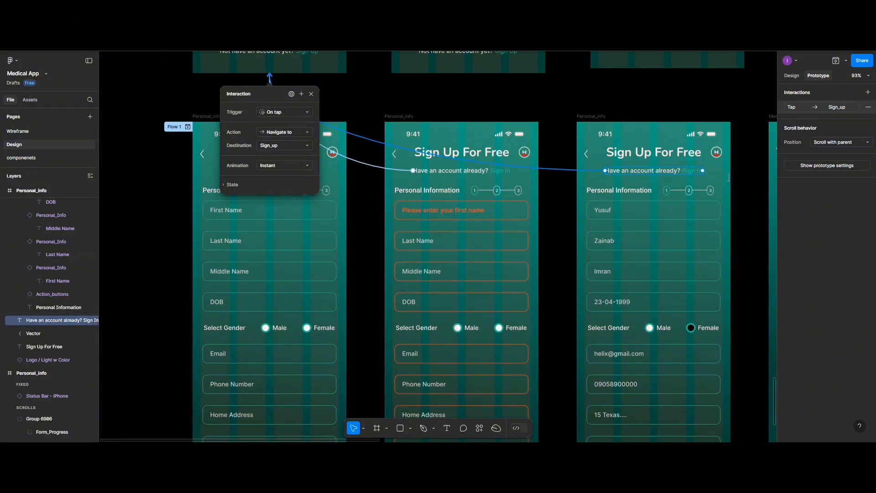
# Step: Link the "Not have an account yet? Sign Up" text in the Sign_up and Alert frames on tap to the first Personal_info frame
pyautogui.scroll(4, 277, 318)
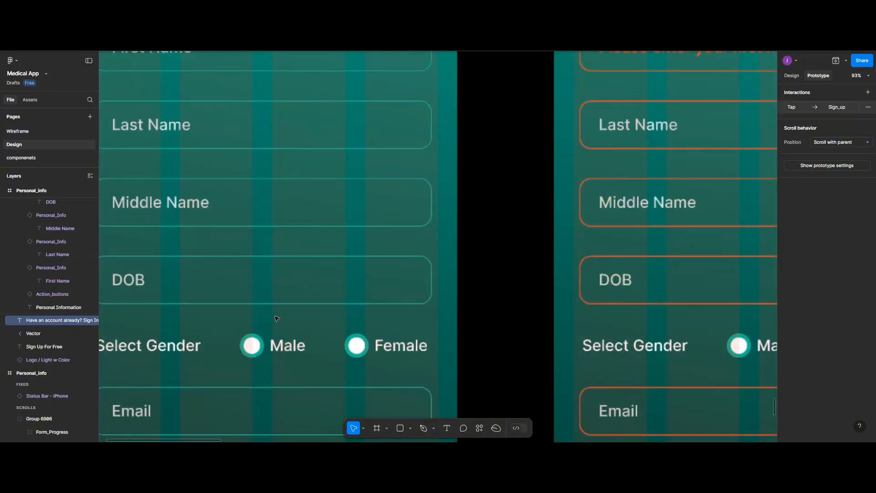
pyautogui.scroll(-4, 277, 319)
pyautogui.scroll(3, 292, 321)
pyautogui.scroll(3, 308, 324)
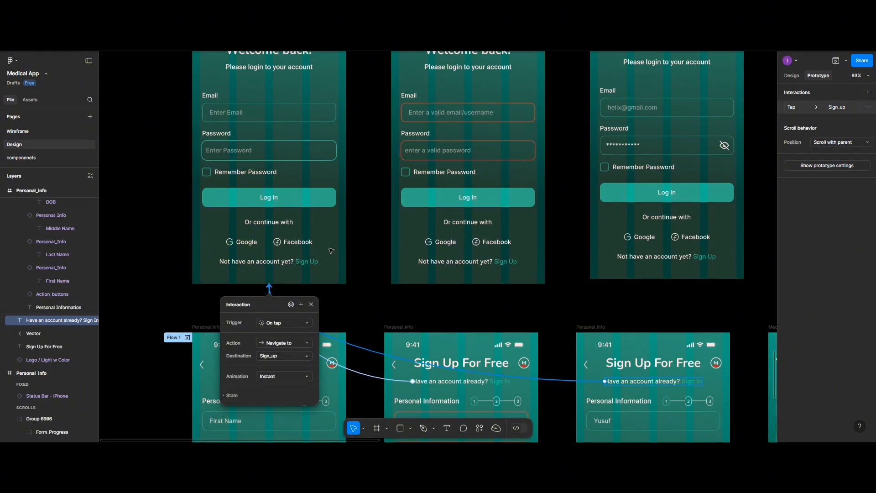
pyautogui.press('Escape')
pyautogui.click(312, 266)
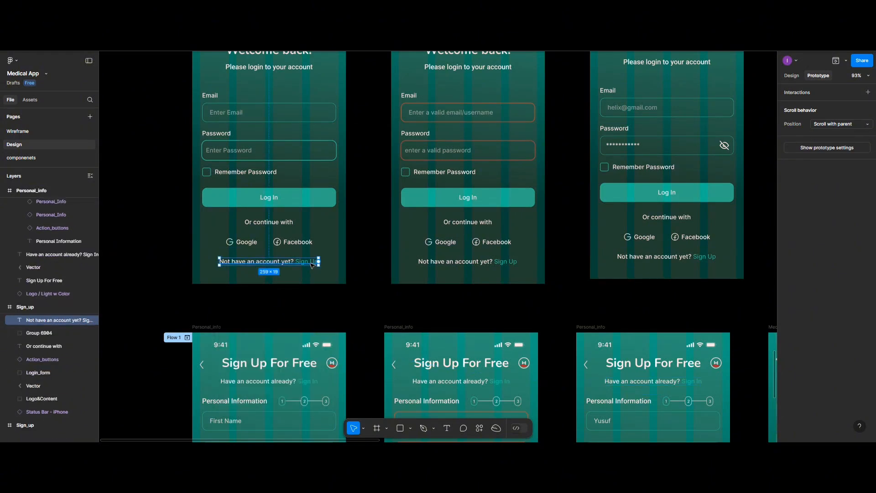
pyautogui.moveTo(318, 264); pyautogui.dragTo(214, 344)
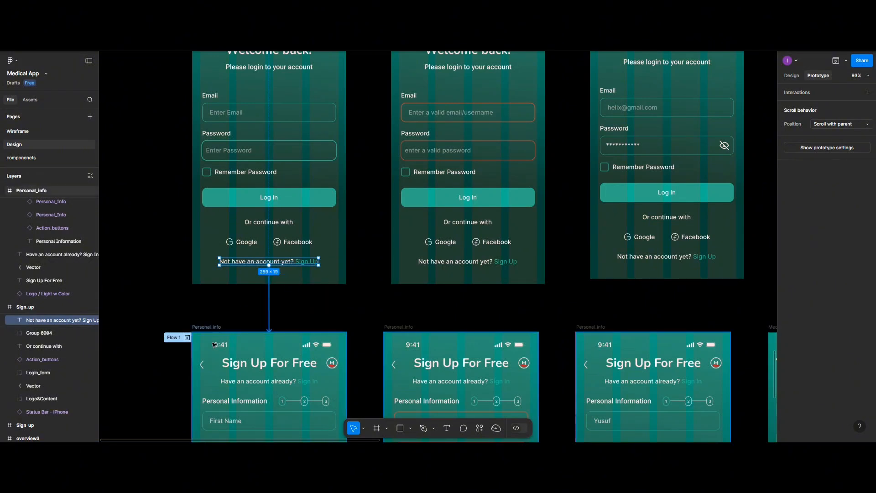
pyautogui.click(507, 261)
pyautogui.moveTo(518, 261); pyautogui.dragTo(299, 340)
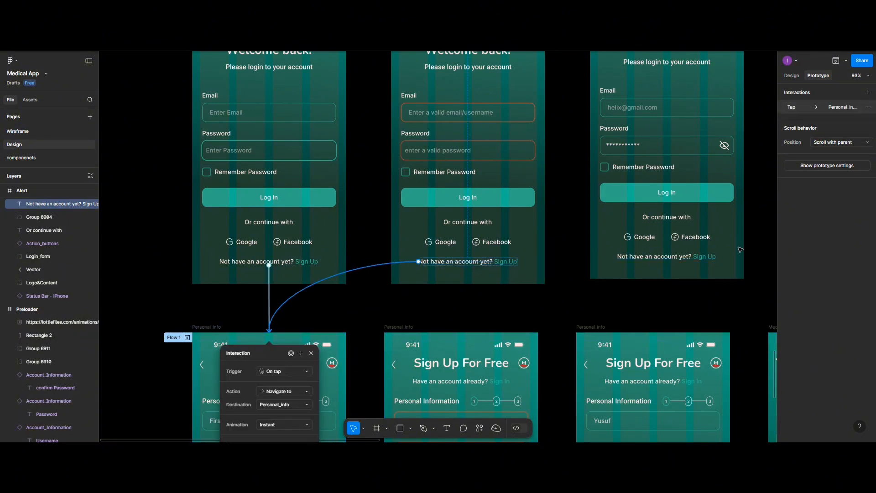
# Step: Link the "Not have an account yet? Sign Up" text in the Sign_in_Info and Passwor_Validation frames on tap to the first Personal_info frame
pyautogui.click(713, 263)
pyautogui.moveTo(718, 257); pyautogui.dragTo(266, 340)
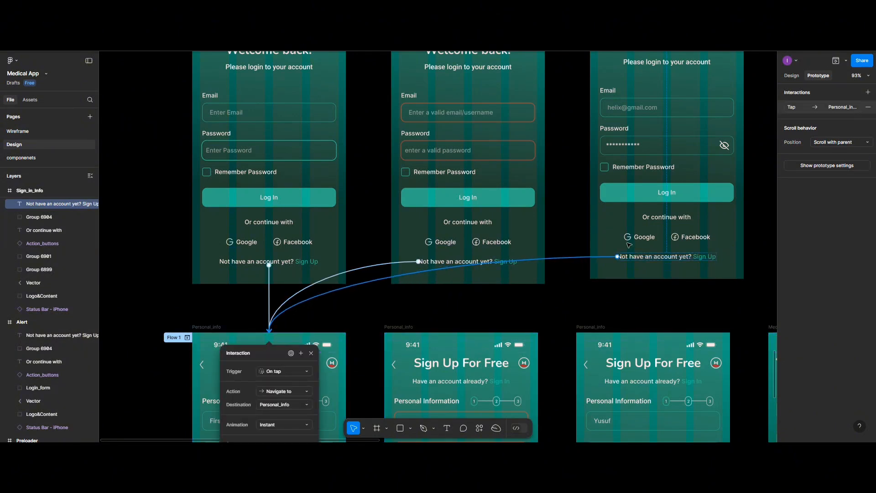
pyautogui.hscroll(10, 761, 202)
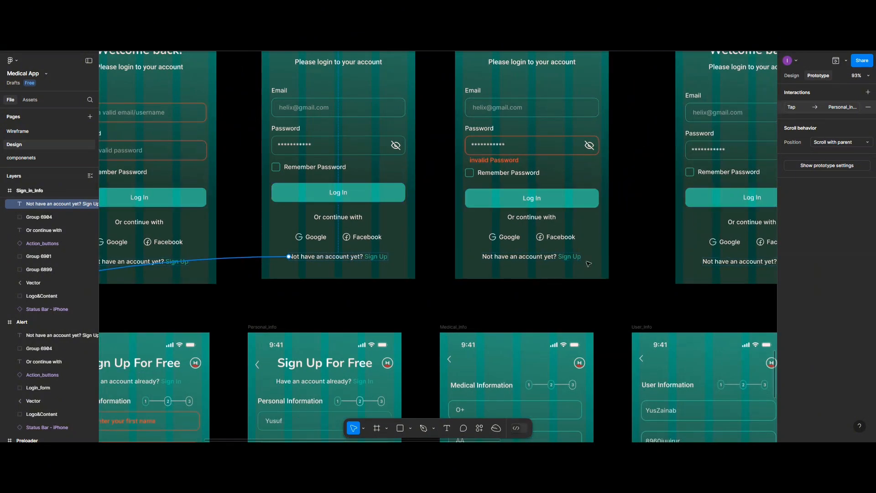
pyautogui.click(579, 257)
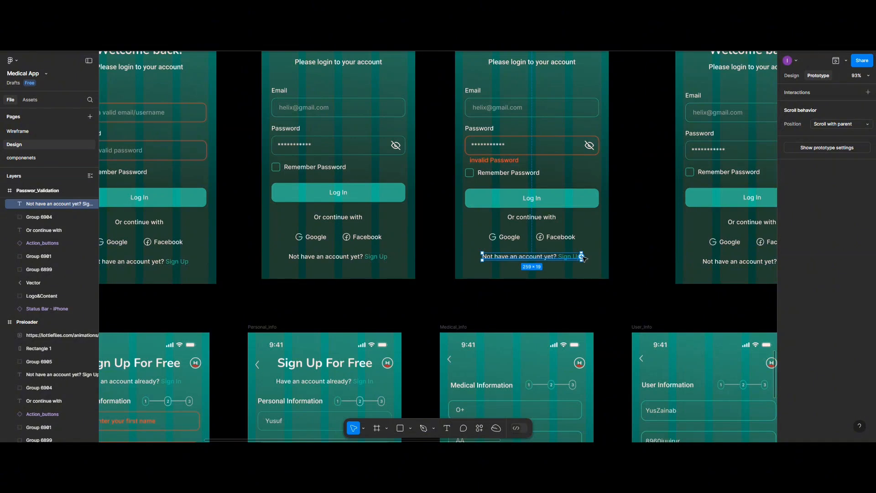
pyautogui.moveTo(583, 258); pyautogui.dragTo(256, 319)
# Step: Link the "Not have an account yet? Sign Up" text in the Correct_inf frame on tap to the first Personal_info frame
pyautogui.scroll(-5, 188, 294)
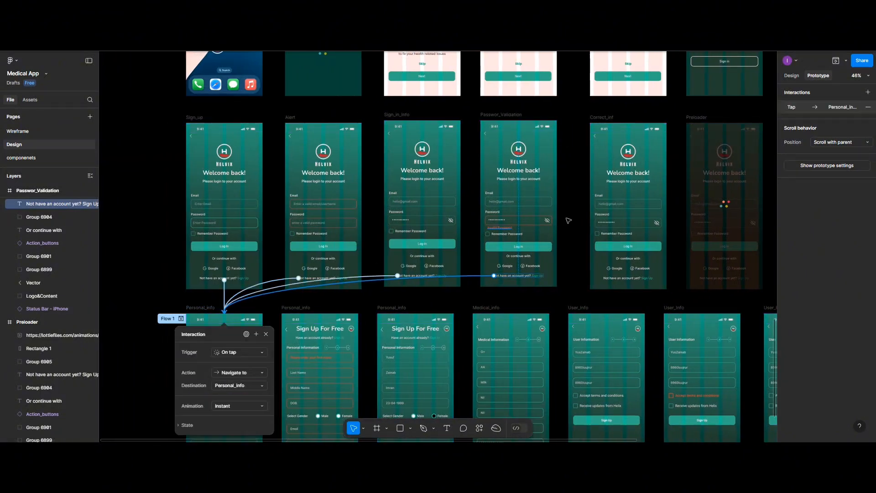
pyautogui.click(730, 248)
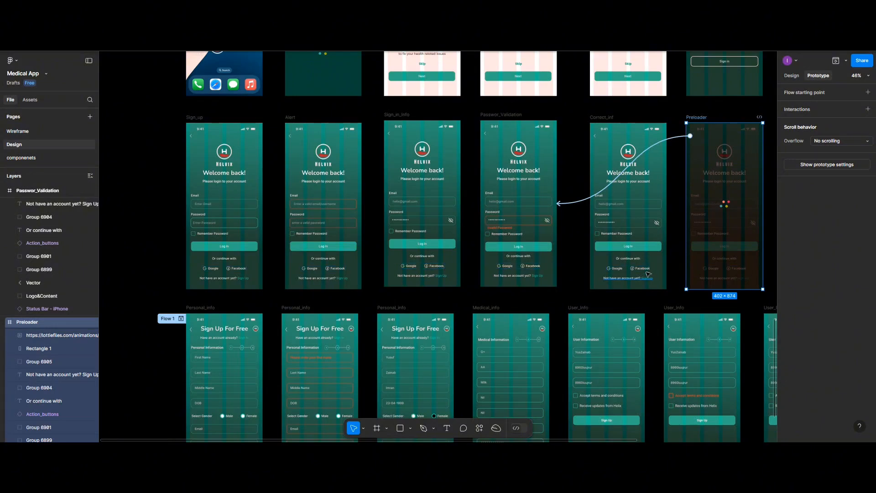
pyautogui.click(649, 279)
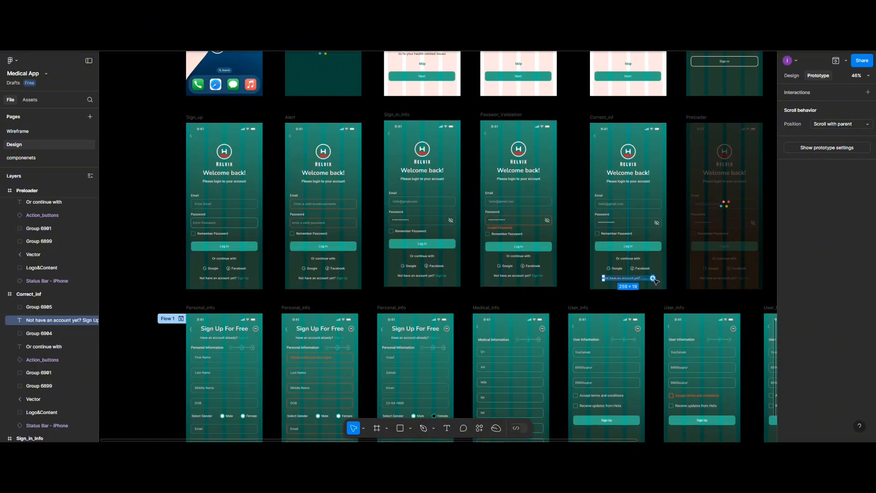
pyautogui.moveTo(245, 316); pyautogui.dragTo(200, 316)
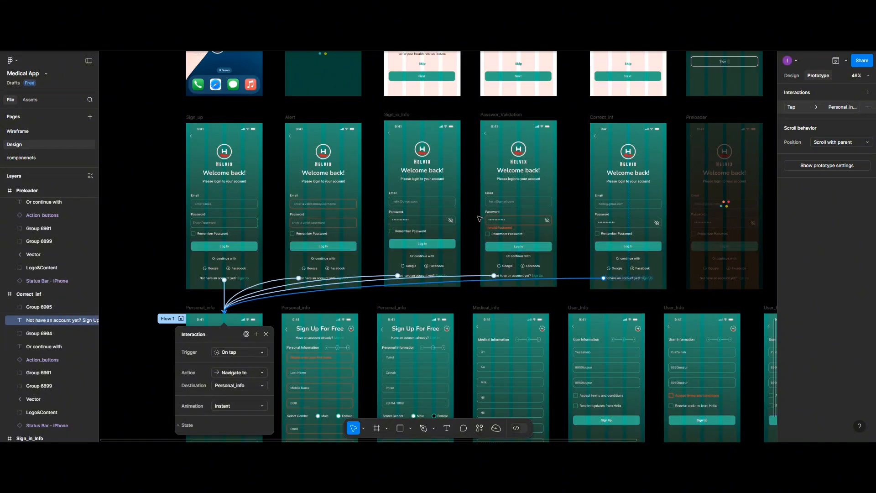
# Step: Link the back arrow of the second Personal_info frame to the first Personal_info frame with an instant on-tap navigation
pyautogui.scroll(2, 444, 312)
pyautogui.scroll(-3, 444, 312)
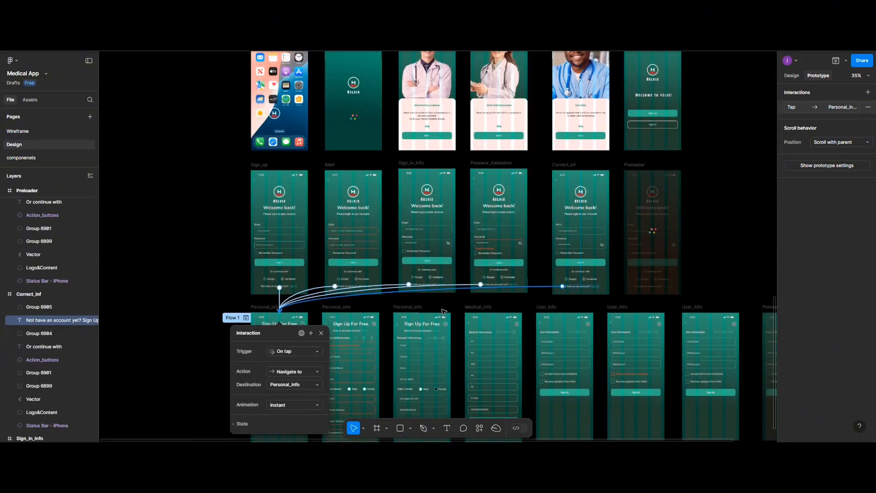
pyautogui.scroll(2, 412, 333)
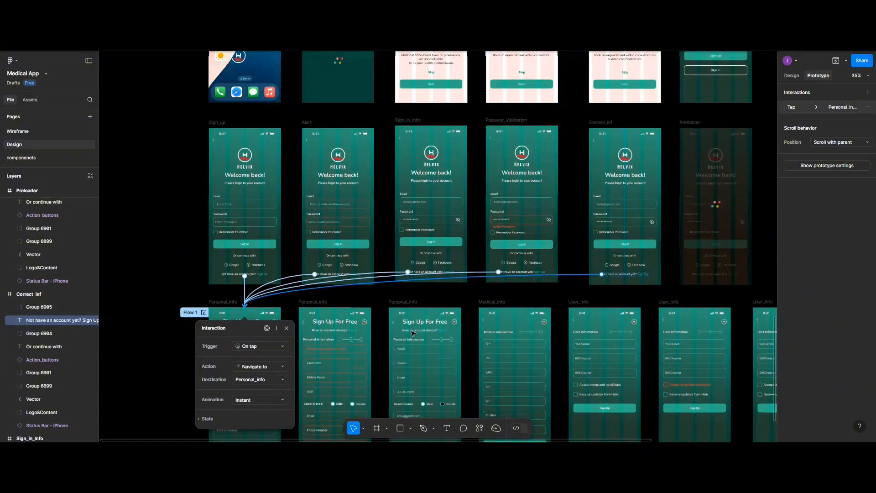
pyautogui.scroll(5, 412, 333)
pyautogui.hscroll(-2, 350, 270)
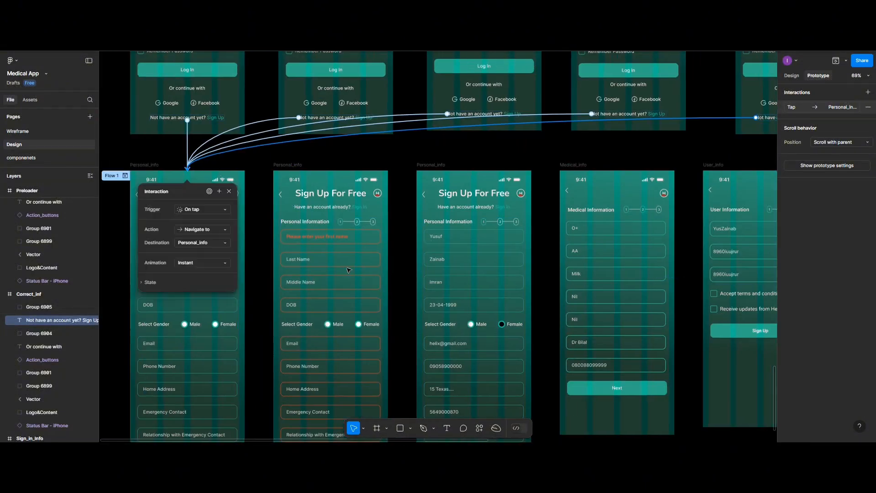
pyautogui.click(256, 181)
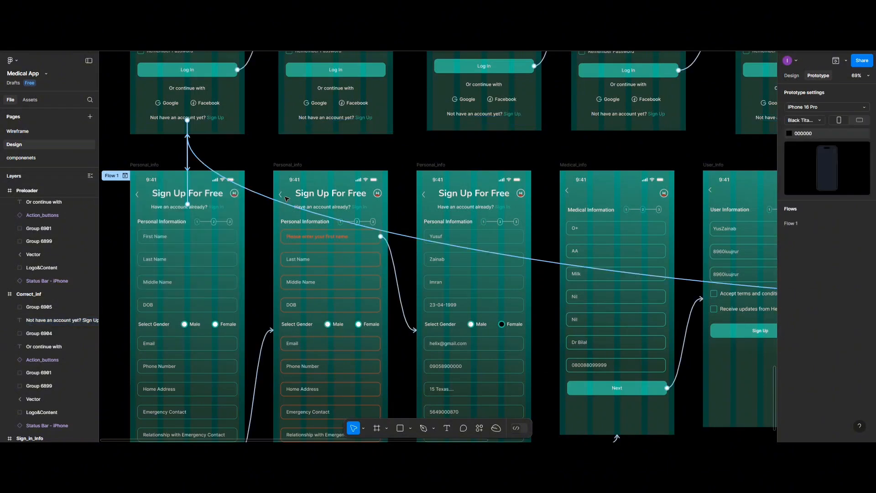
pyautogui.click(280, 195)
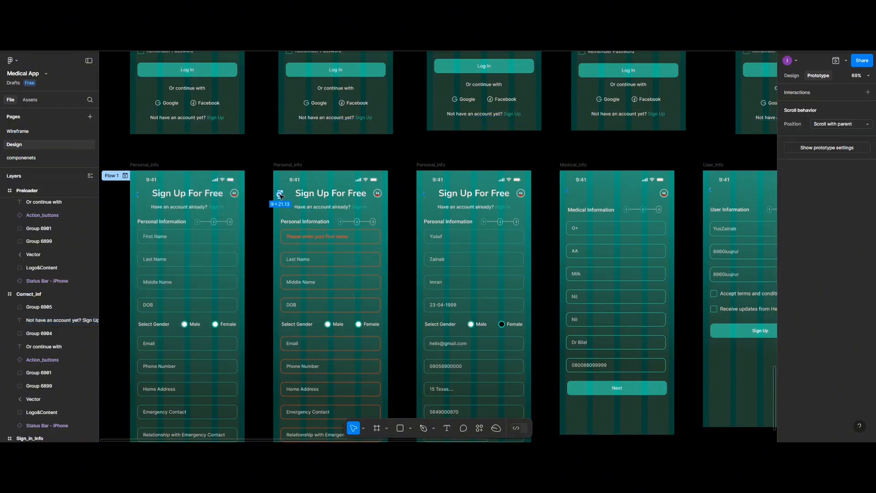
pyautogui.moveTo(280, 195); pyautogui.dragTo(237, 329)
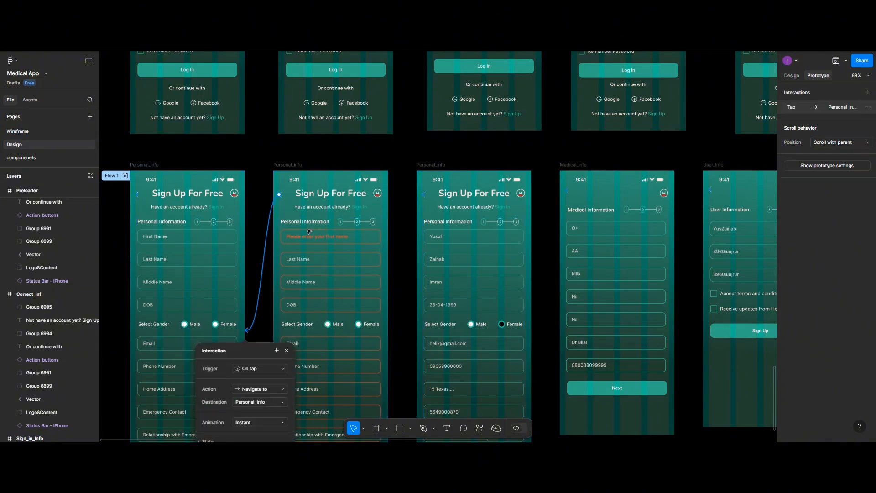
# Step: Link the back arrows of the third Personal_info frame and the Medical_info frame on tap to the frame preceding each
pyautogui.click(424, 196)
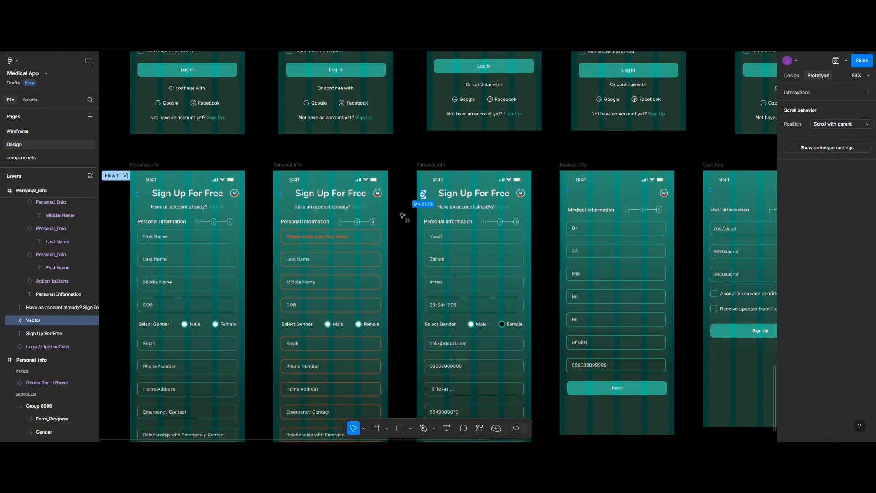
pyautogui.moveTo(427, 196); pyautogui.dragTo(374, 229)
pyautogui.moveTo(463, 223); pyautogui.dragTo(463, 223)
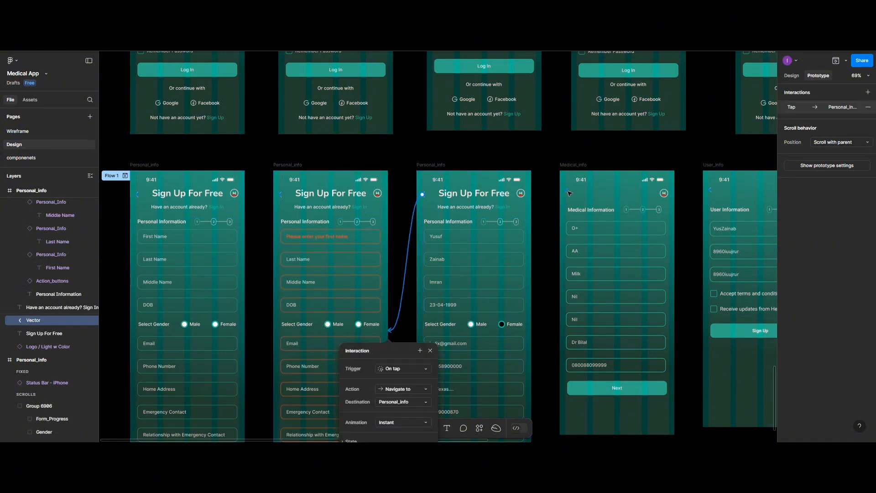
pyautogui.click(569, 192)
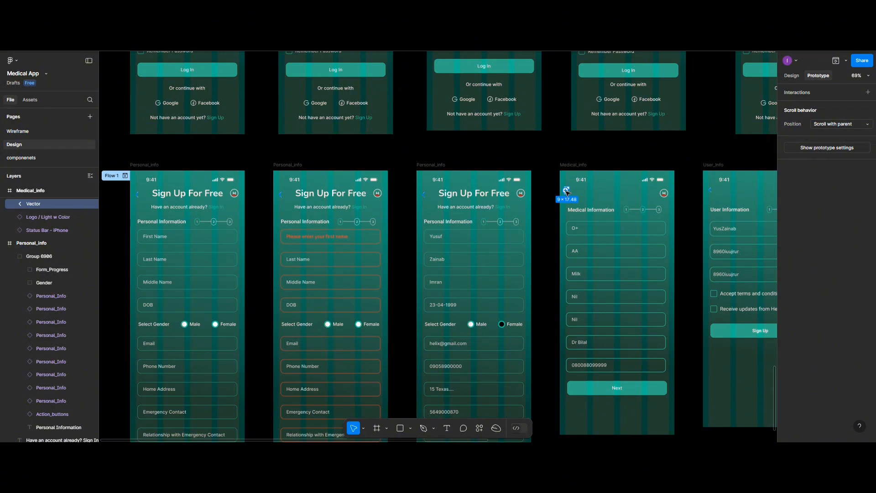
pyautogui.moveTo(567, 191); pyautogui.dragTo(517, 215)
pyautogui.moveTo(627, 197); pyautogui.dragTo(627, 198)
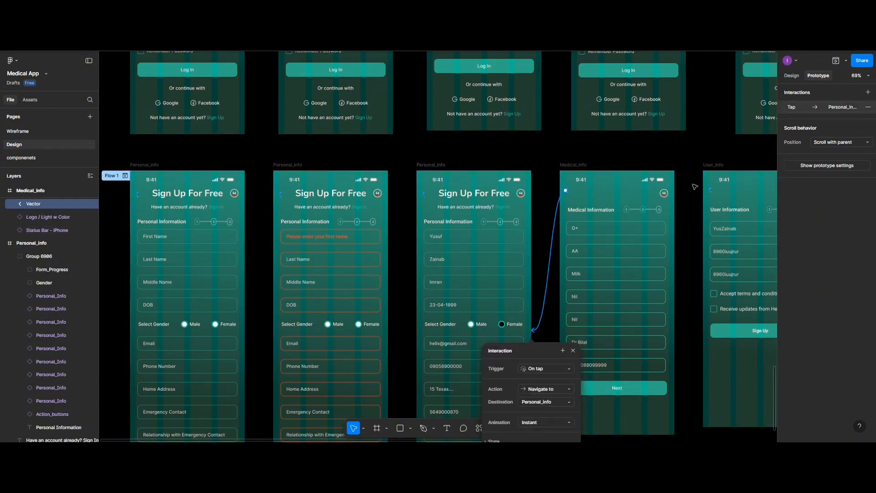
# Step: Link the first User_Info frame's back arrow on tap to Medical_info, and the second User_Info frame's back arrow to the first User_Info
pyautogui.click(711, 190)
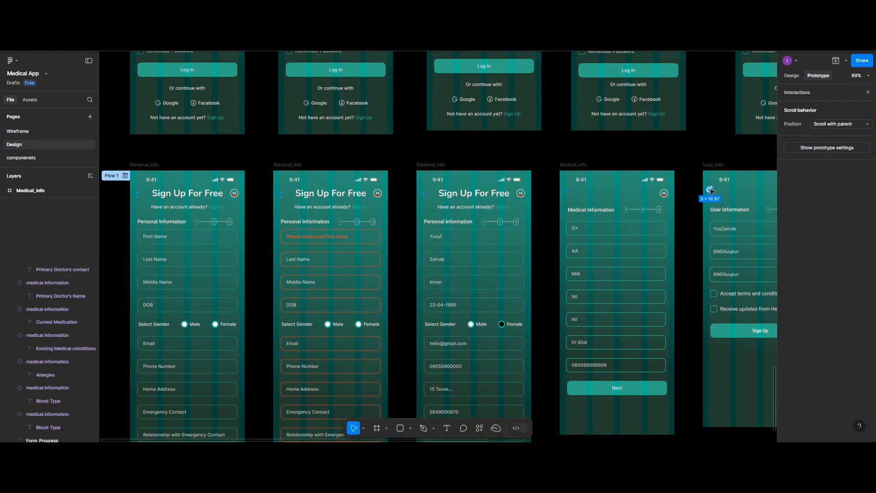
pyautogui.moveTo(653, 263); pyautogui.dragTo(645, 268)
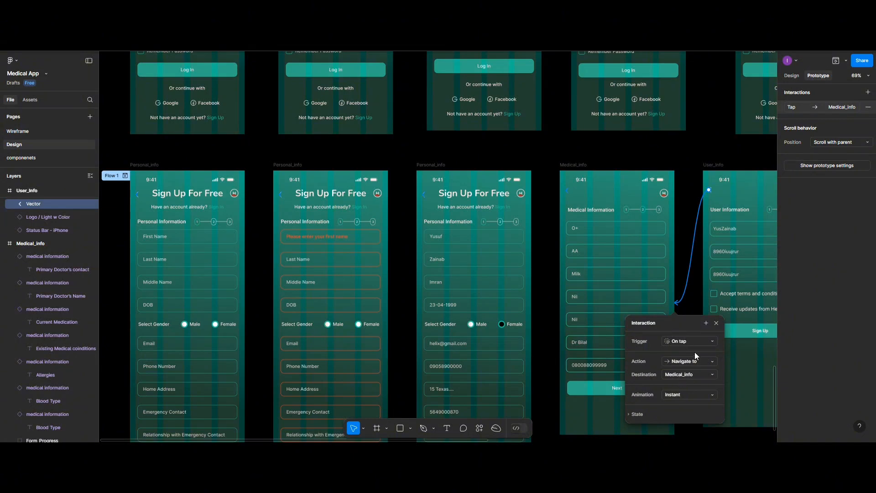
pyautogui.scroll(2, 679, 297)
pyautogui.hscroll(6, 678, 297)
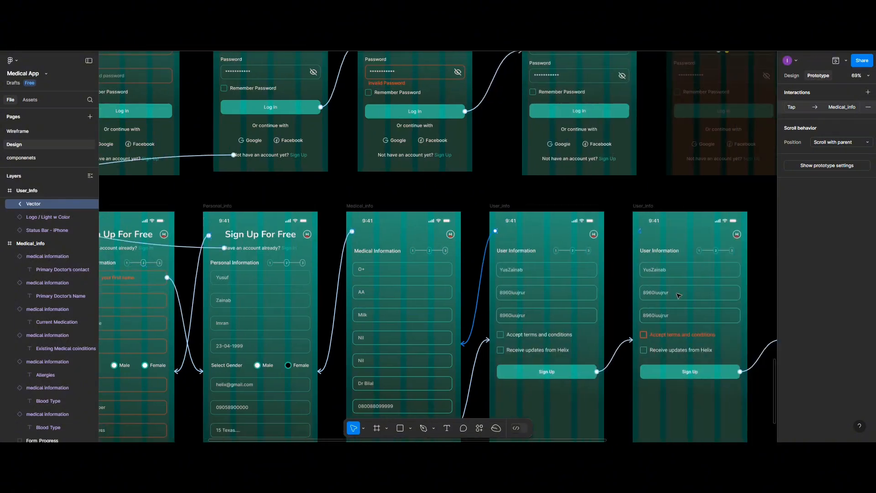
pyautogui.click(644, 231)
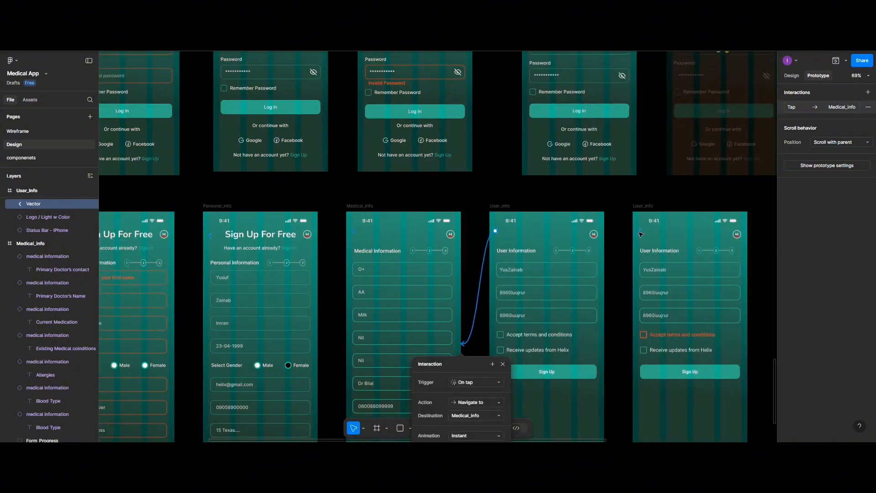
pyautogui.press('Delete')
pyautogui.moveTo(639, 230); pyautogui.dragTo(582, 277)
# Step: Link the Sign Up button on the "Welcome to Helix!" screen to the first Personal_info frame with an on-tap navigation
pyautogui.hscroll(6, 630, 292)
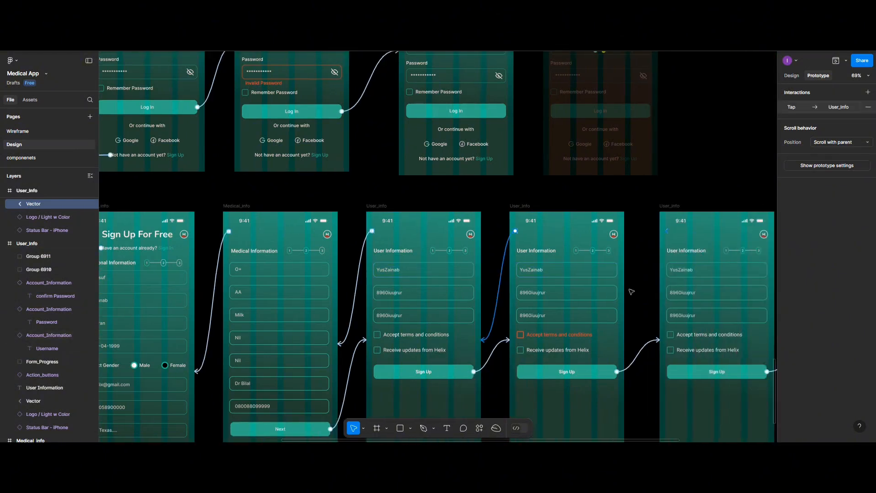
pyautogui.hscroll(3, 631, 292)
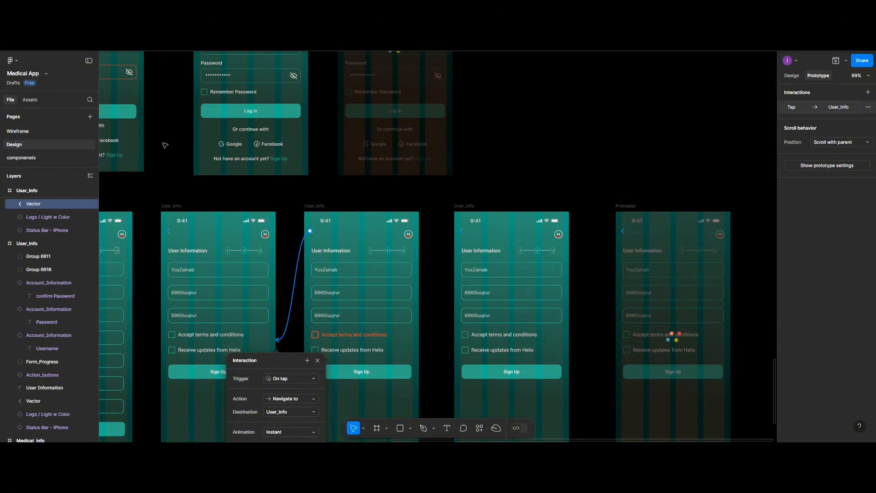
pyautogui.scroll(3, 401, 137)
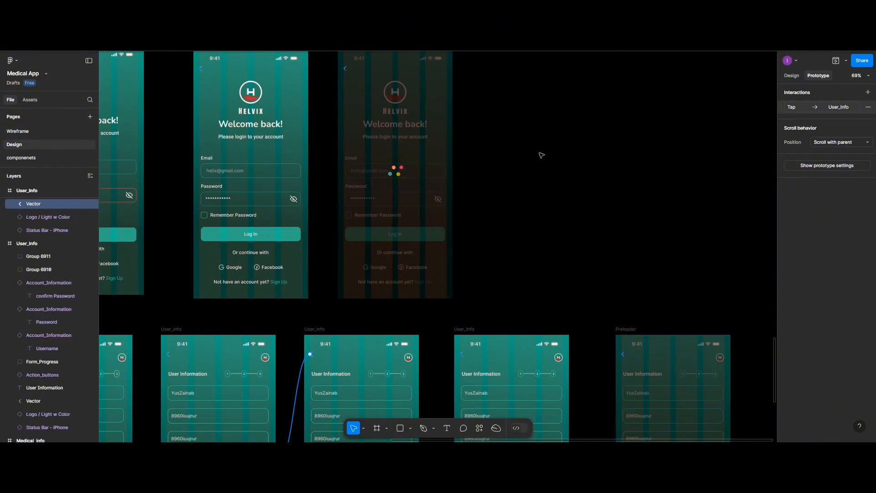
pyautogui.scroll(-5, 541, 155)
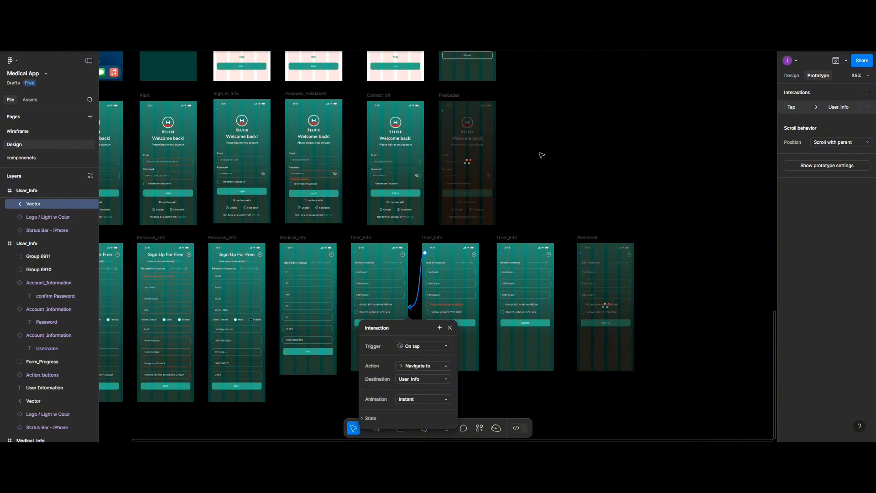
pyautogui.scroll(-2, 541, 155)
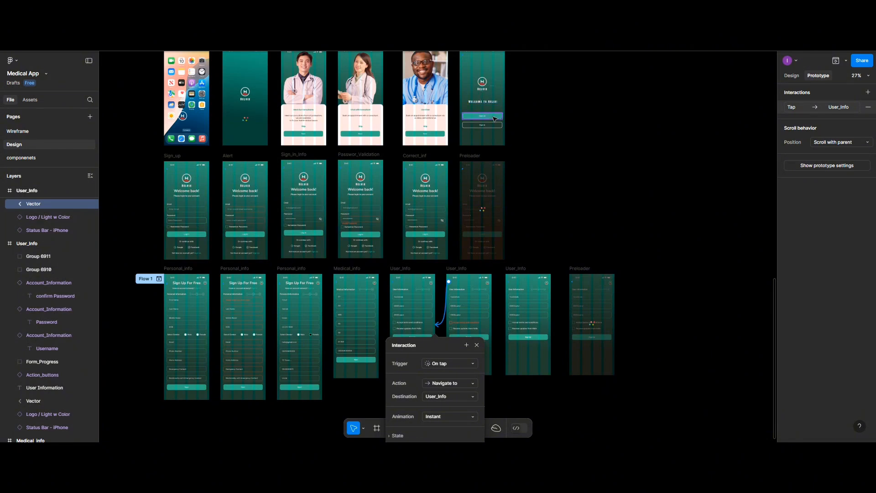
pyautogui.scroll(1, 481, 102)
pyautogui.click(473, 85)
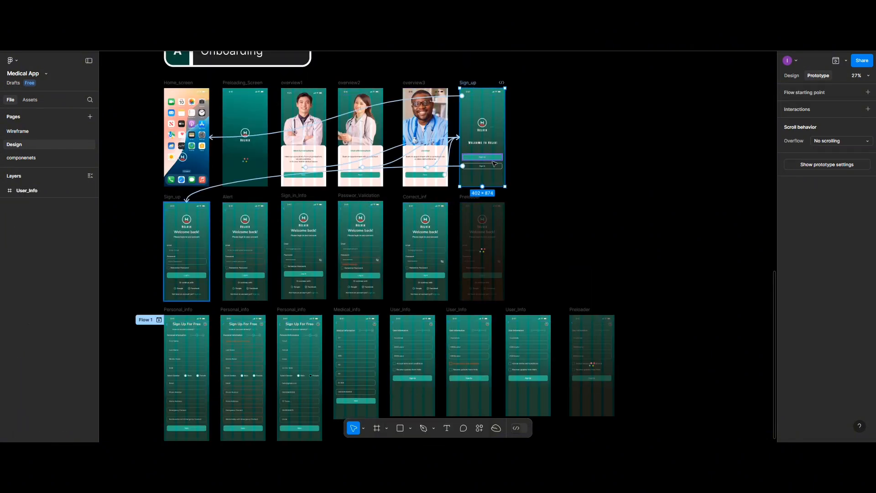
pyautogui.scroll(3, 491, 154)
pyautogui.click(489, 156)
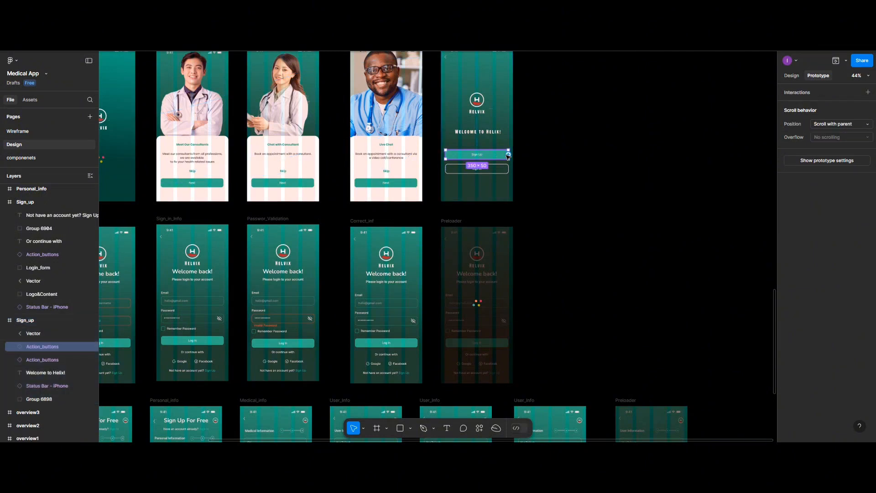
pyautogui.moveTo(509, 155); pyautogui.dragTo(199, 412)
pyautogui.hscroll(3, 191, 388)
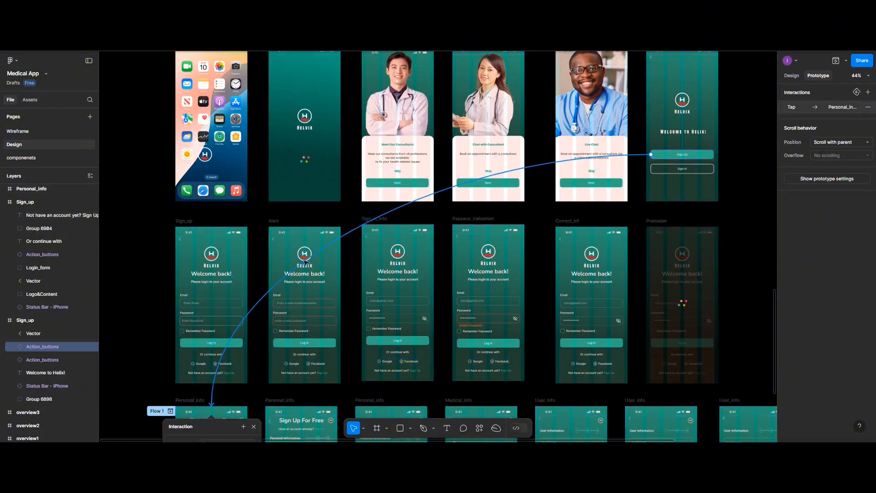
pyautogui.click(759, 97)
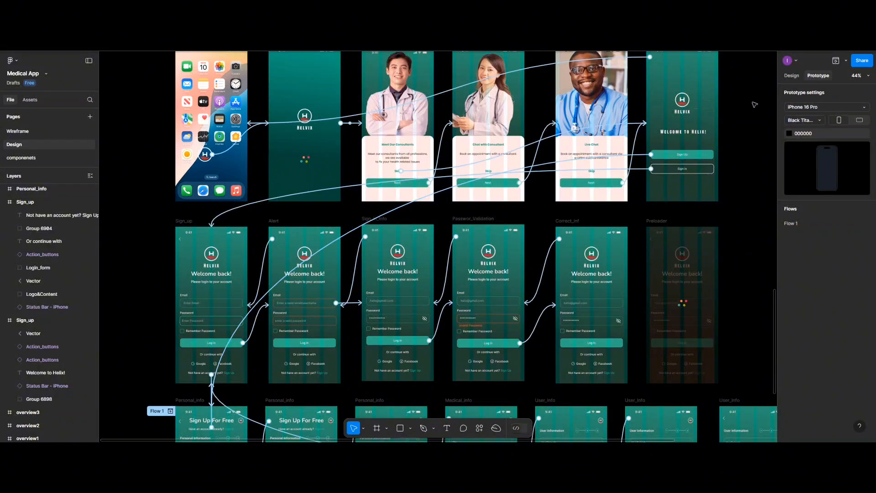
# Step: Open the prototype preview starting from the Home_screen frame in the Onboarding row
pyautogui.scroll(5, 723, 117)
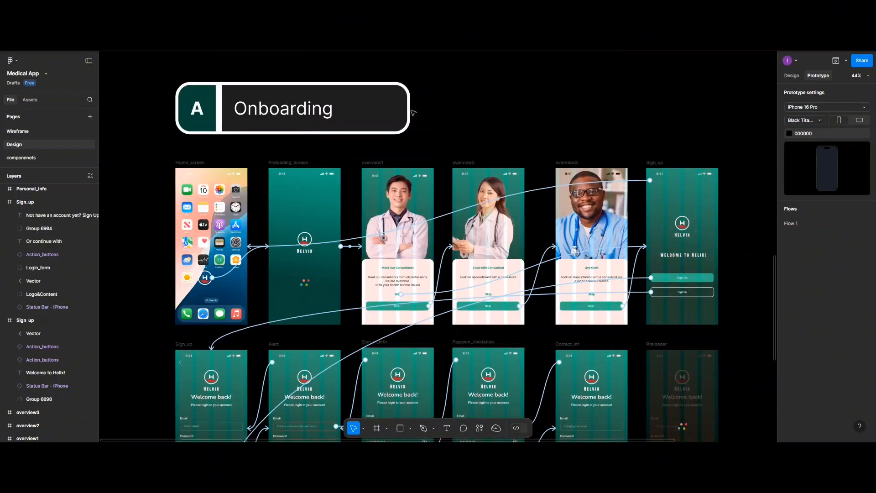
pyautogui.click(192, 164)
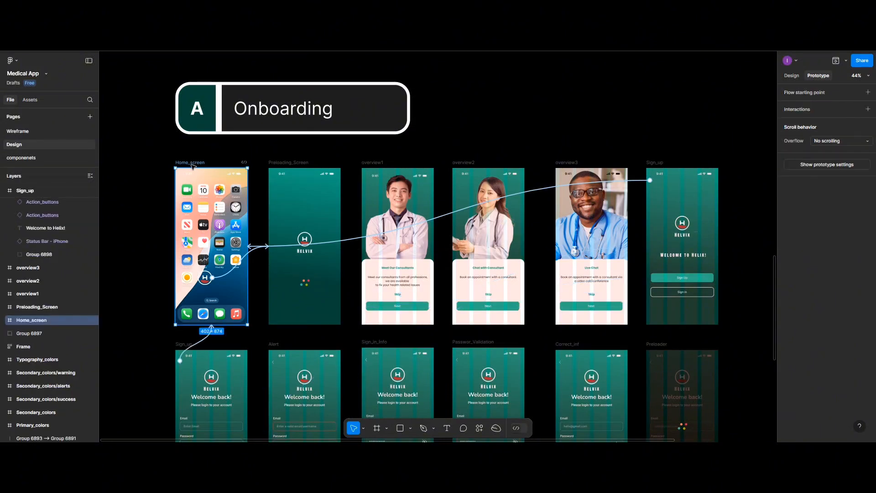
pyautogui.click(832, 62)
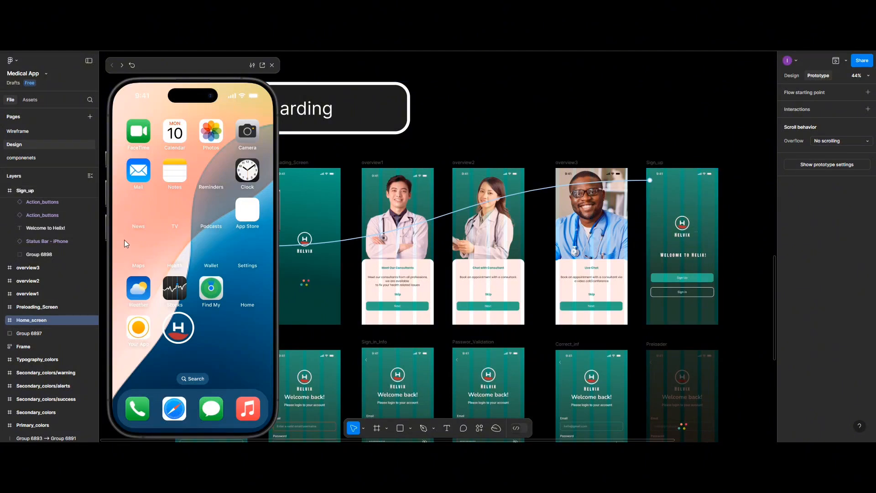
# Step: Test the prototype from the Helvix app icon through the three overview screens and Sign Up to the end of the Personal Information form
pyautogui.click(179, 336)
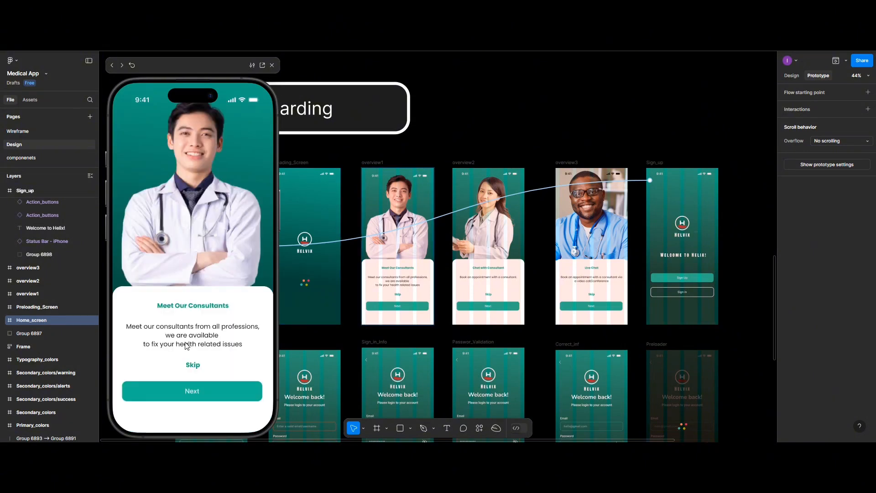
pyautogui.click(196, 391)
pyautogui.click(196, 391)
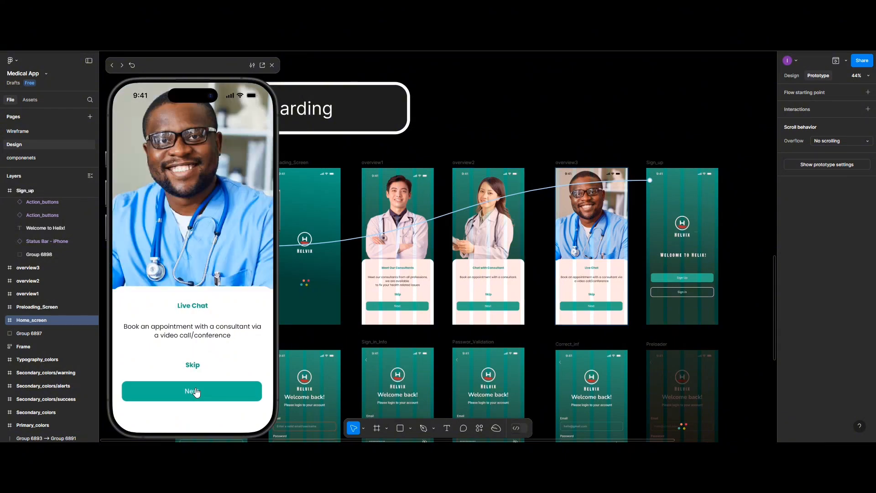
pyautogui.click(195, 391)
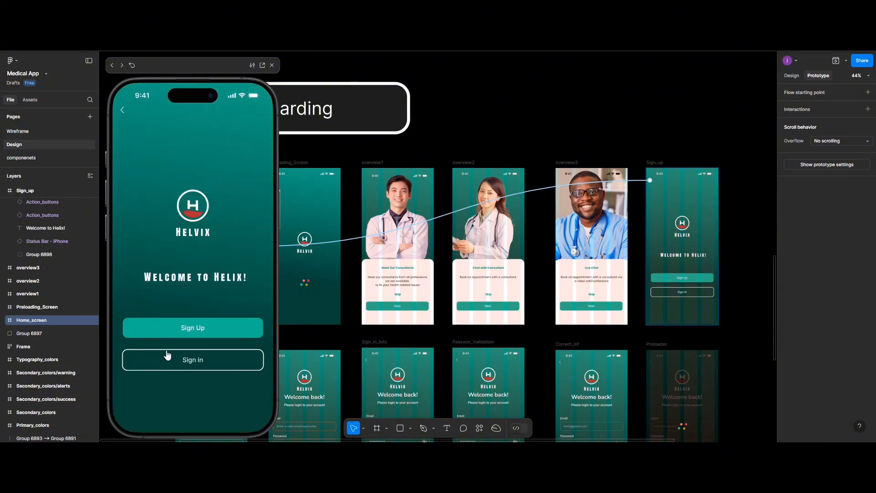
pyautogui.click(172, 332)
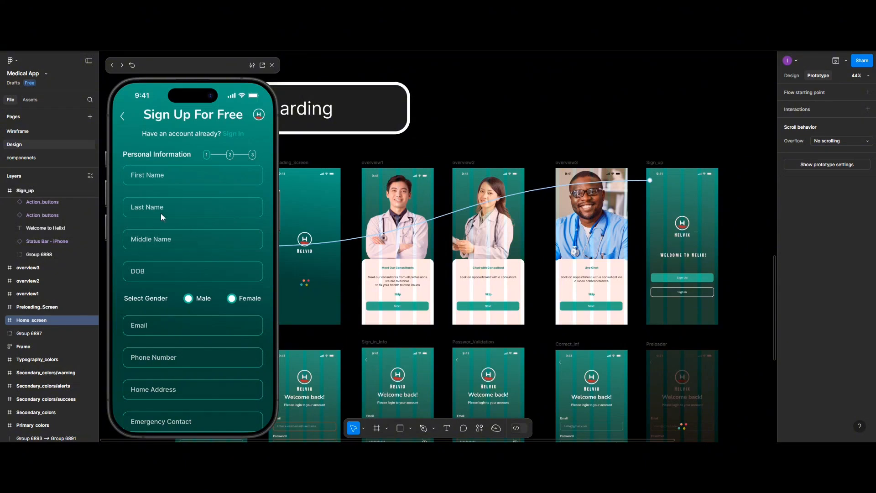
pyautogui.scroll(-3, 175, 316)
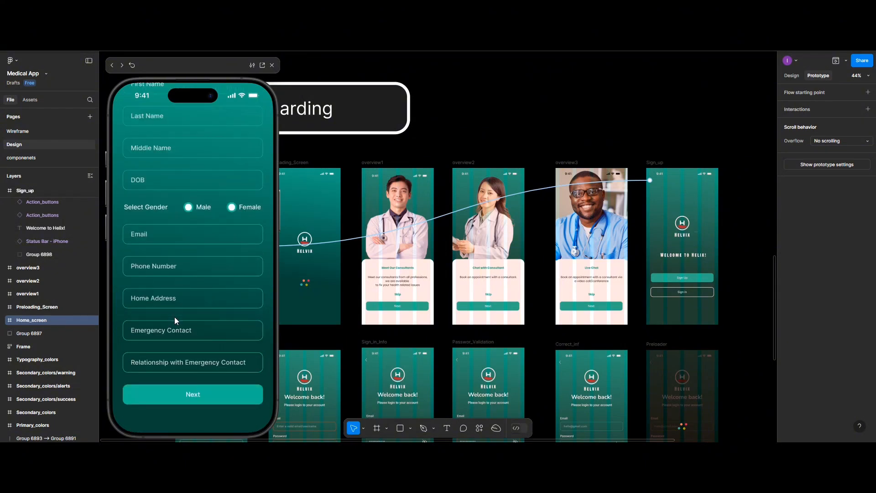
# Step: Submit the empty Personal Information form in the preview and examine how the status bar behaves as the error version of the form scrolls
pyautogui.click(180, 390)
pyautogui.scroll(-3, 180, 390)
pyautogui.scroll(3, 172, 314)
pyautogui.scroll(-3, 173, 314)
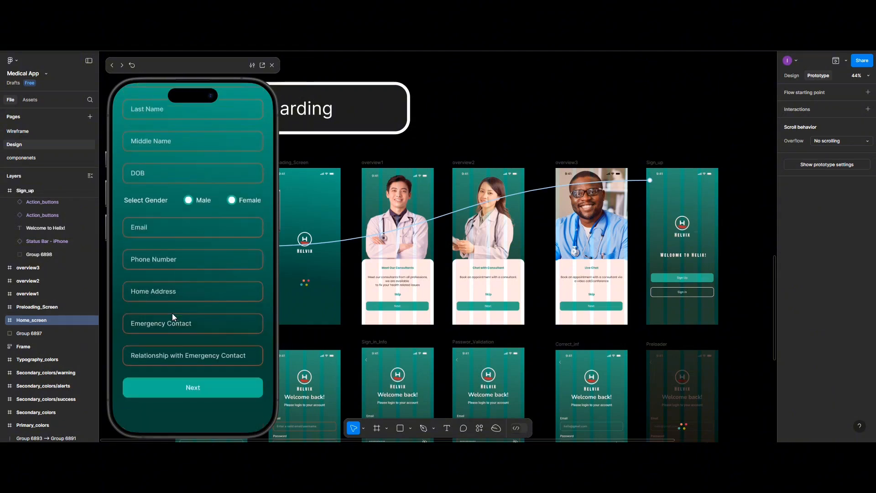
pyautogui.scroll(3, 172, 314)
pyautogui.scroll(-3, 171, 313)
pyautogui.scroll(3, 171, 313)
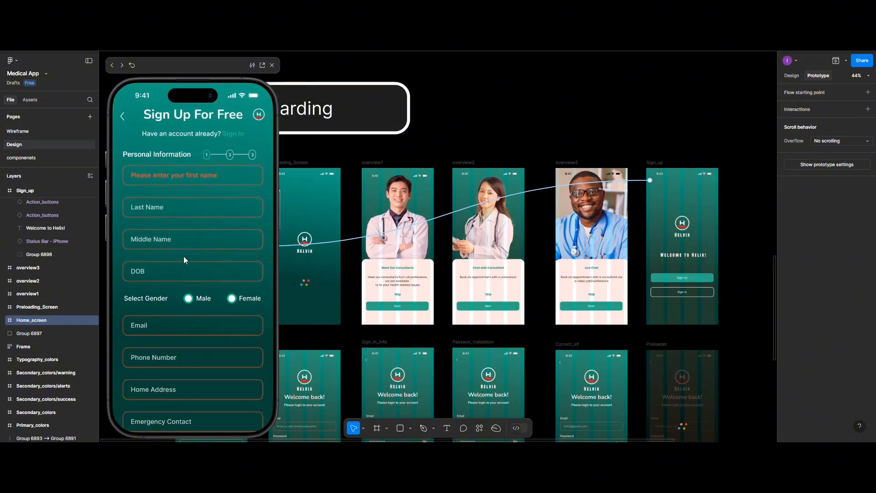
pyautogui.scroll(-3, 183, 256)
pyautogui.scroll(3, 184, 260)
pyautogui.scroll(-3, 220, 222)
pyautogui.scroll(3, 220, 221)
pyautogui.scroll(-3, 220, 222)
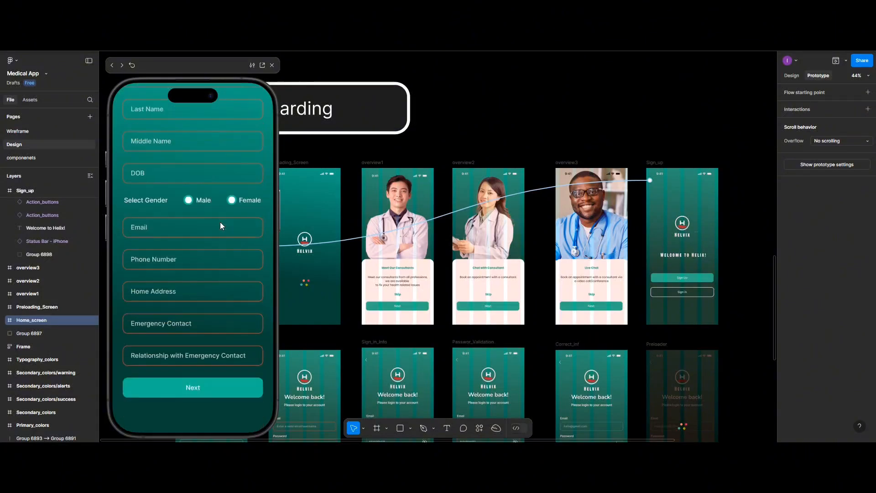
pyautogui.scroll(3, 220, 222)
pyautogui.scroll(-3, 190, 298)
pyautogui.scroll(3, 191, 297)
pyautogui.scroll(-3, 190, 297)
pyautogui.scroll(3, 191, 297)
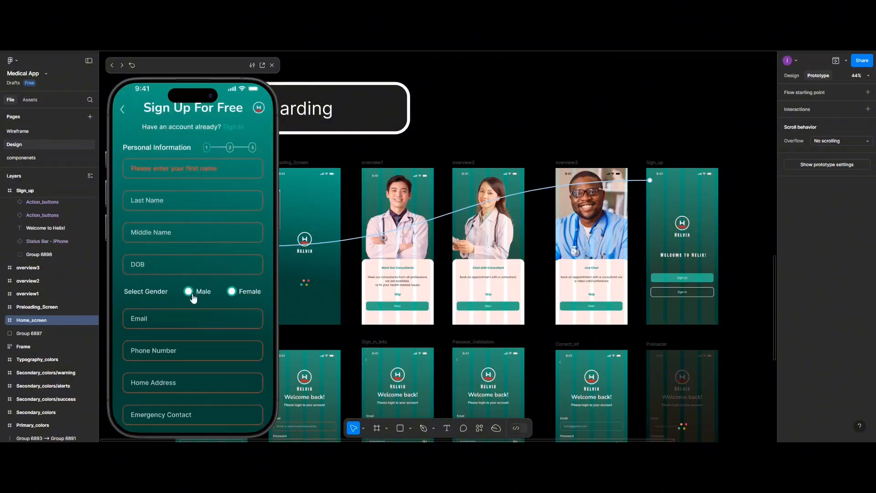
# Step: Test the prototype through the filled-in Personal Information, Medical Information and User Information forms to the sign-up preloader, and close the preview
pyautogui.click(160, 182)
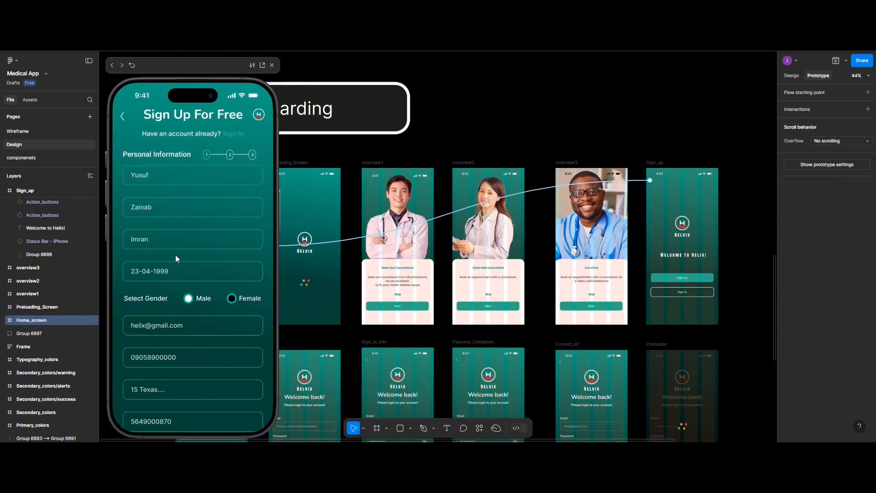
pyautogui.scroll(-3, 173, 300)
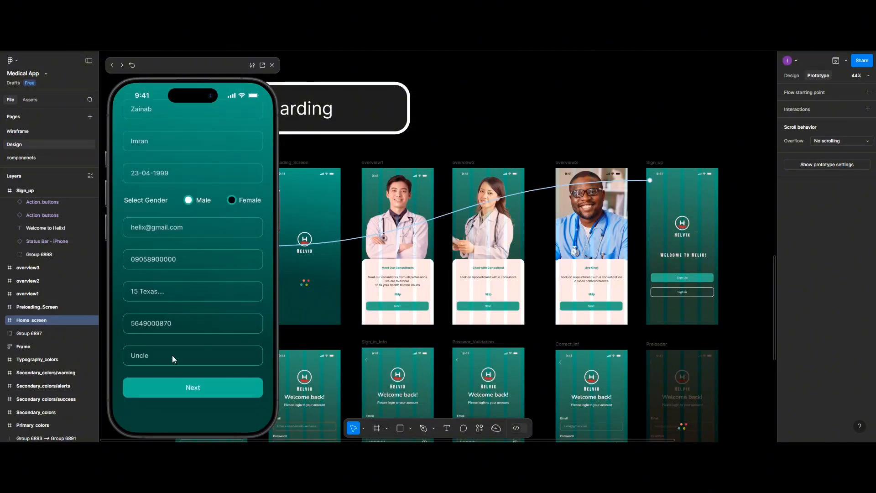
pyautogui.click(176, 388)
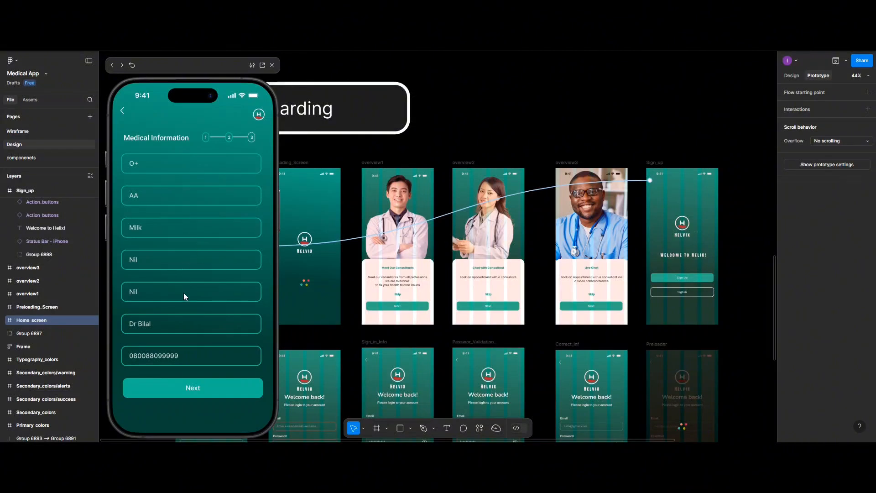
pyautogui.click(192, 387)
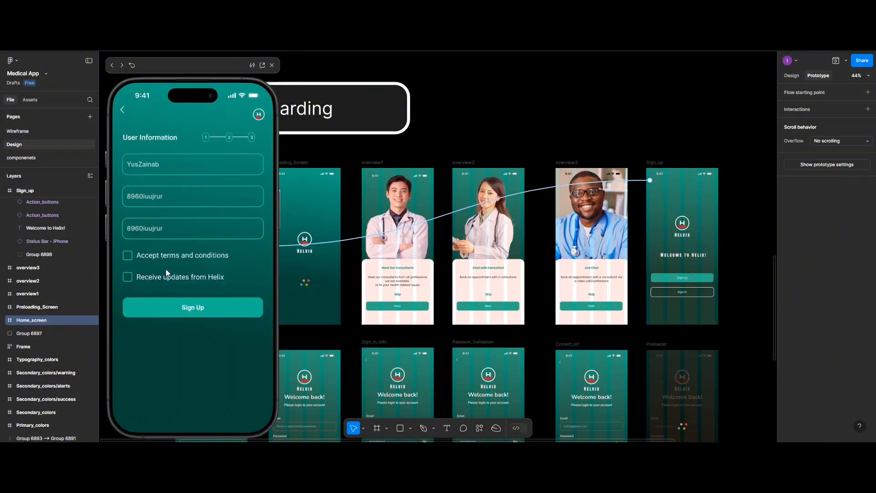
pyautogui.click(128, 277)
pyautogui.click(173, 308)
pyautogui.click(172, 313)
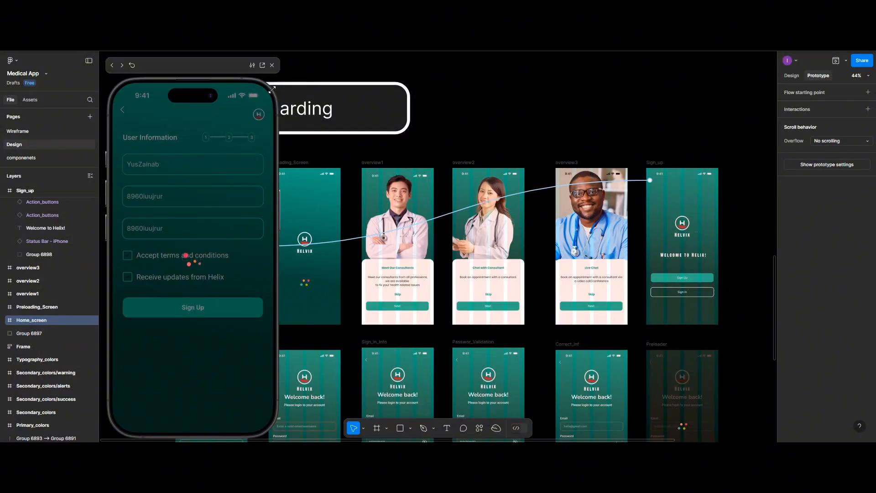
pyautogui.click(273, 64)
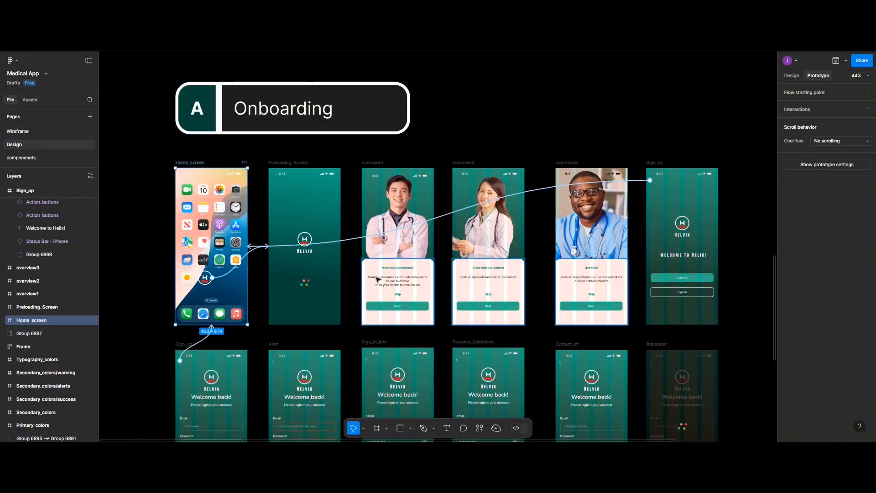
# Step: Set the scroll position of the status bar in the second Personal_info frame to Fixed (stay in place)
pyautogui.scroll(-3, 377, 279)
pyautogui.scroll(6, 347, 294)
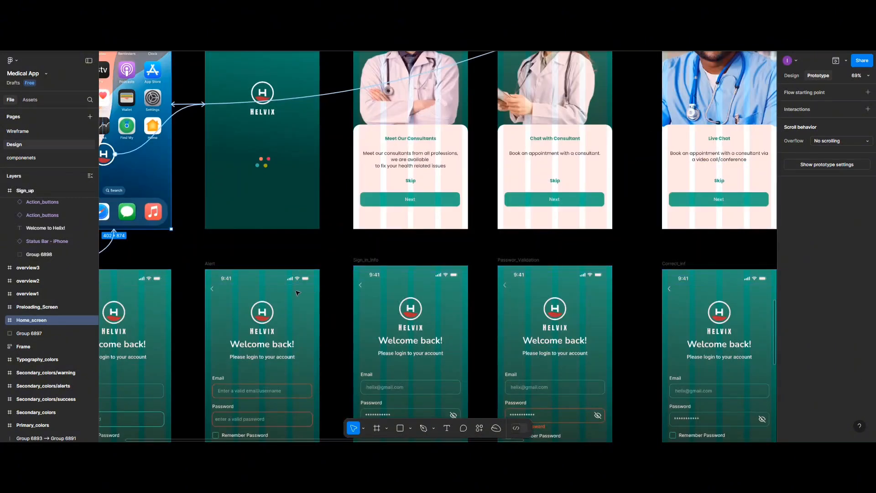
pyautogui.hscroll(-3, 298, 292)
pyautogui.scroll(-4, 319, 293)
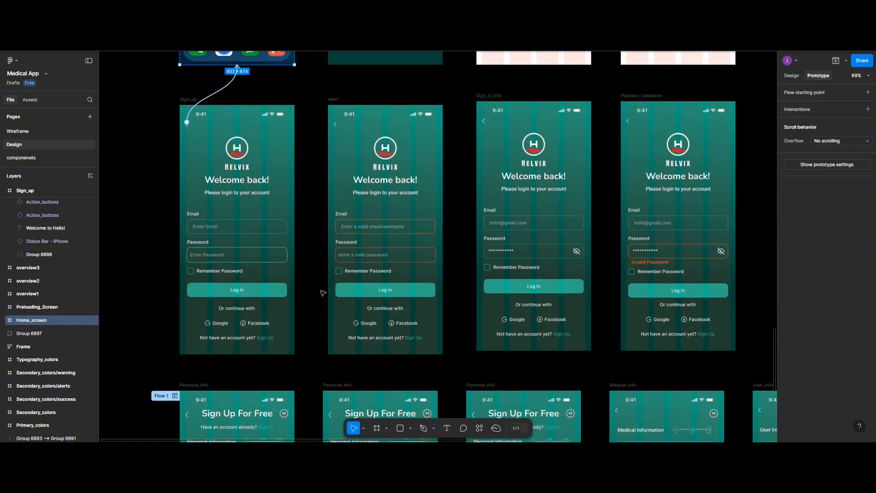
pyautogui.scroll(-3, 323, 292)
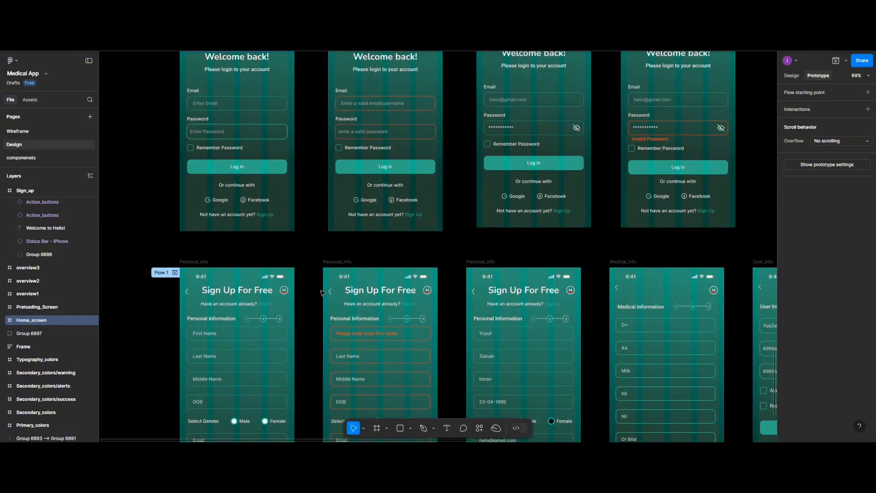
pyautogui.click(347, 280)
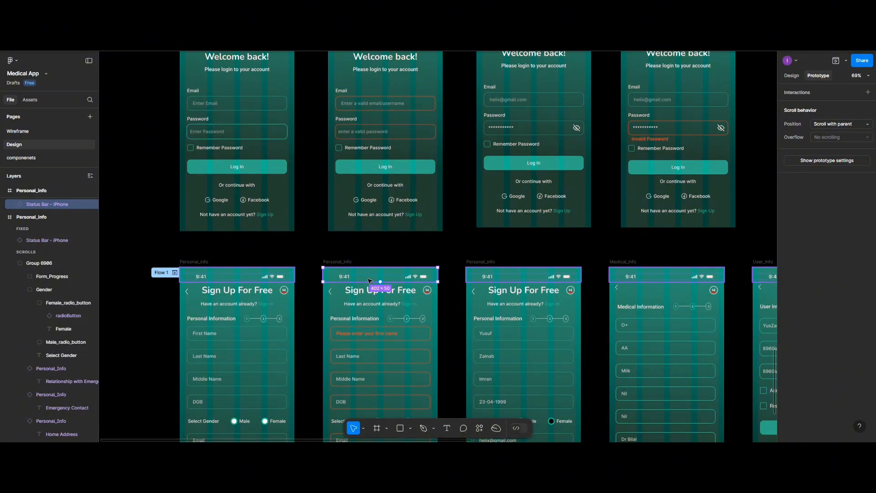
pyautogui.click(792, 76)
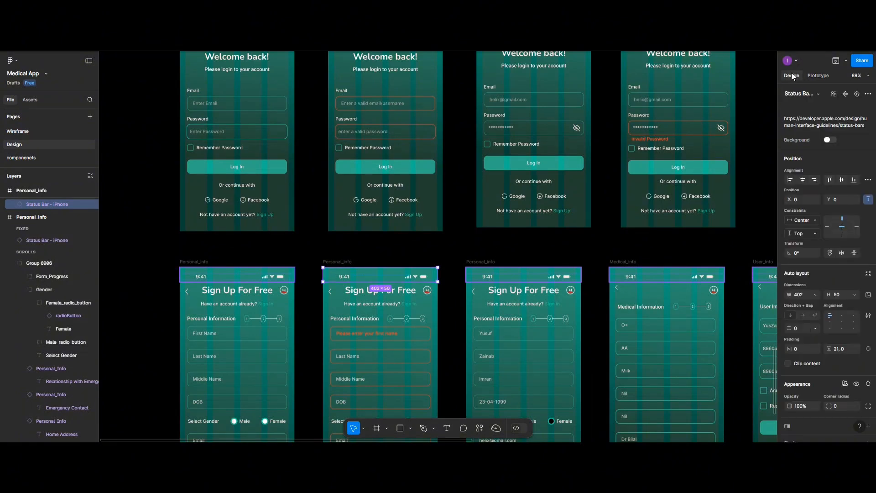
pyautogui.click(820, 76)
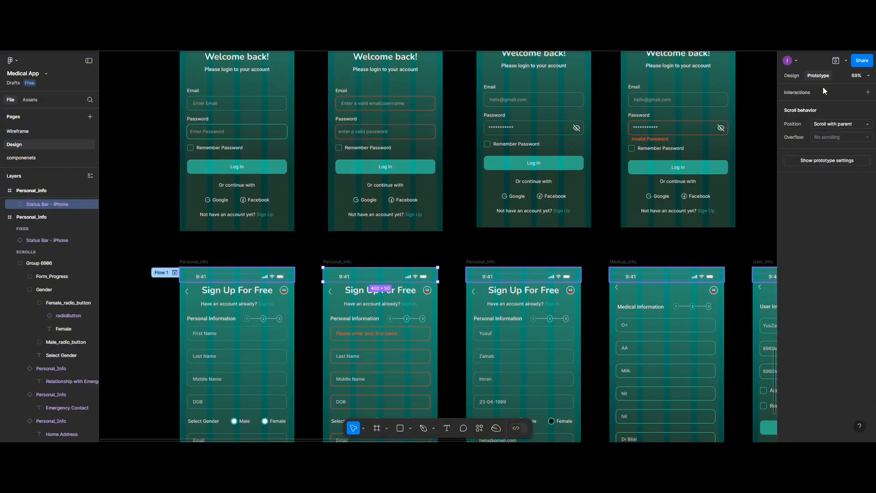
pyautogui.click(826, 122)
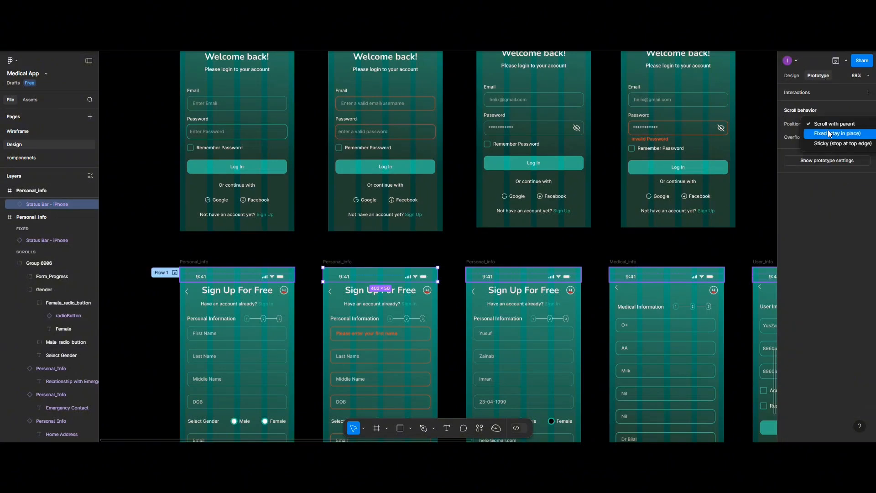
pyautogui.click(829, 134)
# Step: Check the status bar's scroll position in the third Personal_info frame, and set the Medical_info frame's status bar to Fixed
pyautogui.click(517, 278)
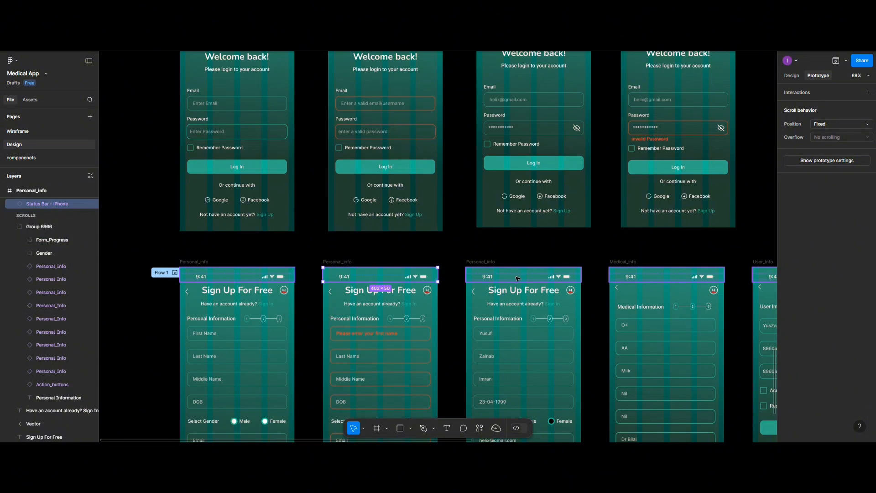
pyautogui.click(821, 125)
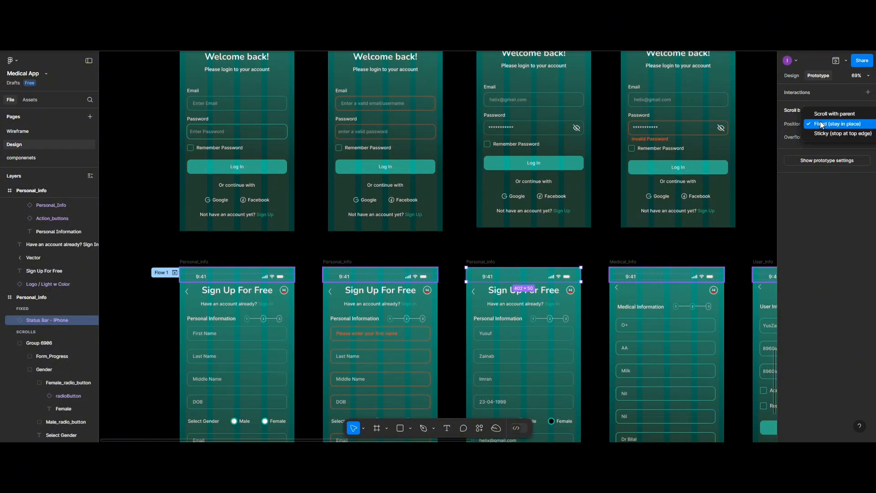
pyautogui.click(623, 277)
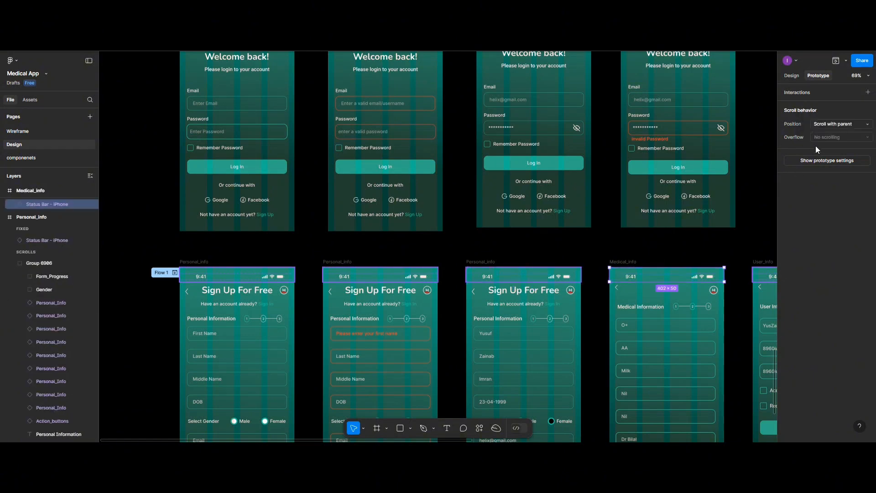
pyautogui.click(821, 125)
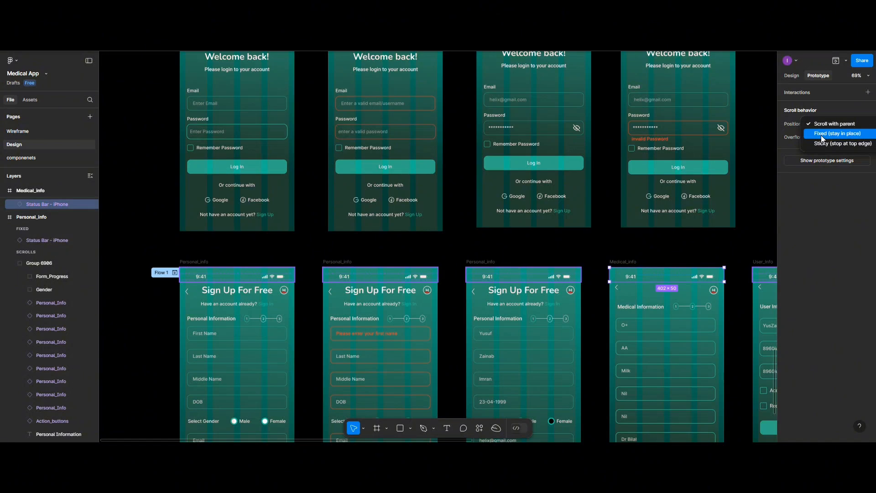
pyautogui.click(823, 134)
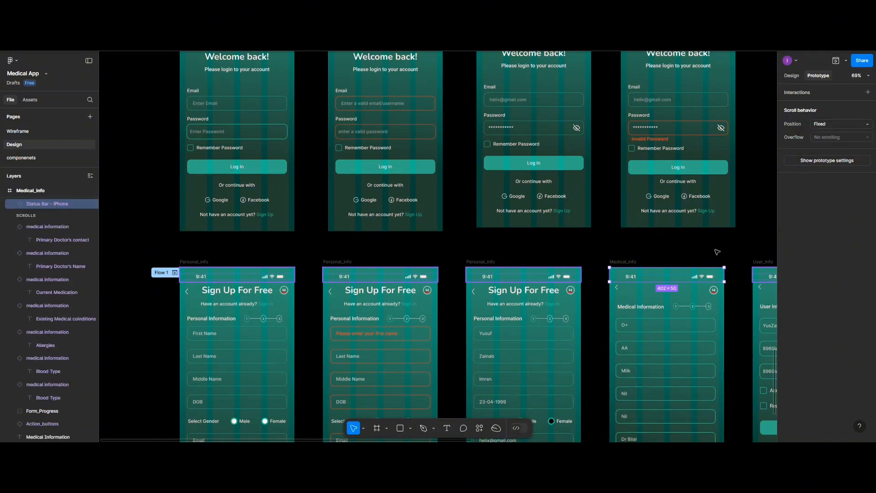
# Step: Set the scroll position of the status bar in each of the three User_Info frames to Fixed
pyautogui.hscroll(6, 717, 252)
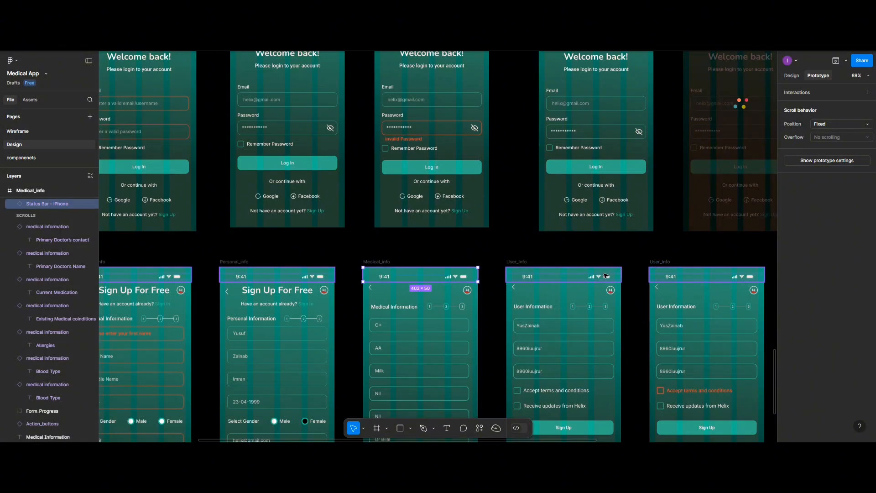
pyautogui.click(605, 276)
pyautogui.click(820, 123)
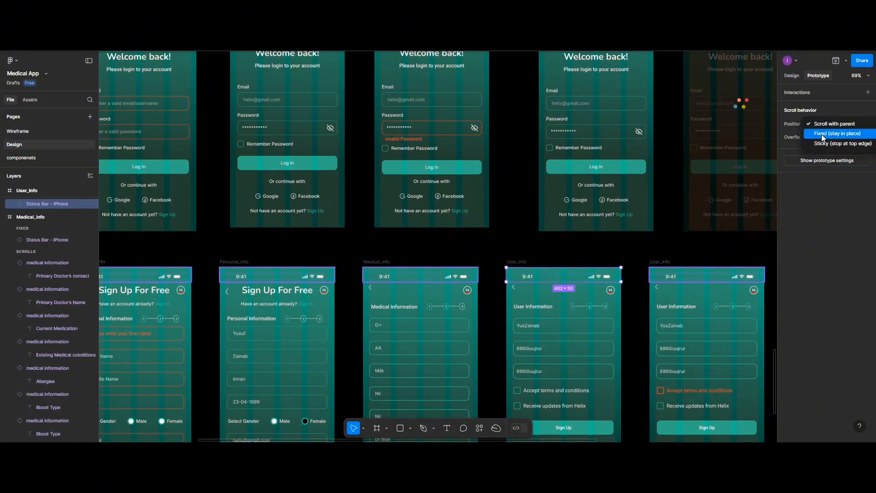
pyautogui.click(822, 135)
pyautogui.click(714, 276)
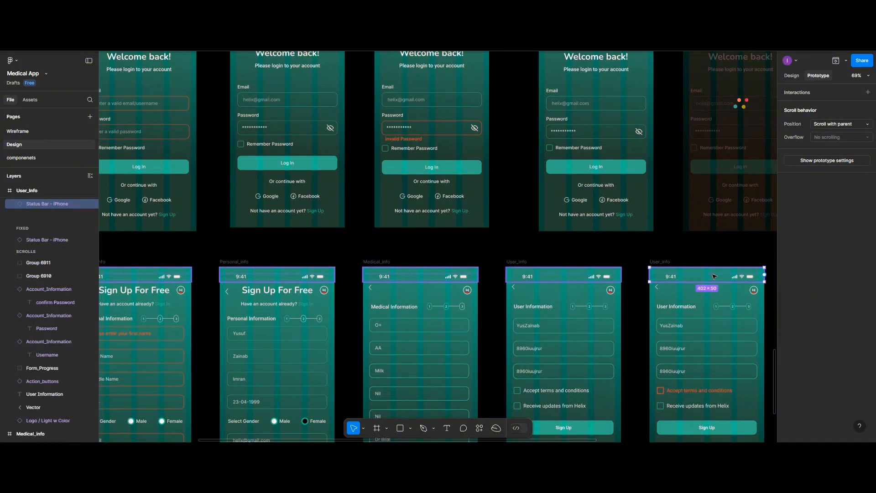
pyautogui.click(822, 121)
pyautogui.click(822, 131)
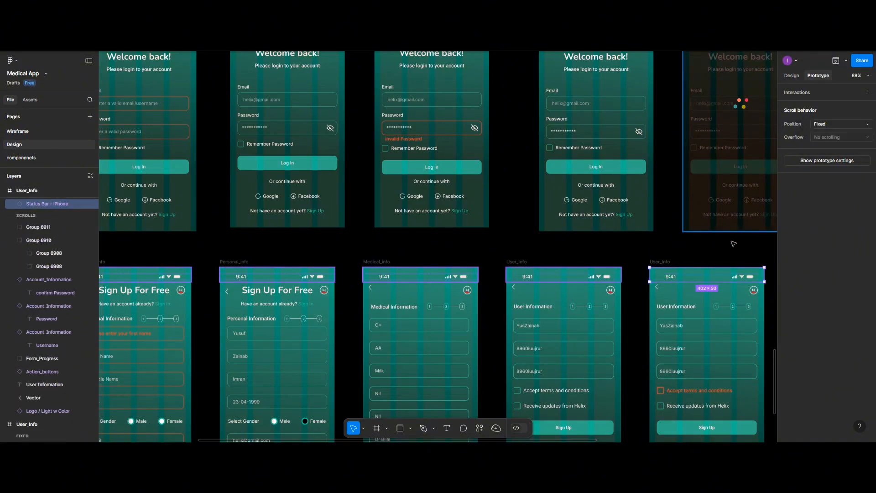
pyautogui.hscroll(5, 733, 243)
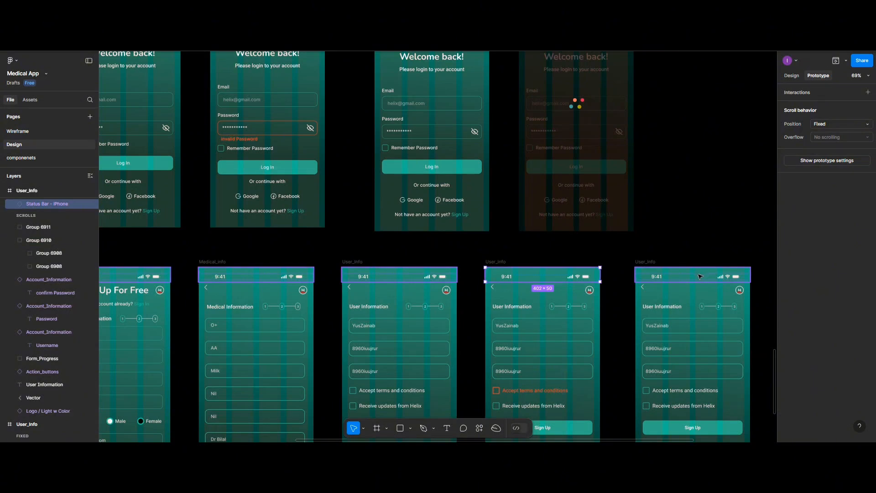
pyautogui.click(701, 276)
pyautogui.click(821, 124)
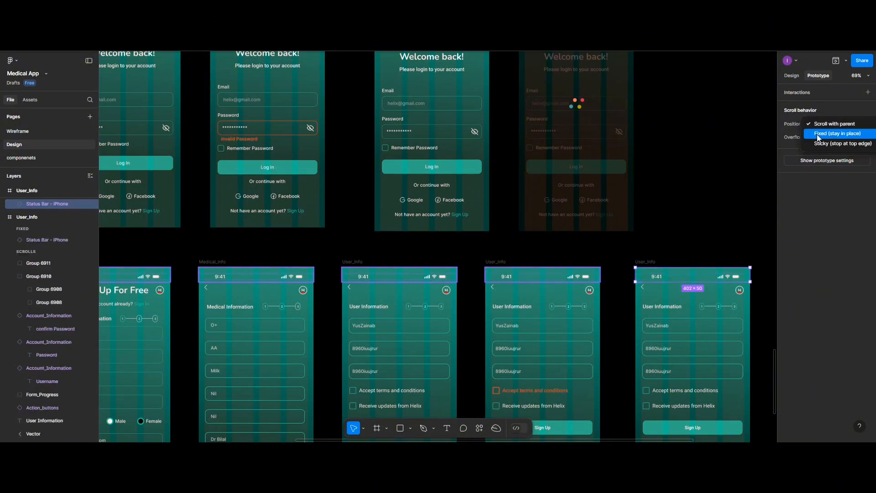
pyautogui.click(818, 137)
# Step: Change the trigger of the registration Preloader's link to Sign_up to After delay, with a delay of 3000
pyautogui.hscroll(5, 730, 260)
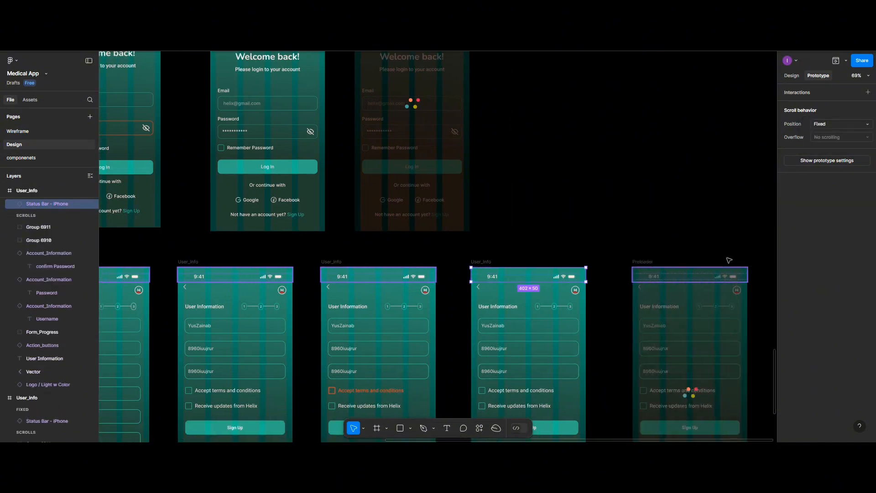
pyautogui.click(645, 262)
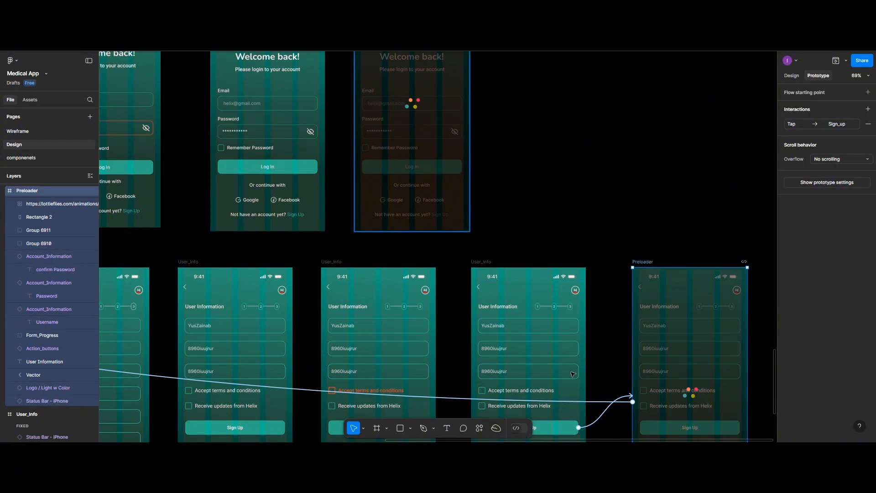
pyautogui.click(565, 403)
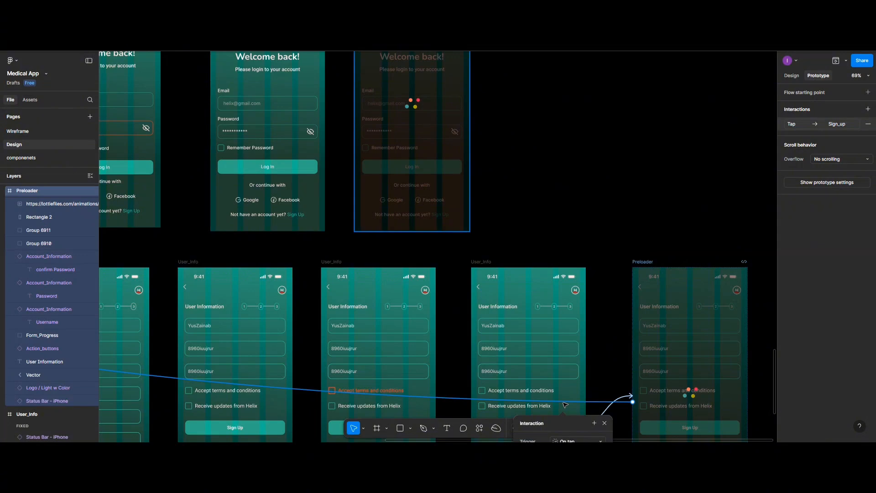
pyautogui.scroll(-3, 564, 404)
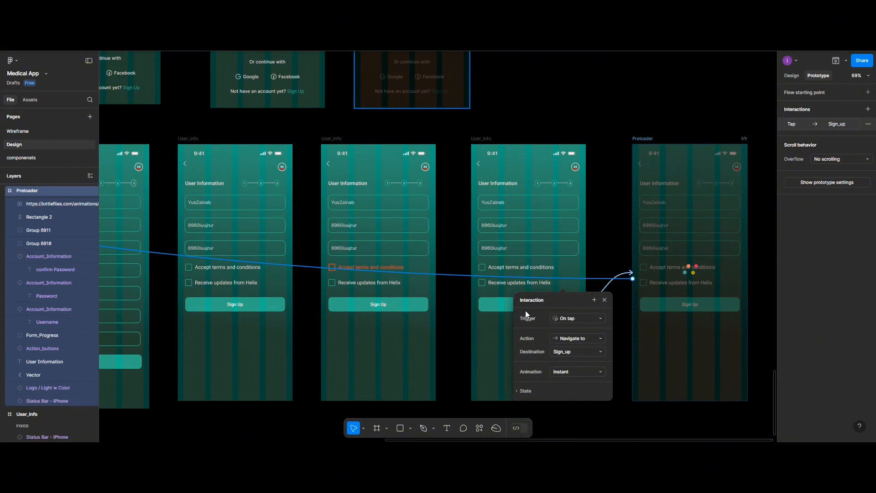
pyautogui.click(564, 319)
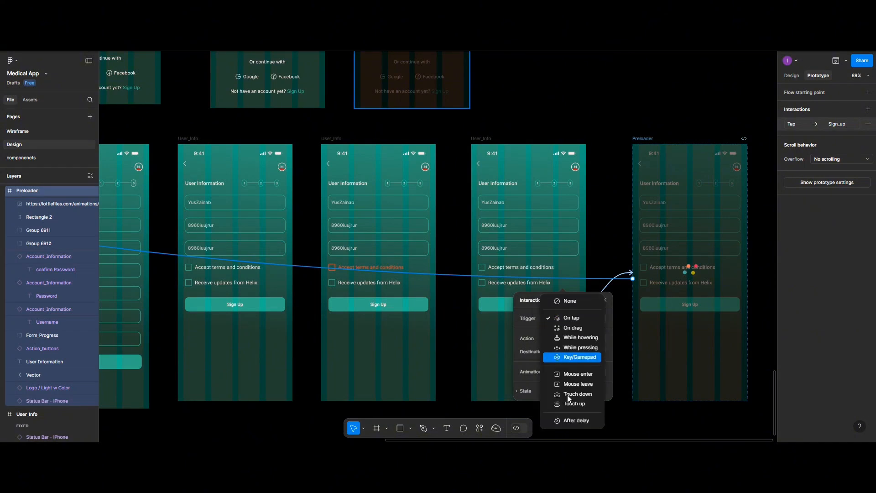
pyautogui.click(571, 422)
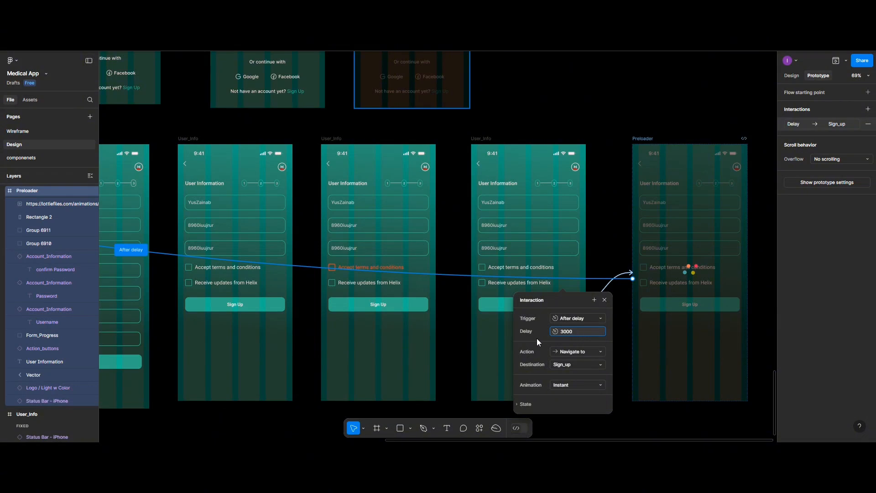
pyautogui.press('Escape')
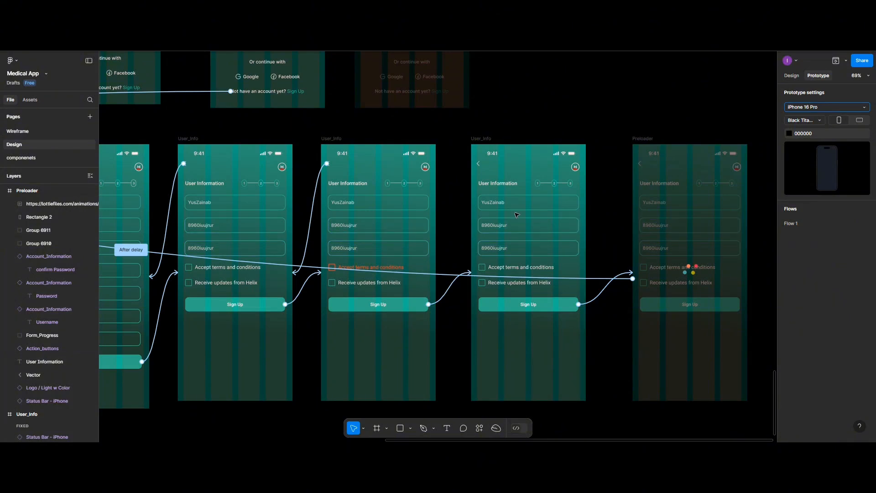
# Step: Start a prototype preview from the onboarding Sign_up frame with the Welcome to Helix screen
pyautogui.scroll(-3, 347, 281)
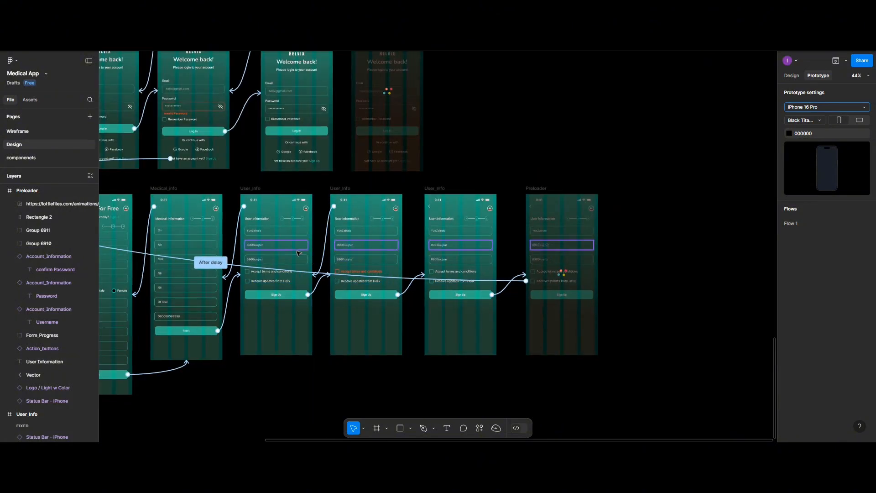
pyautogui.hscroll(-10, 347, 281)
pyautogui.scroll(6, 455, 218)
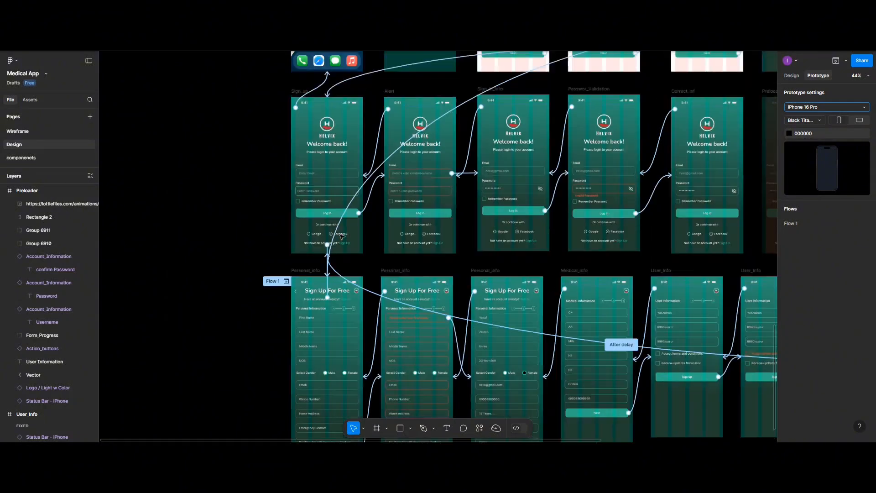
pyautogui.hscroll(6, 455, 218)
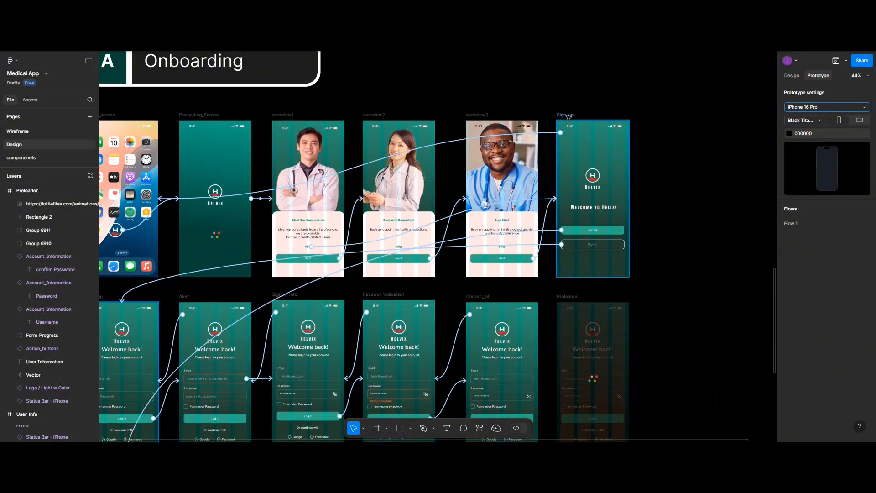
pyautogui.click(566, 115)
pyautogui.click(836, 60)
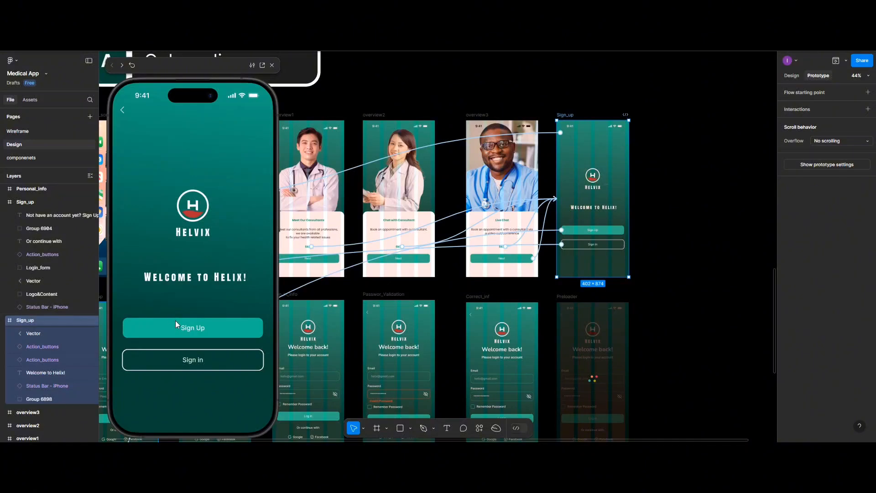
# Step: Open the registration form from Sign Up in the preview and check the fixed status bar while the Personal Information page scrolls
pyautogui.click(175, 328)
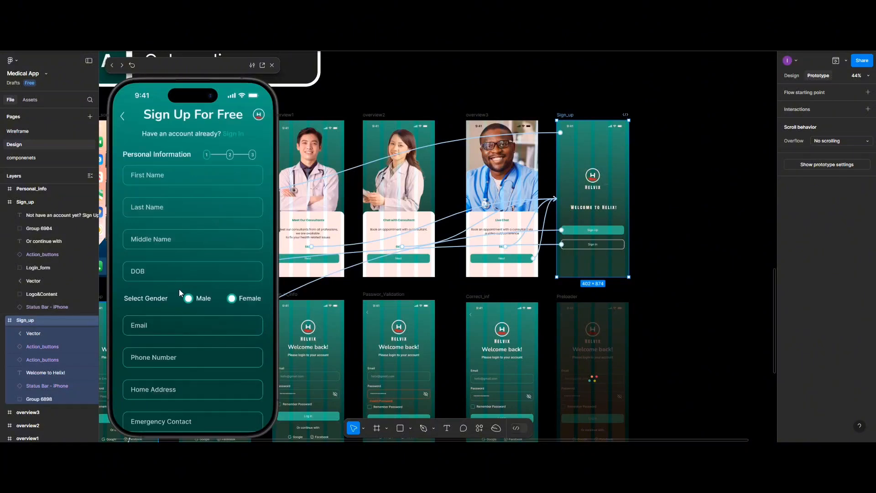
pyautogui.scroll(-5, 179, 288)
pyautogui.scroll(5, 179, 288)
pyautogui.scroll(-5, 179, 288)
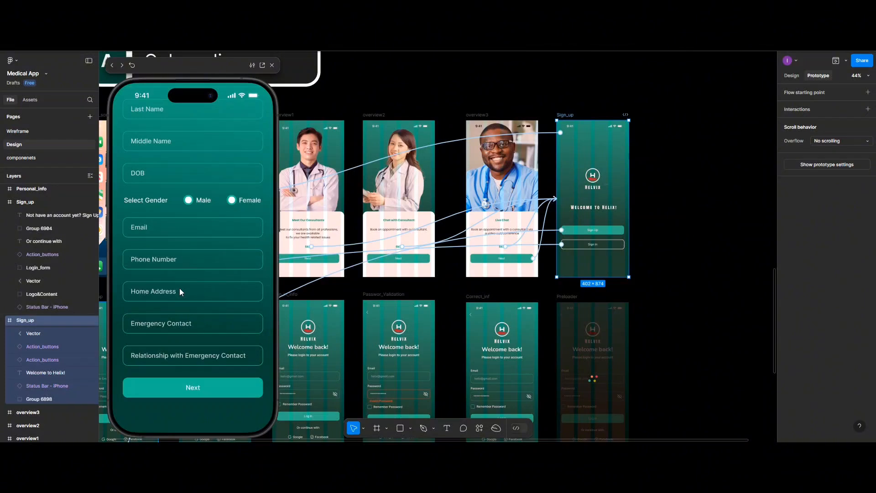
pyautogui.scroll(5, 188, 247)
pyautogui.scroll(-5, 188, 246)
# Step: Test the Personal Information validation by submitting the empty form, and trigger its filled-in version from the First Name field
pyautogui.click(196, 387)
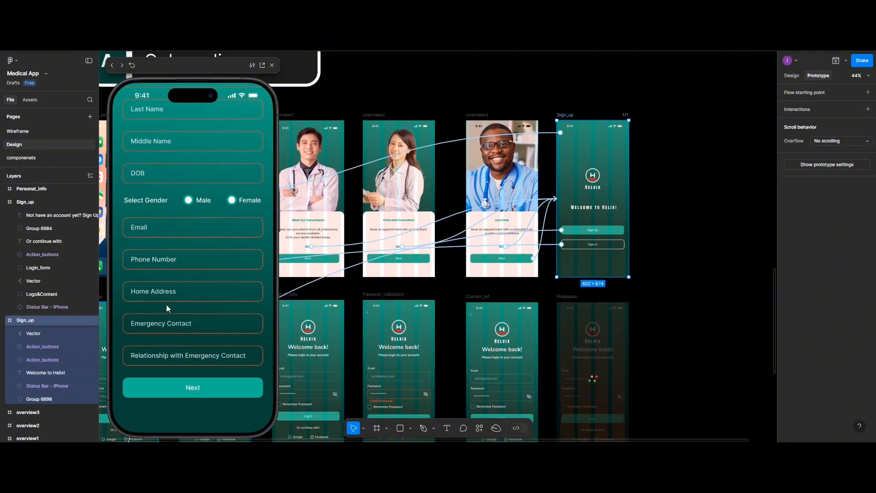
pyautogui.scroll(3, 175, 209)
pyautogui.click(177, 176)
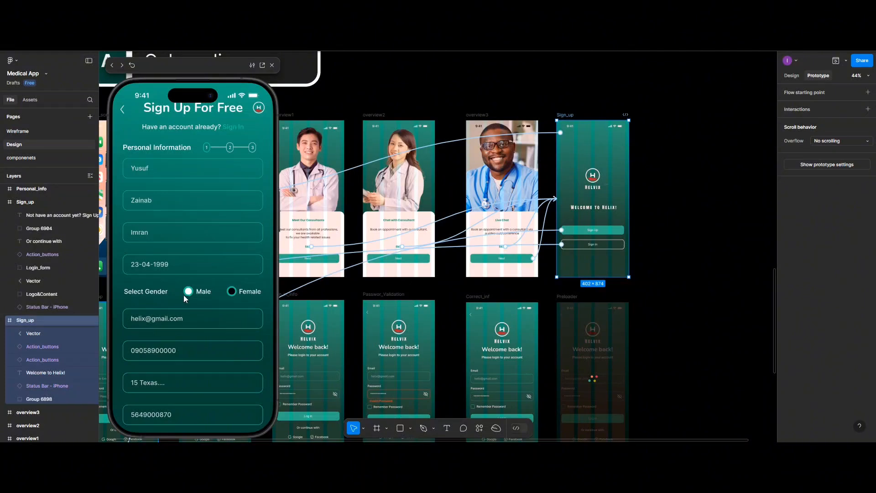
# Step: Test the gender options by choosing Female and switching back to Male, and continue to Medical Information
pyautogui.click(231, 292)
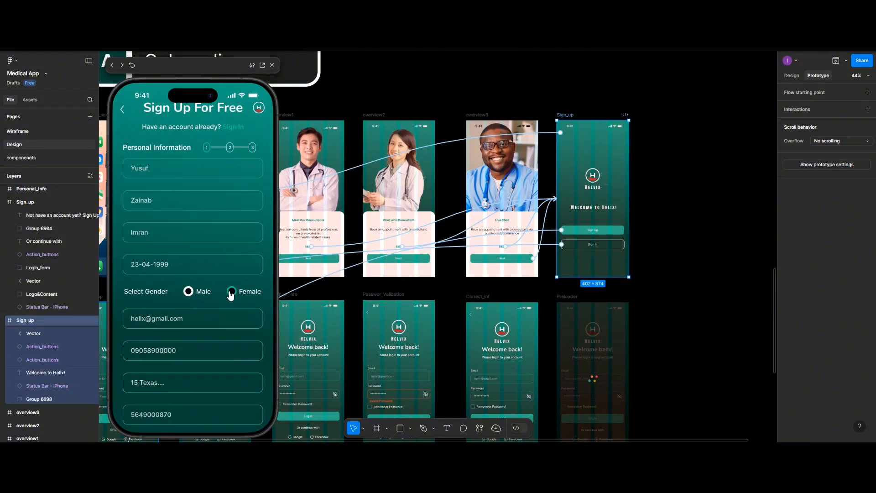
pyautogui.click(188, 292)
pyautogui.scroll(-3, 193, 316)
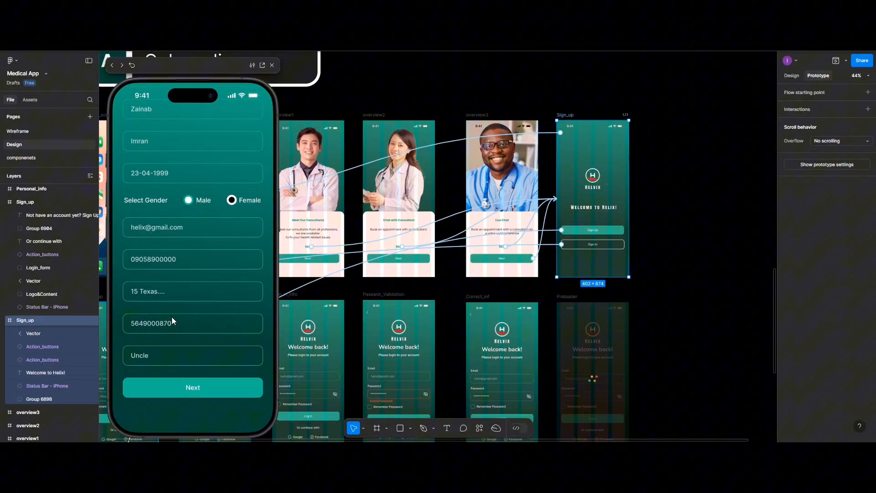
pyautogui.click(188, 387)
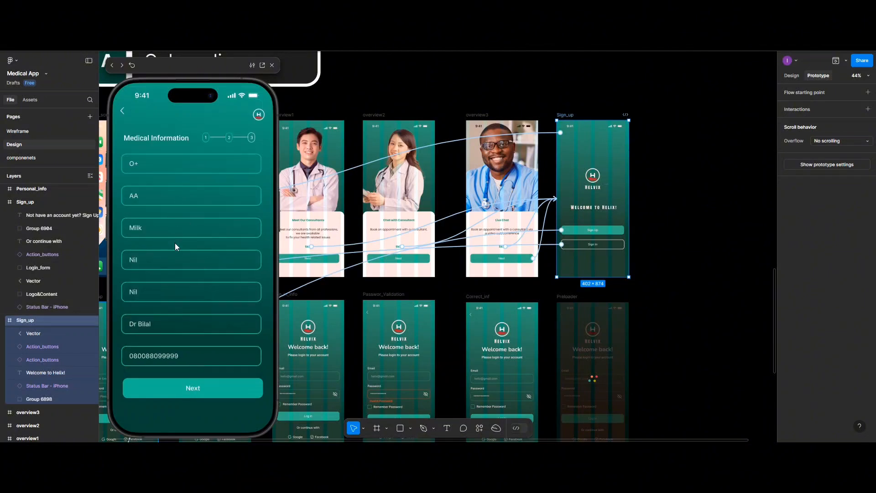
# Step: Continue to User Information and test signing up with the checkboxes empty and again after ticking a consent checkbox
pyautogui.click(191, 387)
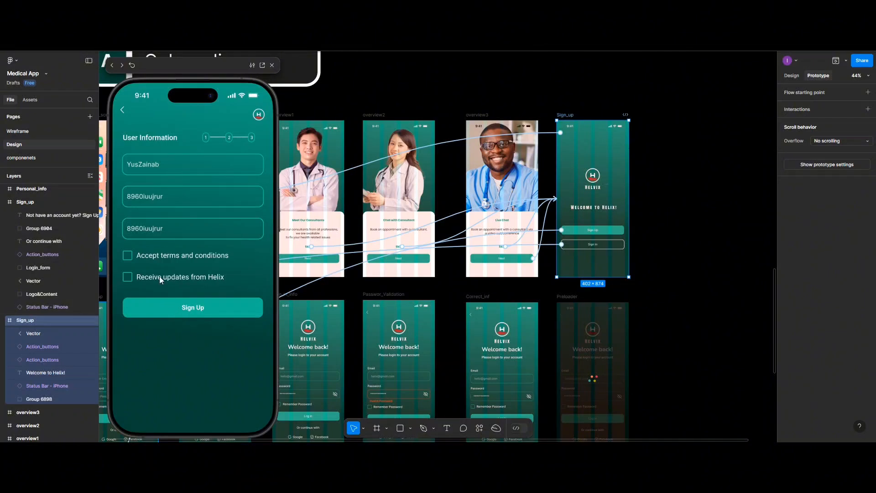
pyautogui.click(170, 307)
pyautogui.click(128, 279)
pyautogui.click(189, 308)
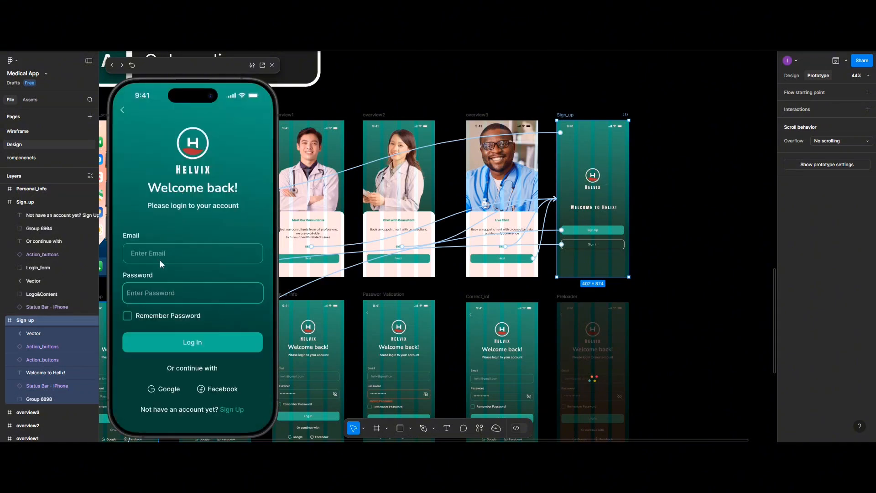
# Step: Test the Sign Up link on the login screen and the Sign In link back from the registration form
pyautogui.click(159, 256)
pyautogui.click(231, 411)
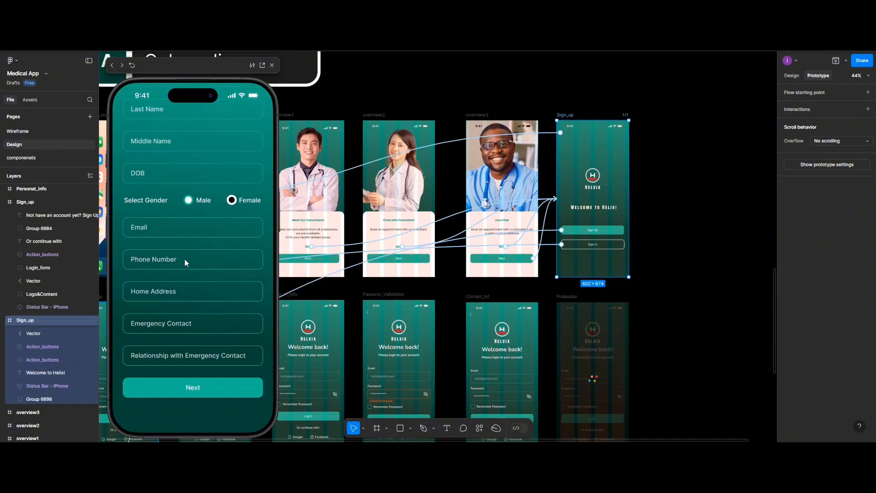
pyautogui.scroll(3, 202, 252)
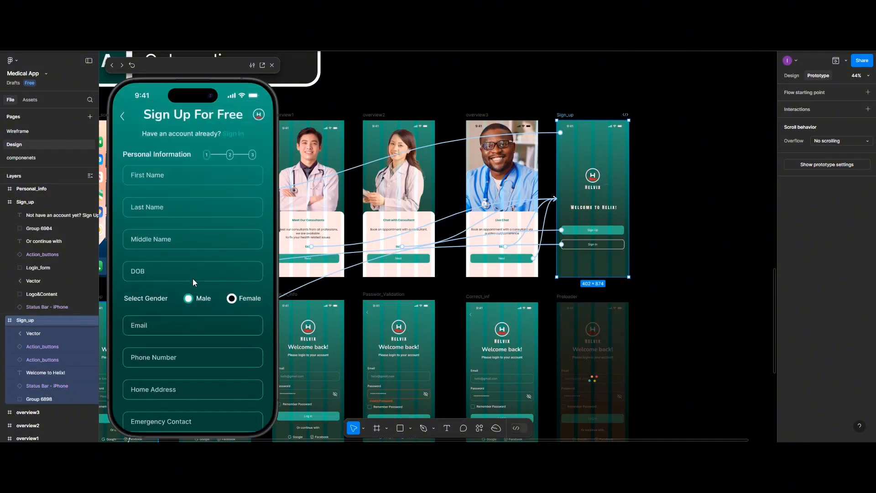
pyautogui.click(234, 135)
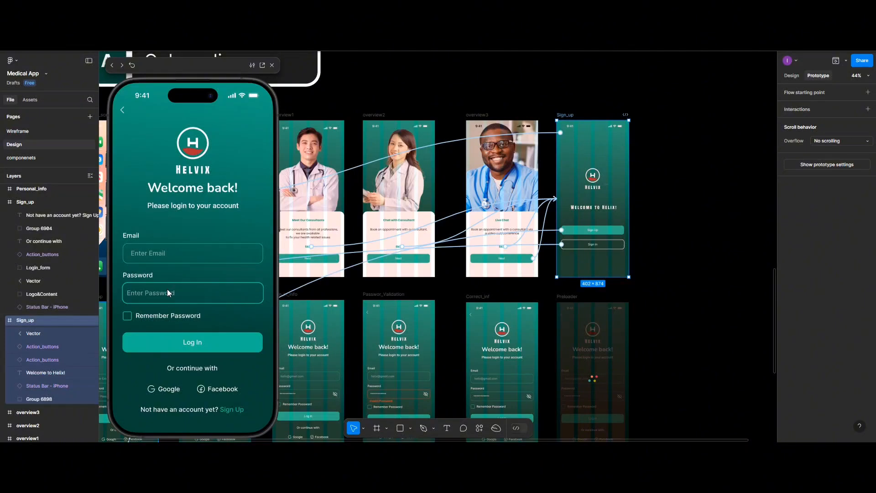